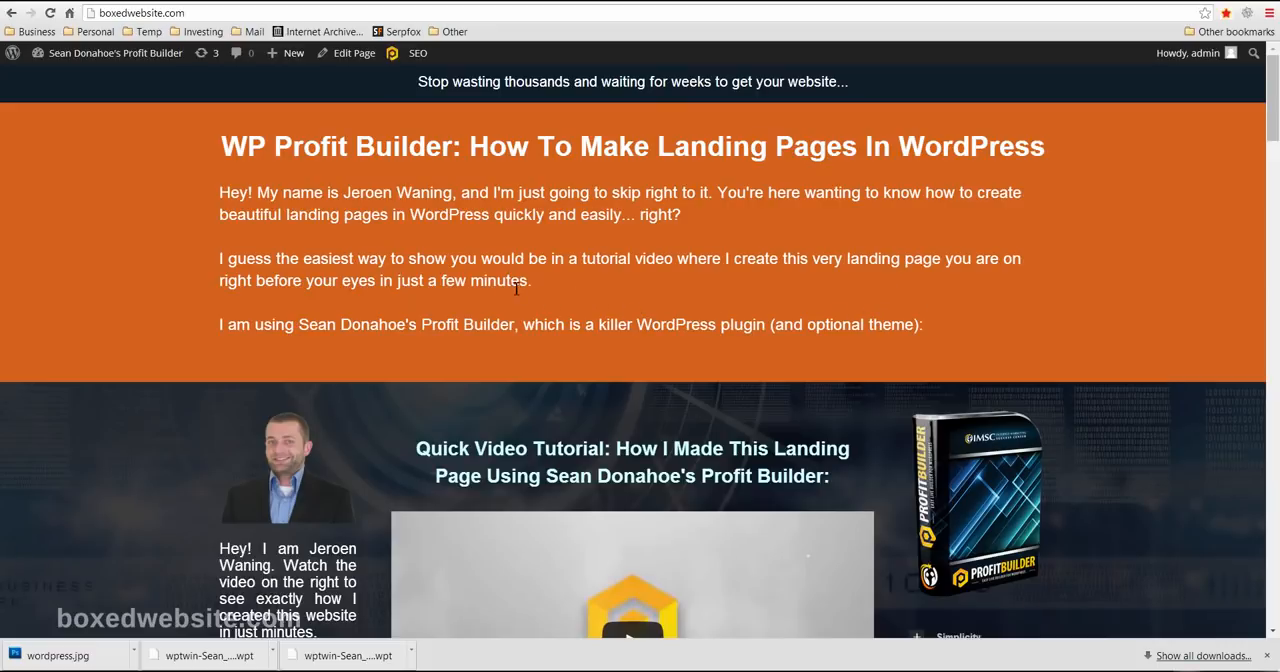
- Reload the finished landing page and look over its intro, video, feature, landing page type and plugin usage sections
key("F5")
scroll(186, 375, "down", 1)
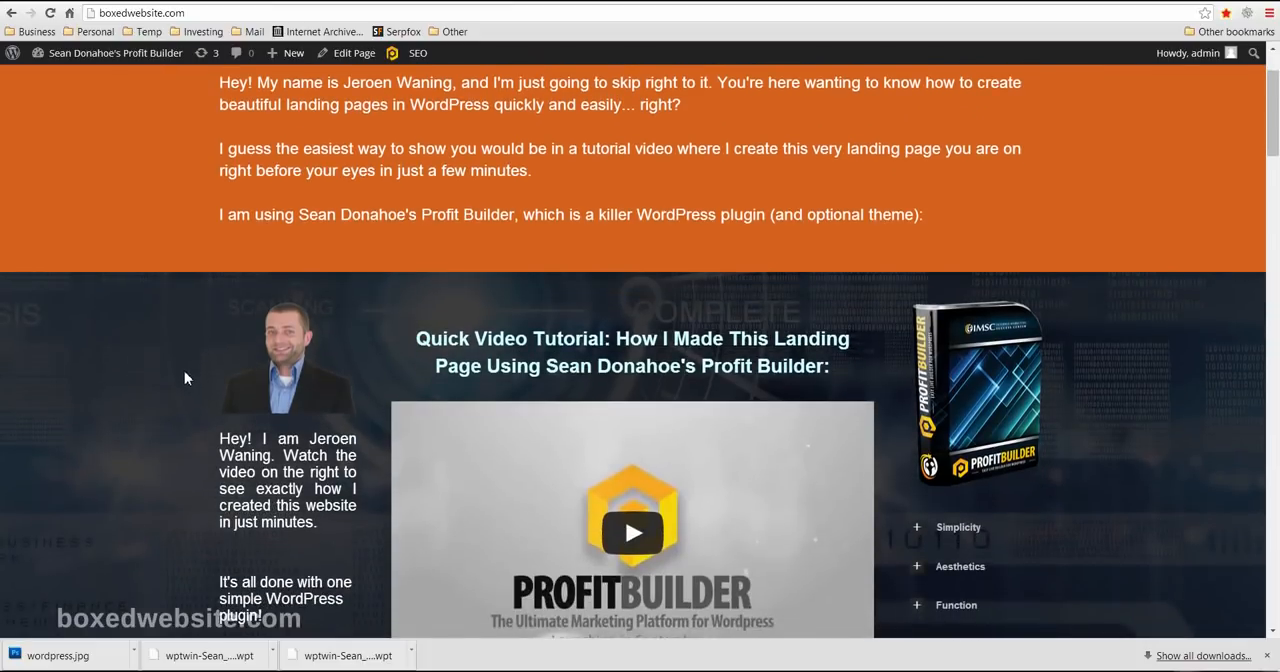
scroll(94, 383, "up", 2)
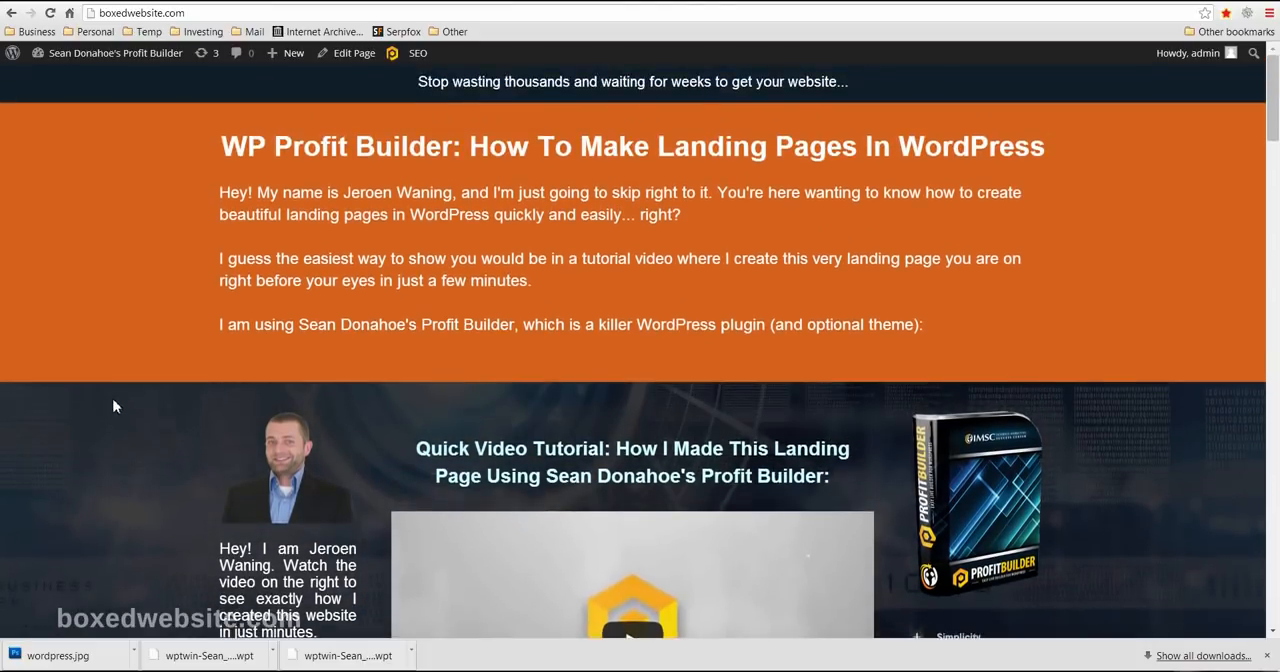
scroll(114, 403, "down", 5)
scroll(115, 409, "down", 4)
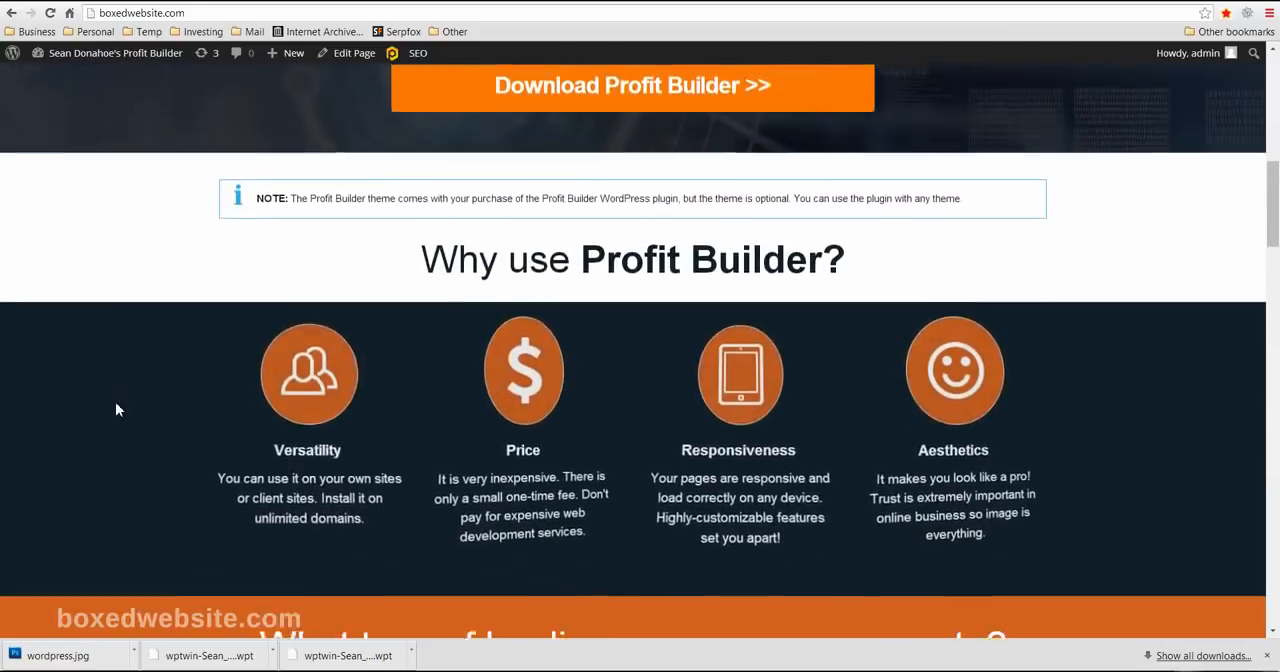
scroll(210, 360, "down", 3)
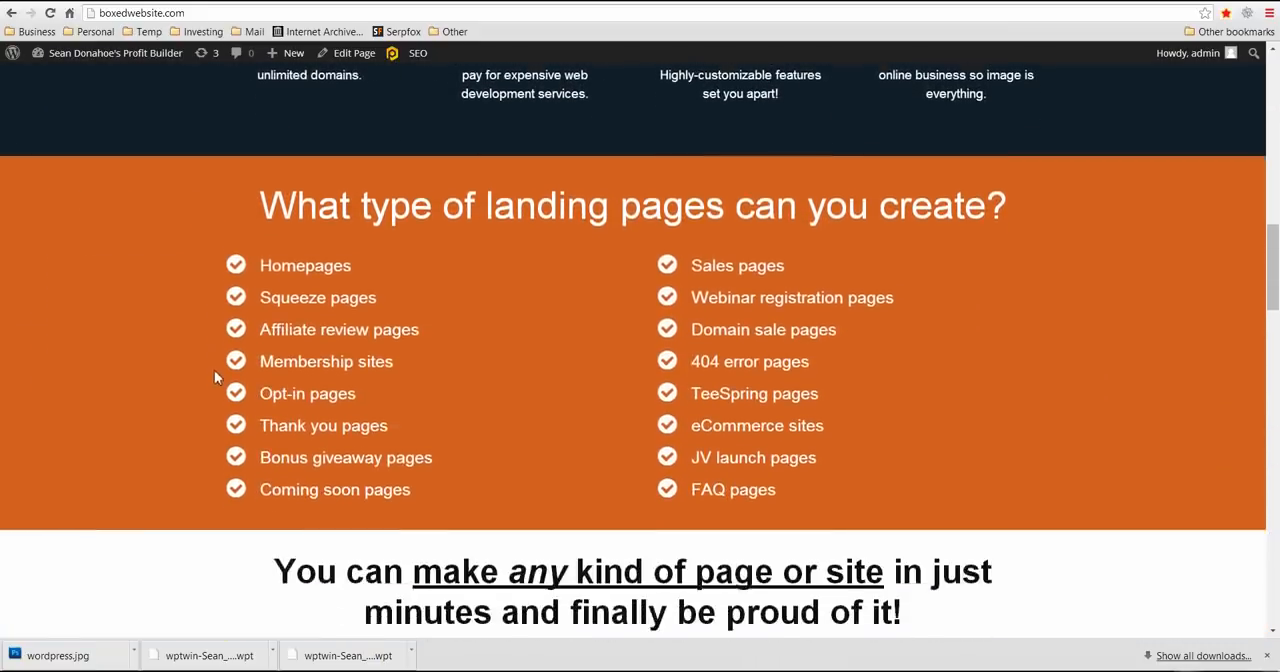
scroll(217, 374, "up", 8)
scroll(164, 323, "up", 1)
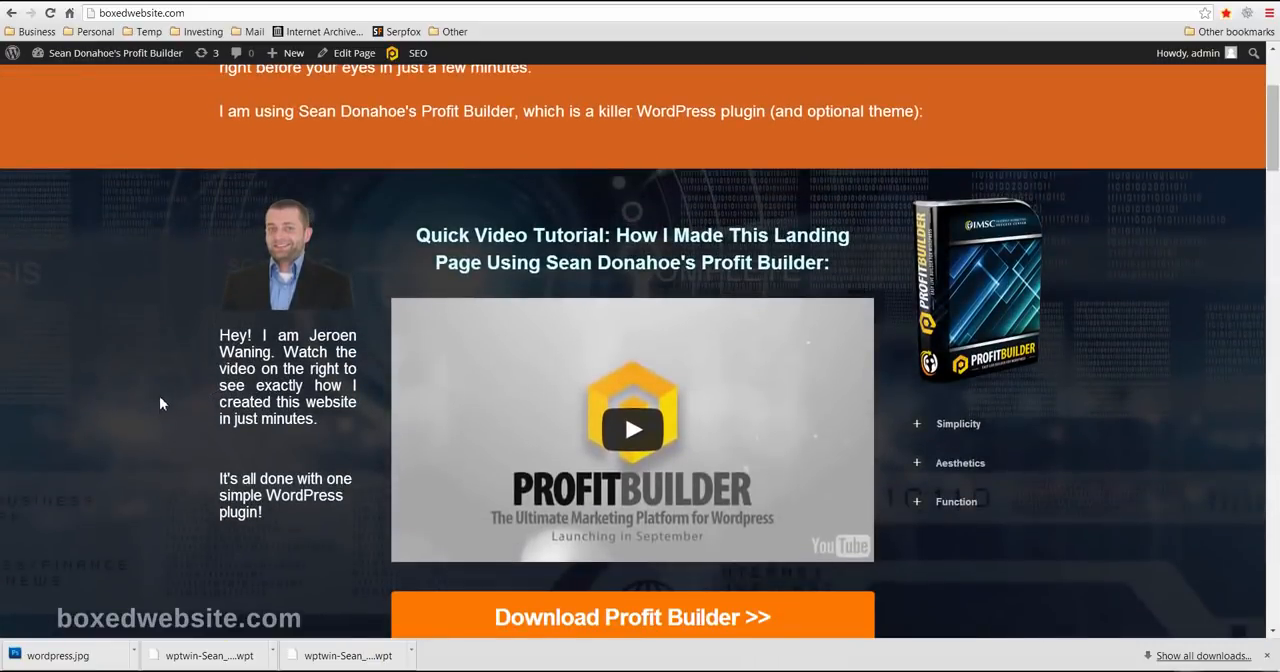
scroll(198, 411, "down", 1)
scroll(164, 342, "up", 2)
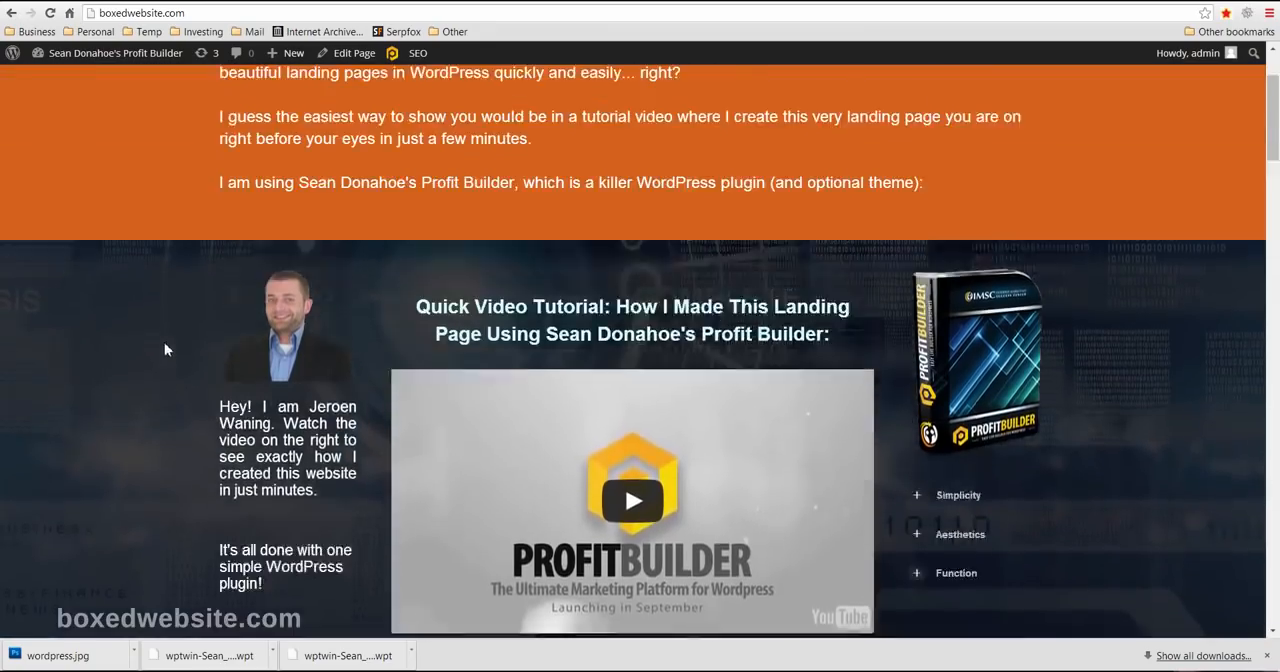
scroll(172, 427, "down", 4)
scroll(172, 427, "down", 16)
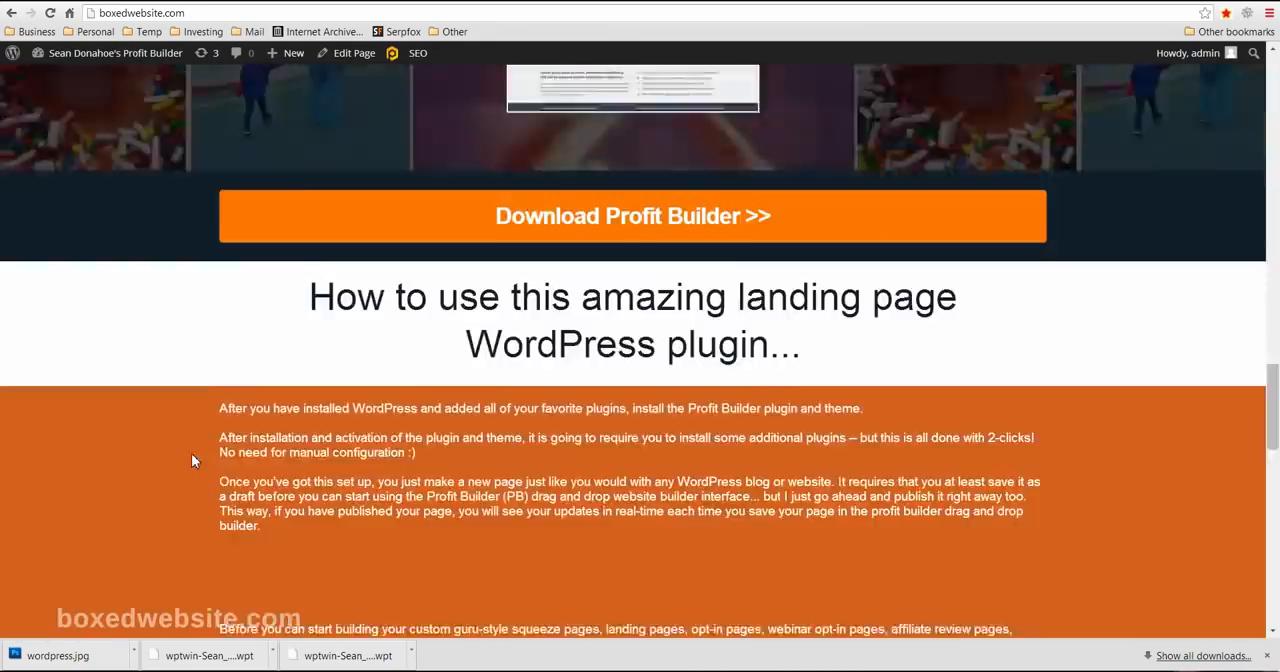
scroll(191, 453, "up", 1)
scroll(200, 452, "up", 18)
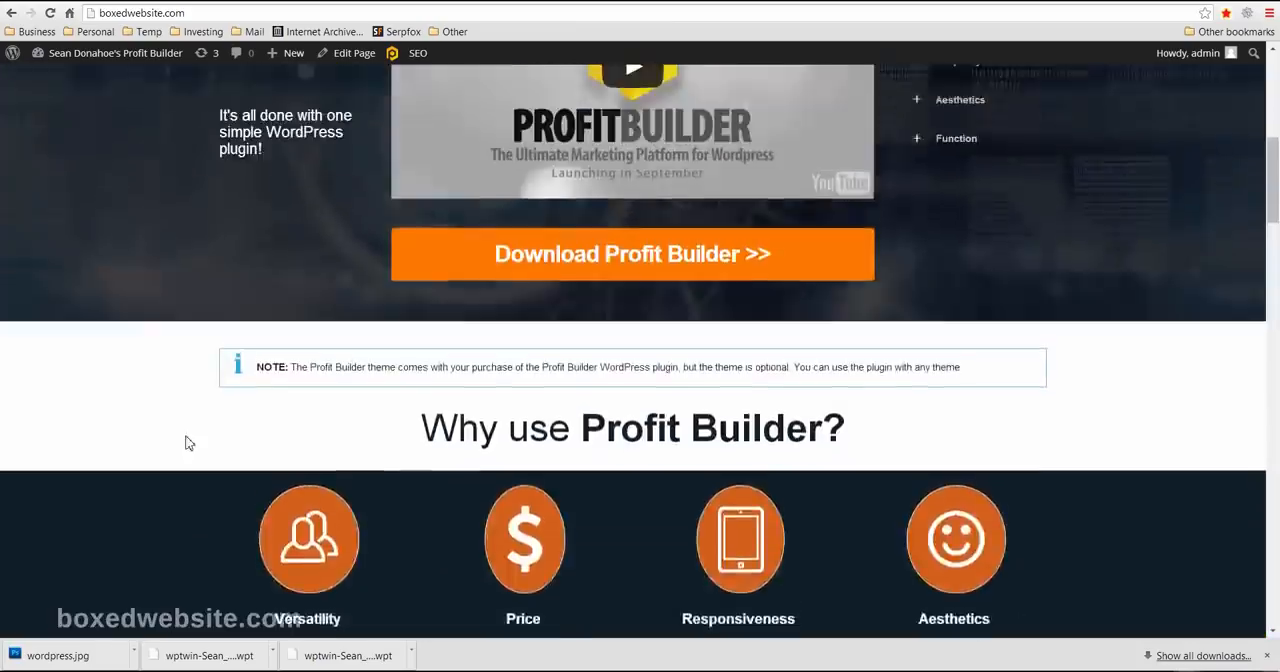
scroll(187, 450, "up", 1)
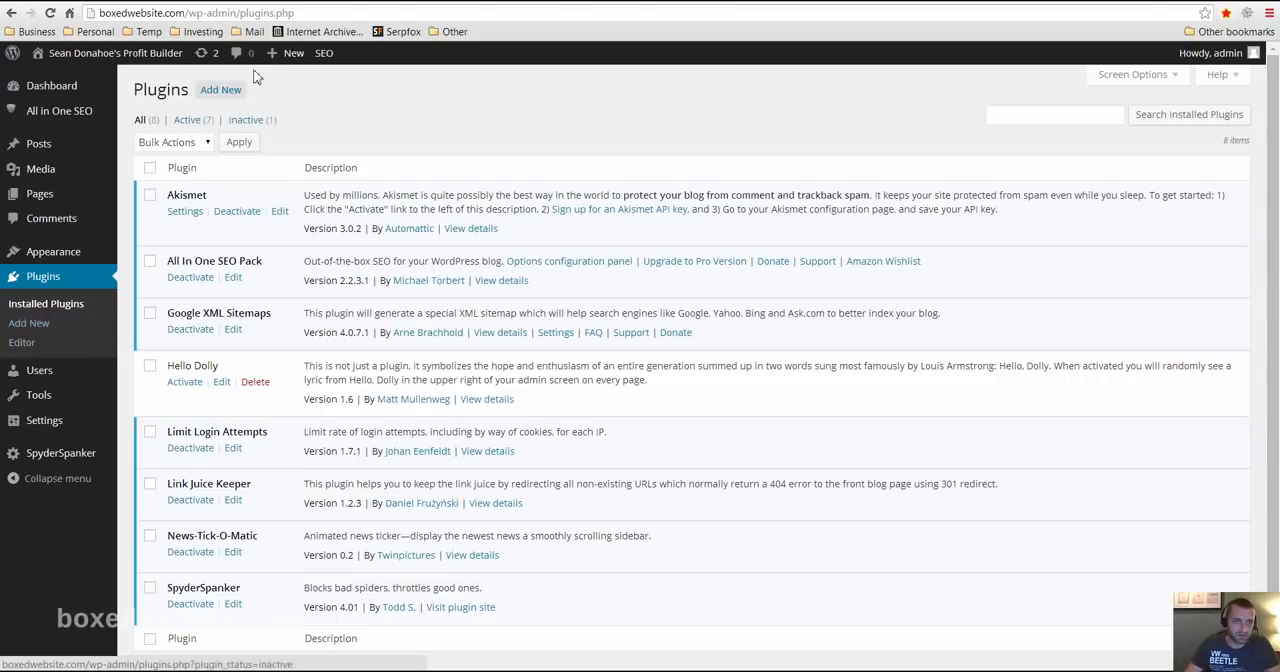
- Upload the signed ProfitBuilder zip archive from the Profit Builder folder and install it as a new plugin
left_click(222, 90)
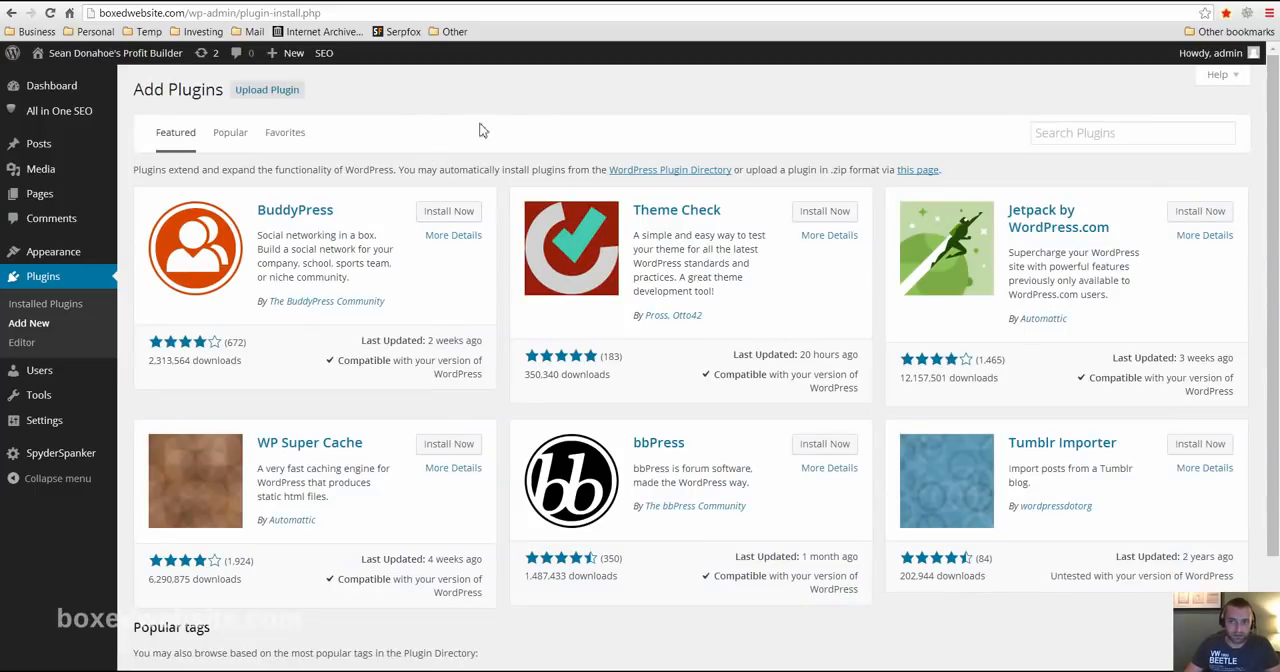
left_click(1062, 135)
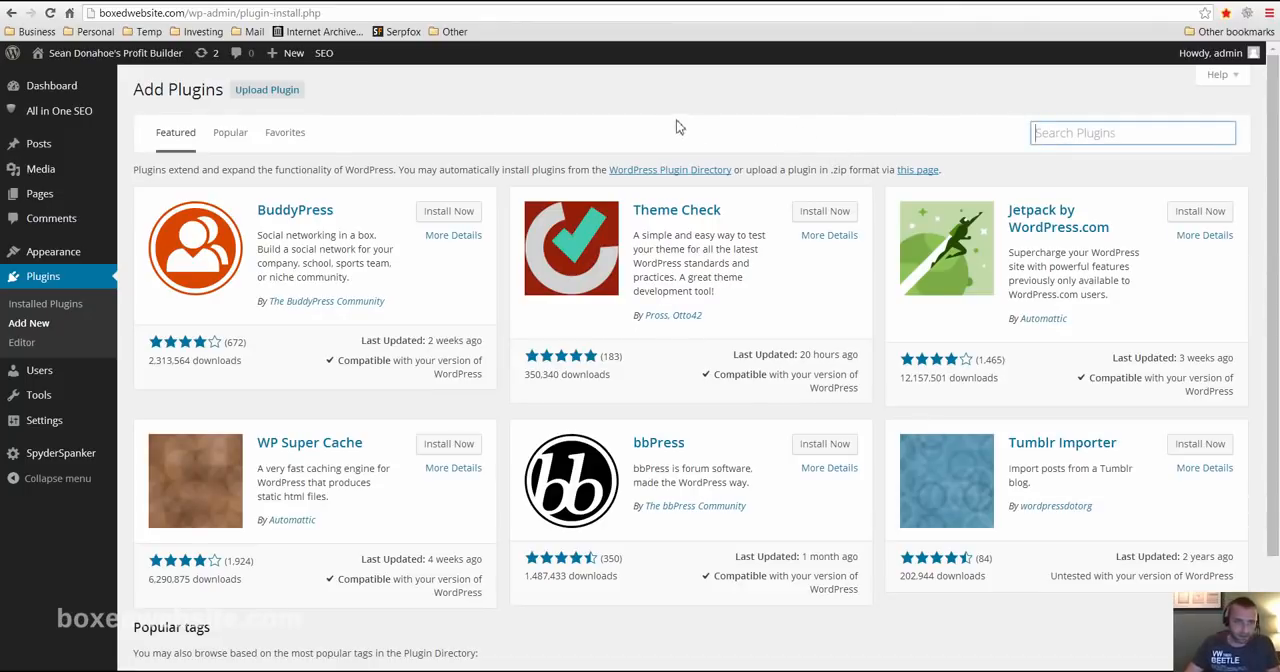
left_click(268, 92)
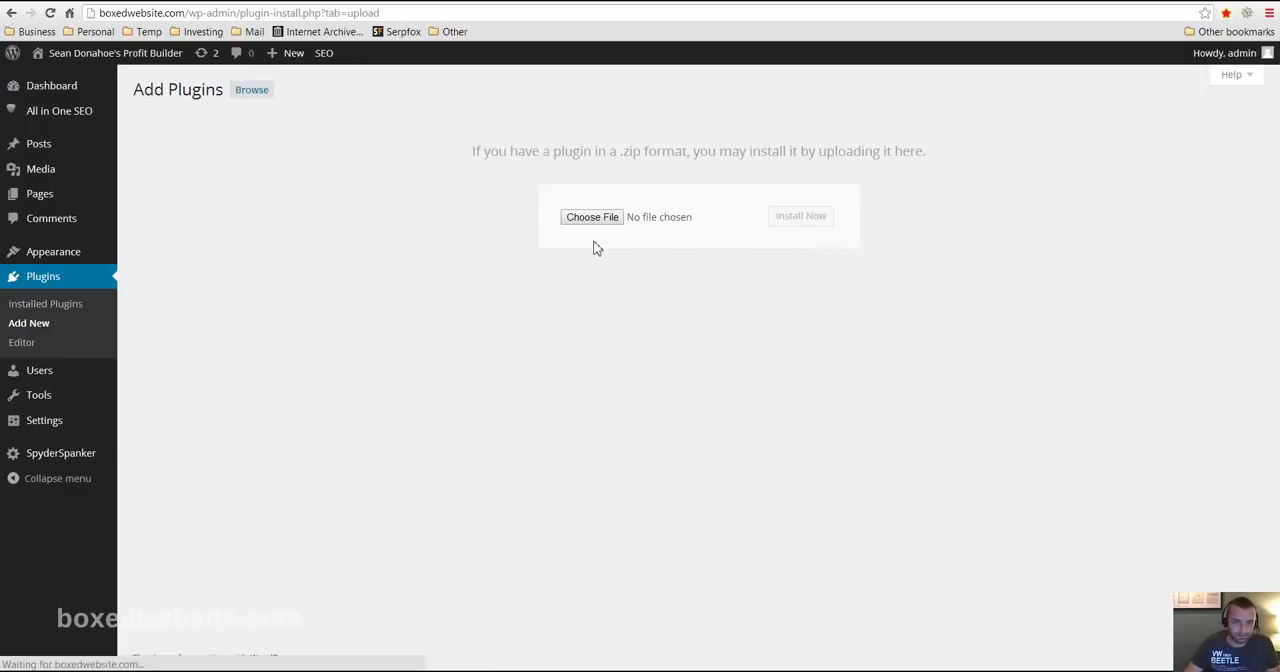
left_click(591, 220)
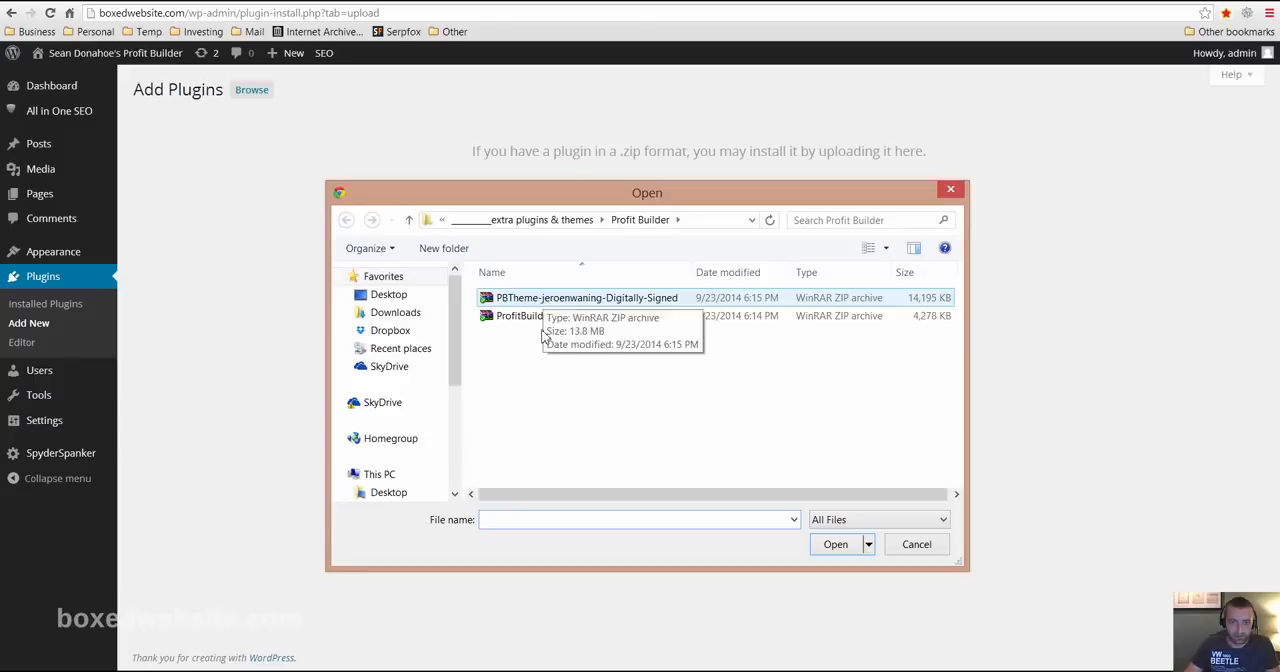
left_click(543, 318)
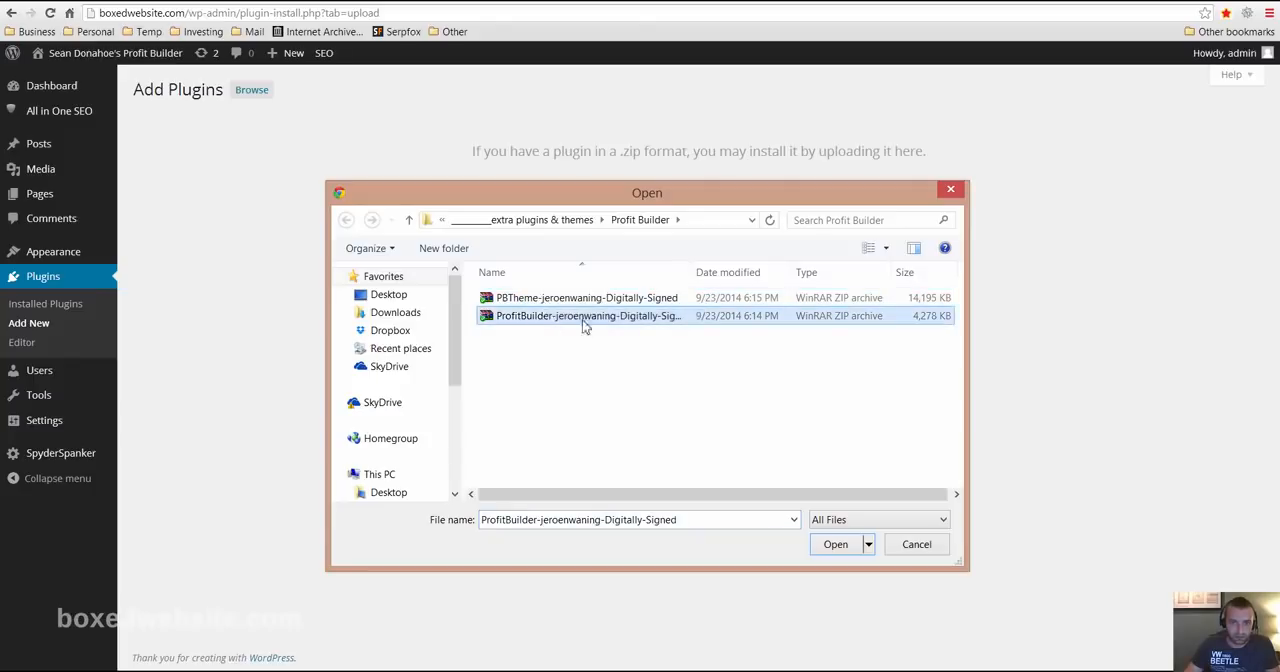
left_click(835, 550)
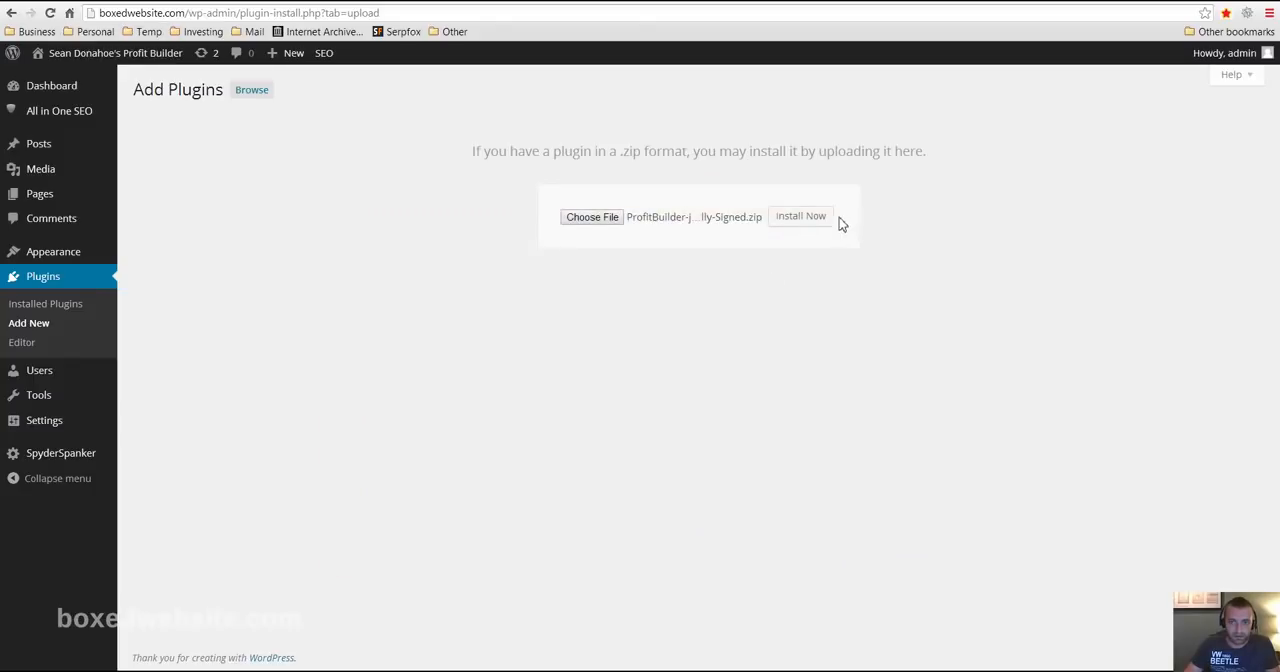
left_click(802, 222)
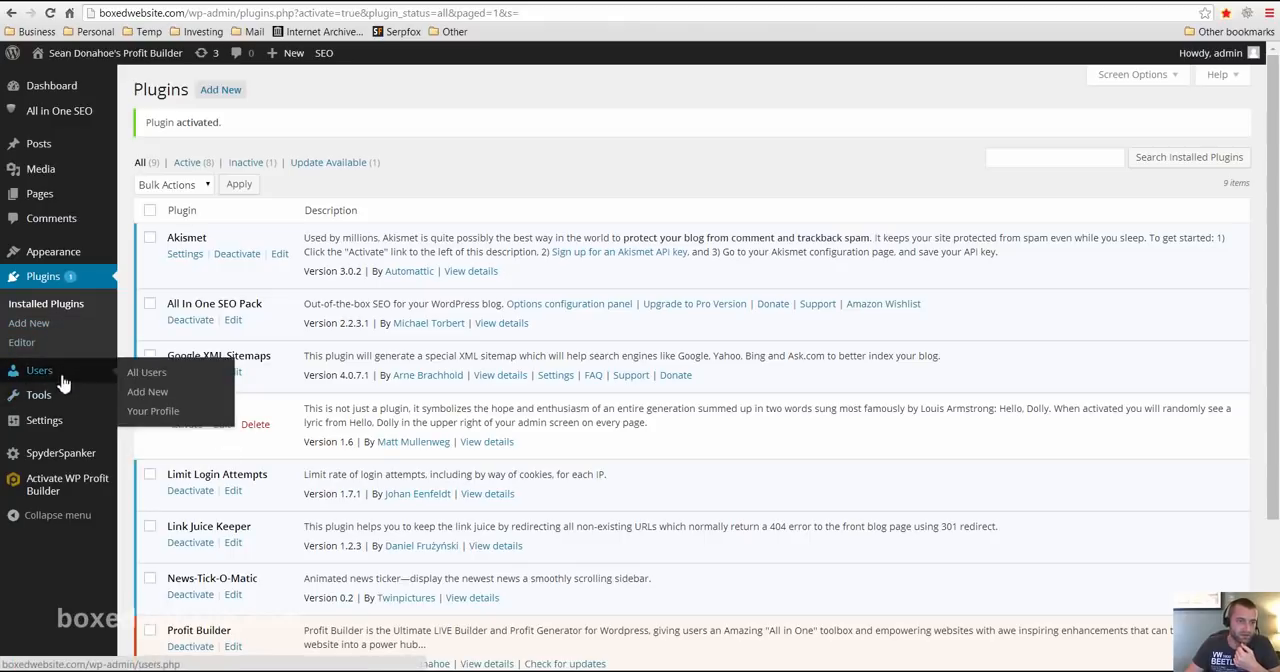
- Upload the signed PBTheme zip archive from the Profit Builder folder and install it as a new theme
mouse_move(79, 253)
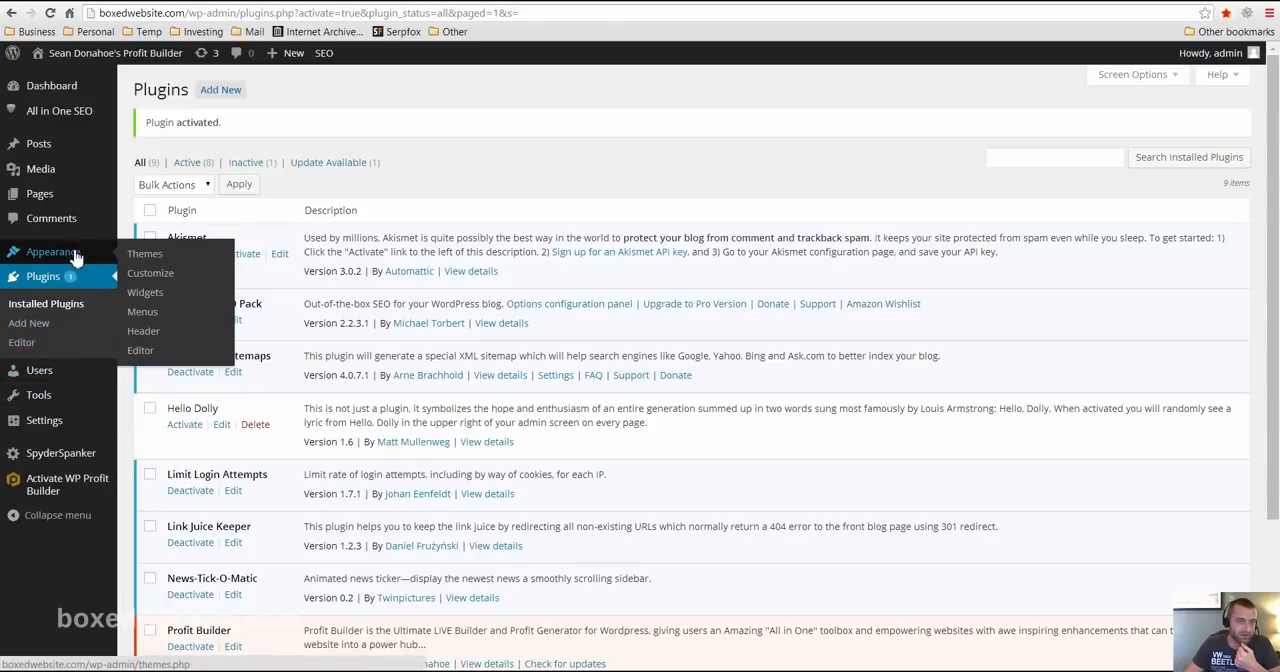
left_click(157, 261)
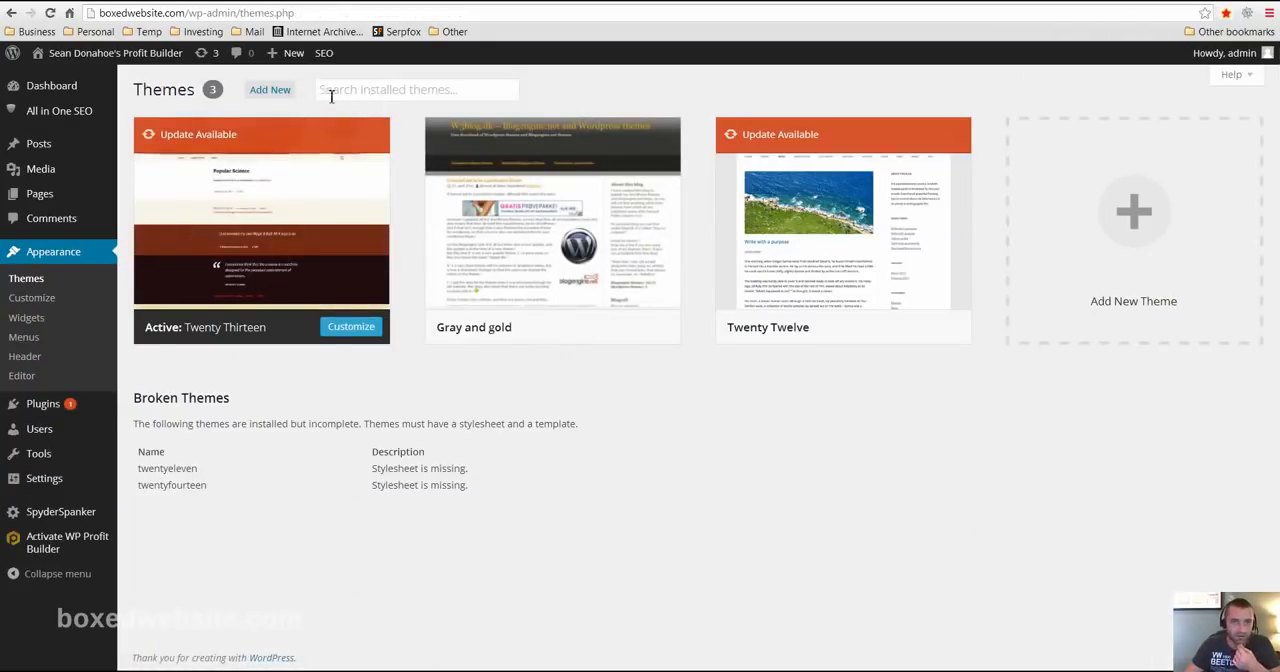
left_click(270, 89)
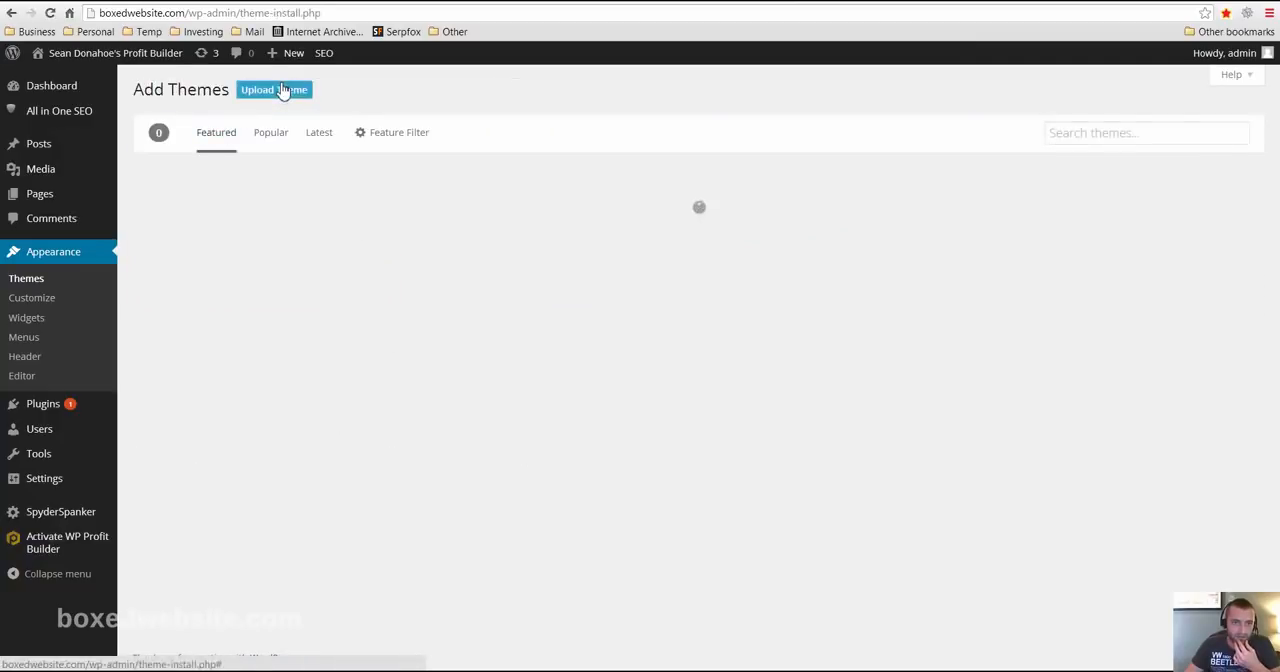
left_click(280, 90)
left_click(610, 217)
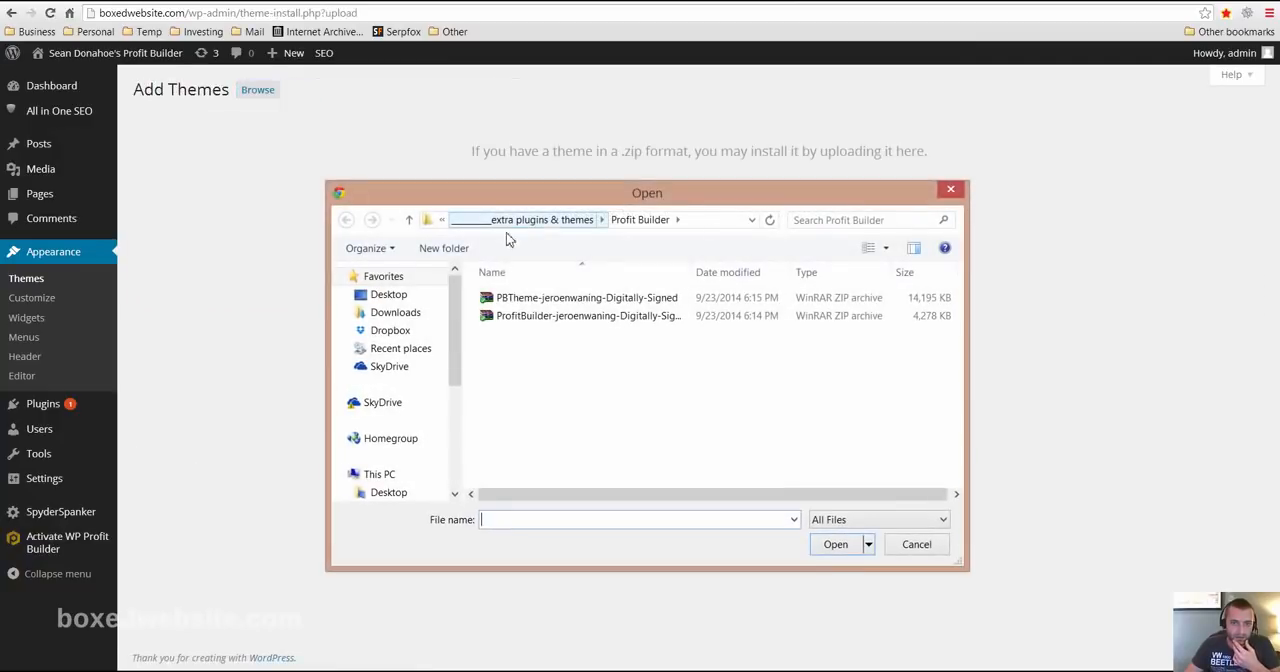
left_click(531, 297)
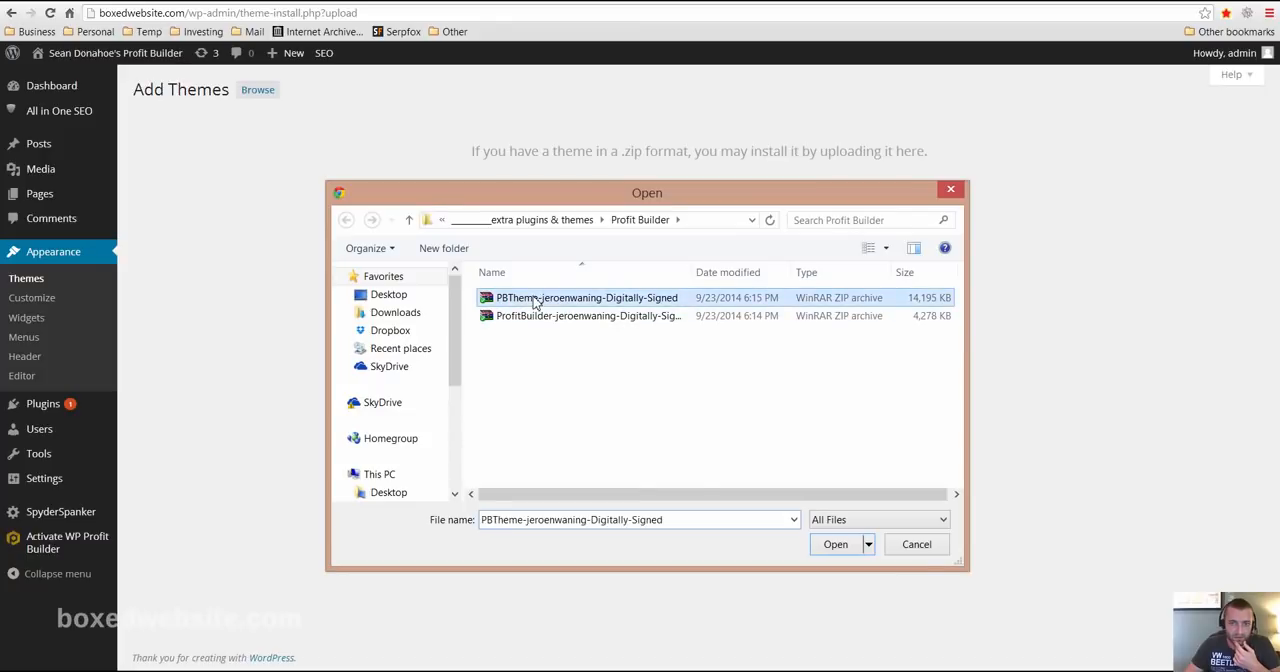
left_click(842, 550)
left_click(806, 216)
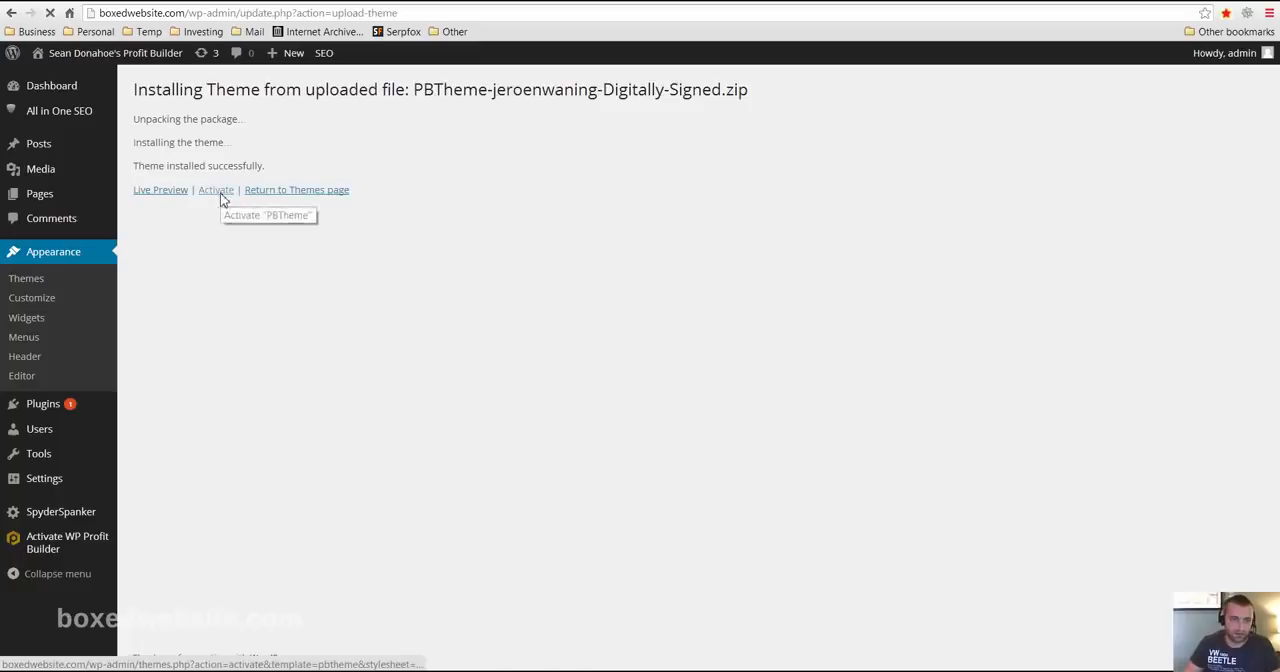
- Activate the installed PBTheme and open the WP Profit Builder activation page
left_click(219, 192)
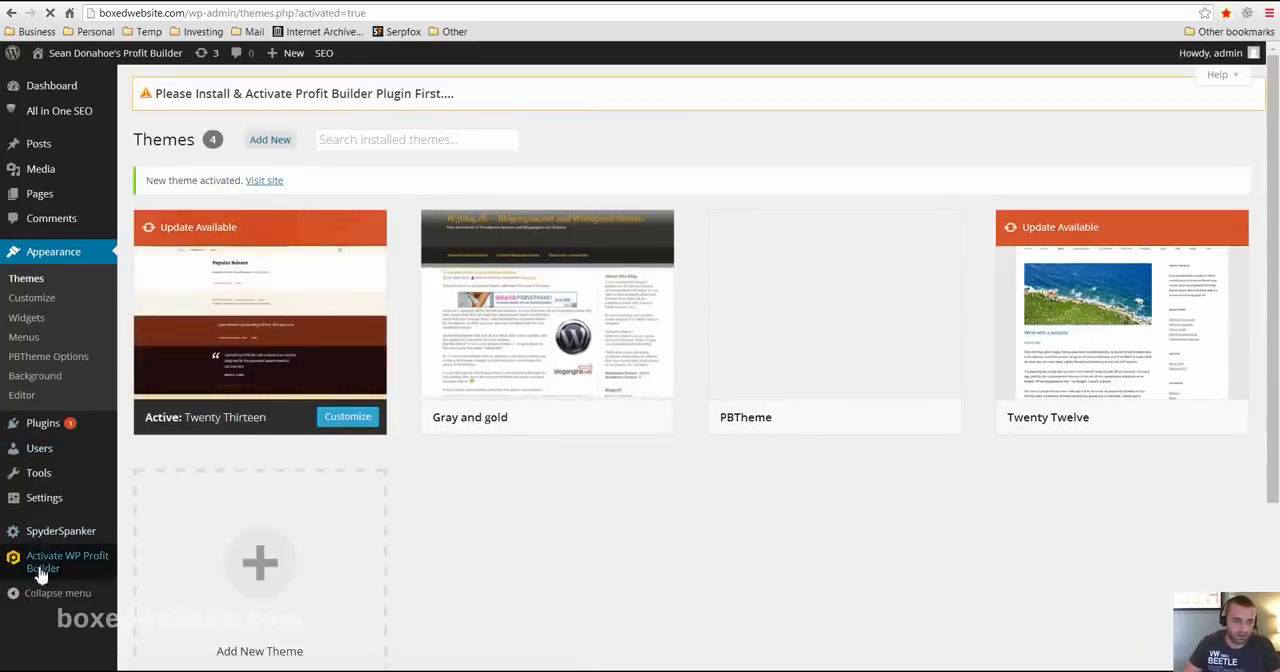
left_click(43, 563)
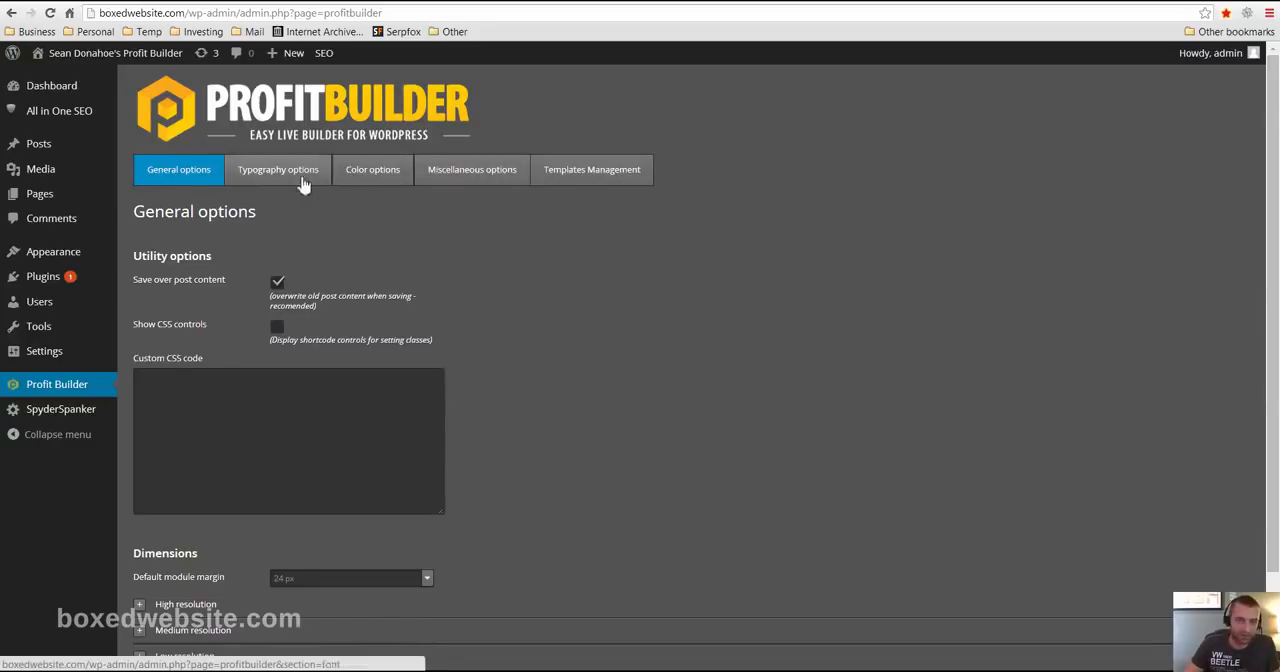
- Open Profit Builder's template management and look through the squeeze, sales, membership and home page templates
left_click(592, 172)
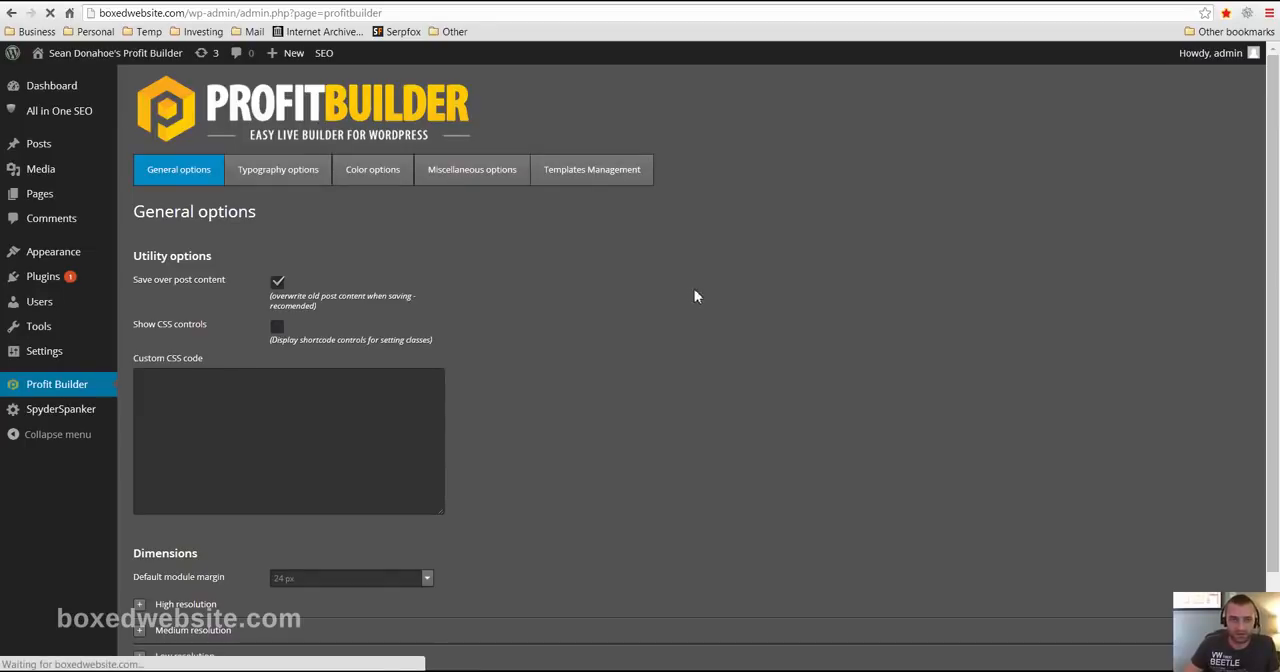
scroll(768, 296, "down", 4)
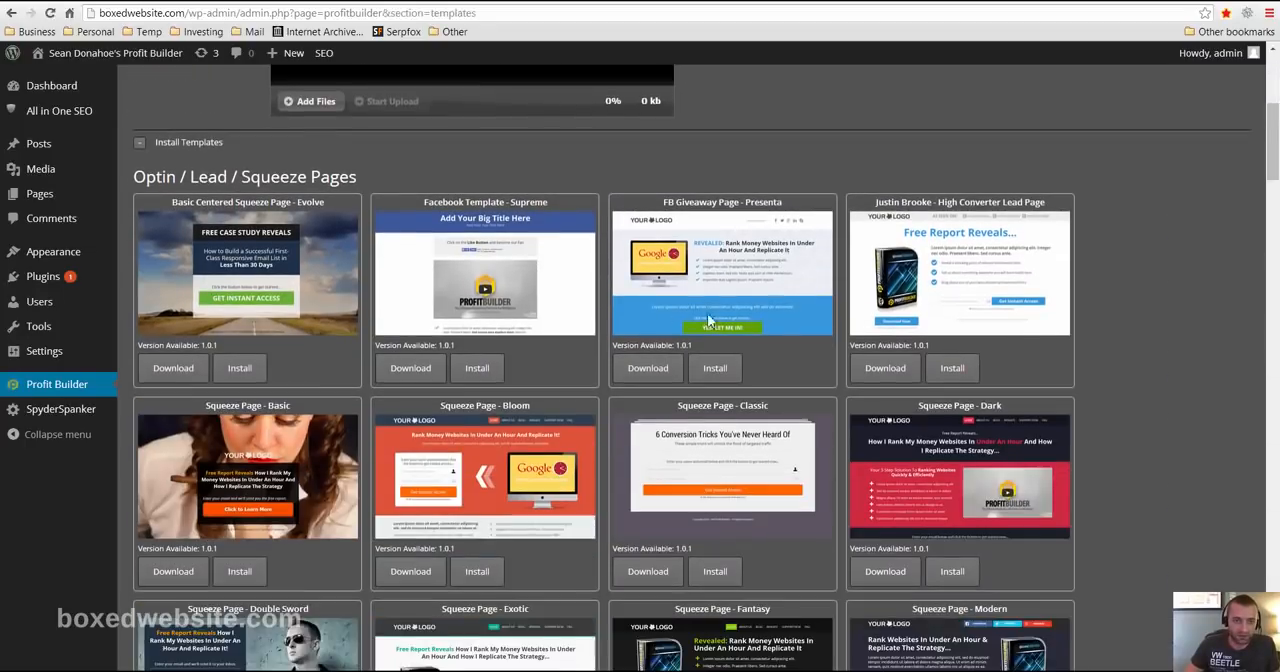
scroll(243, 323, "down", 15)
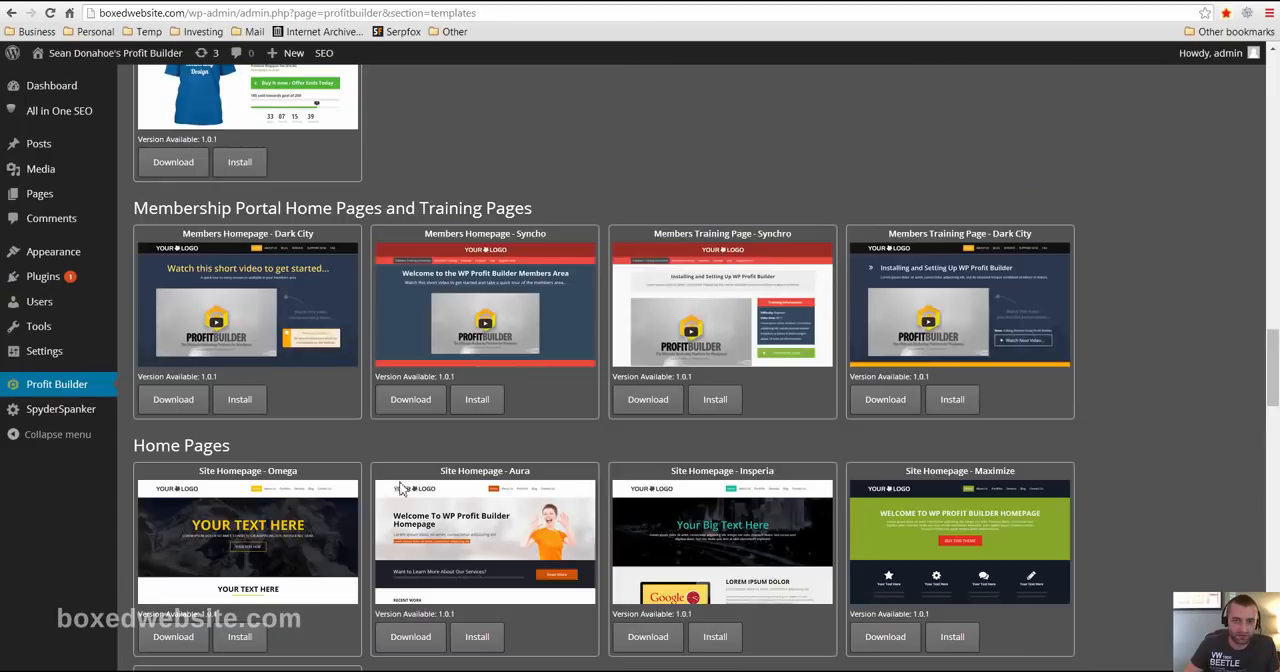
scroll(400, 487, "down", 5)
scroll(866, 542, "up", 15)
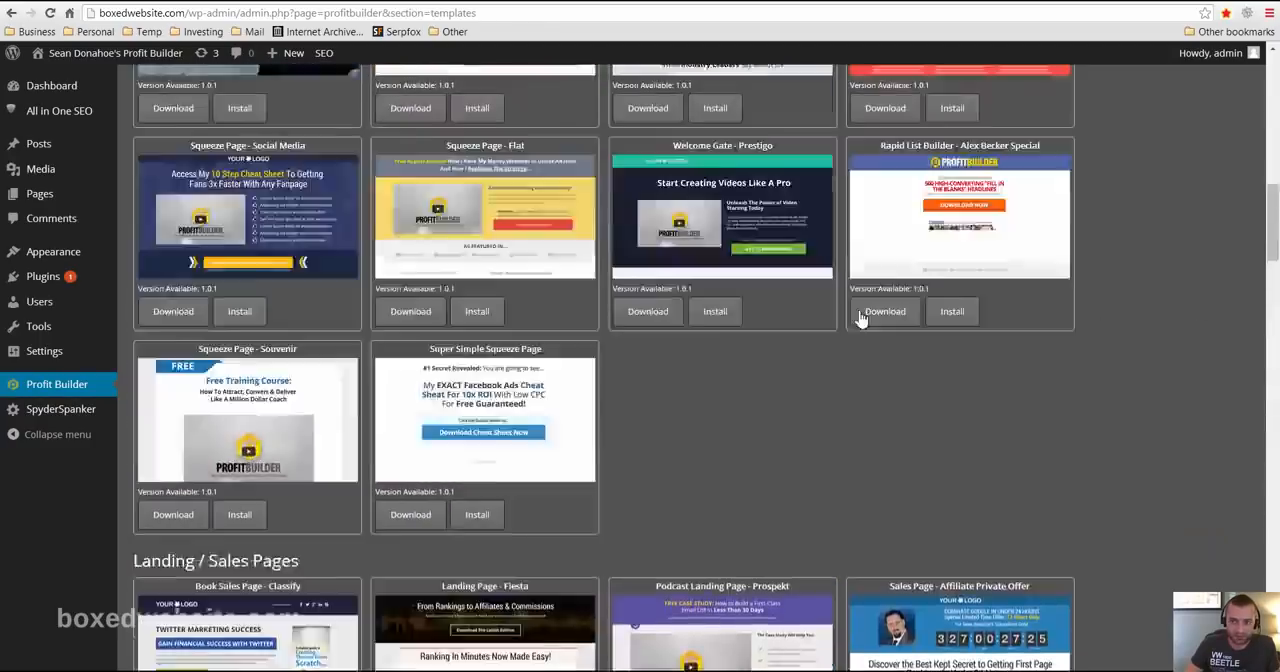
scroll(862, 318, "up", 10)
scroll(734, 301, "down", 3)
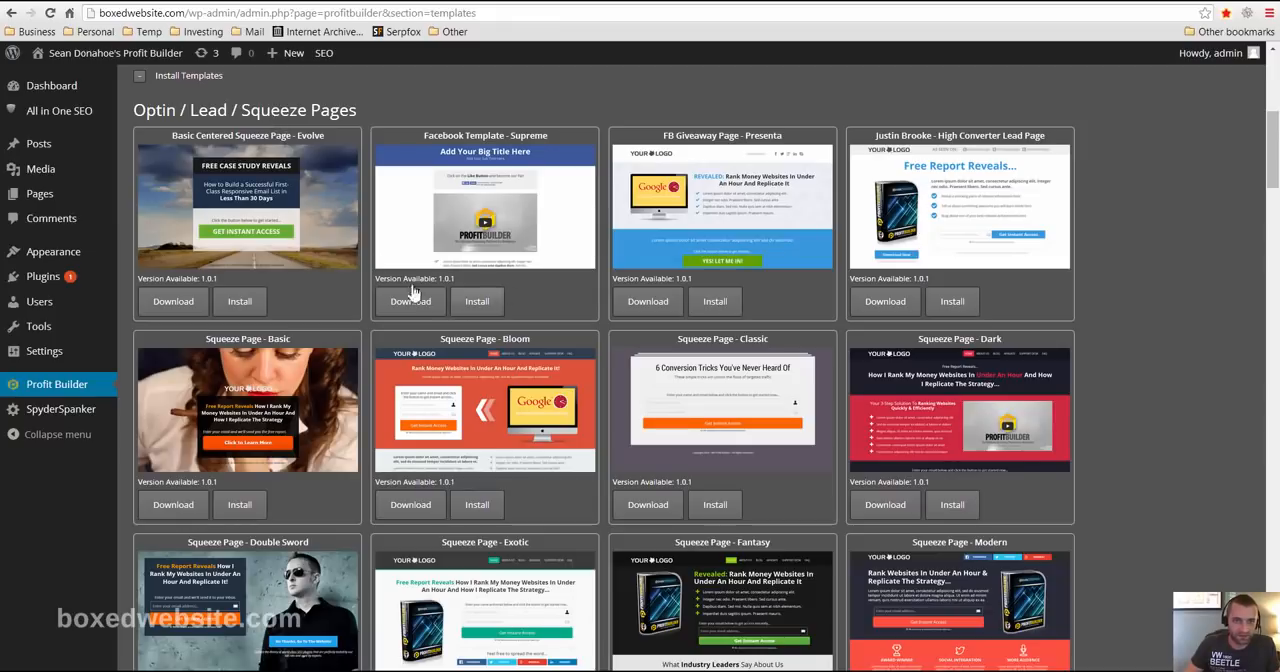
scroll(300, 292, "down", 4)
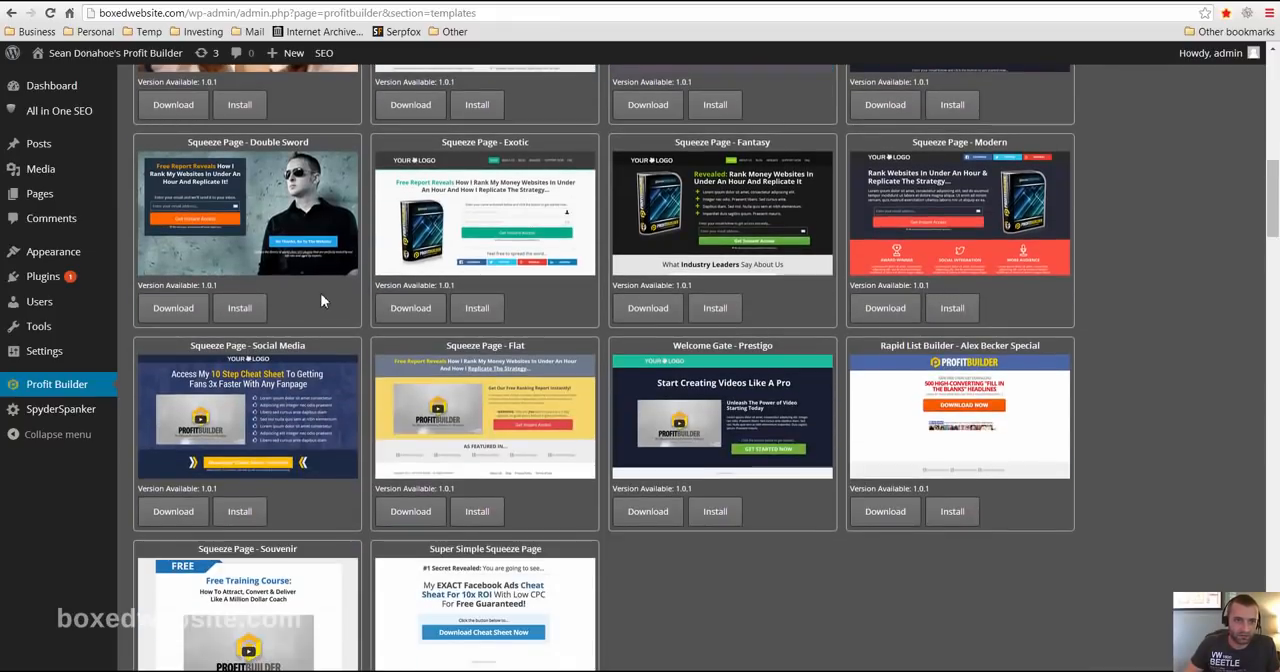
scroll(300, 294, "down", 5)
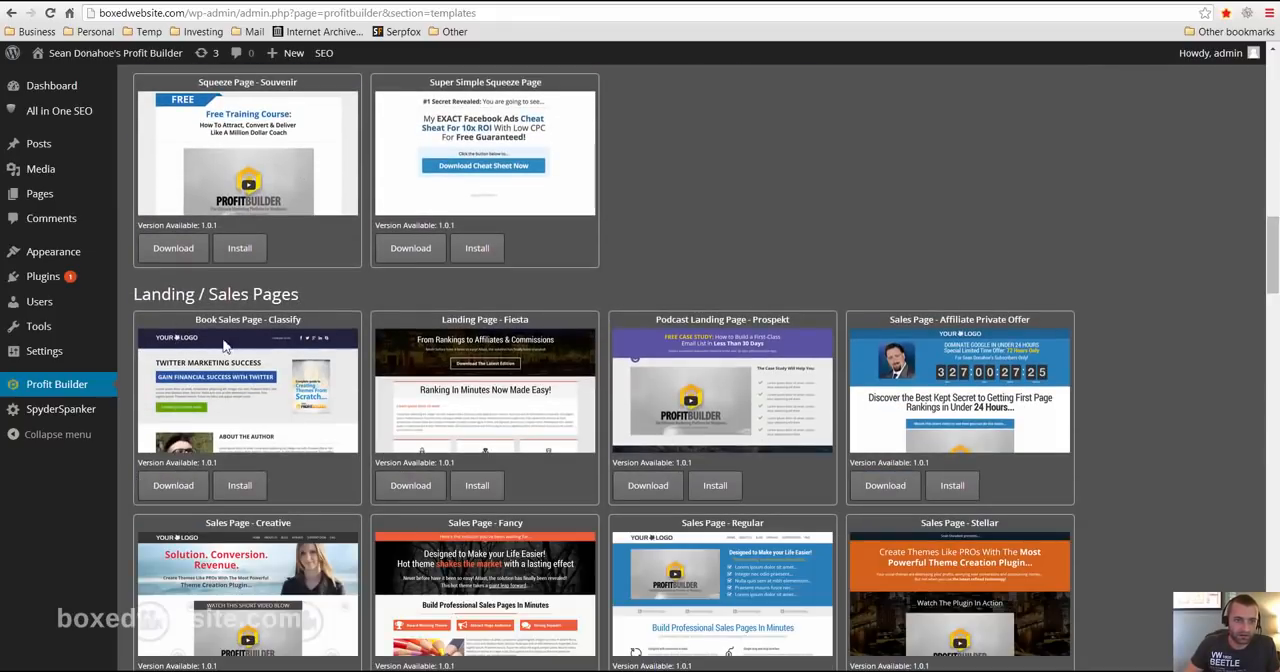
scroll(286, 409, "down", 4)
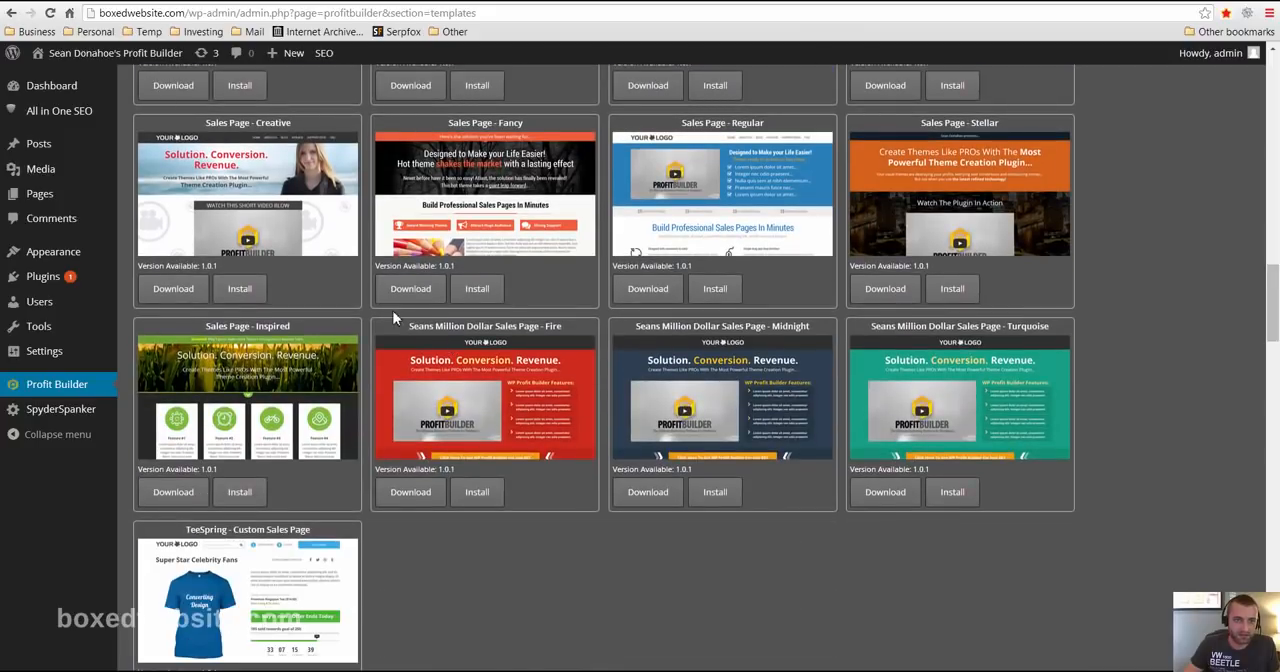
scroll(393, 318, "down", 2)
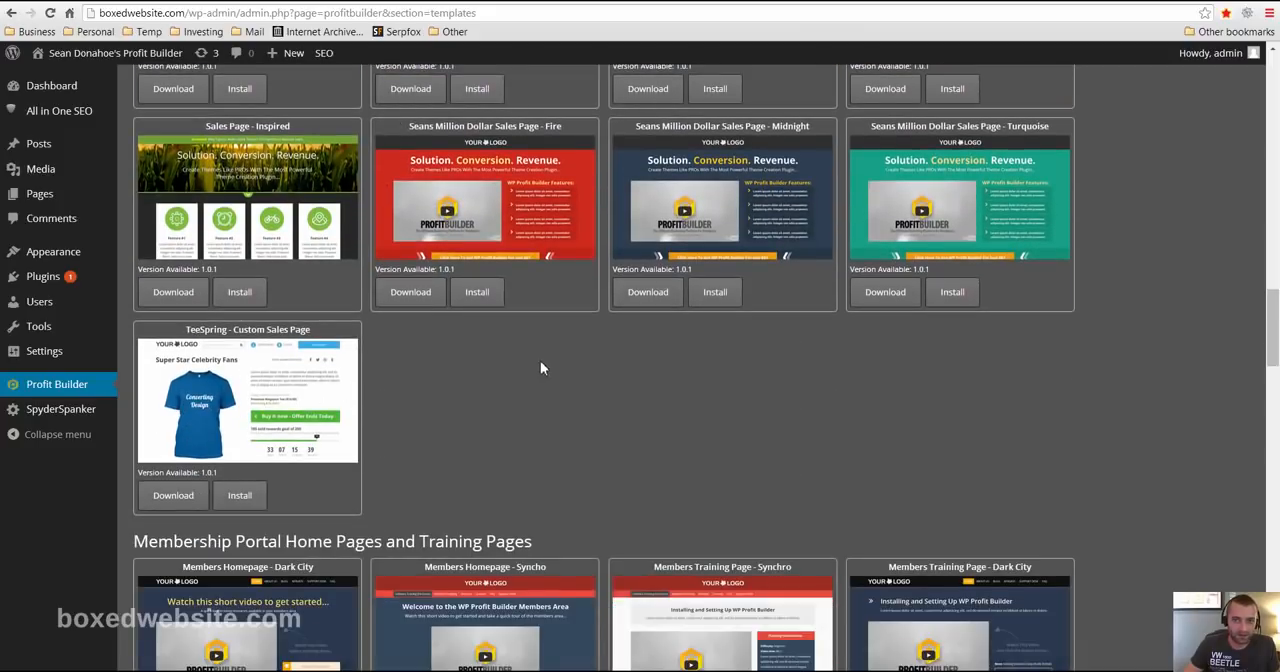
scroll(540, 368, "up", 4)
scroll(511, 398, "down", 3)
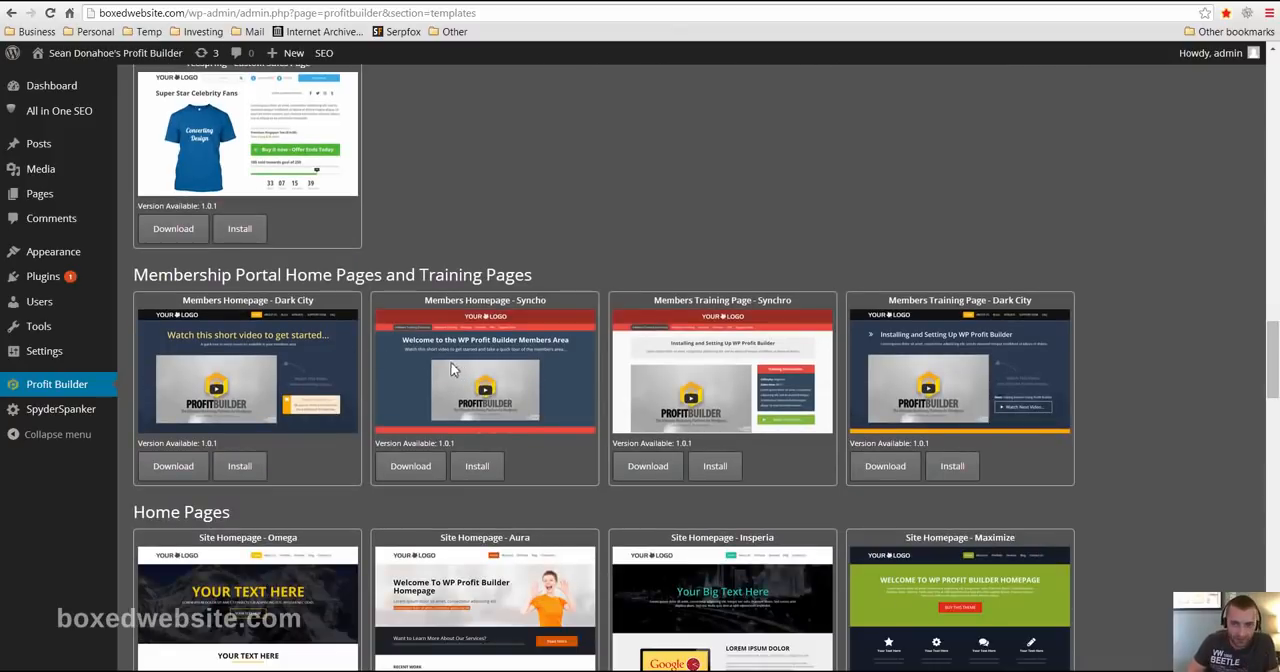
scroll(295, 400, "down", 1)
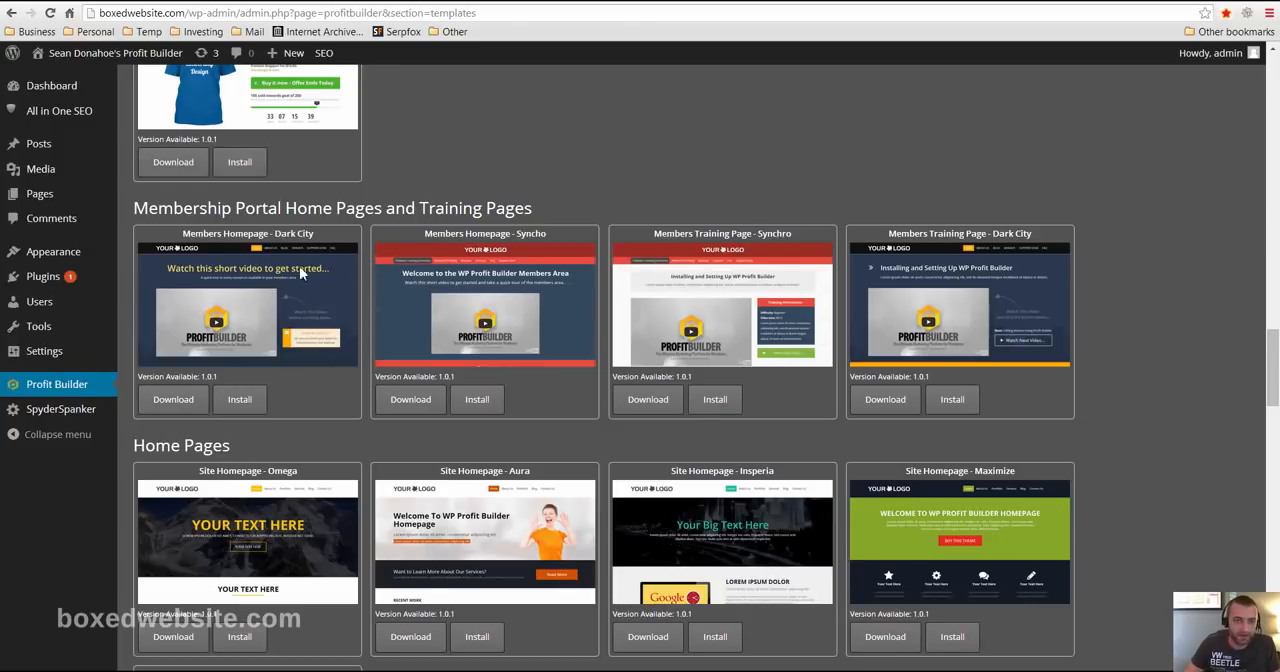
- Look through the home page, webinar and product review templates
scroll(299, 270, "down", 1)
scroll(330, 365, "down", 1)
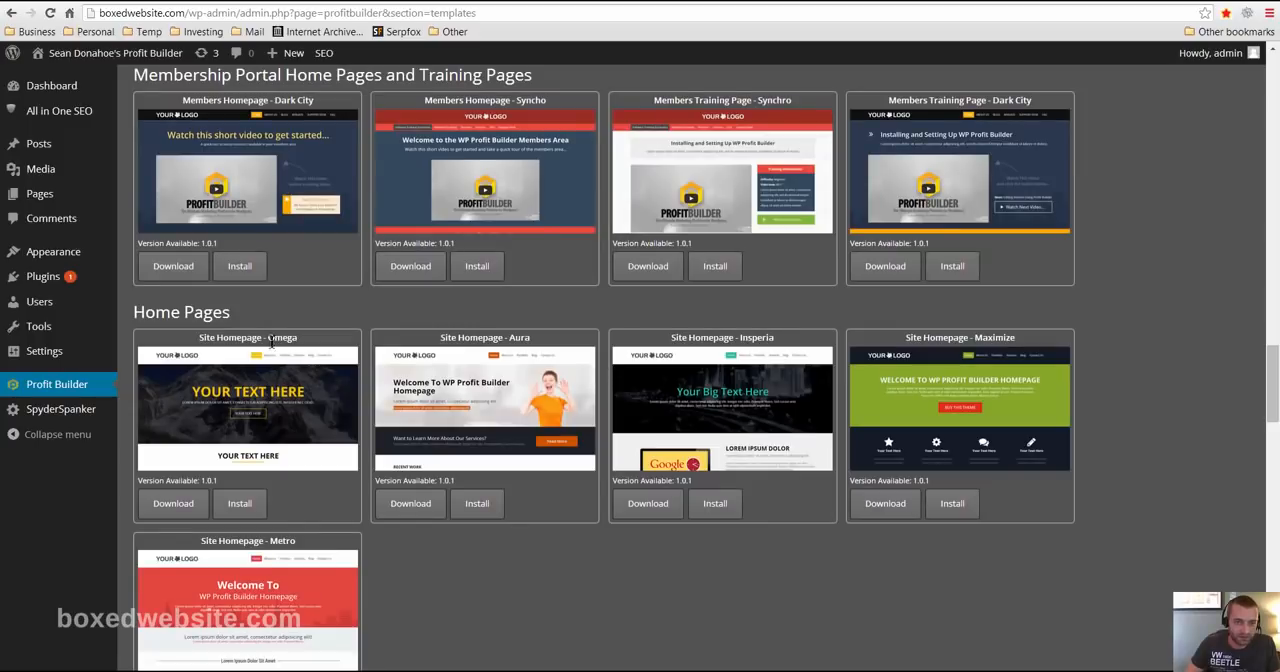
scroll(268, 398, "down", 5)
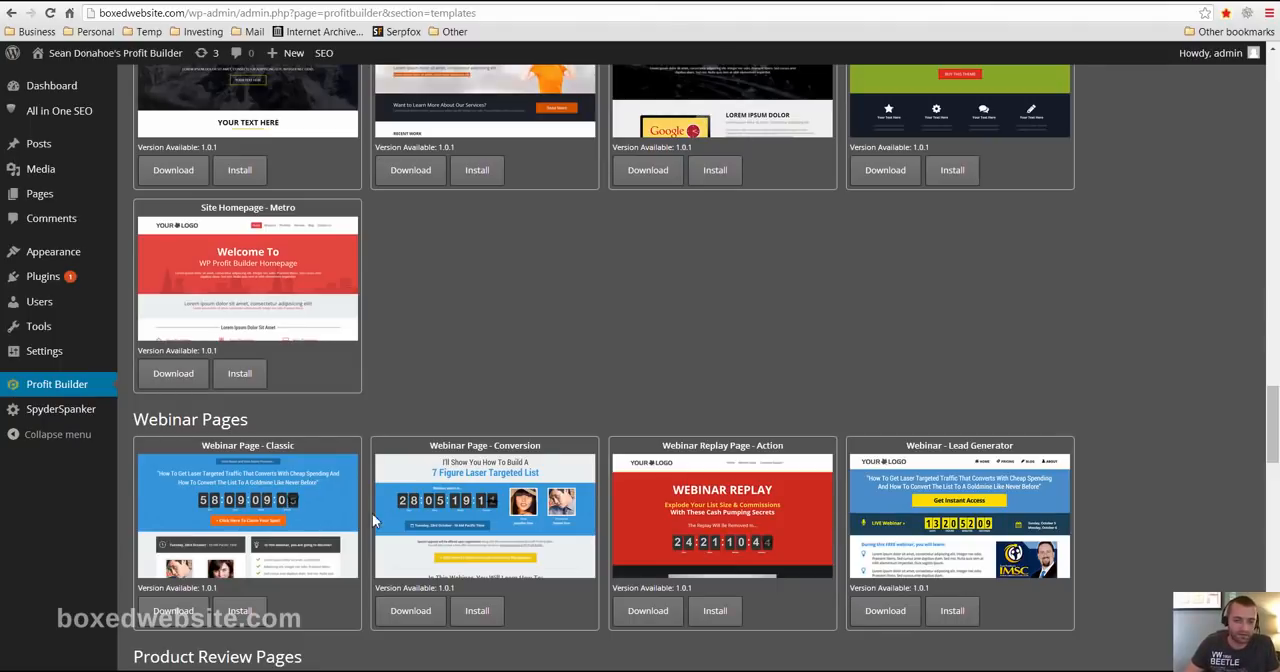
scroll(348, 500, "down", 2)
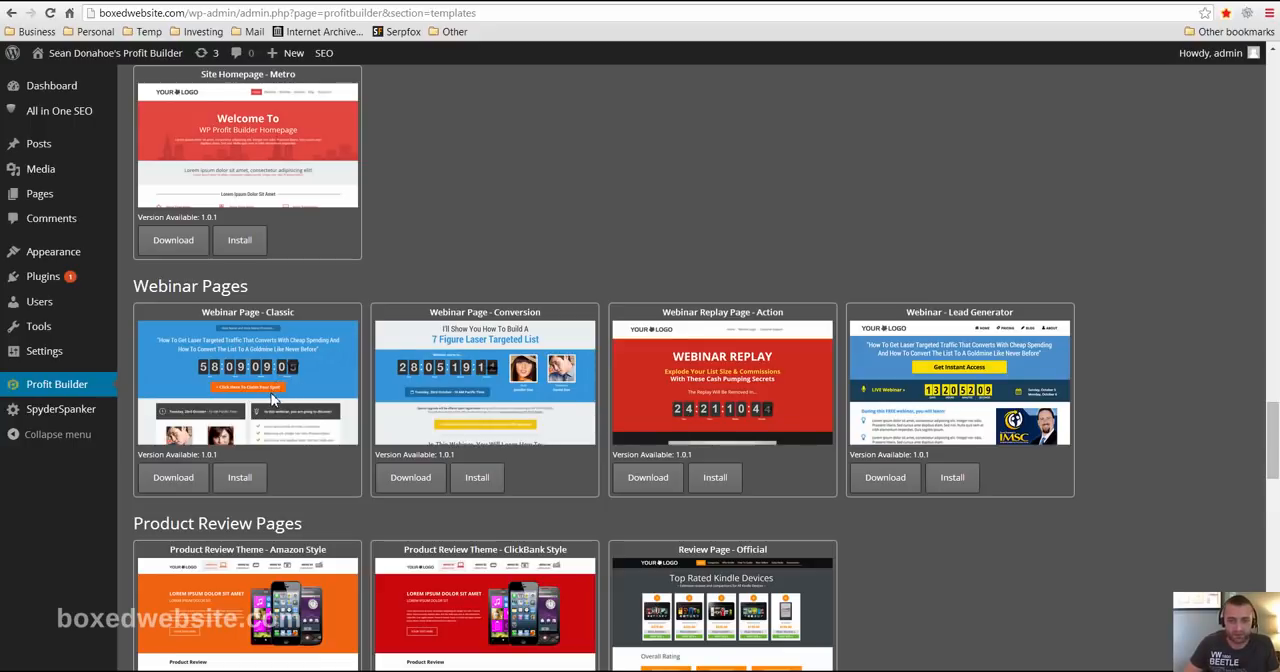
scroll(280, 395, "down", 2)
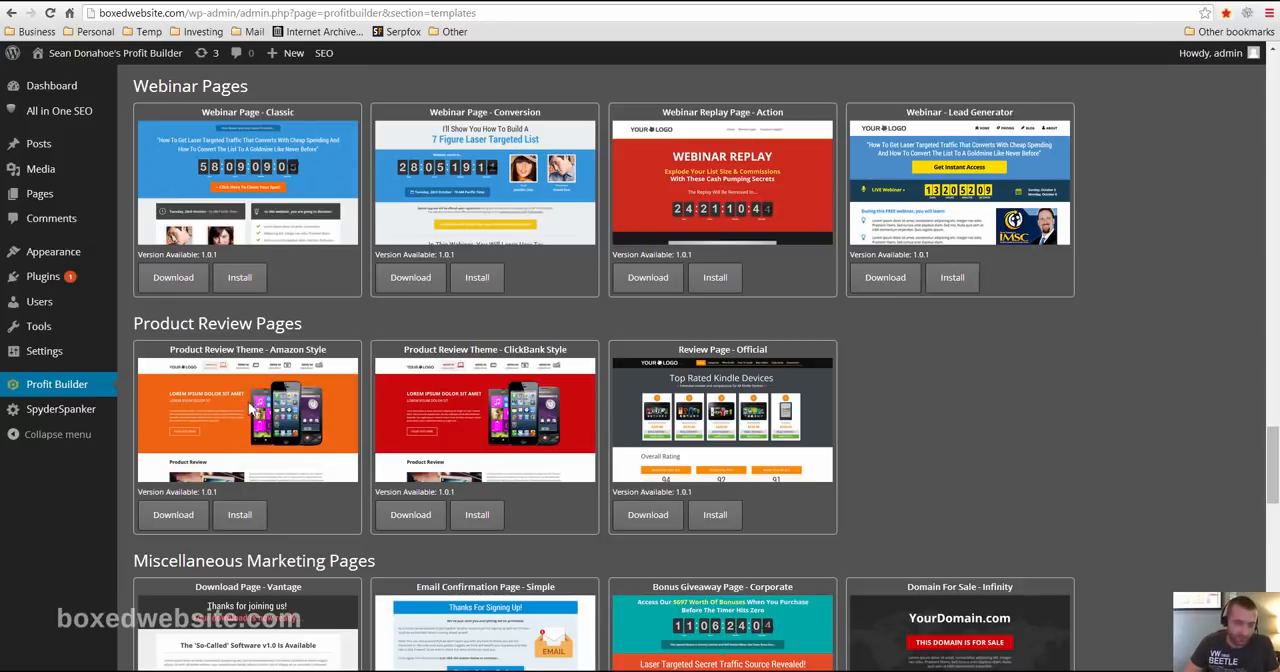
scroll(300, 443, "down", 2)
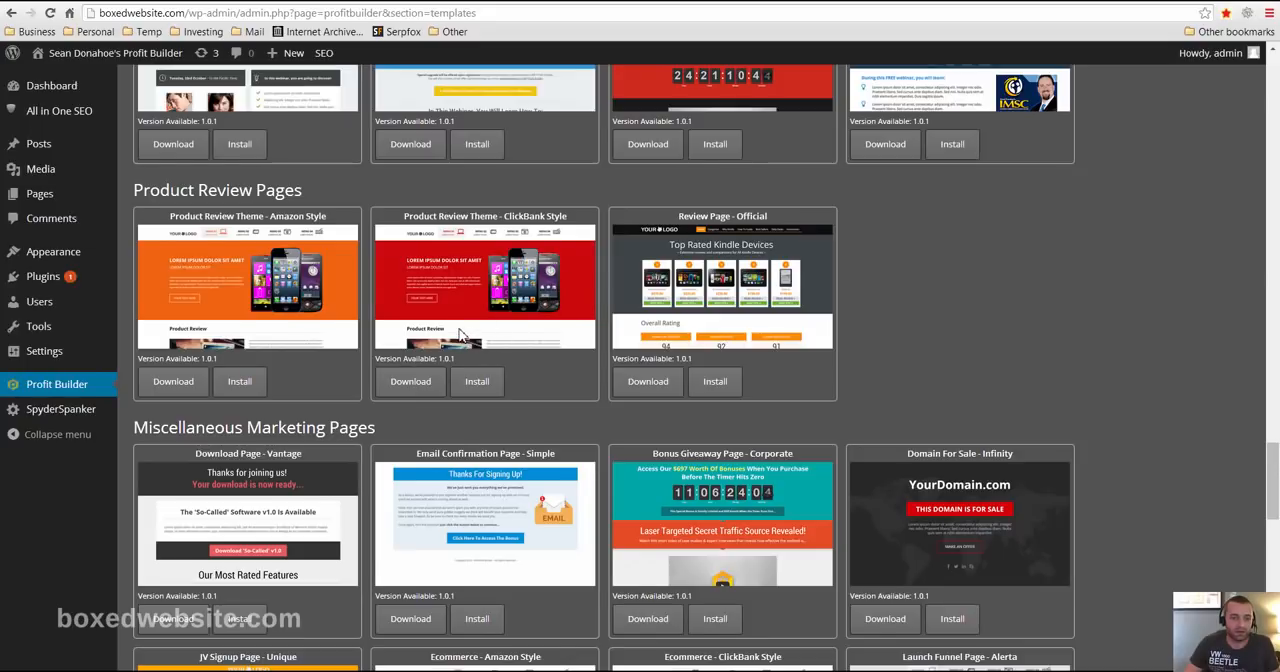
scroll(470, 310, "down", 1)
scroll(483, 288, "up", 1)
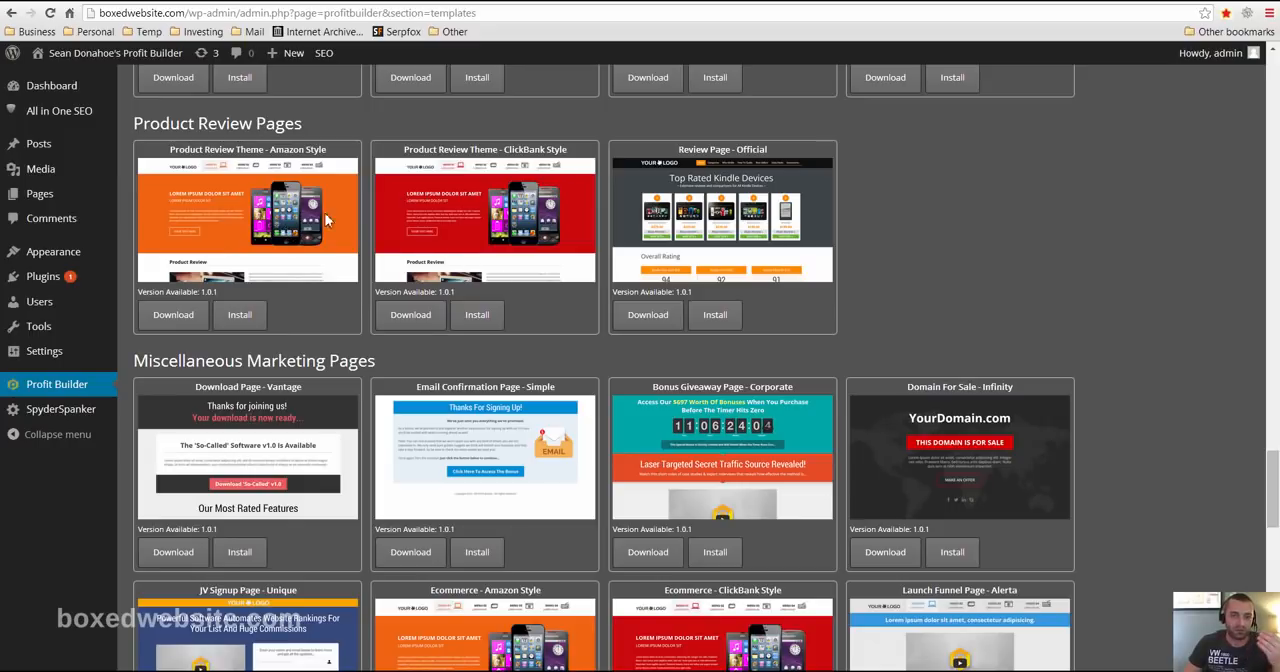
- Look through the miscellaneous marketing, coming soon, FAQ and testimonial page templates
scroll(575, 322, "down", 2)
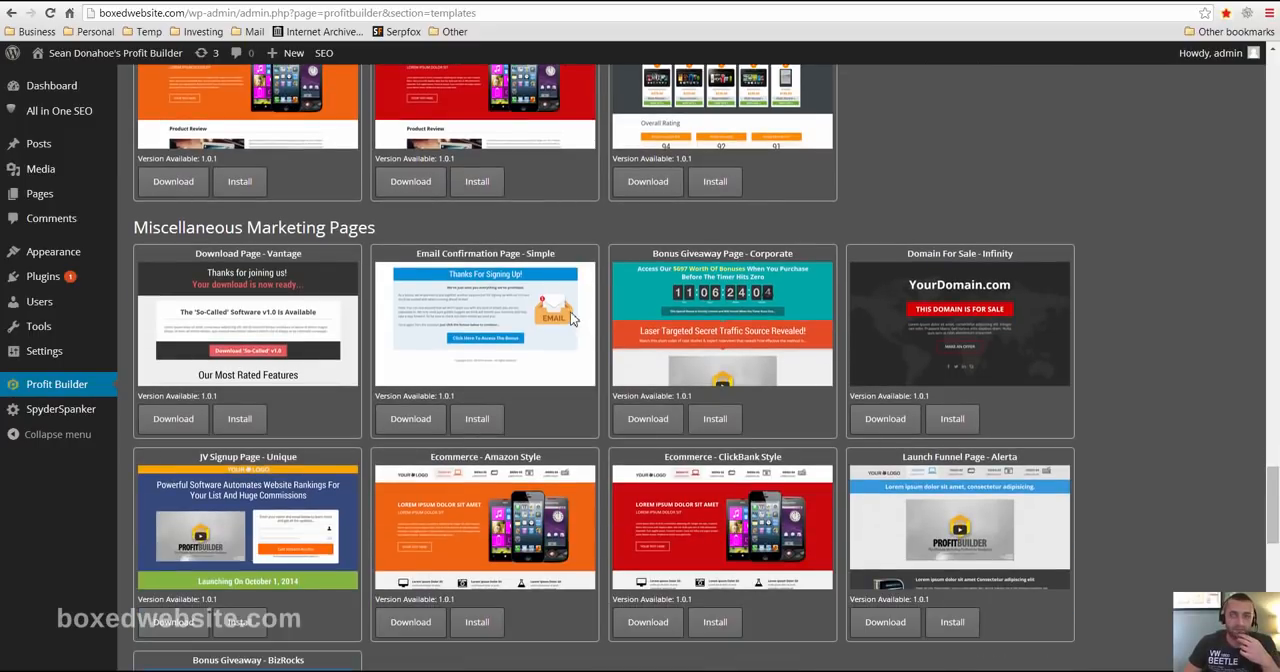
scroll(450, 365, "down", 1)
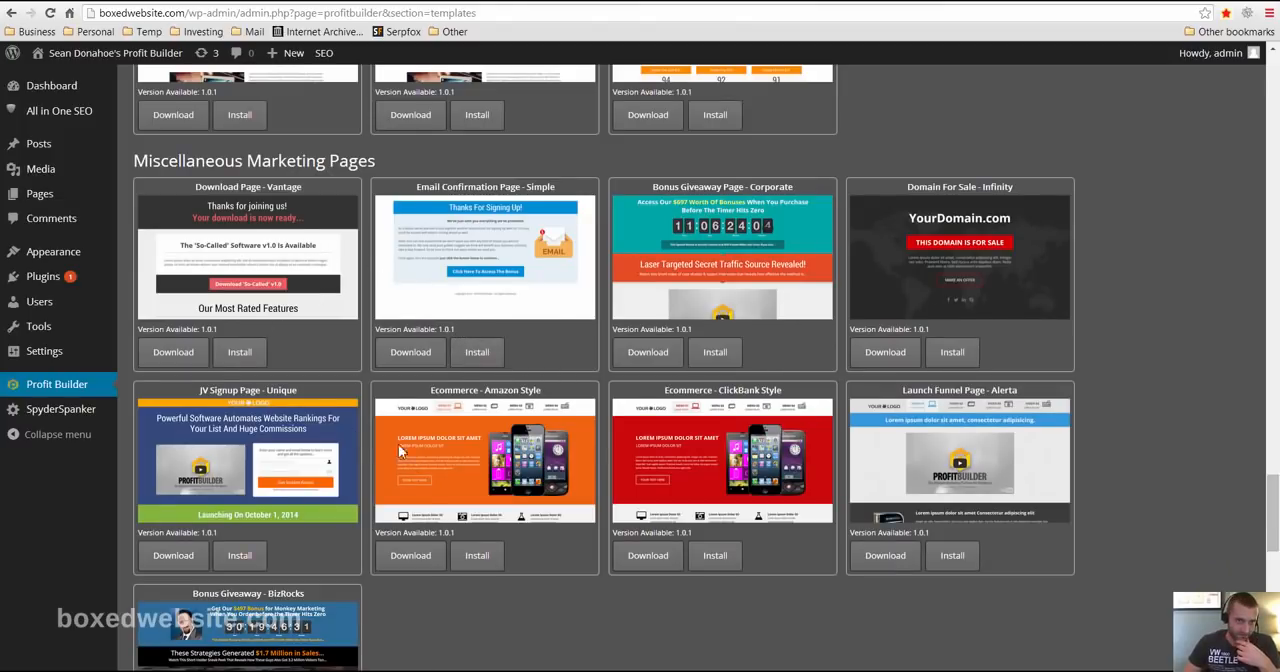
scroll(456, 428, "down", 5)
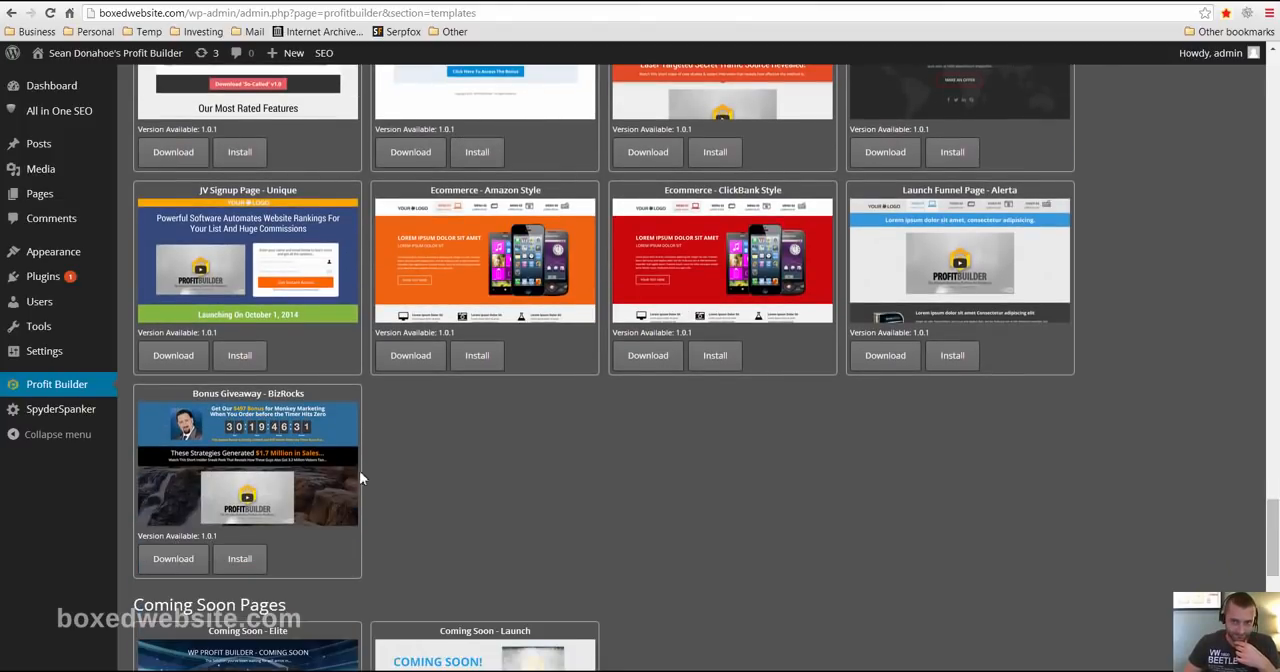
scroll(517, 389, "down", 3)
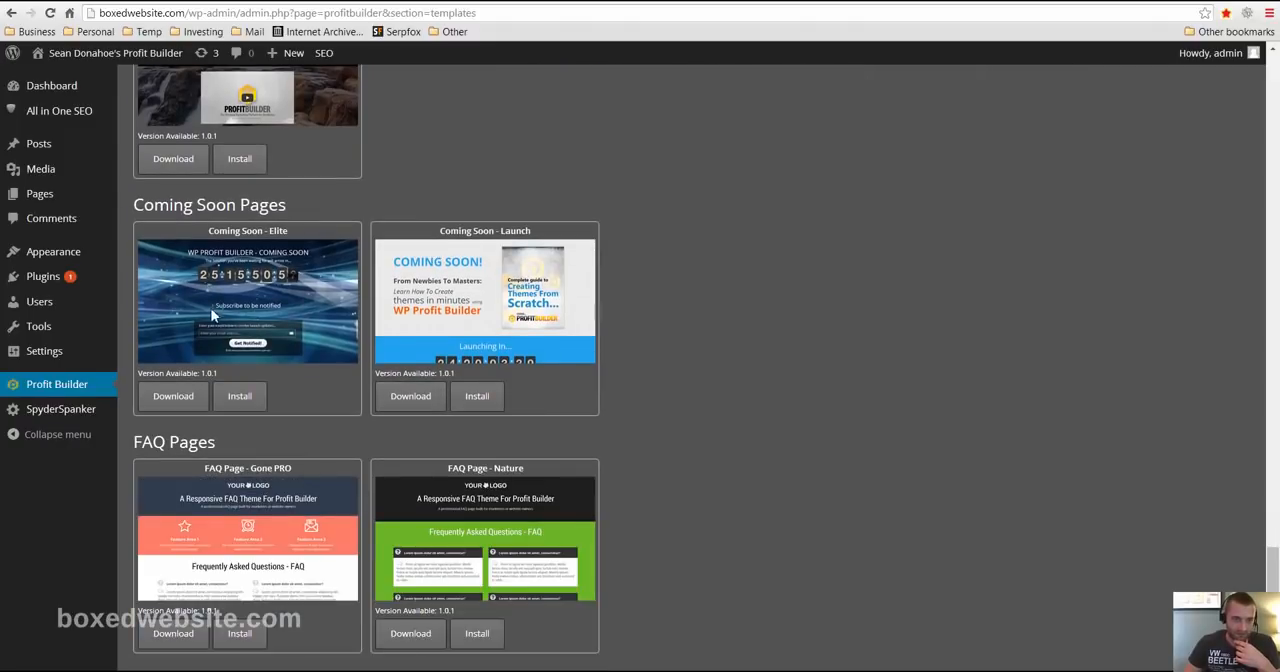
scroll(898, 366, "up", 4)
scroll(898, 366, "up", 3)
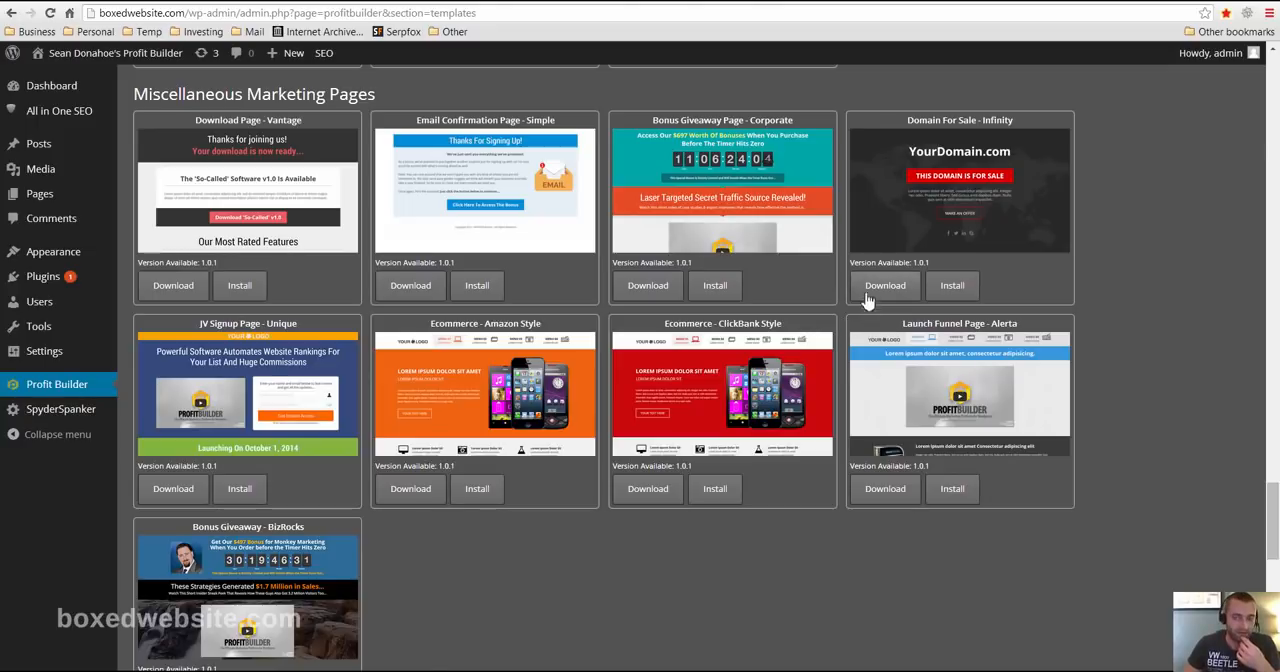
scroll(1000, 318, "down", 2)
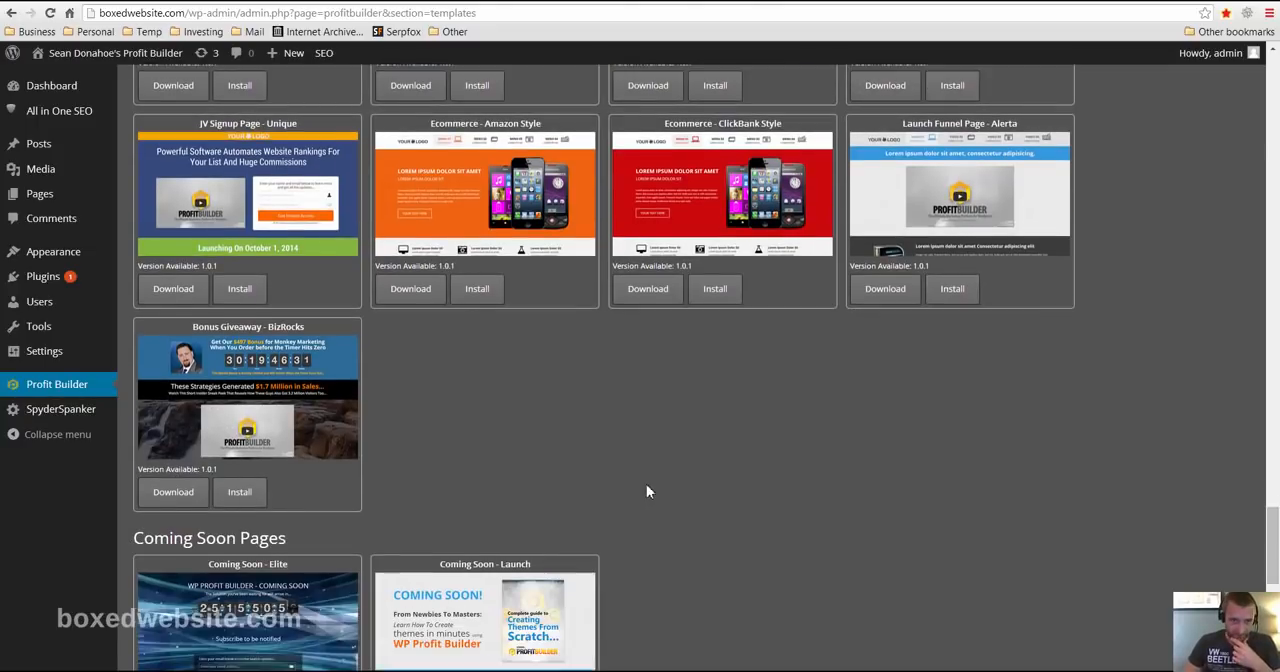
scroll(646, 491, "down", 6)
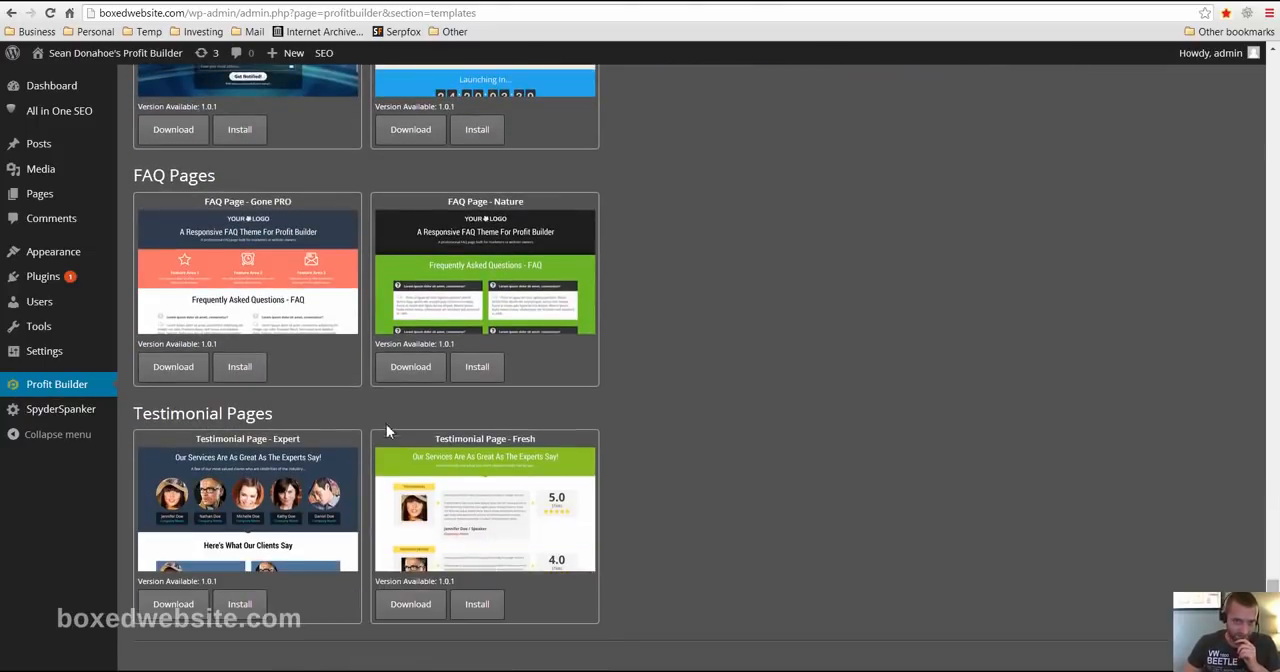
- Install the Basic Centered Squeeze Page - Evolve template from the optin, lead and squeeze pages
scroll(706, 461, "up", 15)
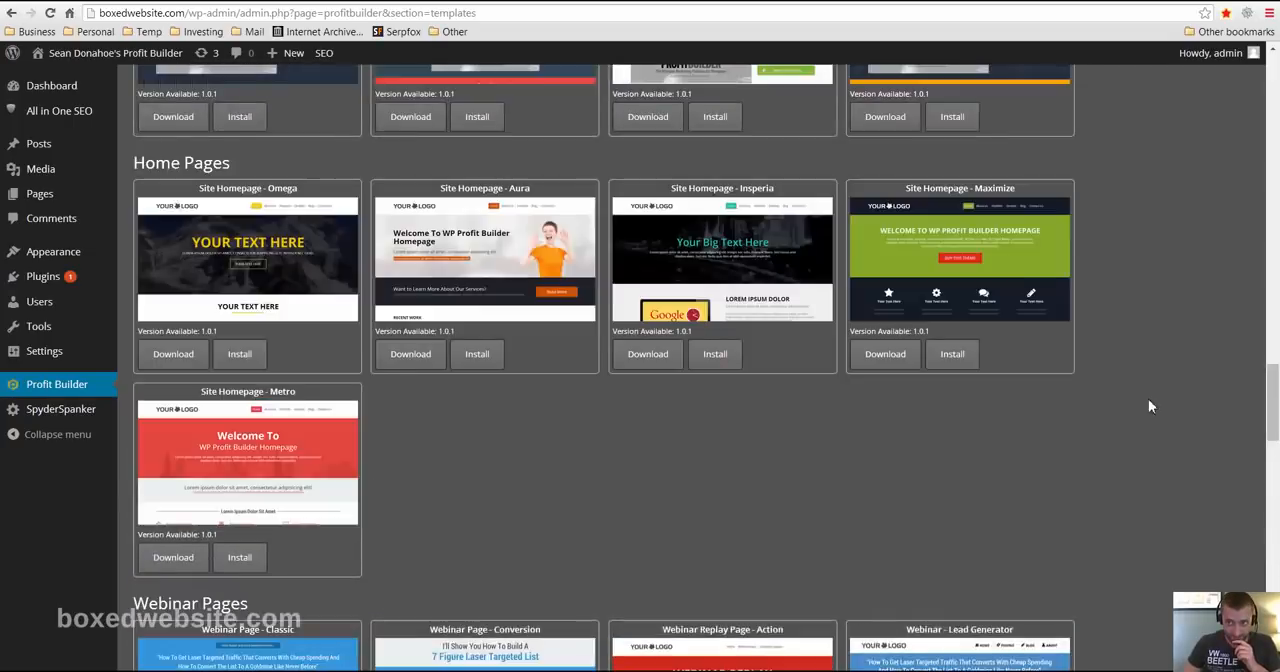
scroll(1148, 406, "up", 11)
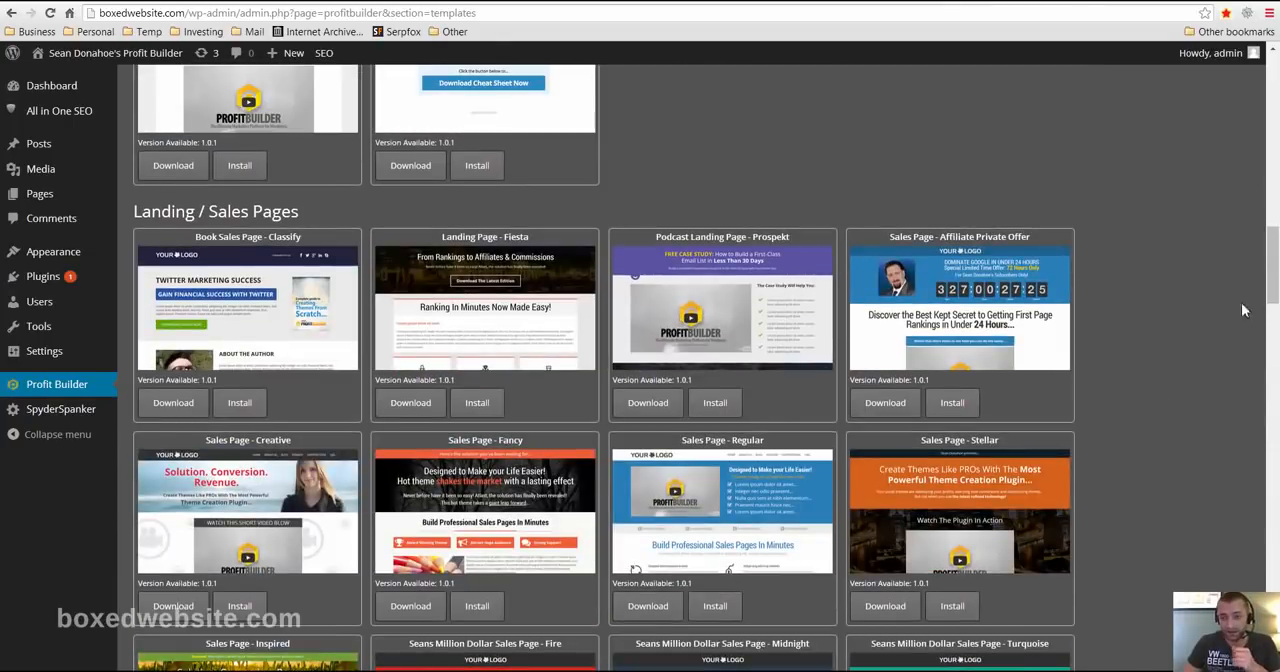
scroll(1150, 319, "up", 5)
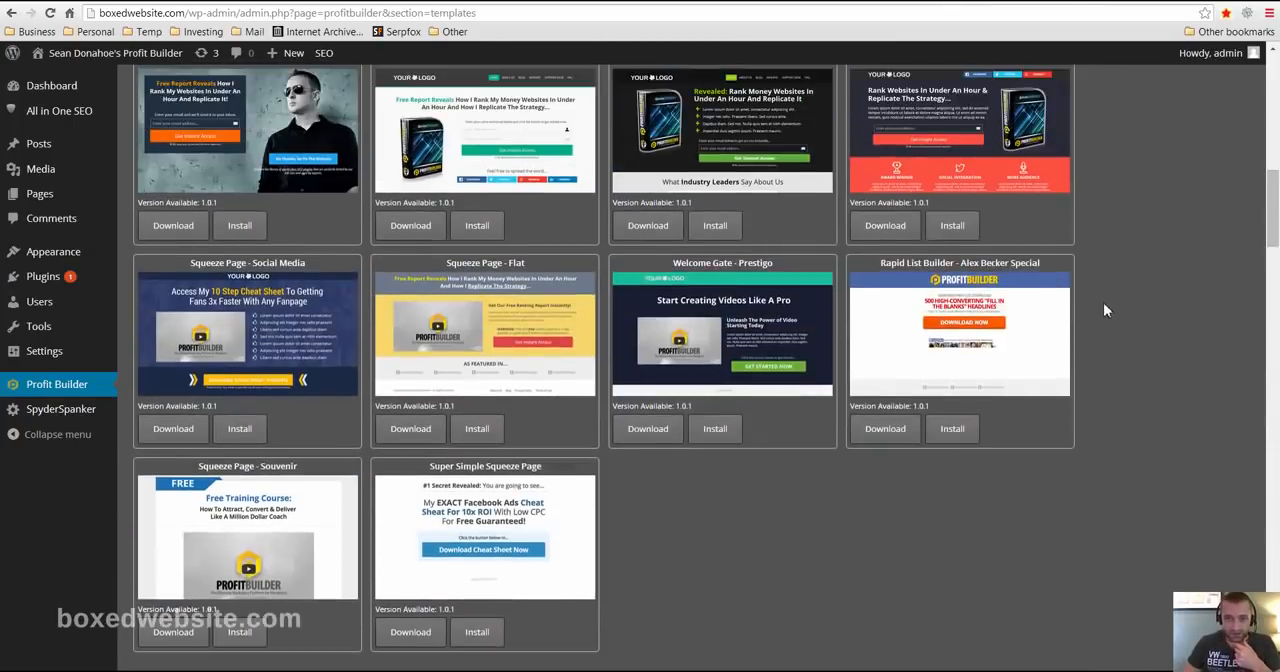
scroll(1110, 308, "up", 5)
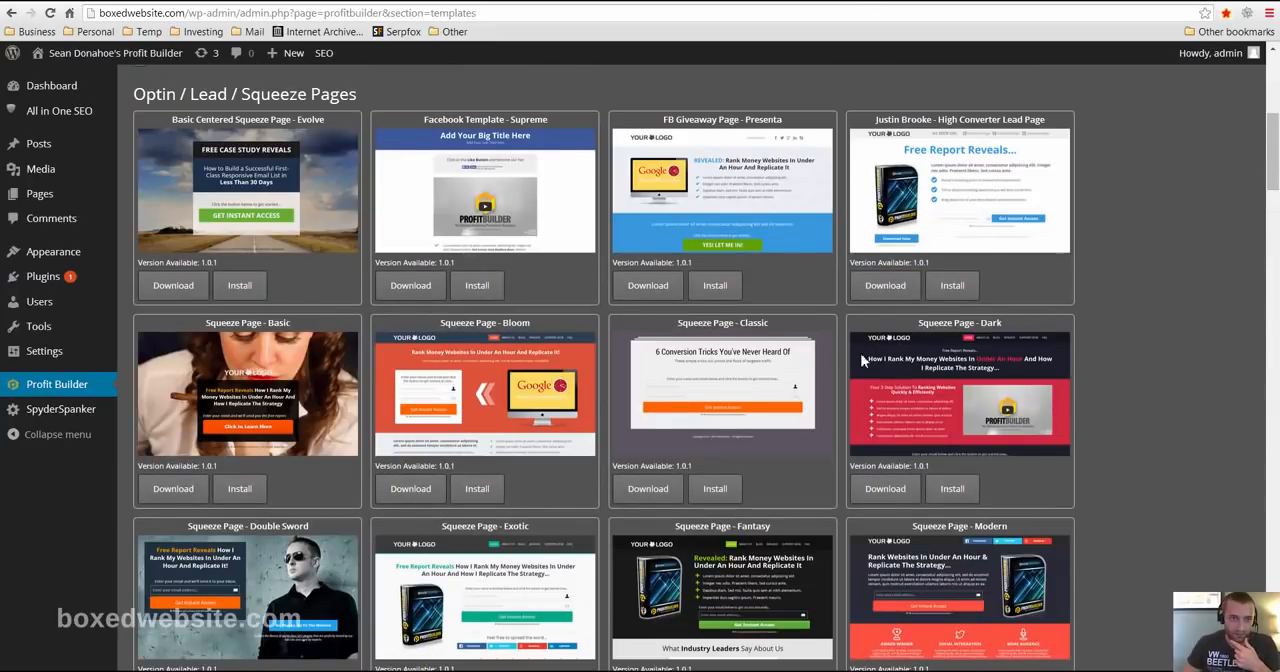
left_click(242, 287)
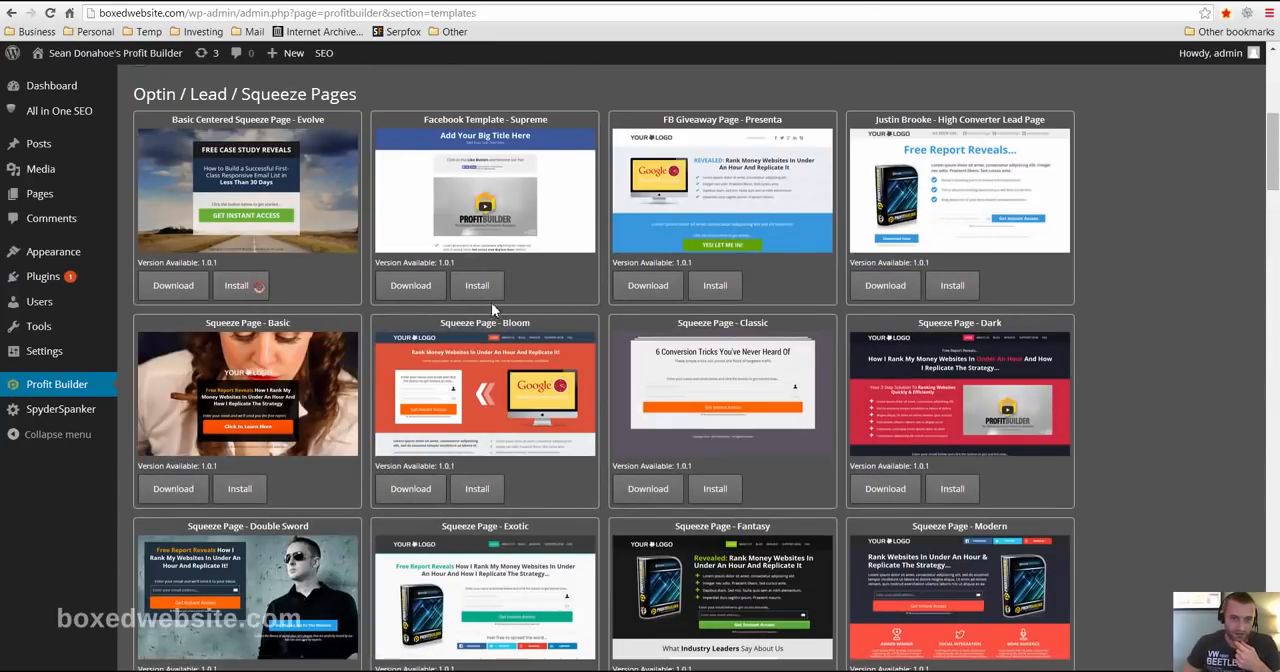
- Install the Sales Page - Stellar template from the landing and sales pages
scroll(500, 290, "down", 3)
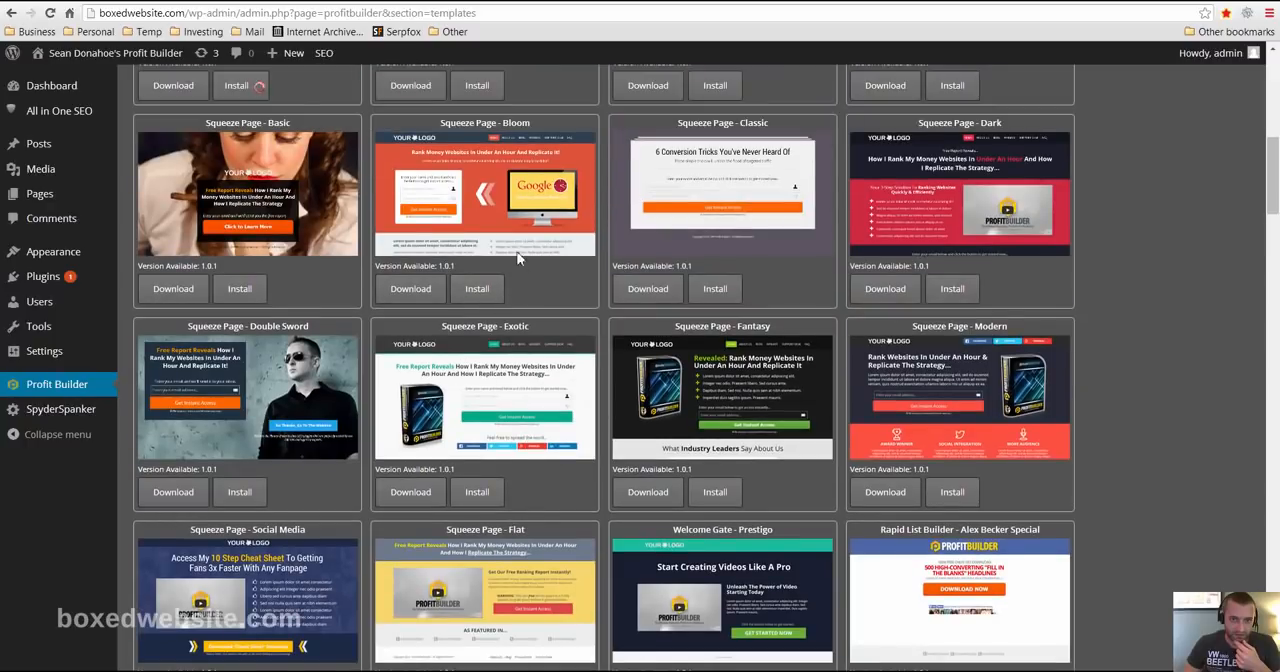
scroll(602, 416, "down", 10)
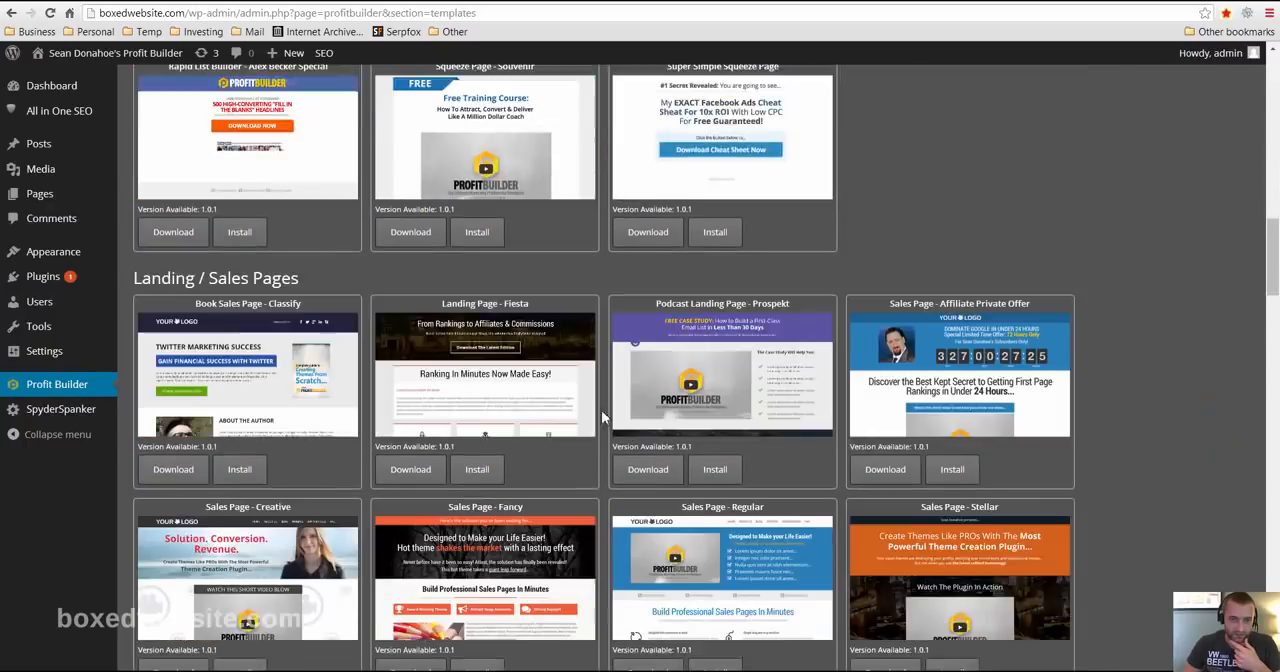
scroll(602, 416, "down", 10)
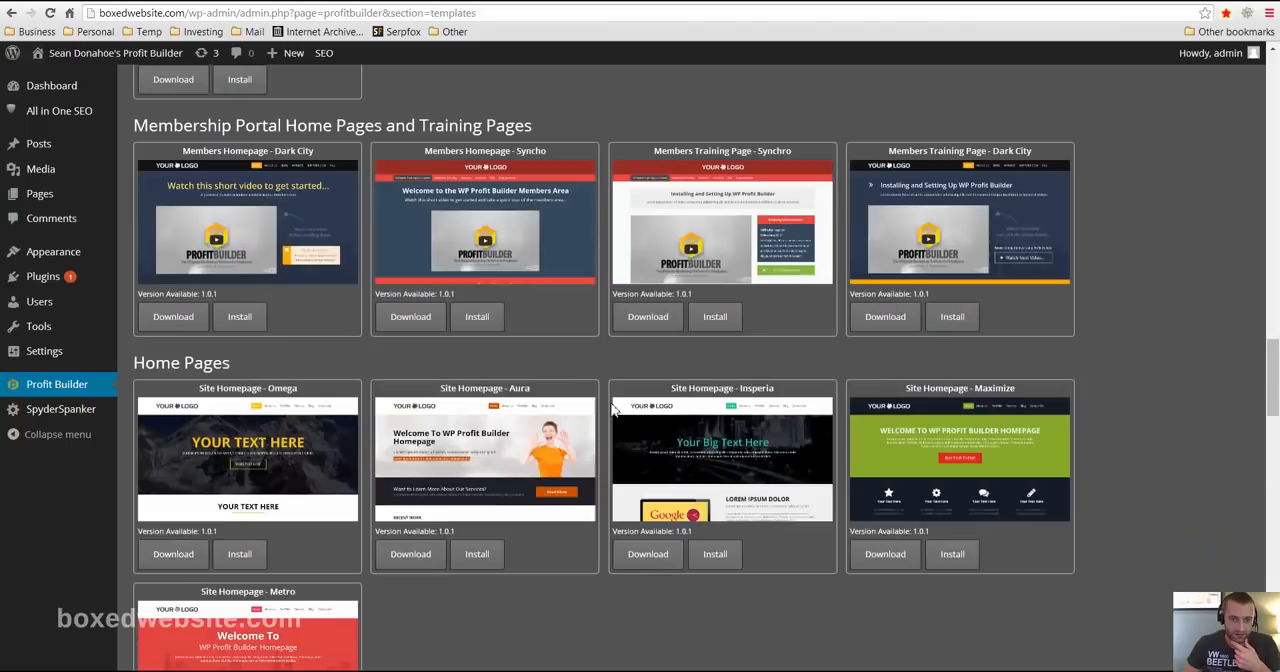
scroll(632, 351, "up", 10)
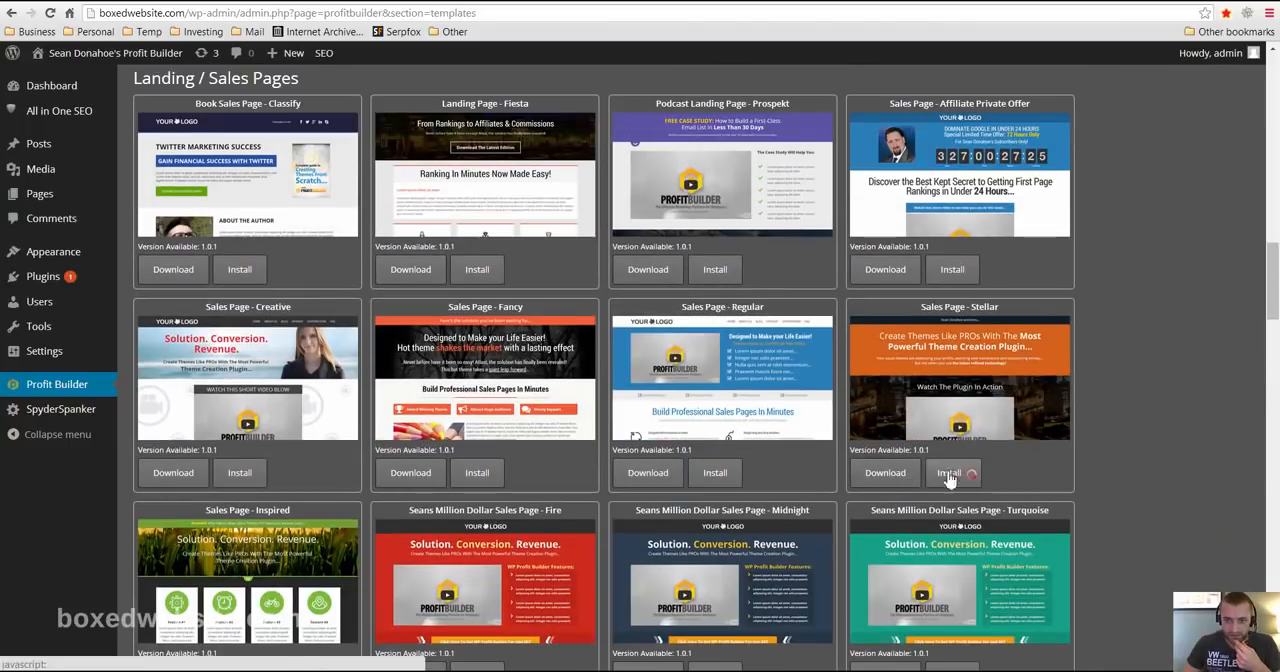
left_click(952, 472)
- Install the Webinar Page - Conversion template from the webinar pages
scroll(531, 515, "down", 4)
scroll(531, 515, "down", 3)
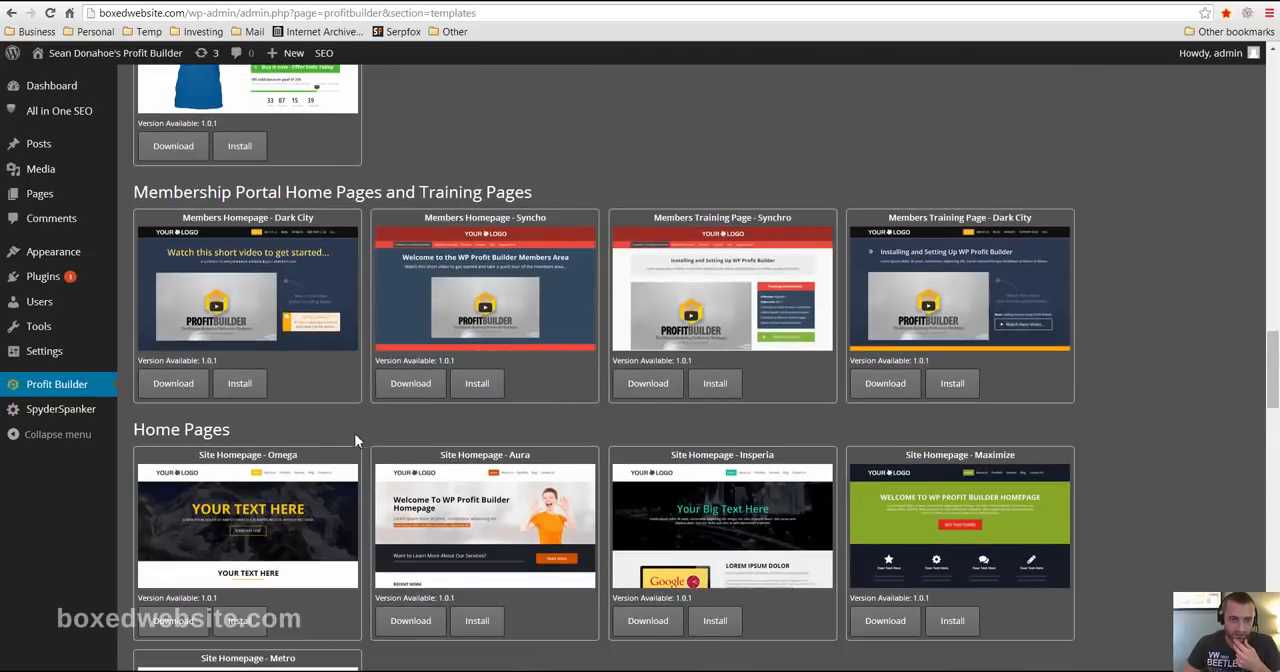
scroll(358, 440, "down", 4)
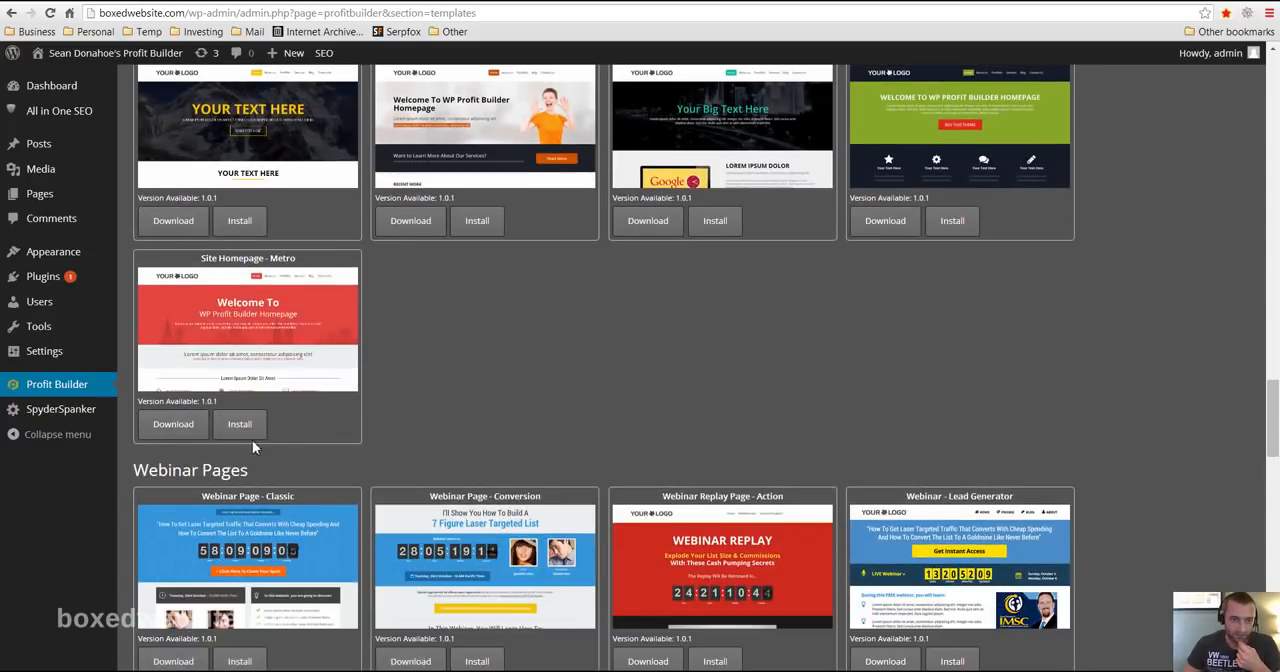
scroll(311, 431, "down", 4)
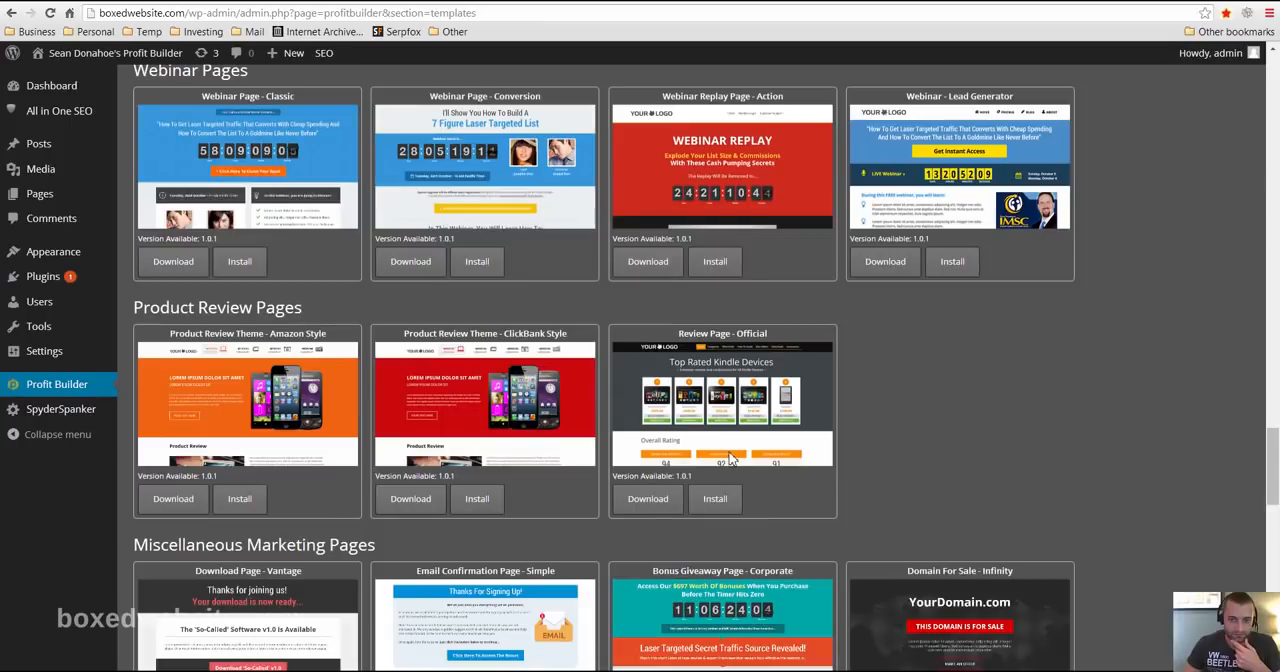
left_click(474, 259)
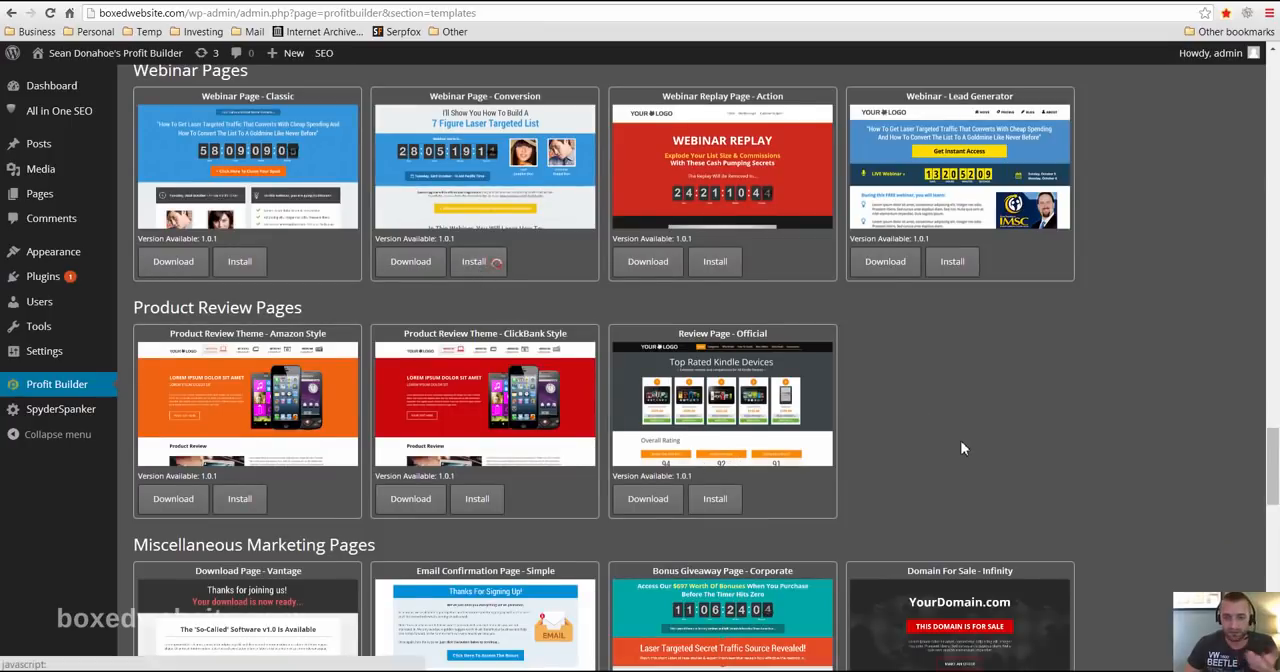
scroll(957, 443, "down", 2)
scroll(931, 521, "up", 3)
scroll(817, 451, "up", 12)
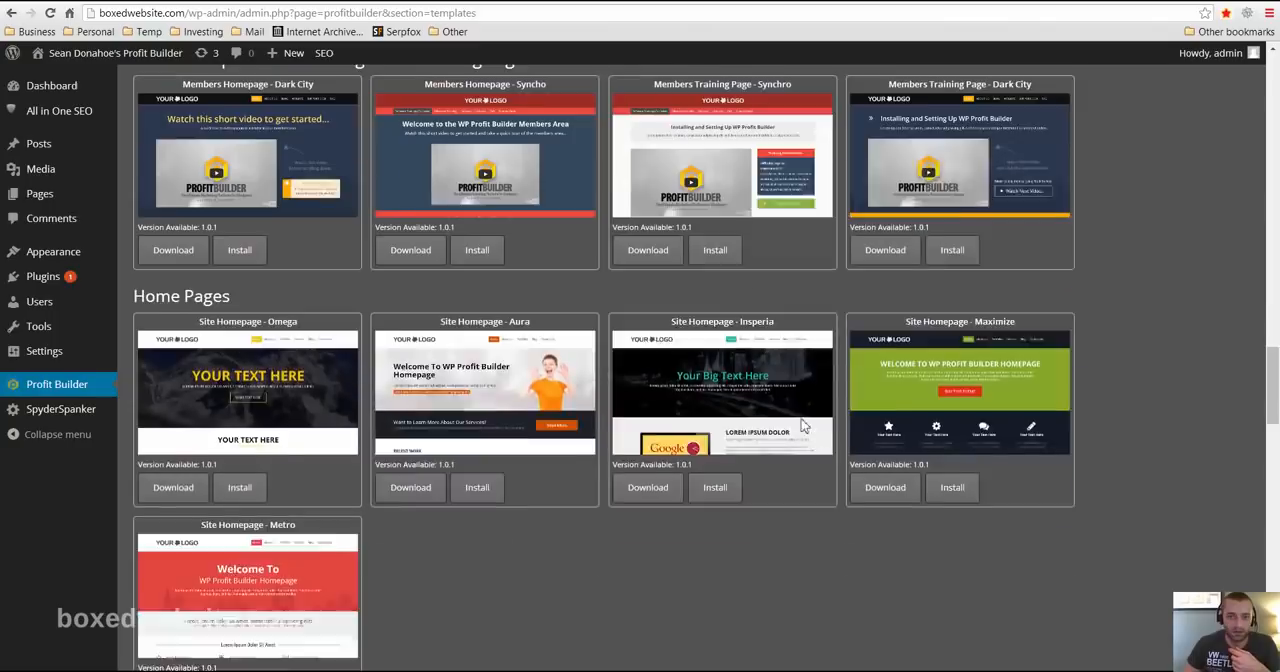
scroll(529, 362, "up", 3)
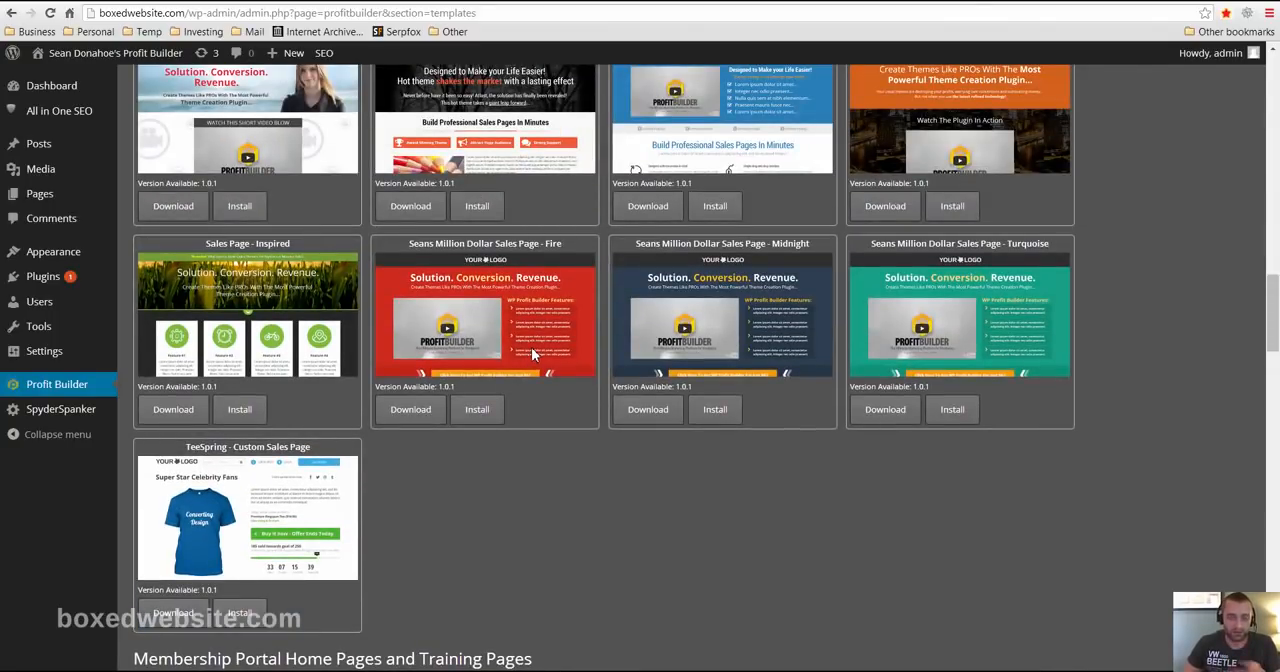
scroll(570, 440, "up", 1)
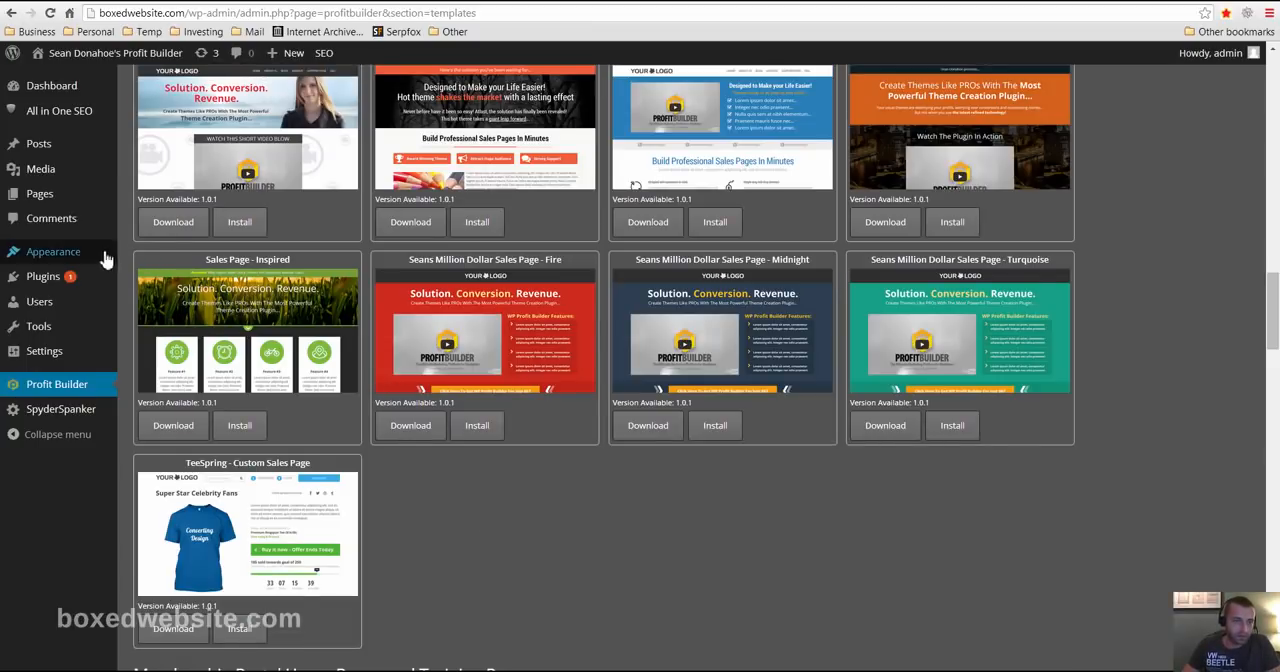
- Create a new WordPress page titled "home" and publish it
mouse_move(45, 194)
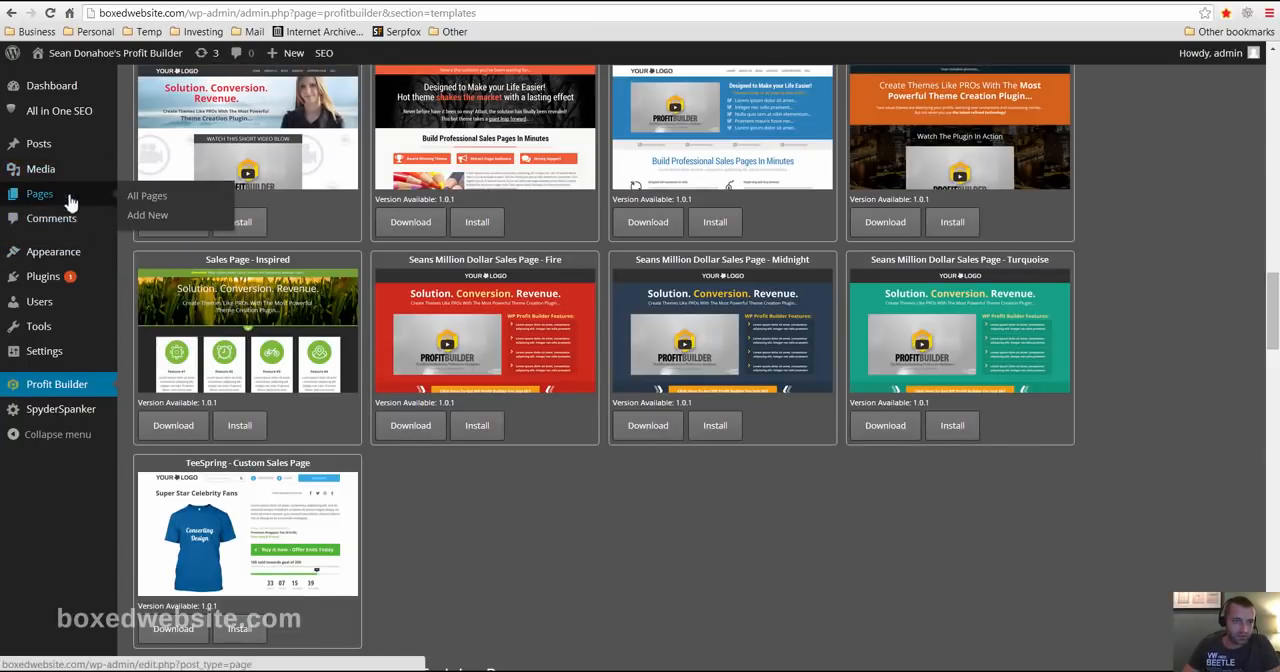
left_click(150, 216)
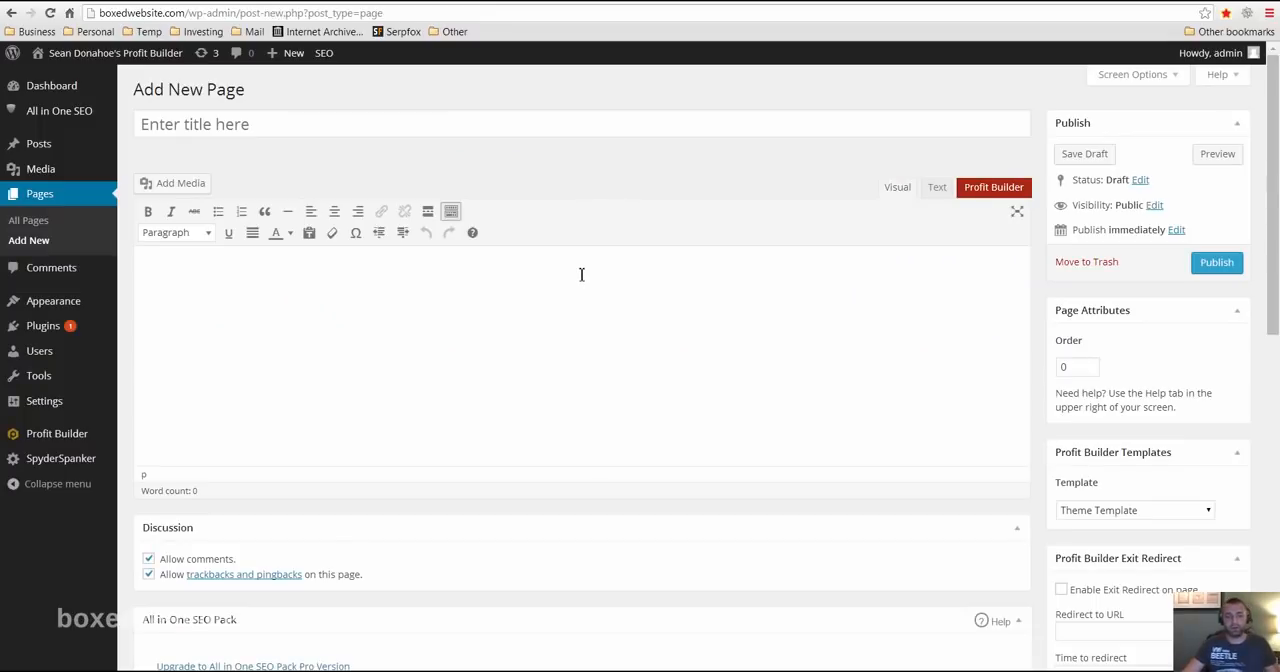
left_click(500, 126)
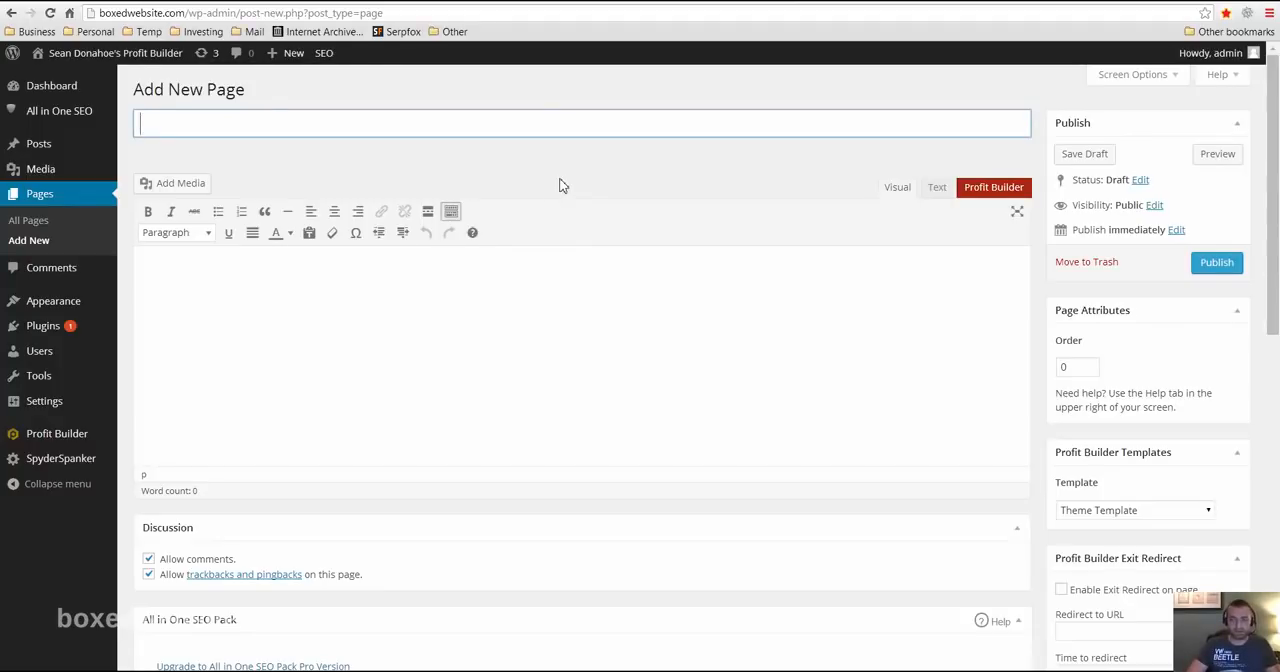
type("home")
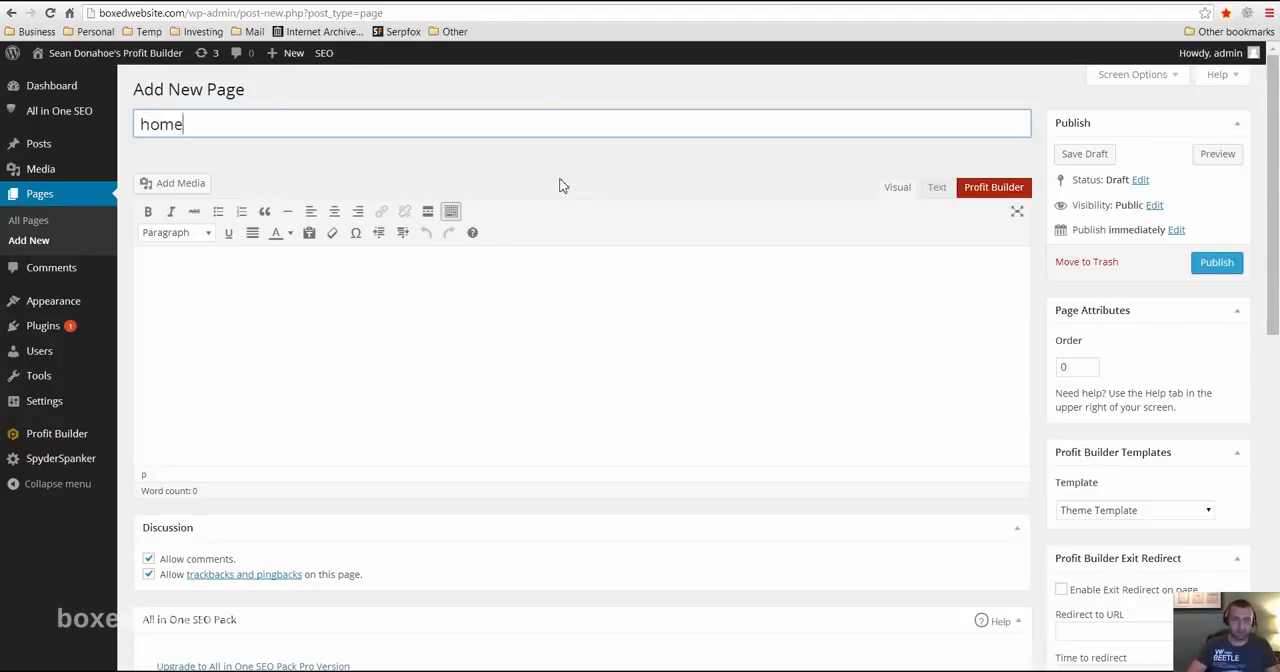
left_click(1212, 265)
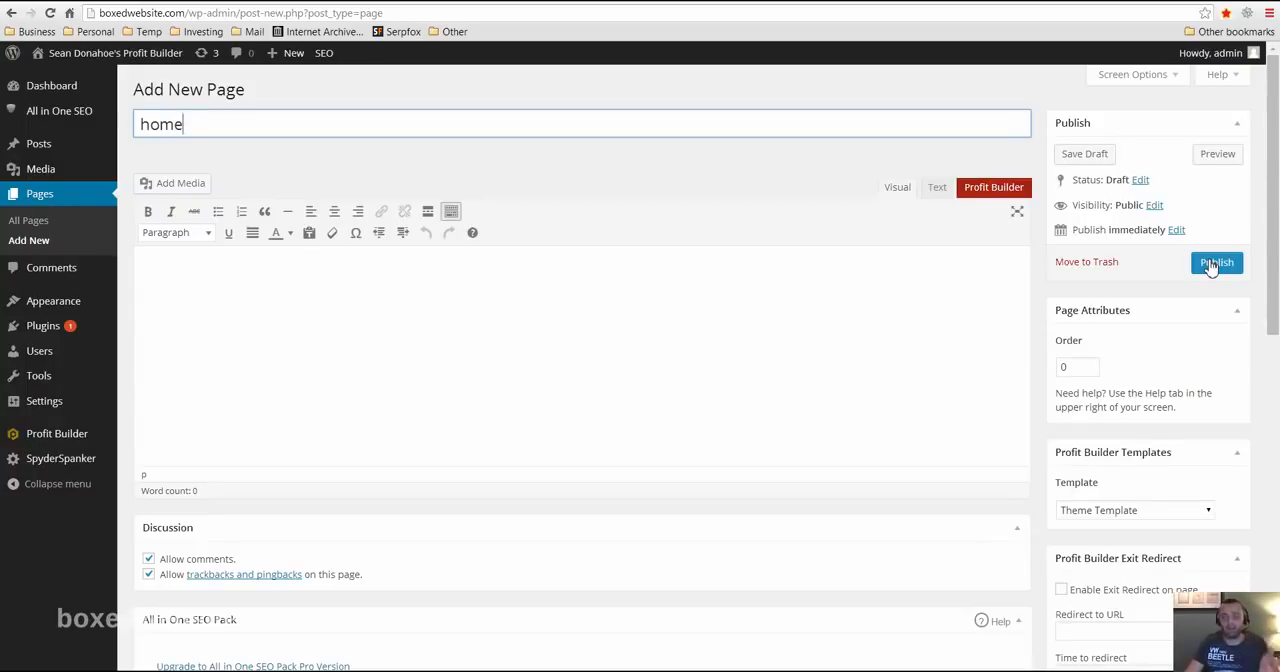
left_click(1212, 266)
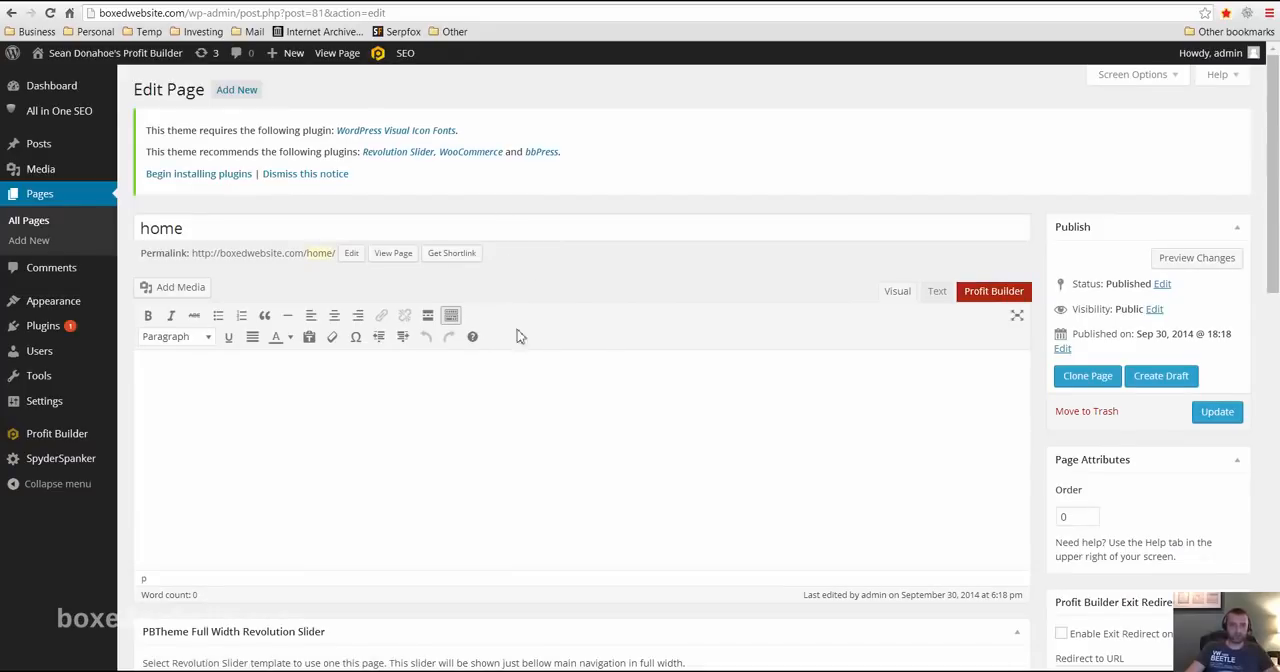
- Open the PBTheme Options and look through the logo and icon upload settings
mouse_move(75, 303)
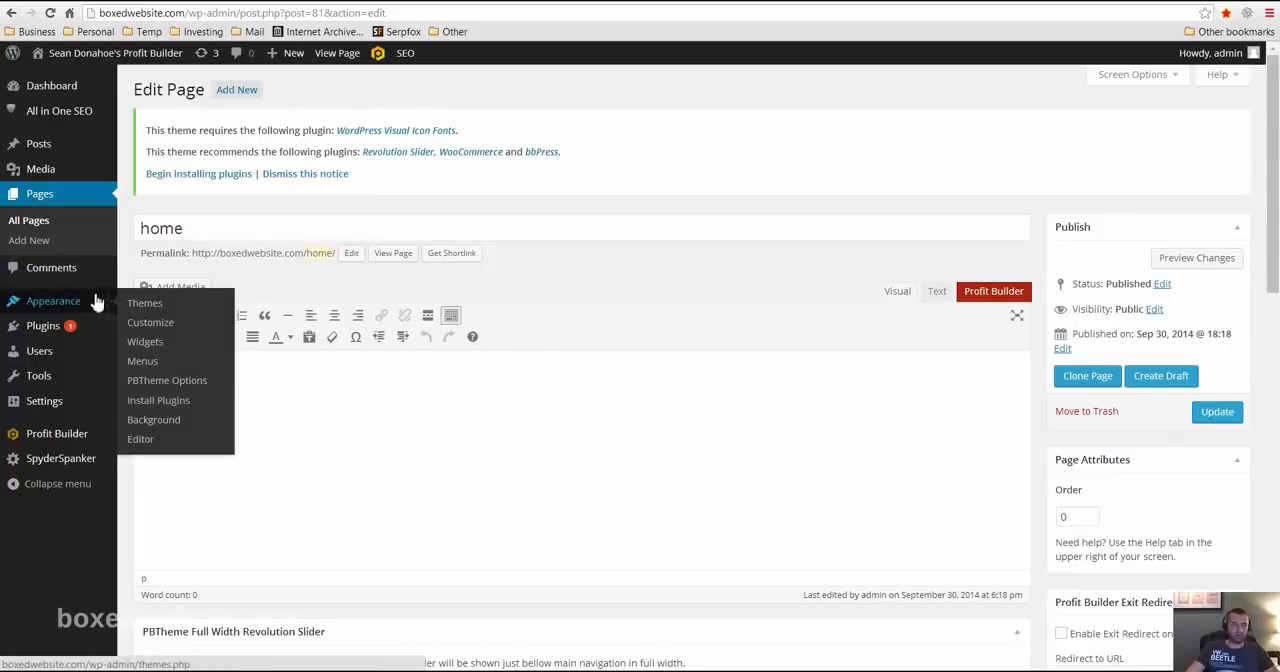
left_click(158, 400)
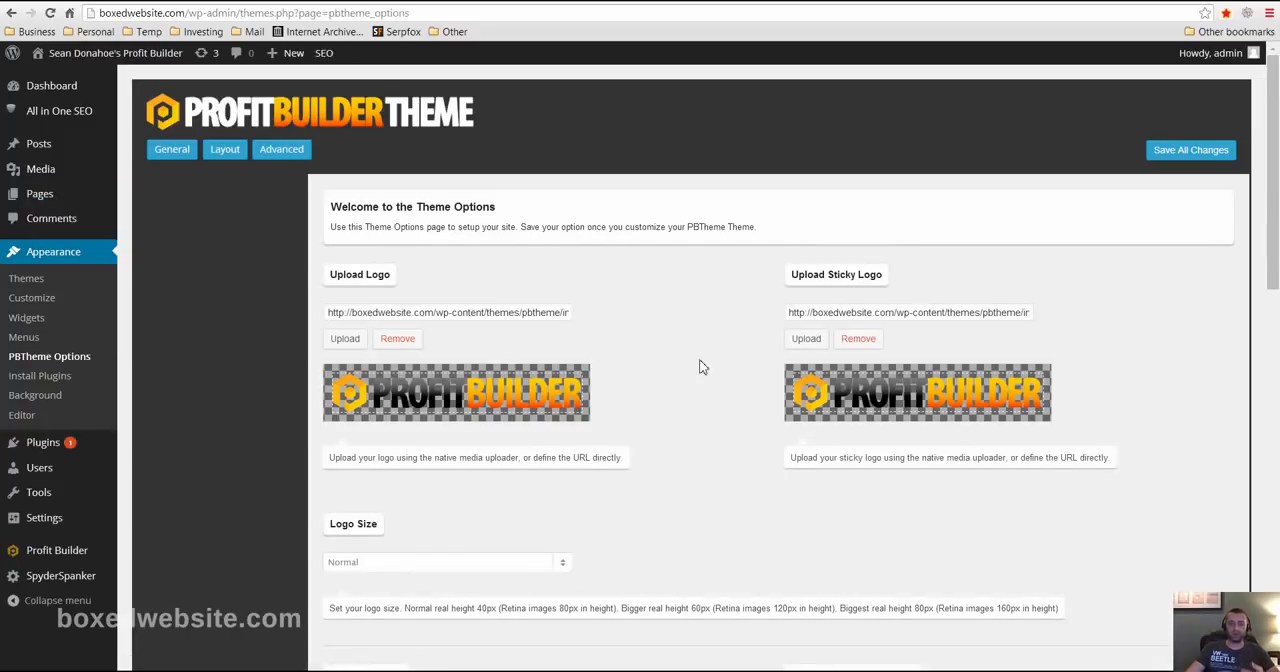
scroll(678, 413, "down", 7)
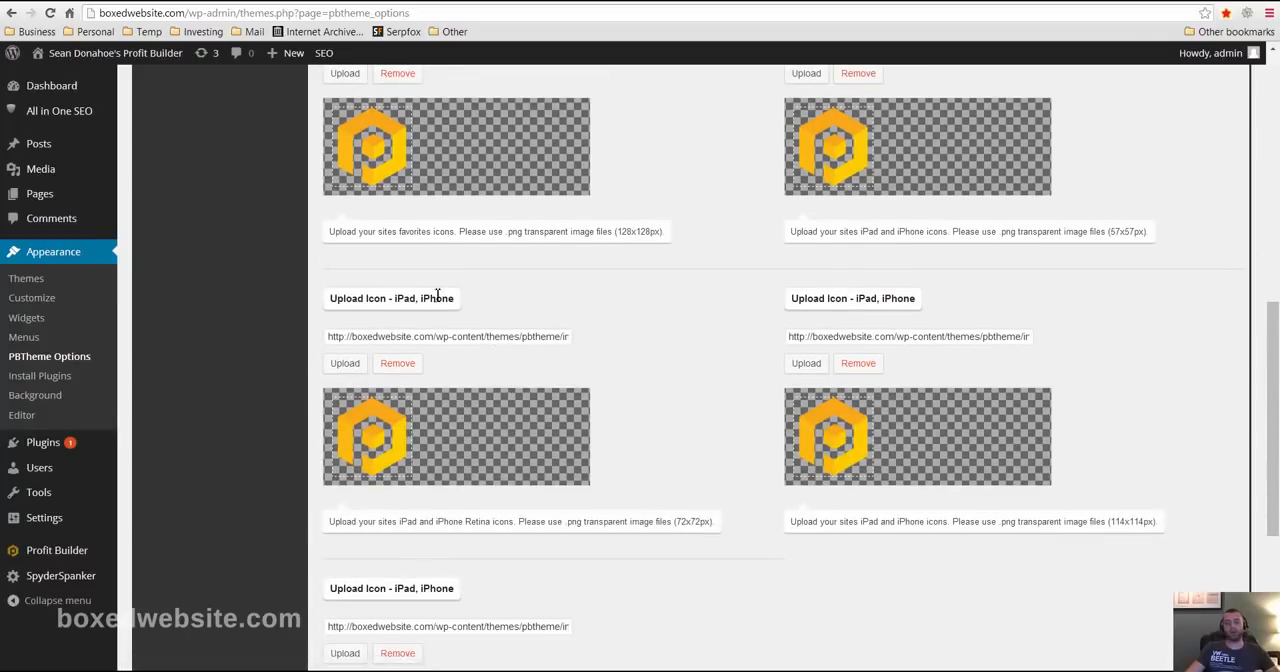
scroll(505, 494, "down", 3)
scroll(529, 449, "up", 10)
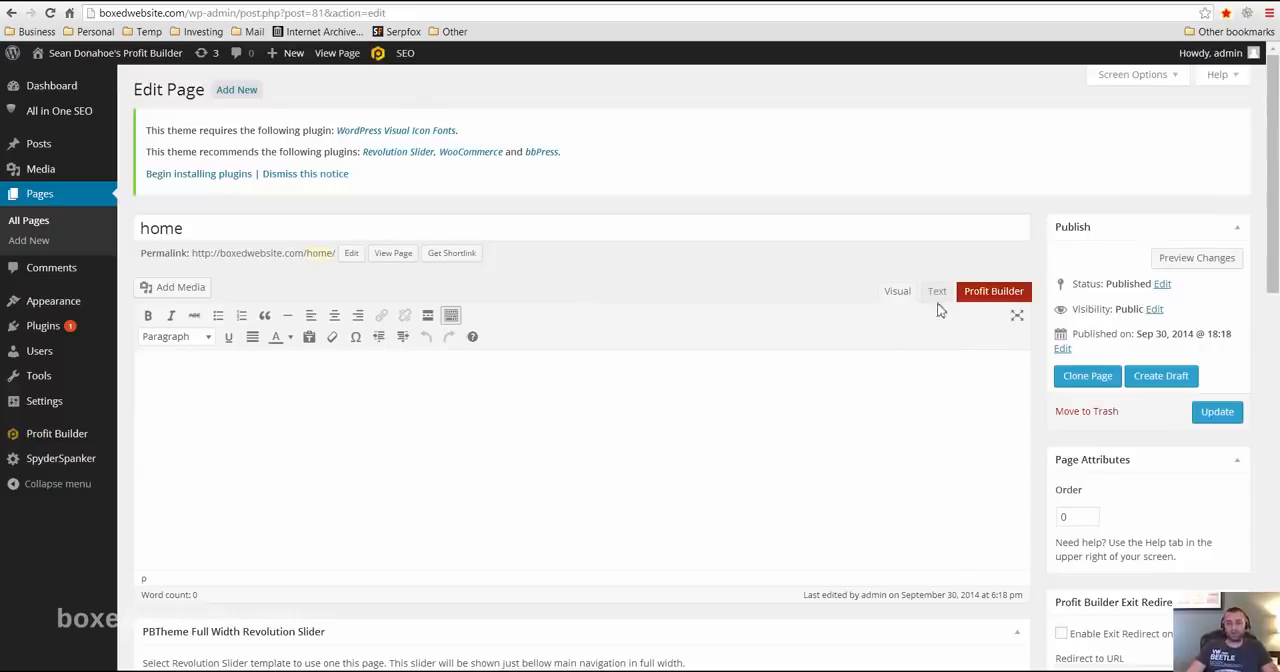
- Open the home page in the Profit Builder editor and load the "Product Review Theme - ClickBank Style" template
left_click(995, 296)
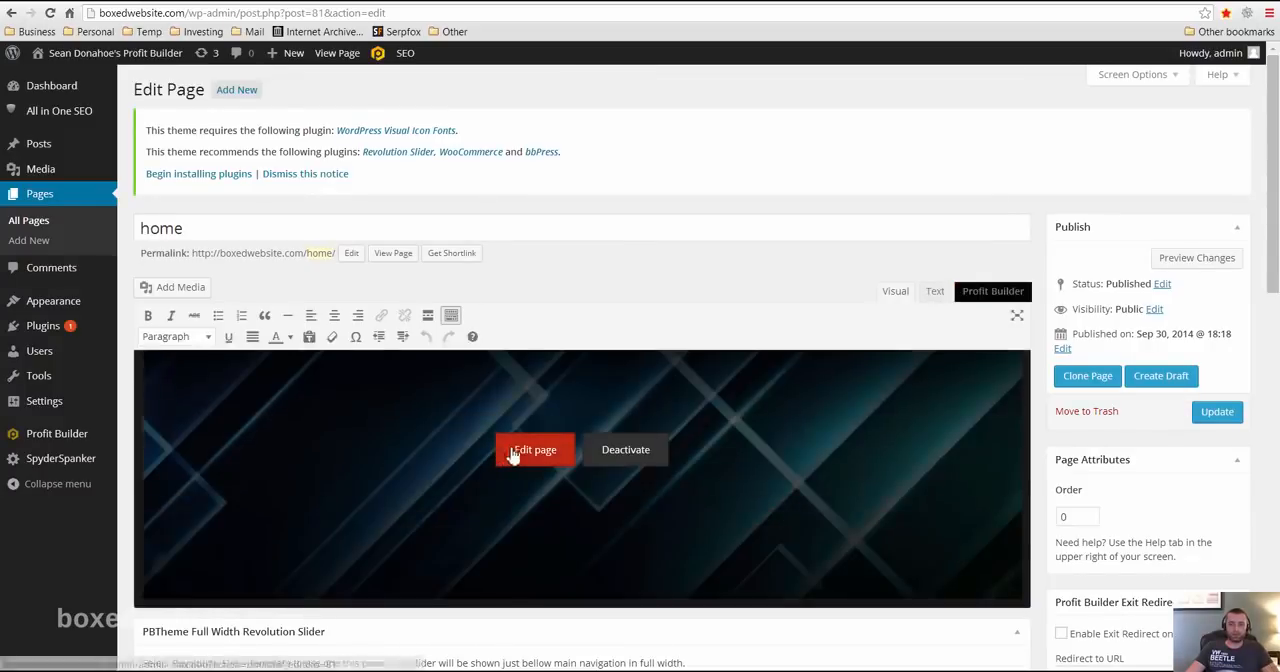
left_click(524, 455)
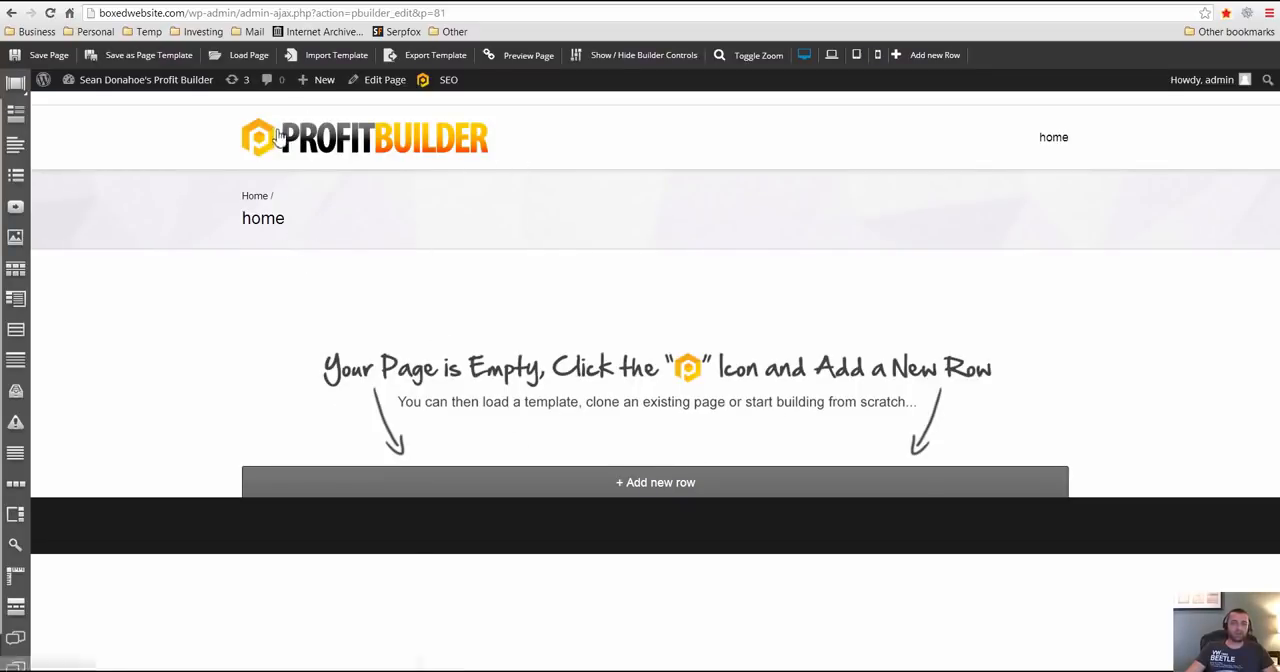
left_click(241, 57)
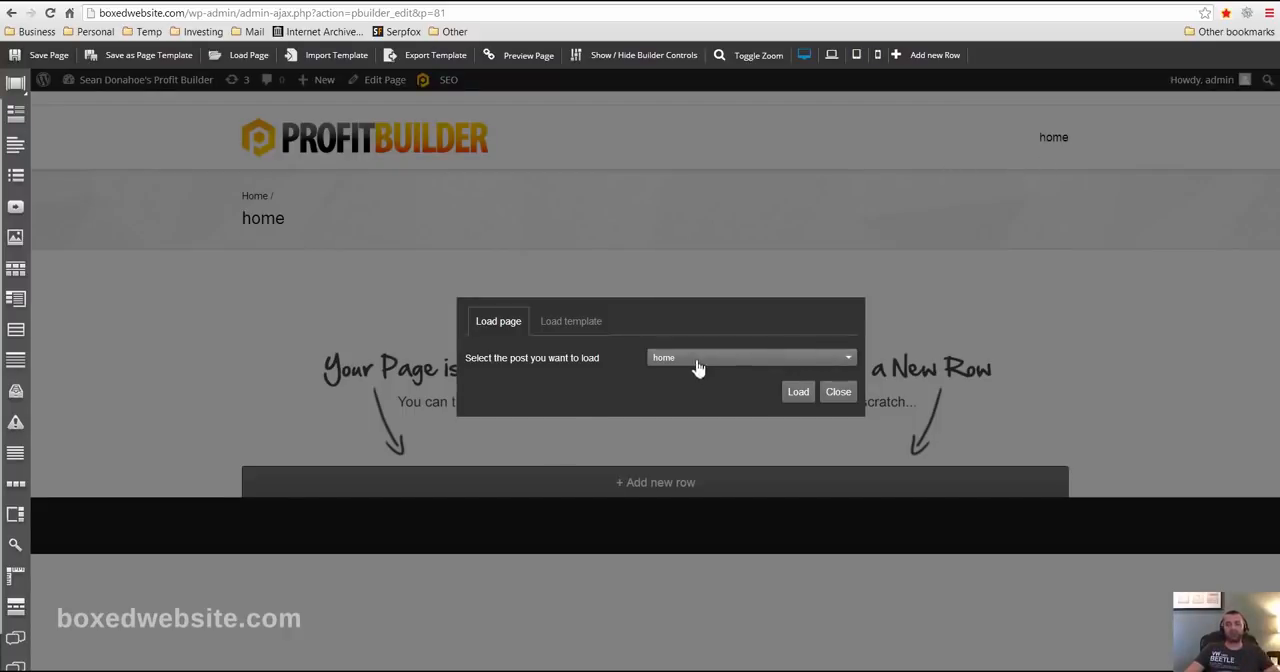
left_click(562, 326)
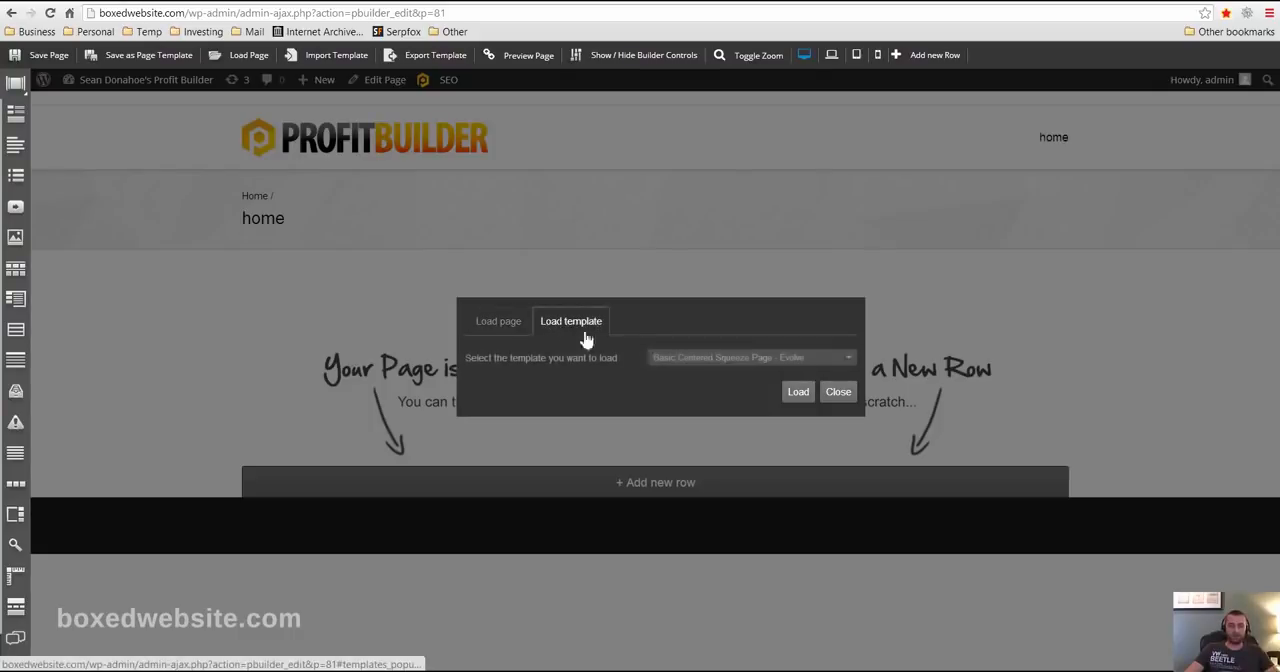
left_click(715, 360)
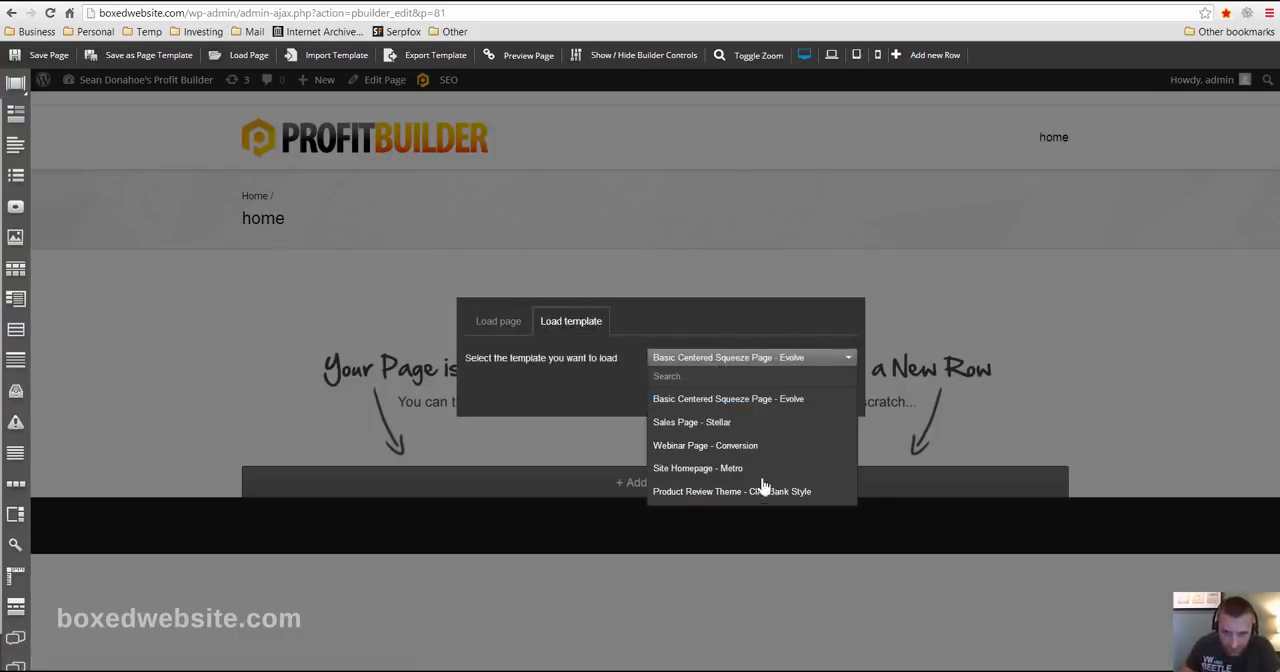
left_click(703, 494)
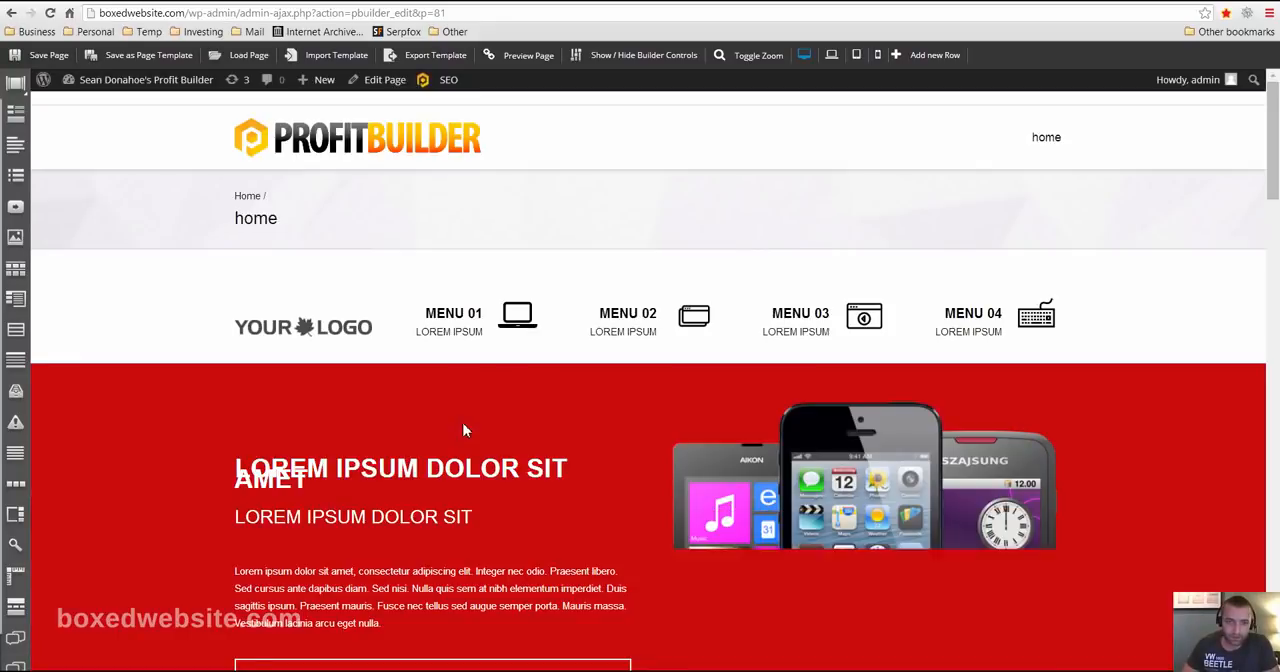
- Examine the loaded product review template from its header and hero section through Special Features and Pros and Cons
scroll(556, 364, "down", 10)
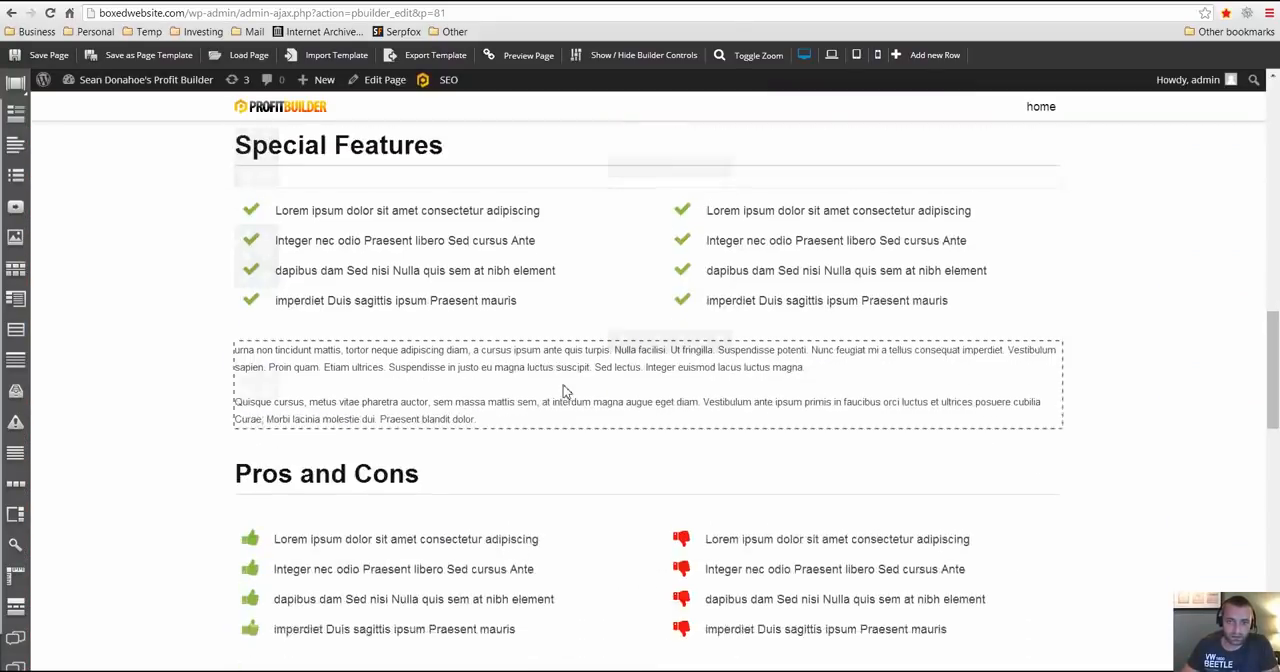
scroll(609, 420, "down", 8)
scroll(640, 435, "up", 9)
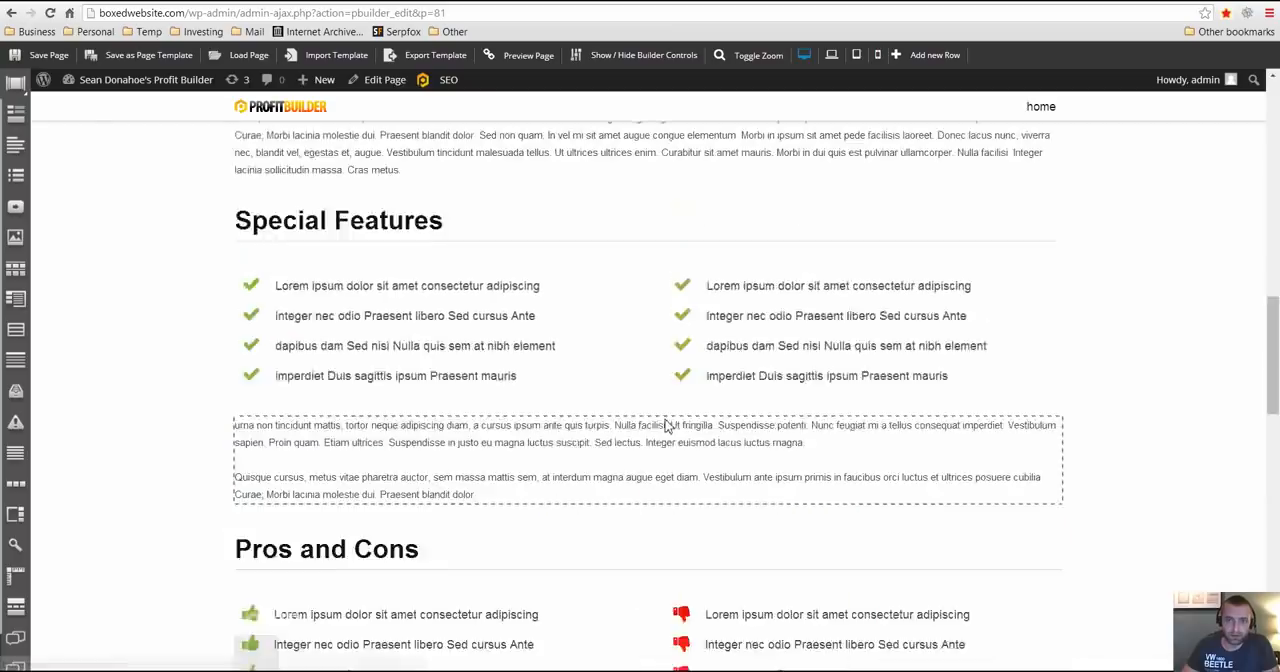
scroll(667, 425, "up", 12)
scroll(663, 374, "down", 2)
scroll(649, 386, "up", 1)
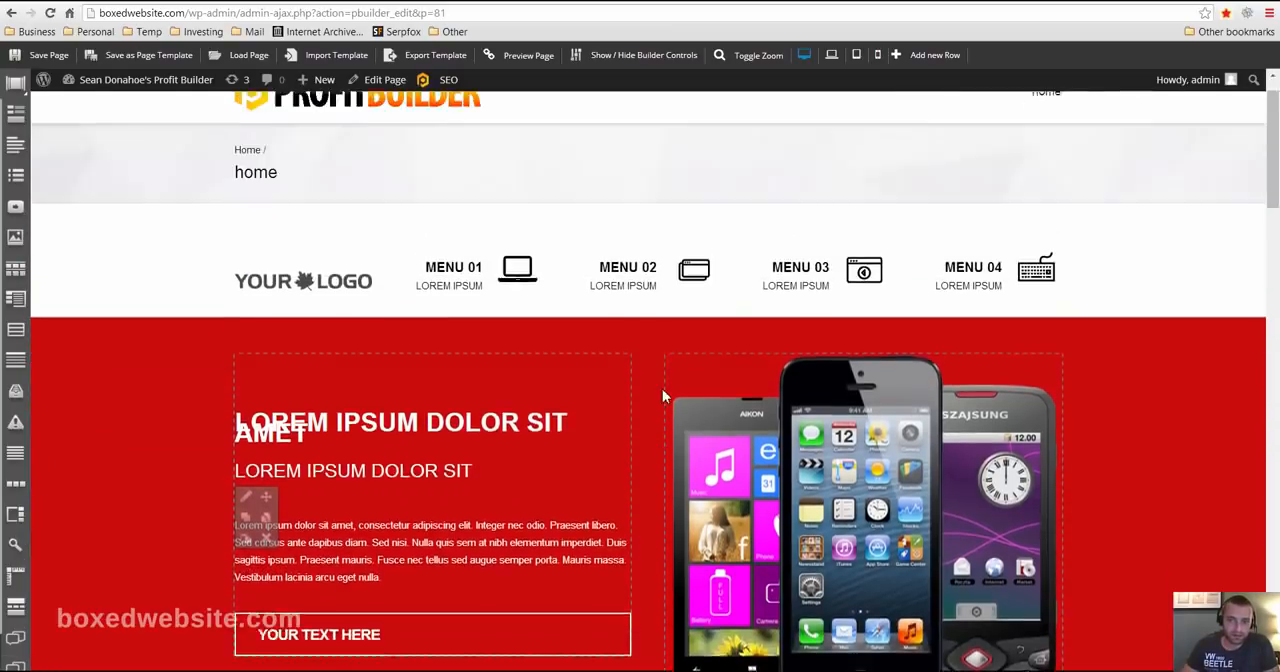
scroll(560, 370, "up", 1)
scroll(475, 450, "down", 3)
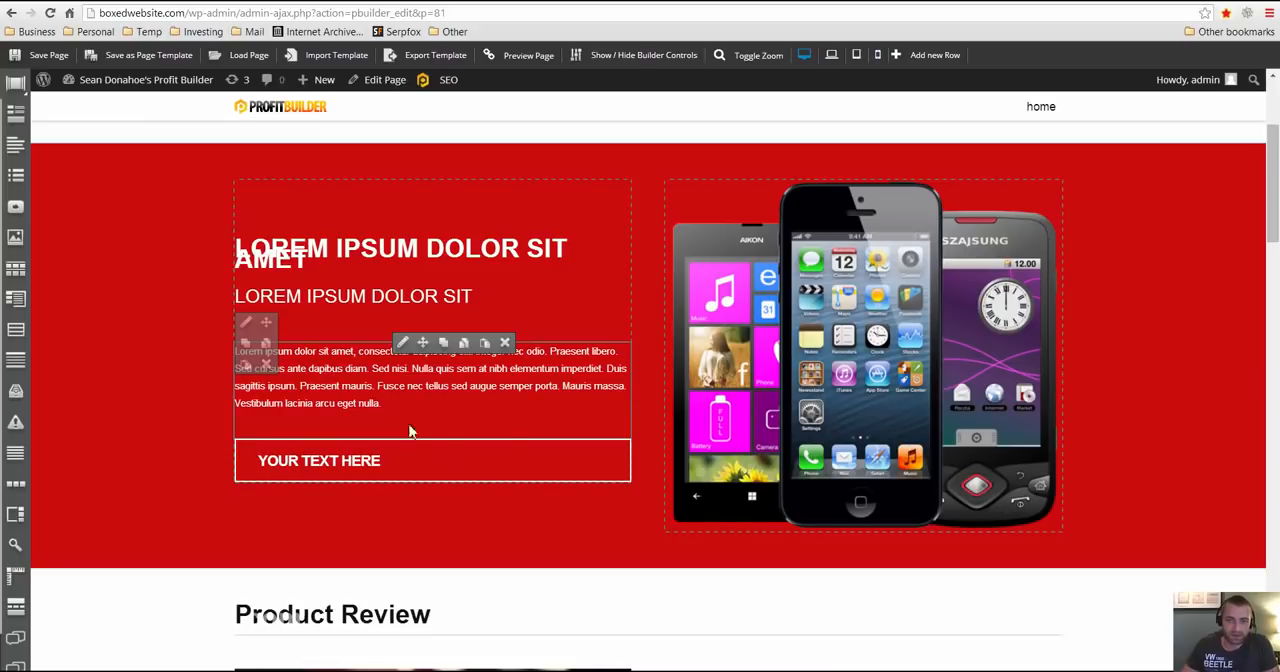
scroll(430, 440, "down", 5)
scroll(720, 410, "up", 5)
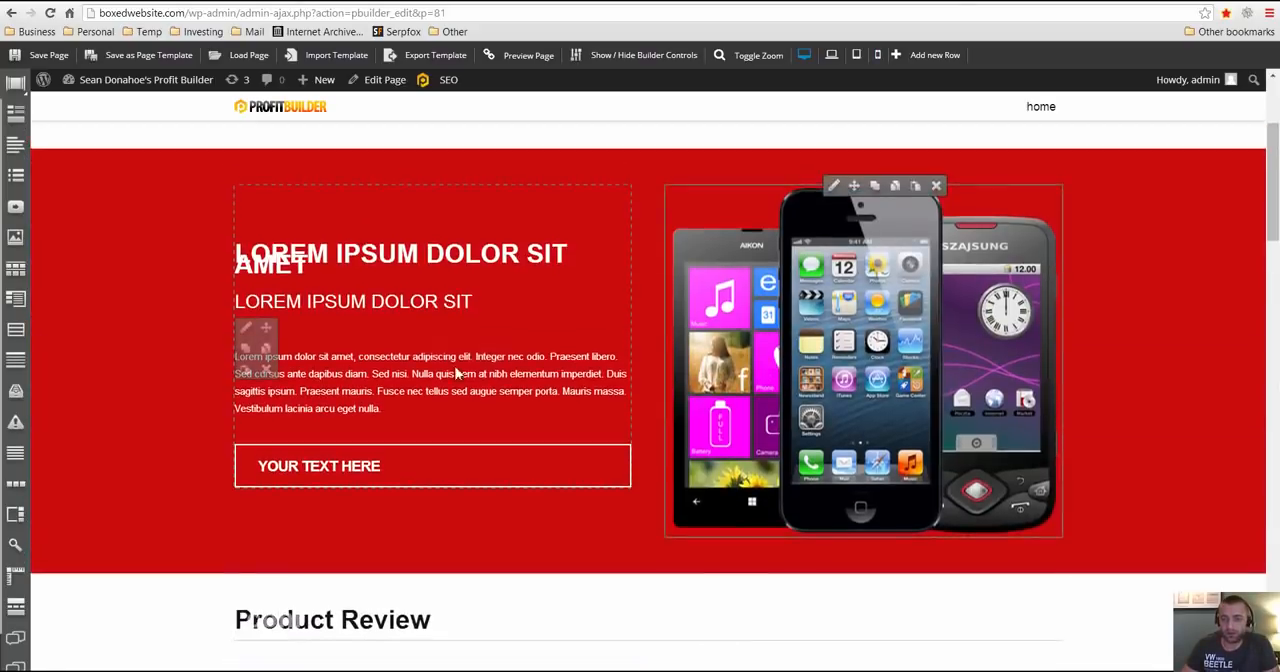
scroll(457, 373, "up", 3)
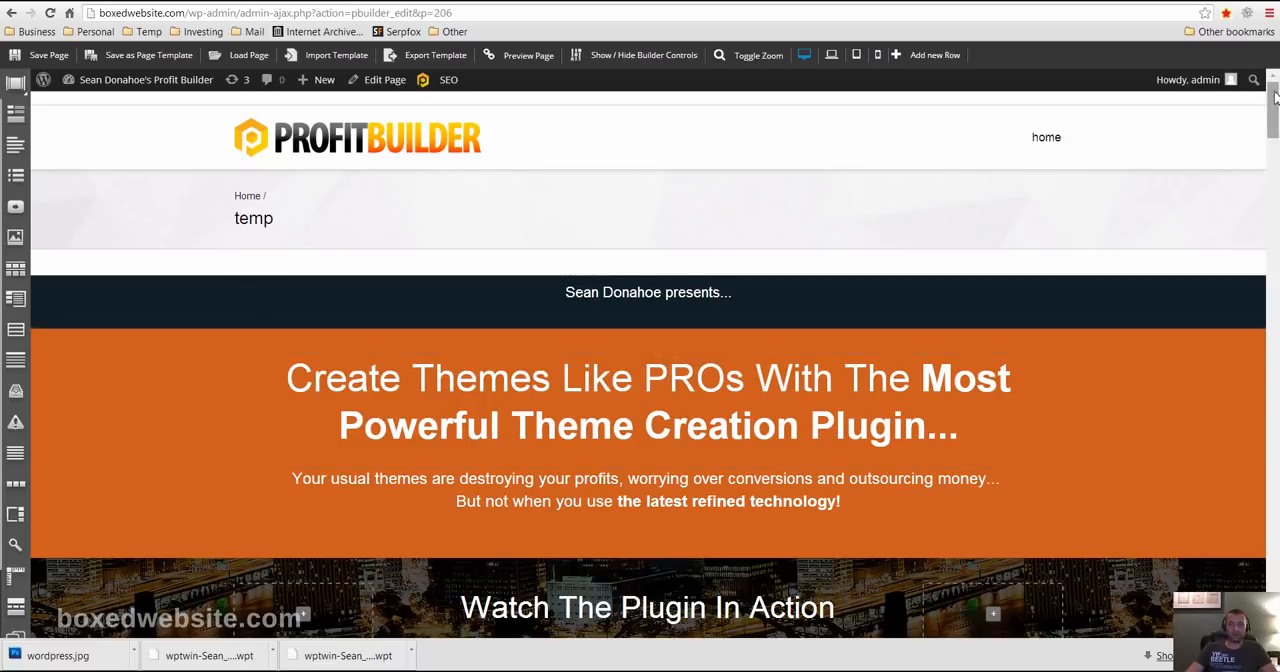
- In the temp page's PBTheme options, remove page padding, hide breadcrumbs, menu, top bar and footer, and save the draft
scroll(1074, 286, "down", 4)
scroll(1074, 286, "up", 1)
scroll(1256, 110, "up", 2)
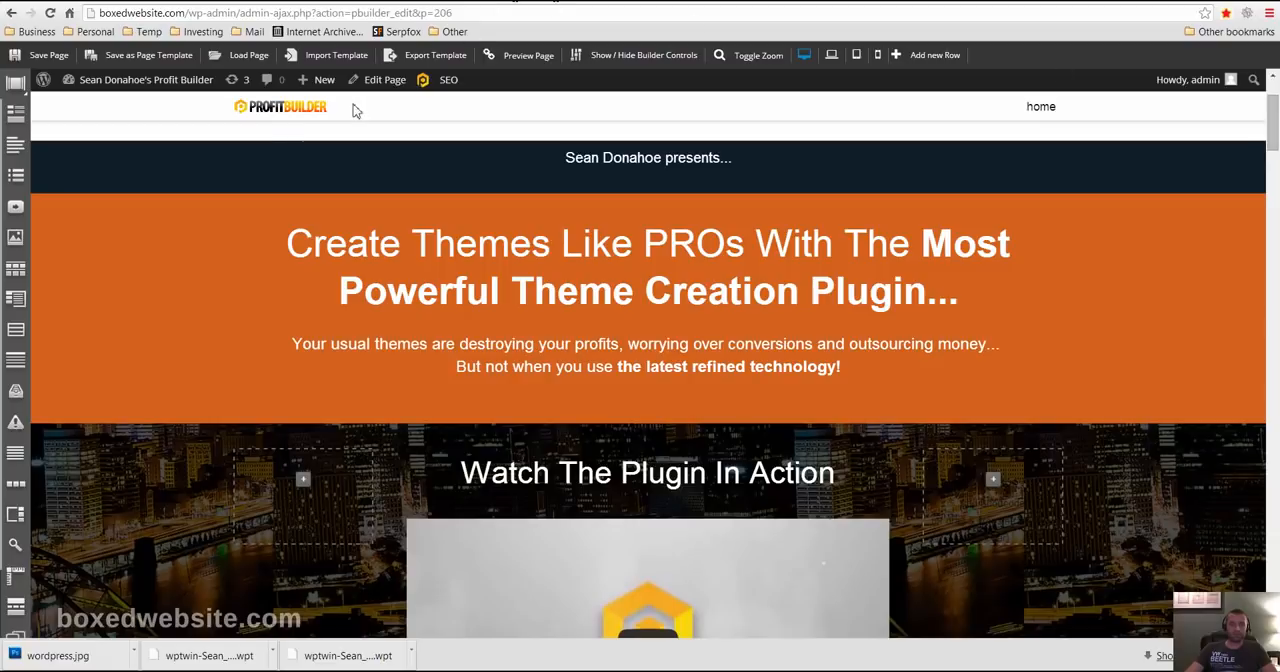
mouse_move(280, 190)
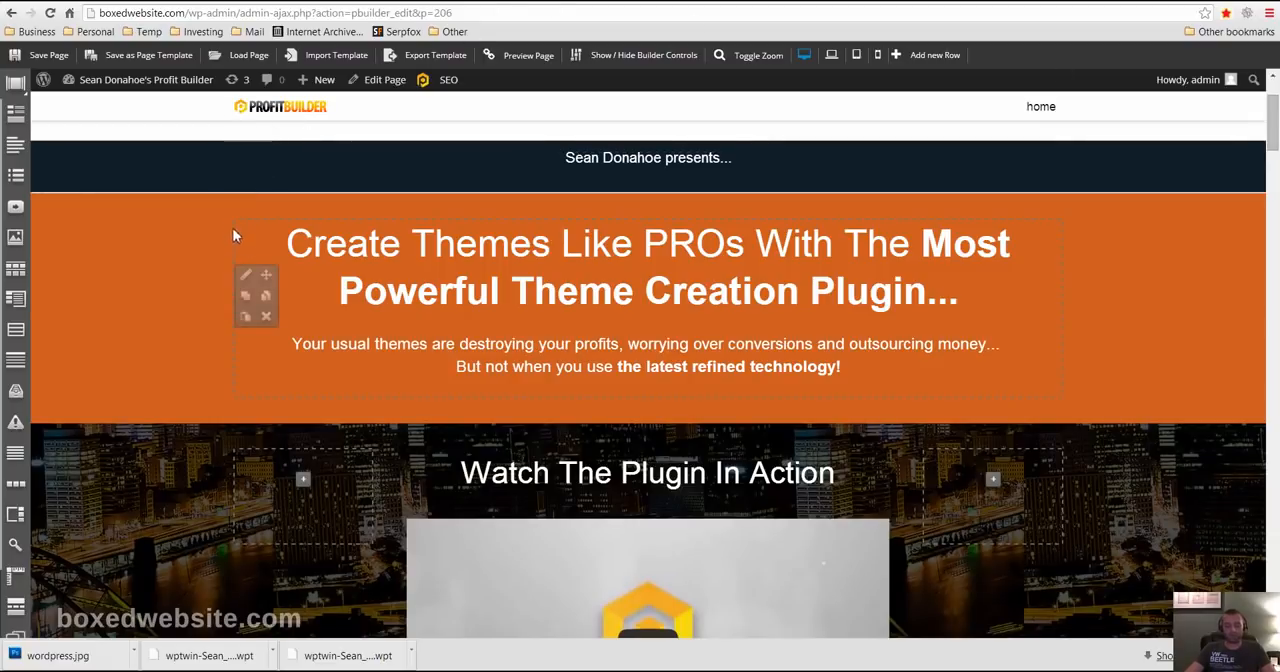
left_click(65, 1)
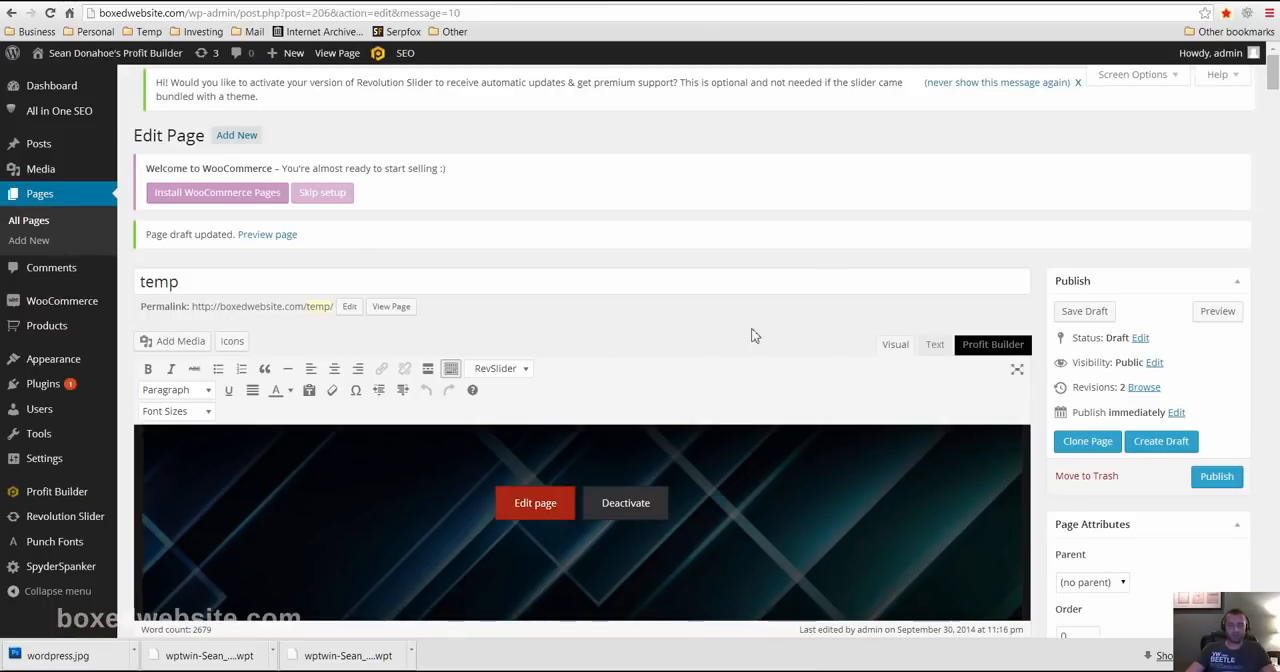
scroll(1000, 320, "down", 5)
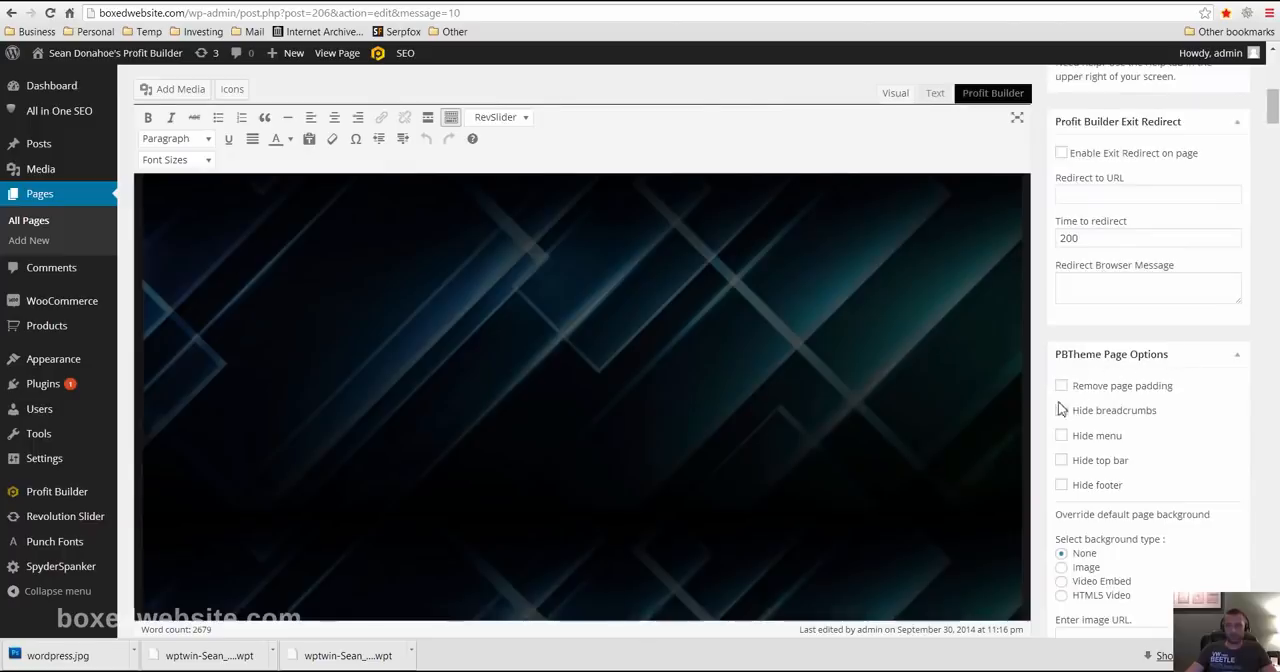
left_click(1062, 387)
left_click(1062, 411)
left_click(1062, 436)
left_click(1062, 461)
left_click(1062, 486)
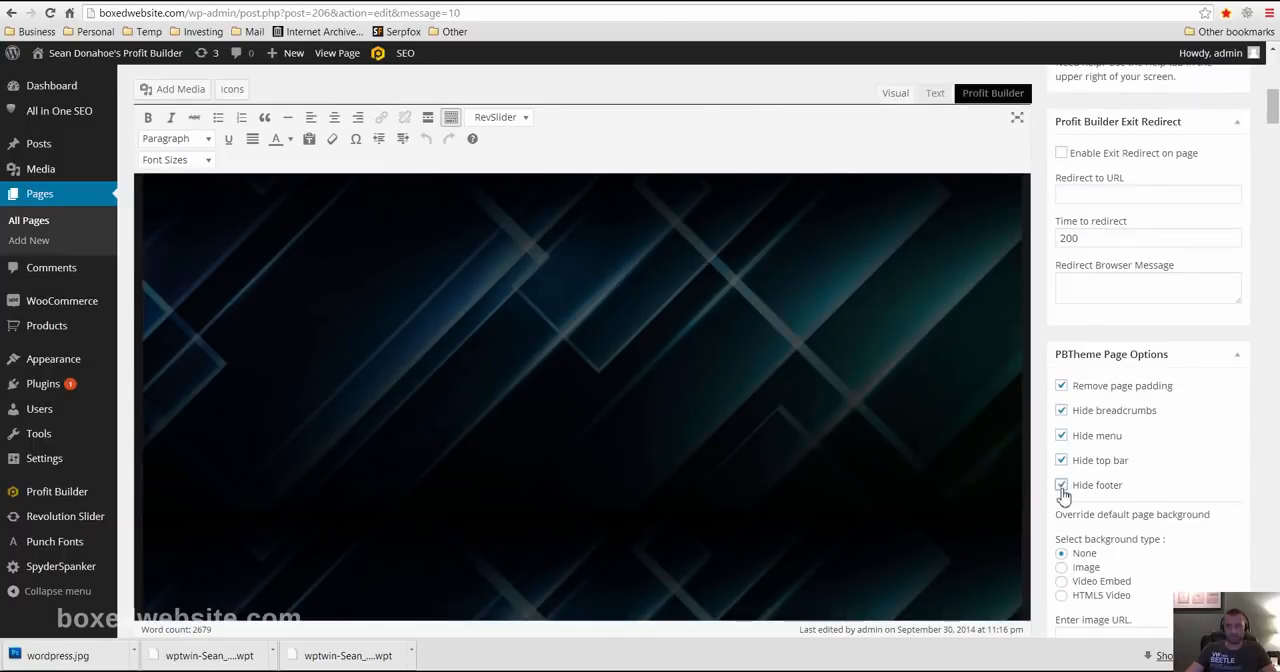
scroll(1064, 490, "up", 5)
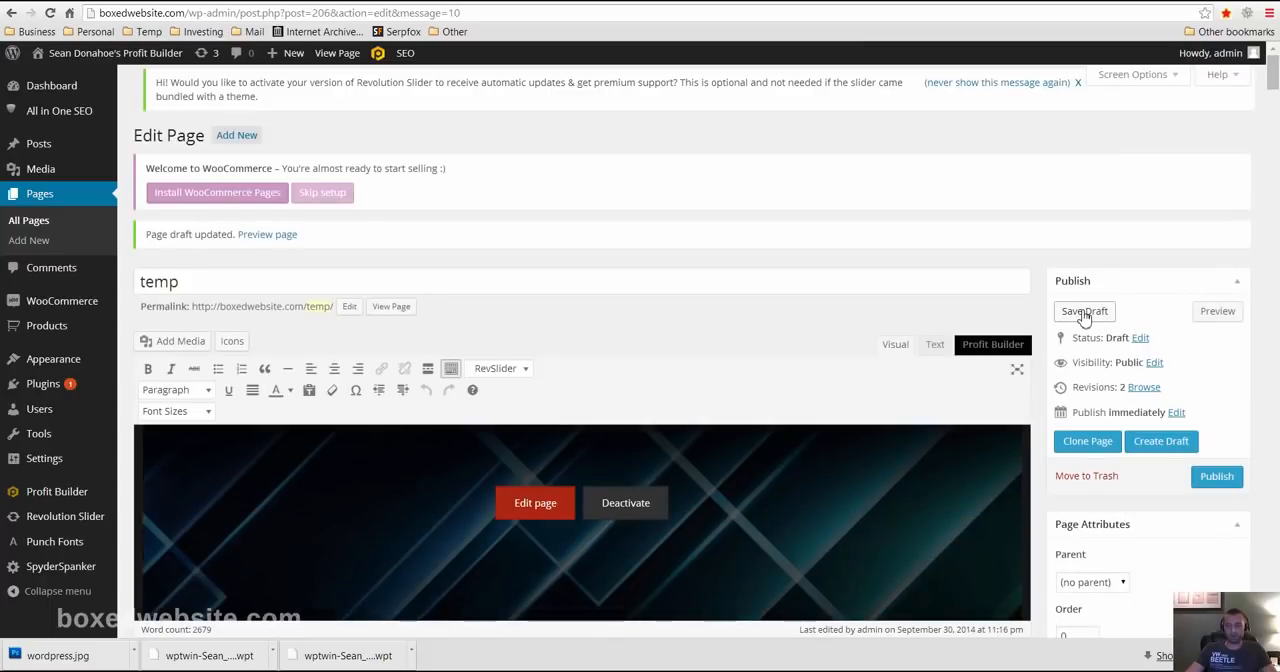
left_click(1084, 312)
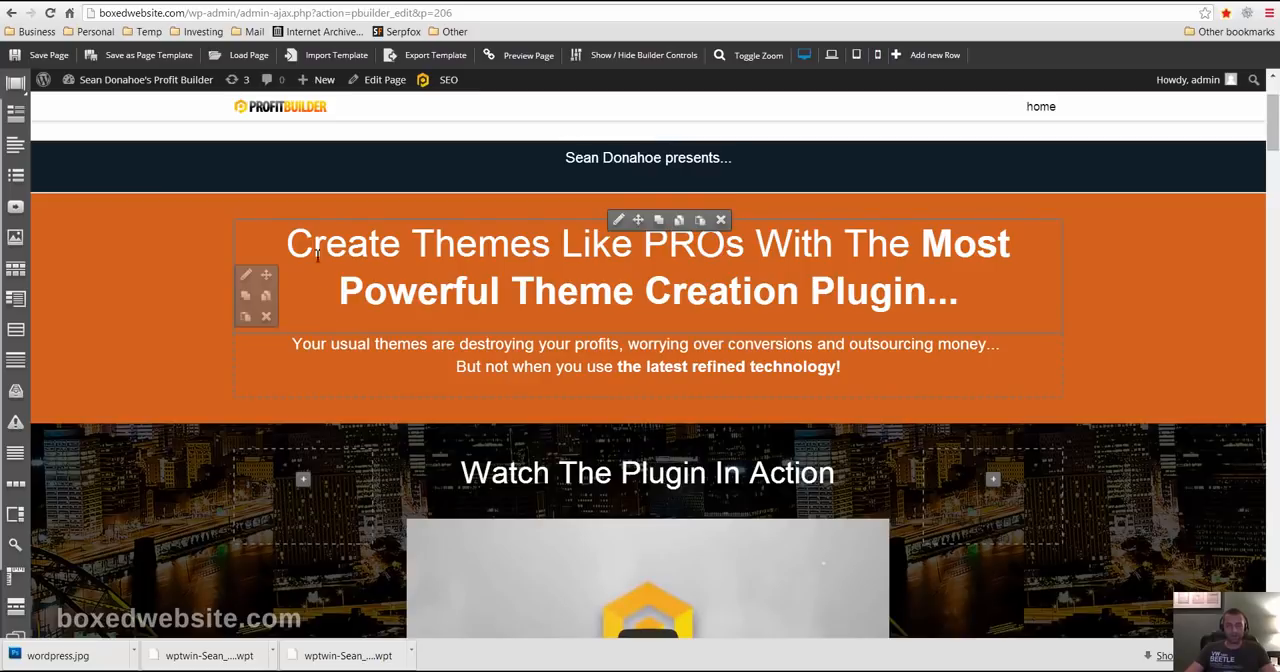
- Save the temp page in the builder and reload it, confirming leaving the page
left_click(52, 58)
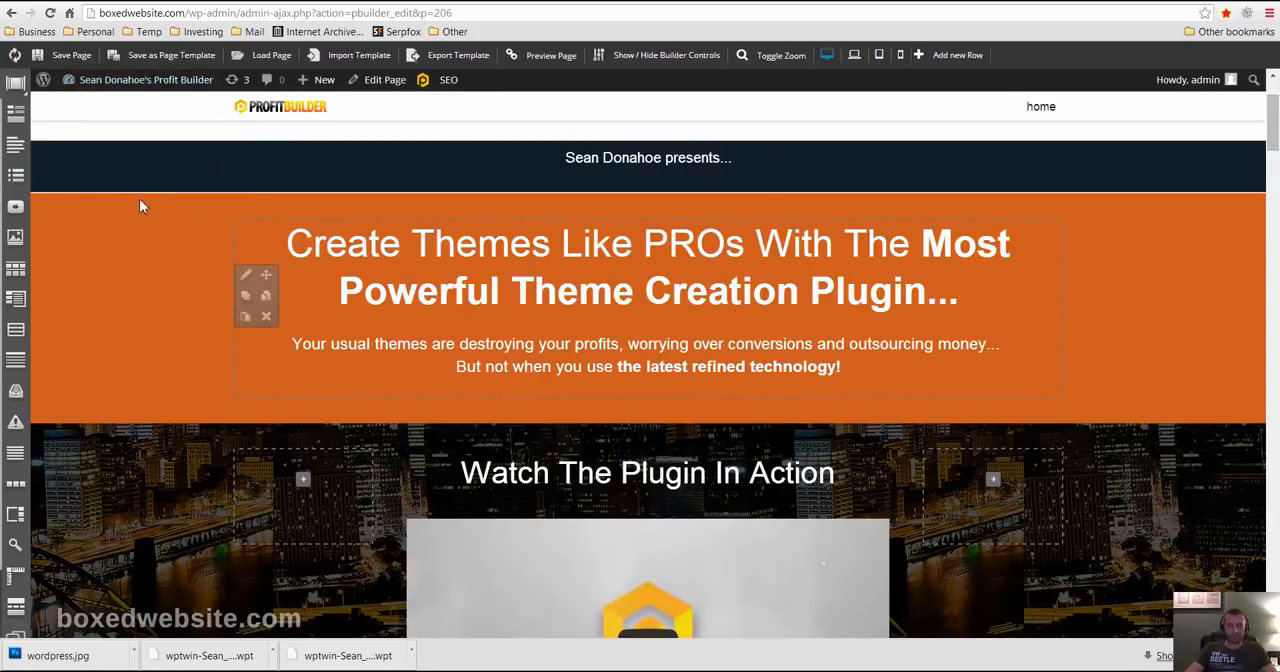
key("alt+Left")
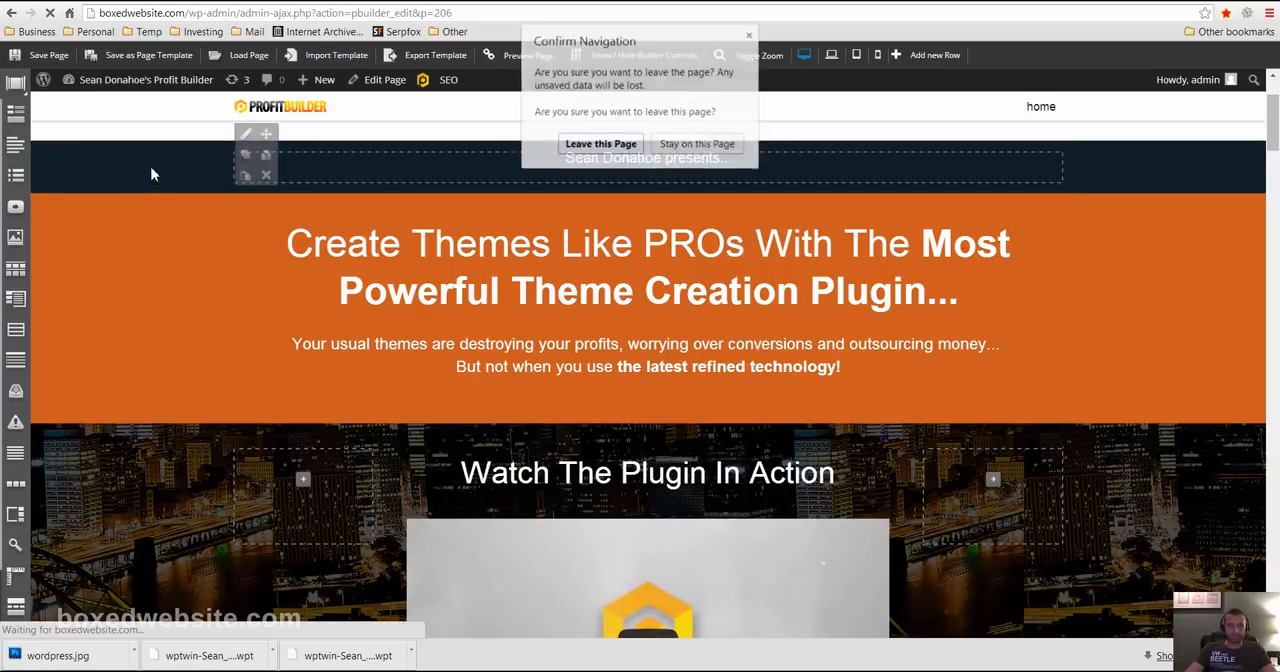
left_click(600, 145)
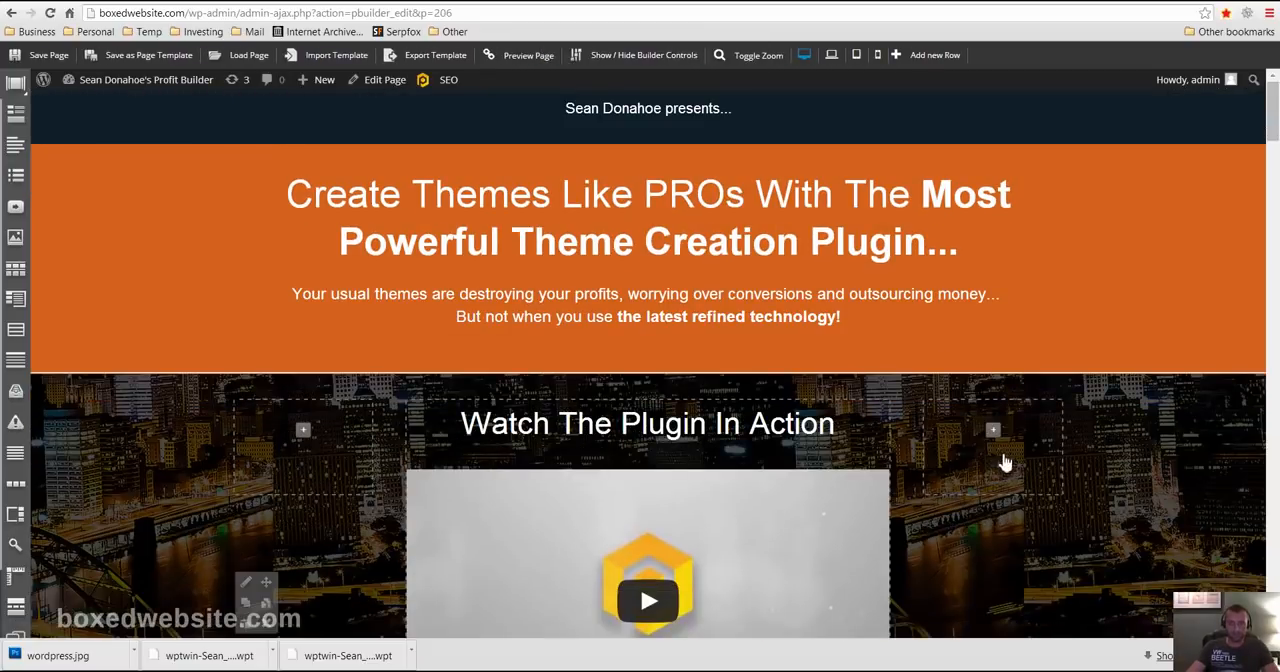
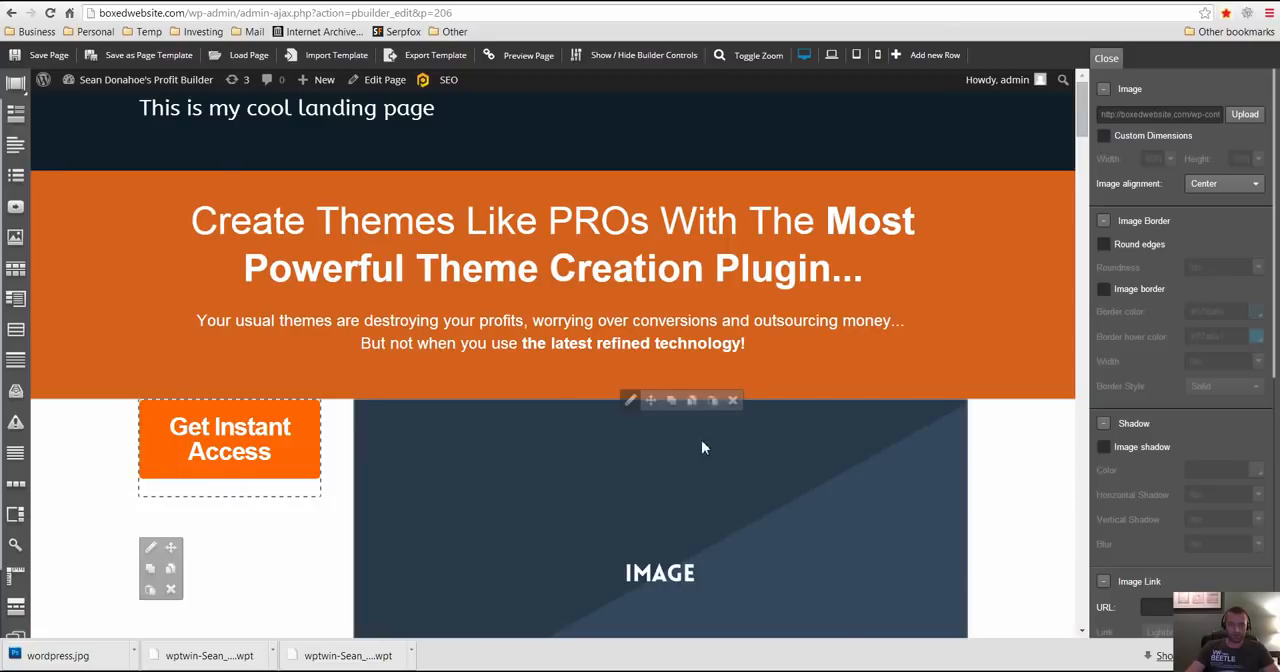
- Open the settings of the "Watch The Plugin In Action" video and review its available source types
scroll(724, 531, "down", 7)
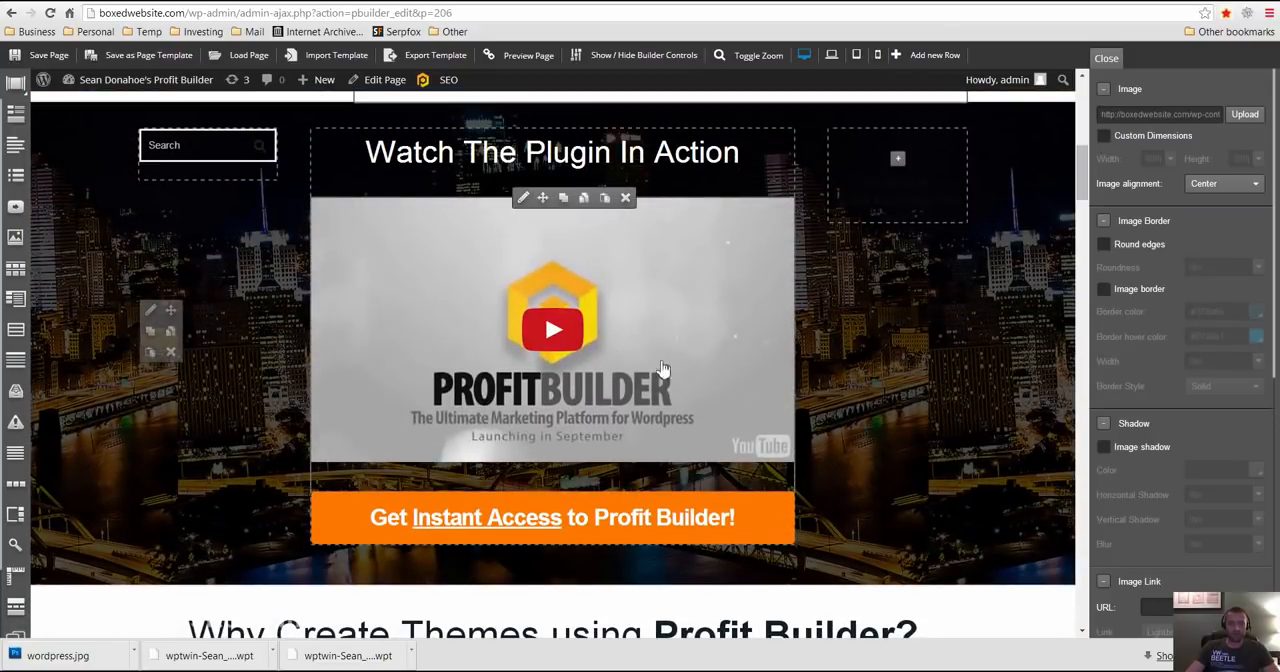
left_click(521, 199)
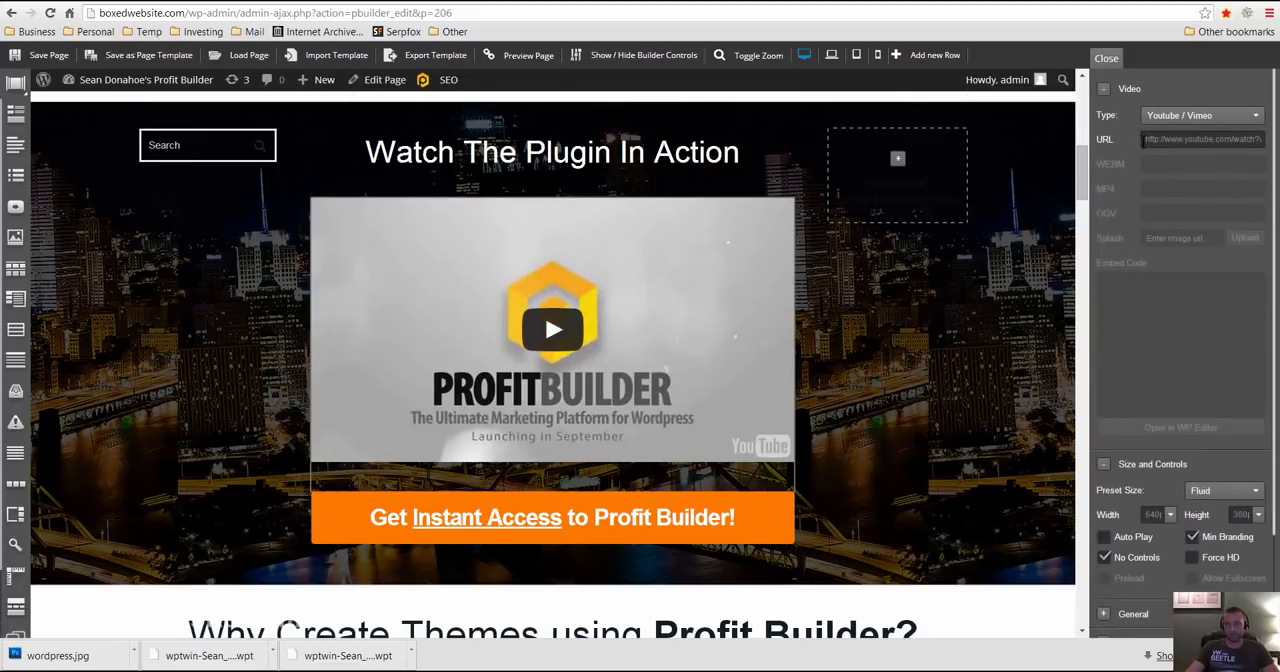
left_click(1188, 120)
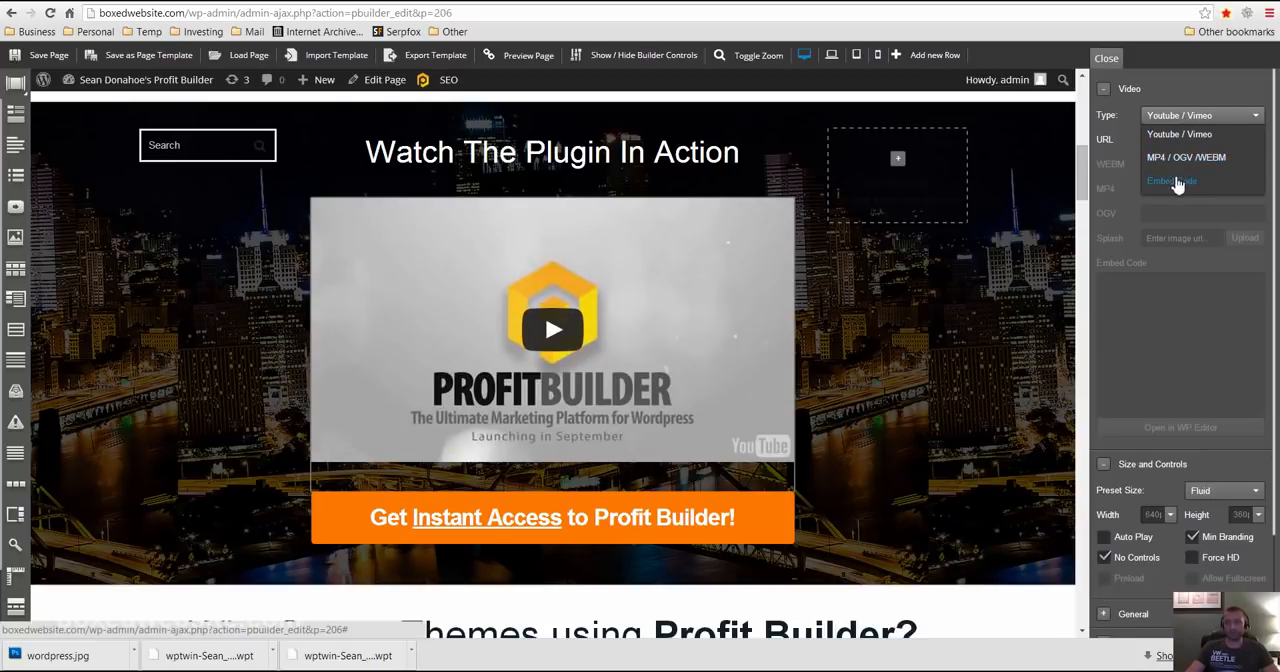
left_click(1115, 186)
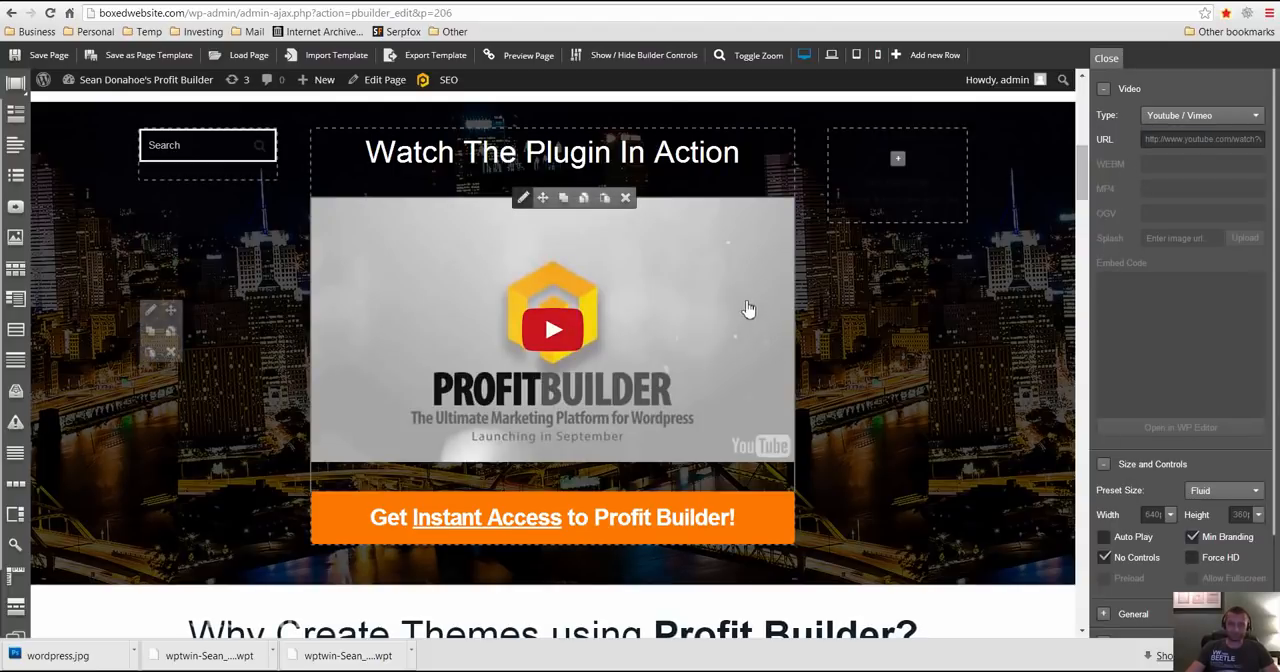
- Delete the large placeholder image below the orange headline section, along with the "Get Instant Access" row that held it
scroll(660, 310, "up", 5)
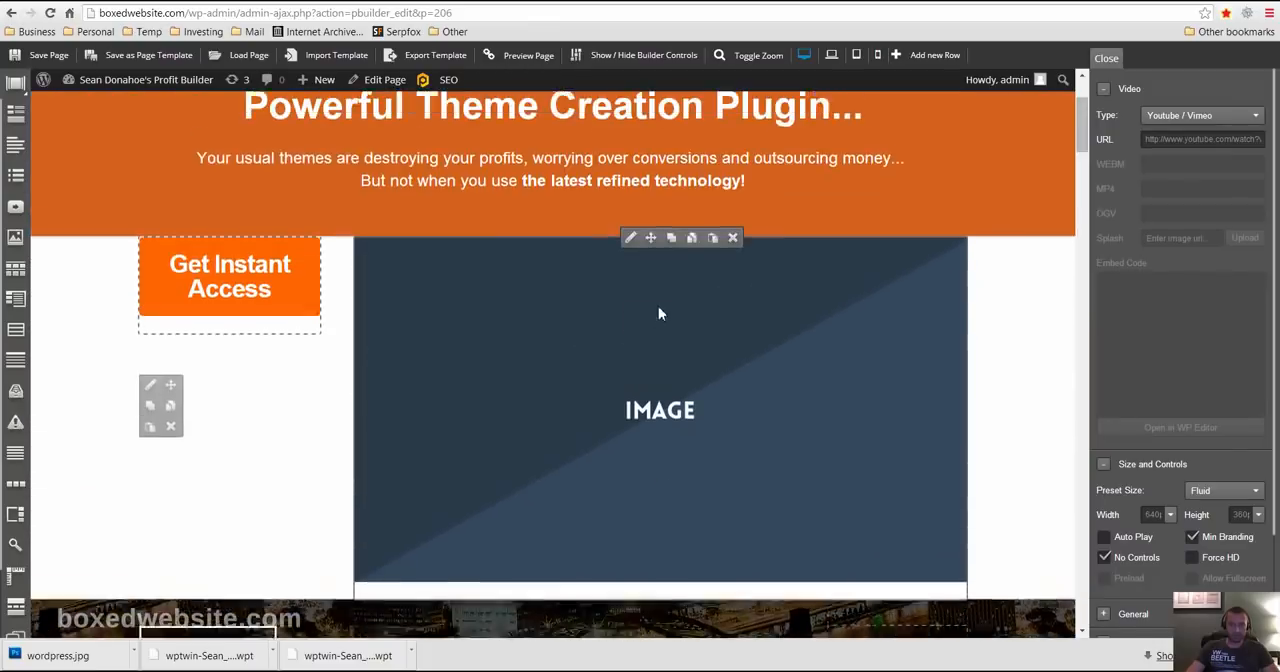
scroll(663, 315, "down", 3)
scroll(641, 263, "up", 4)
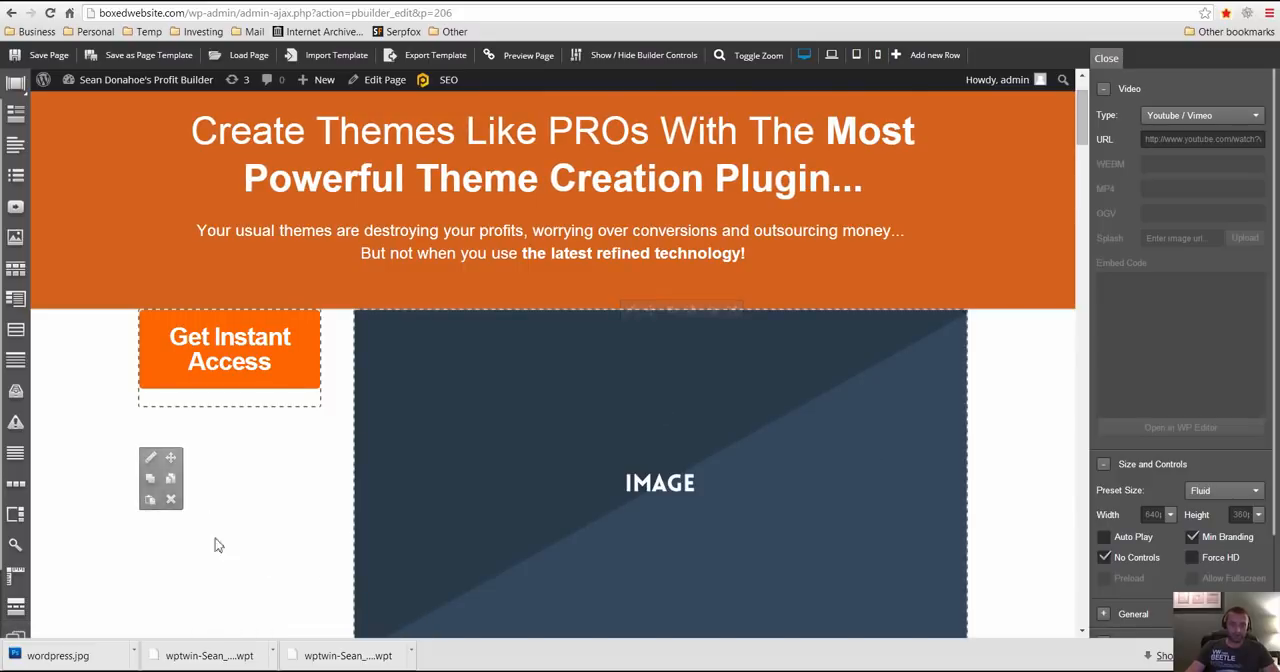
left_click(732, 311)
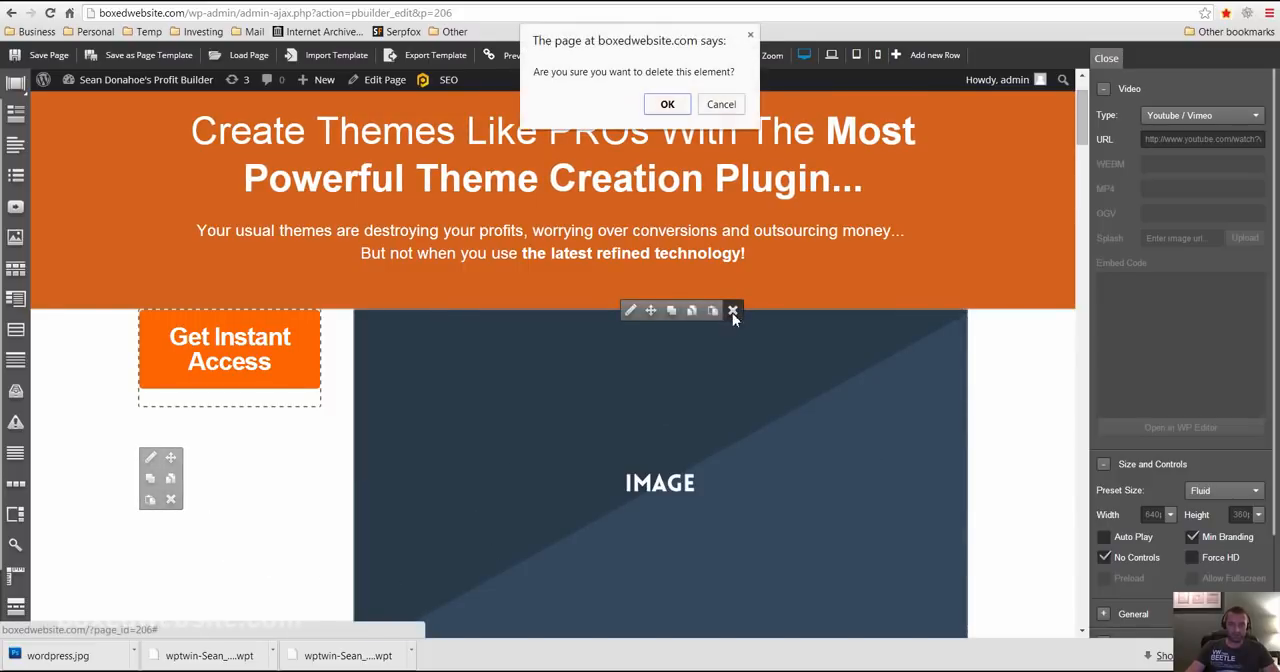
left_click(667, 105)
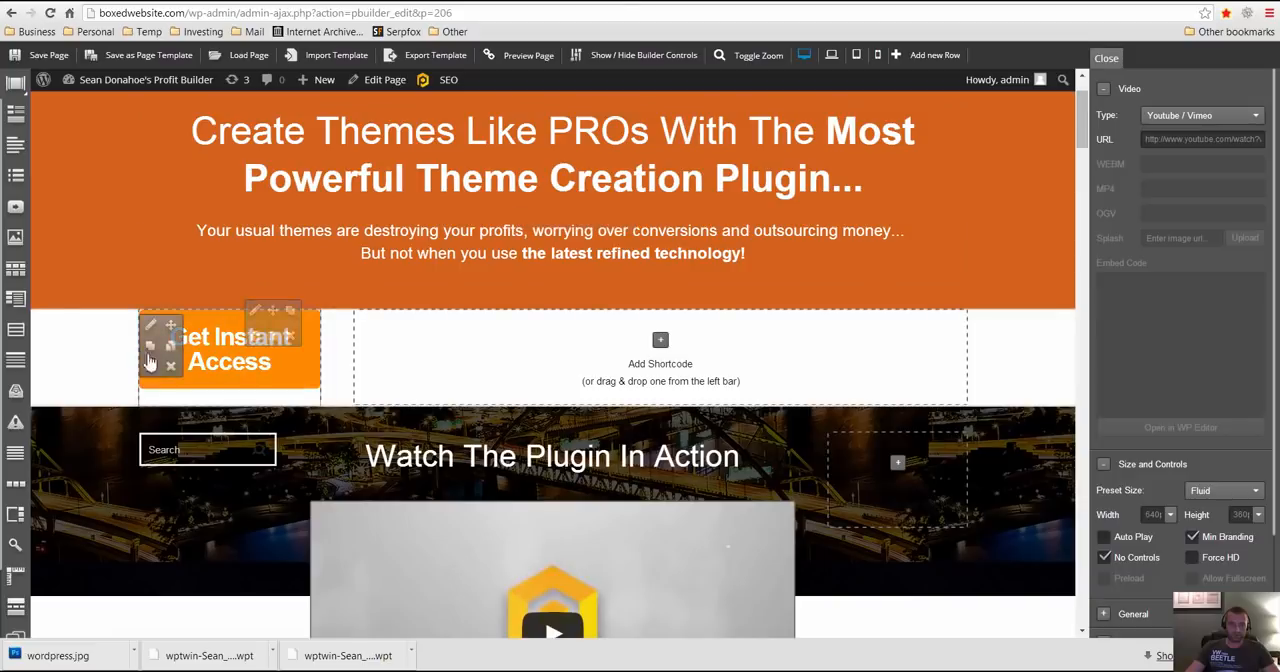
left_click(171, 366)
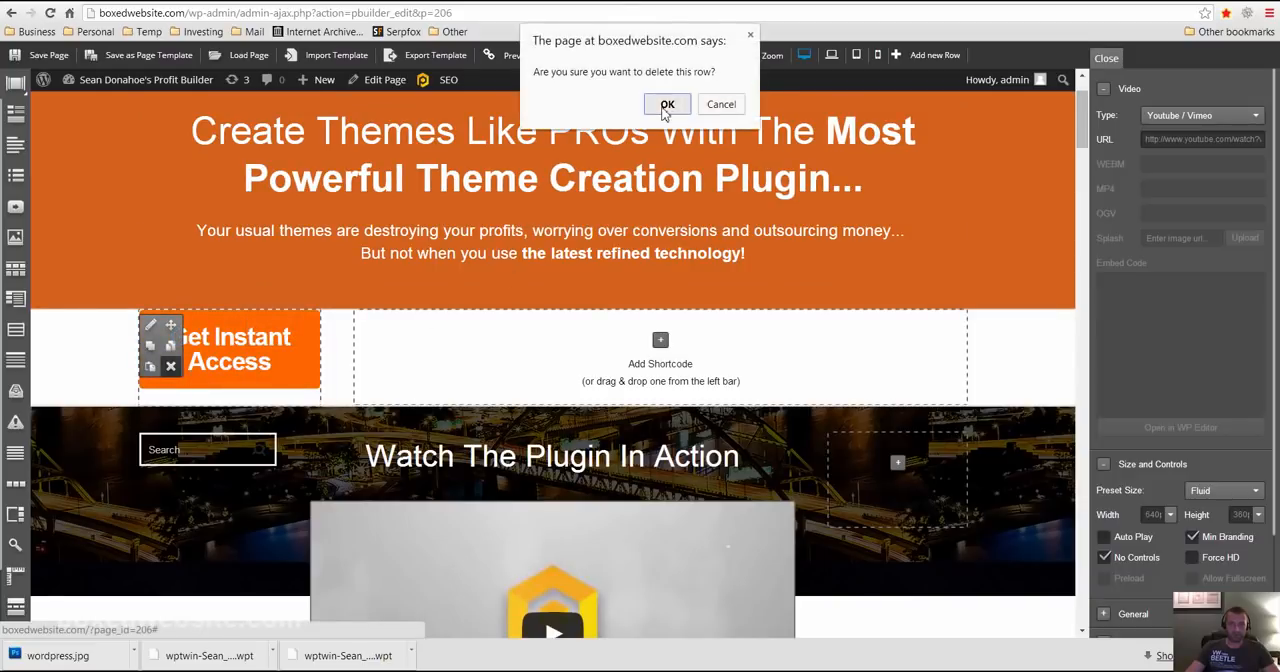
left_click(667, 105)
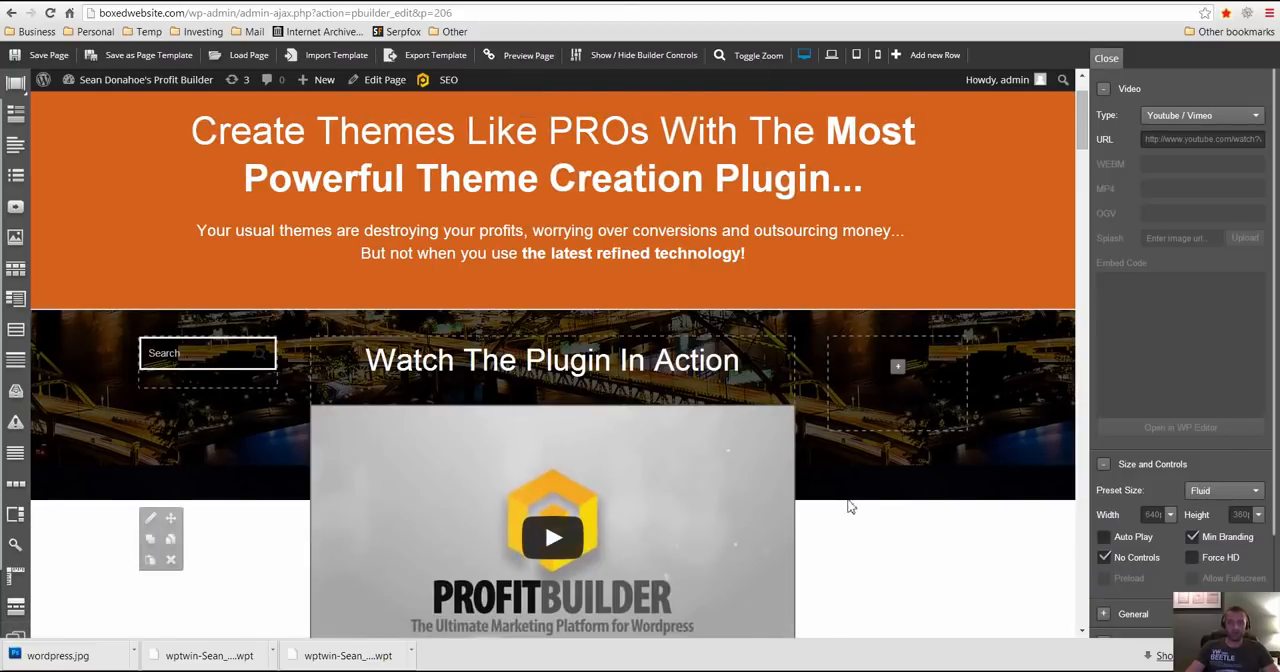
- Add a new single-column row between the "Watch The Plugin In Action" section and the "Why Create Themes using Profit Builder?" heading
scroll(890, 492, "down", 2)
scroll(870, 478, "up", 2)
scroll(830, 495, "down", 2)
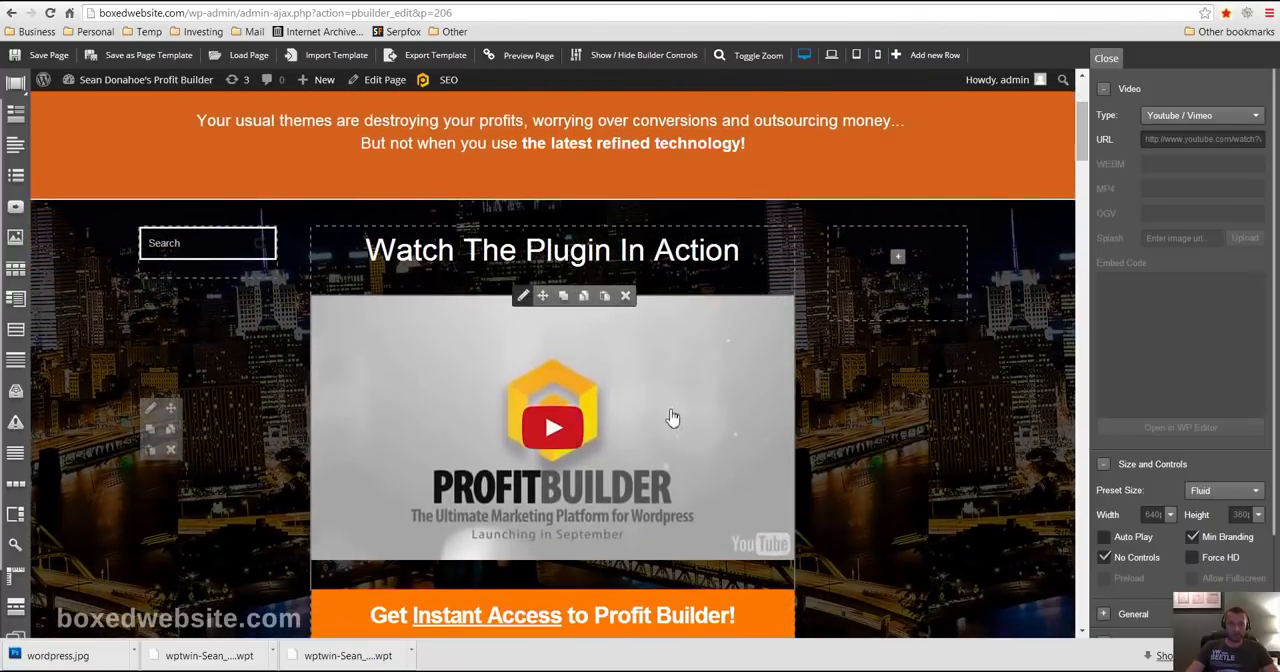
scroll(740, 425, "up", 2)
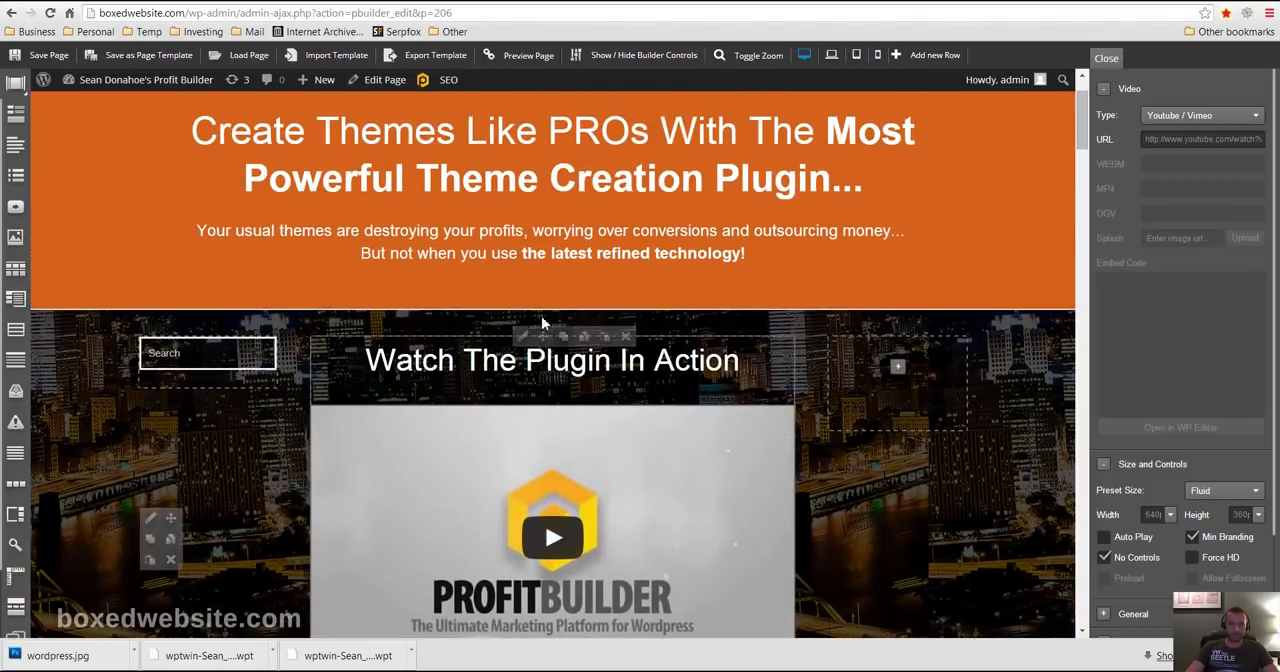
left_click(915, 56)
left_click(443, 300)
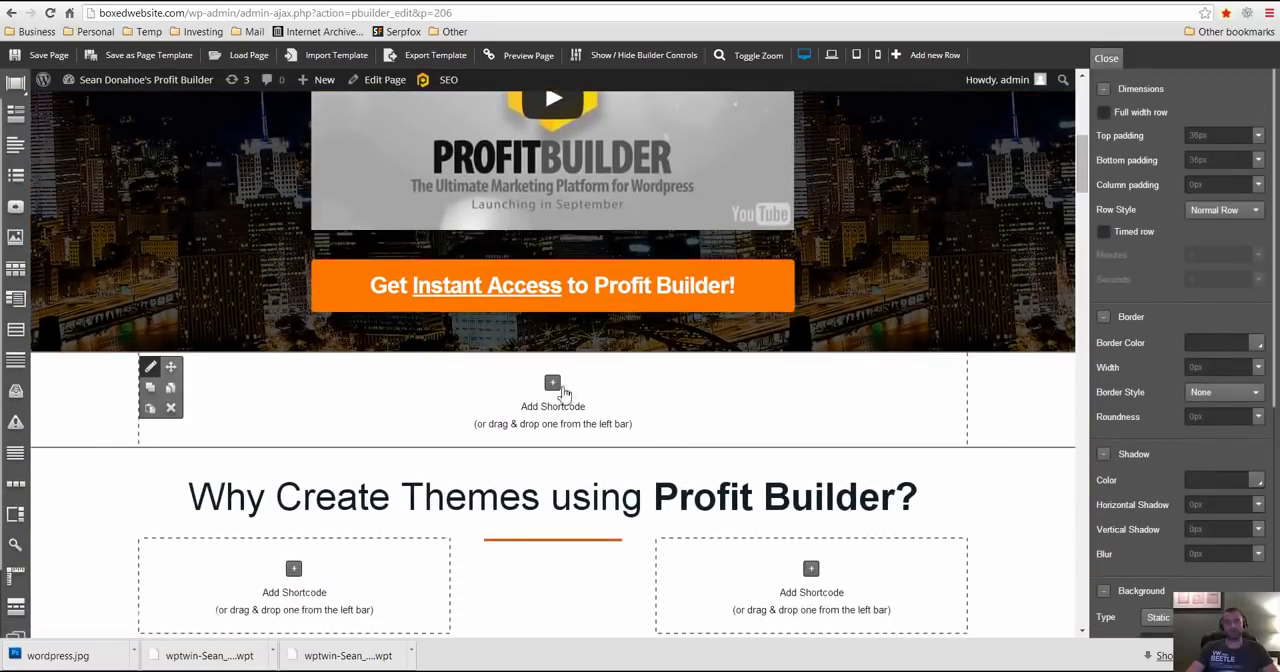
- Insert a video element into the new empty row above the "Why Create Themes using Profit Builder?" heading
scroll(805, 252, "up", 5)
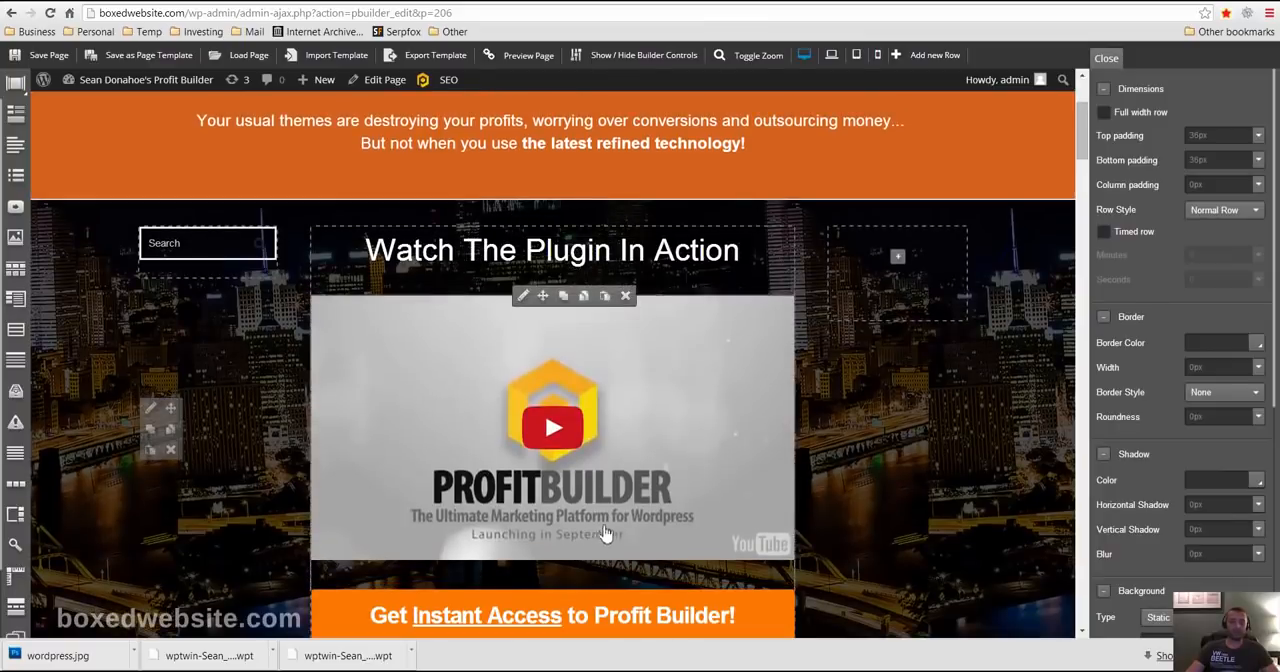
scroll(606, 532, "down", 8)
scroll(560, 290, "up", 2)
left_click(552, 275)
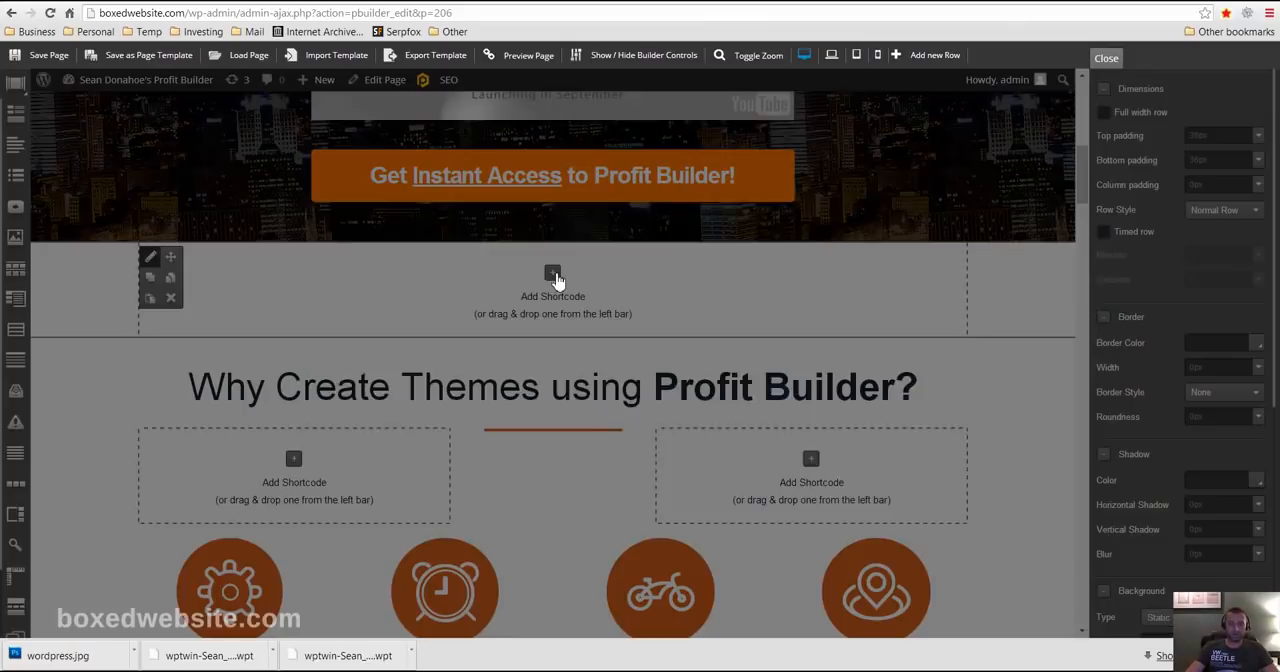
left_click(463, 215)
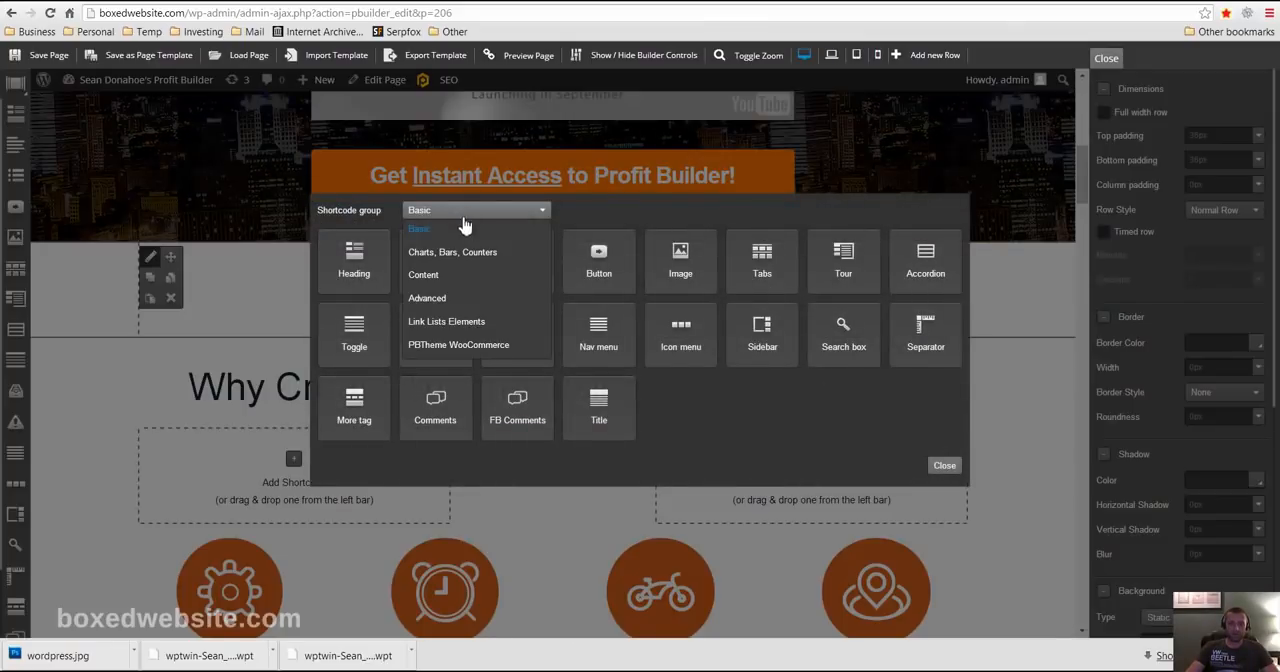
left_click(423, 275)
left_click(350, 255)
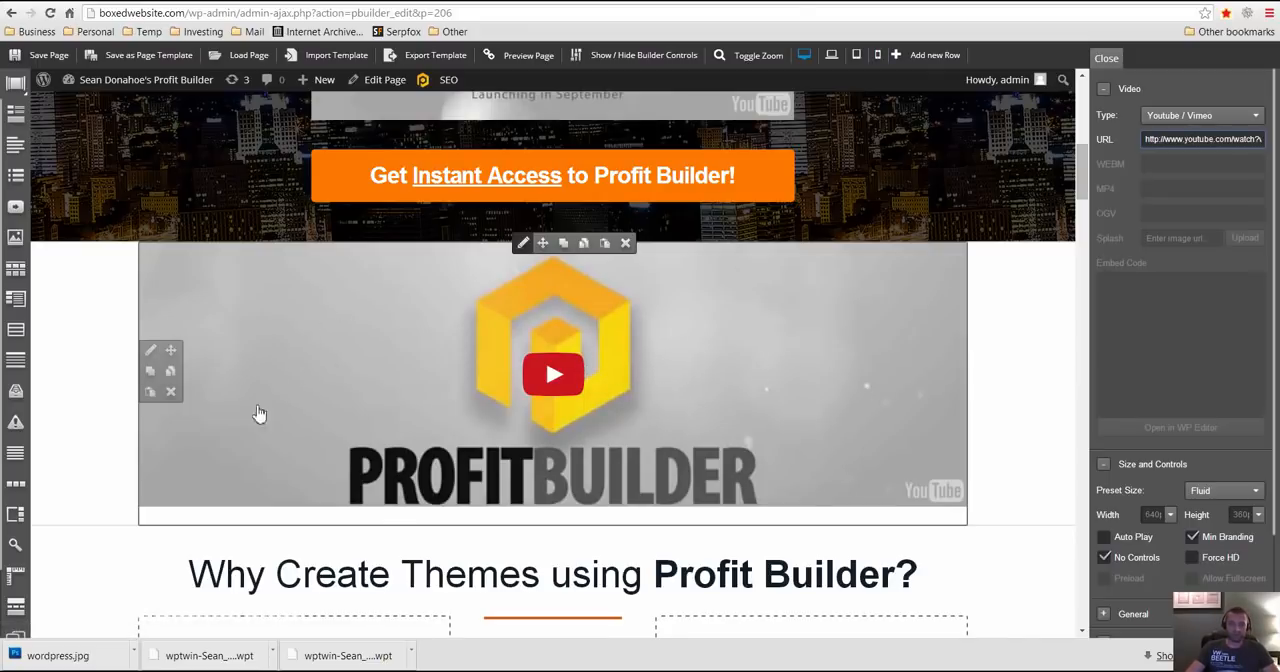
- Set the new video's preset size to 850 x 478
scroll(1235, 390, "down", 2)
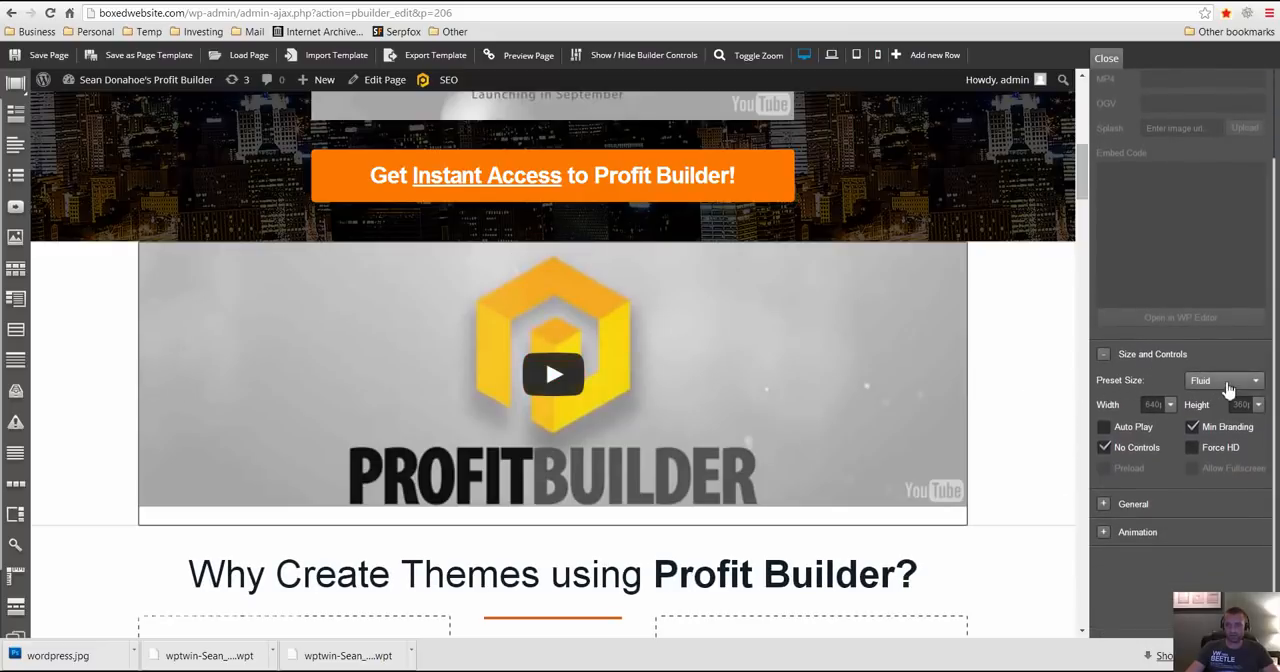
left_click(1222, 383)
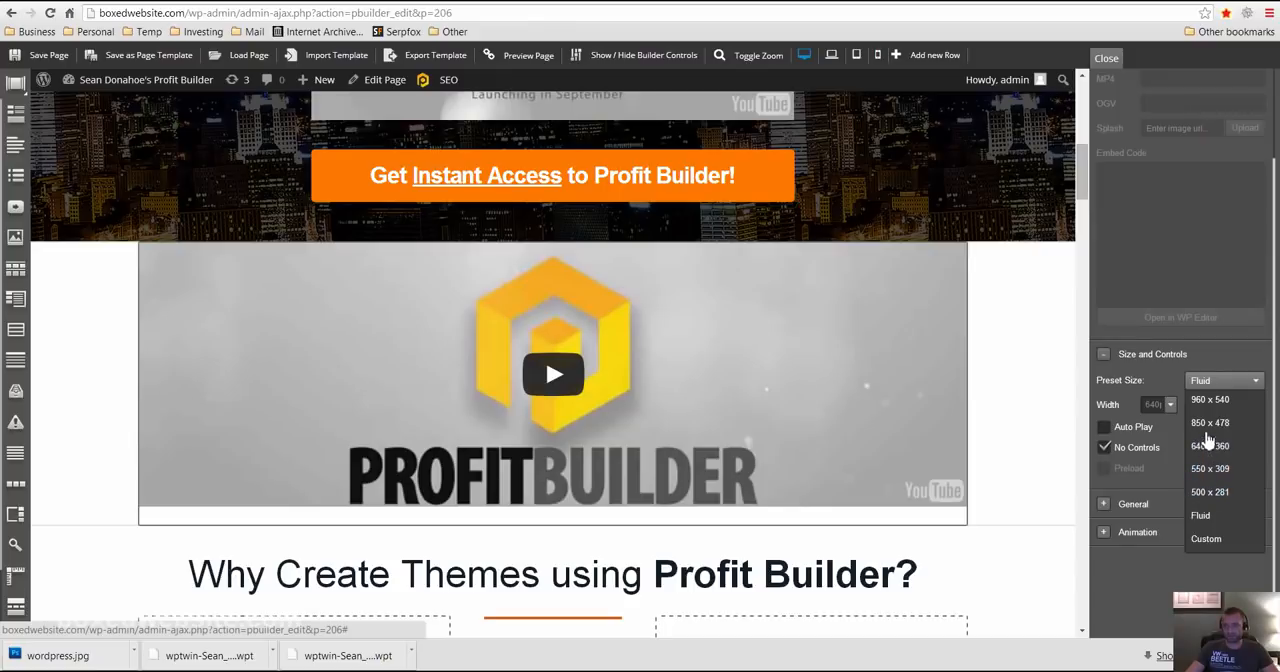
left_click(1211, 426)
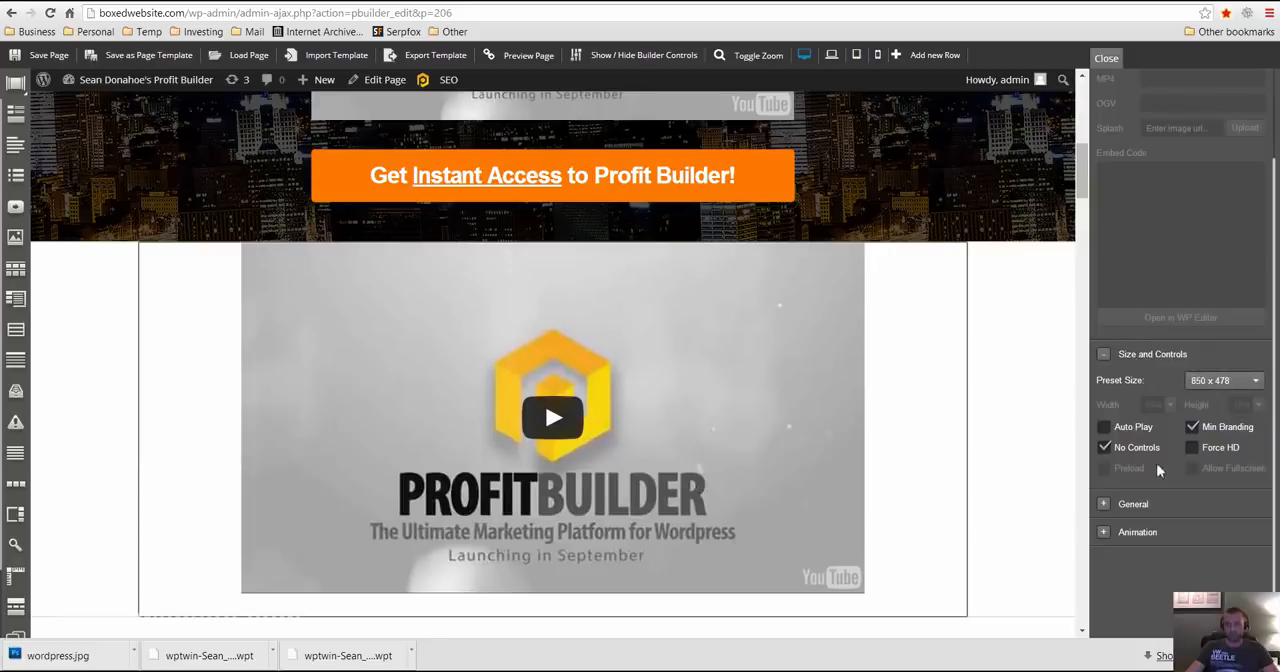
- Enable Auto Play and Force HD for the new video, try it without No Controls and Min Branding, and re-enable both
left_click(1104, 428)
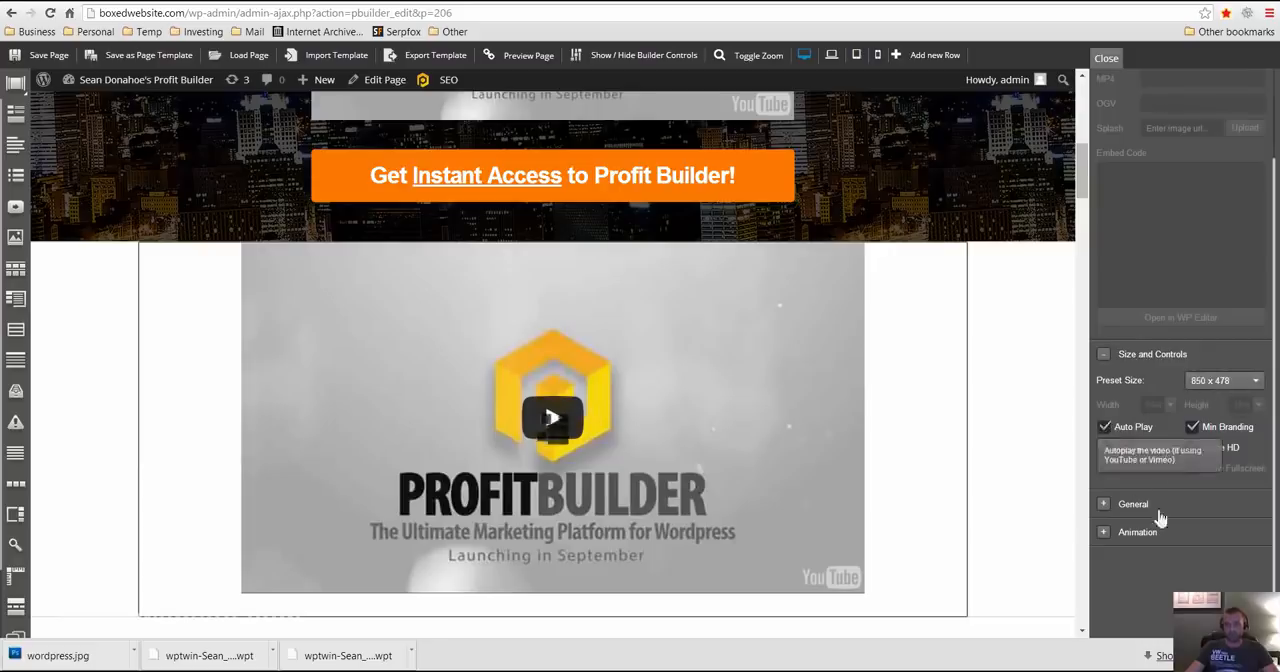
left_click(1193, 427)
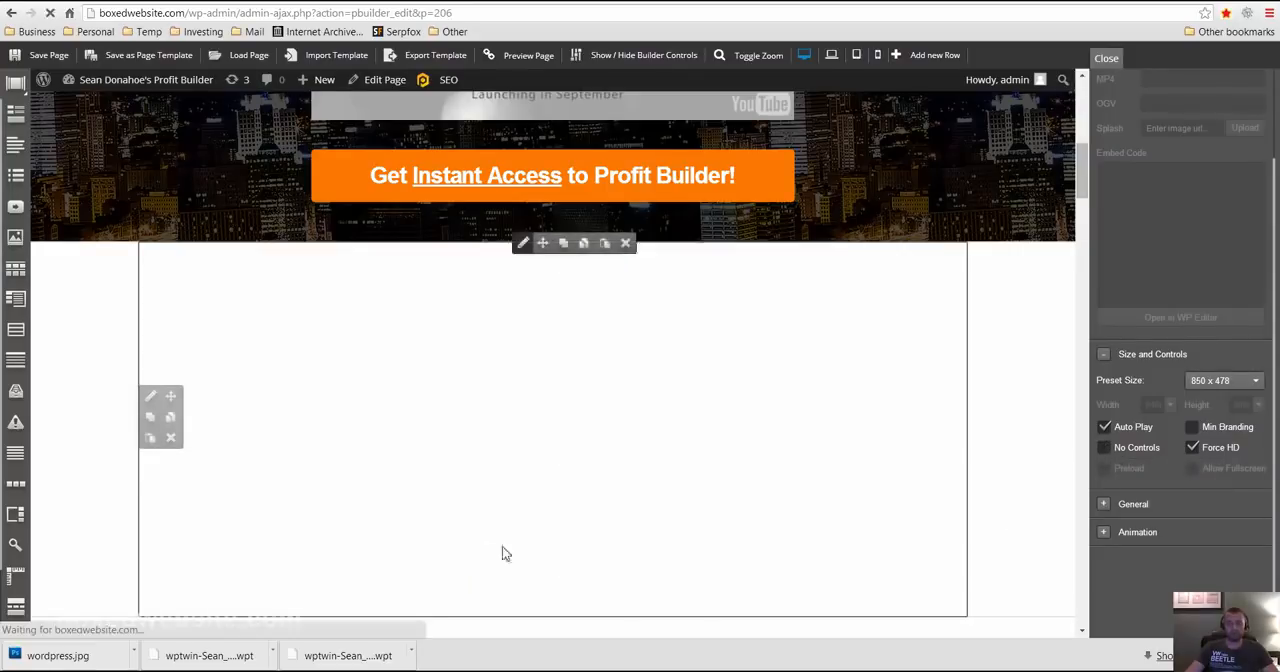
left_click(550, 420)
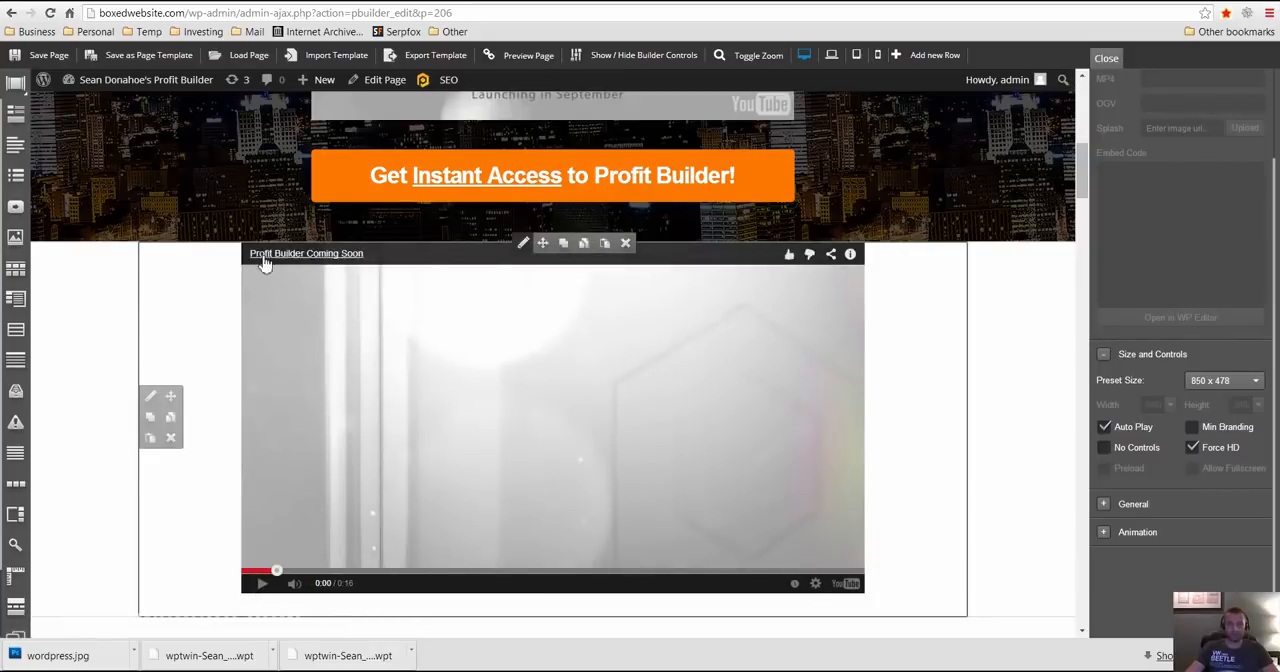
left_click(1104, 448)
left_click(1193, 428)
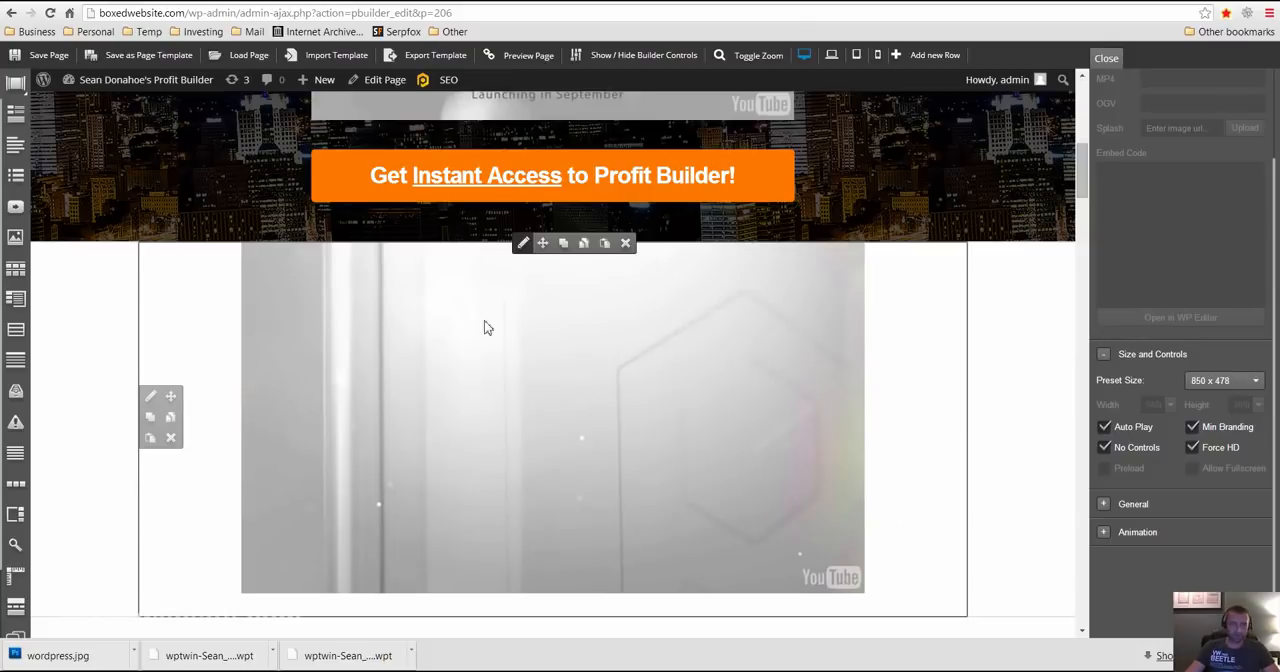
- Change the Feature #1 icon to the dollar banknote from the Alternative icon set
scroll(236, 465, "down", 5)
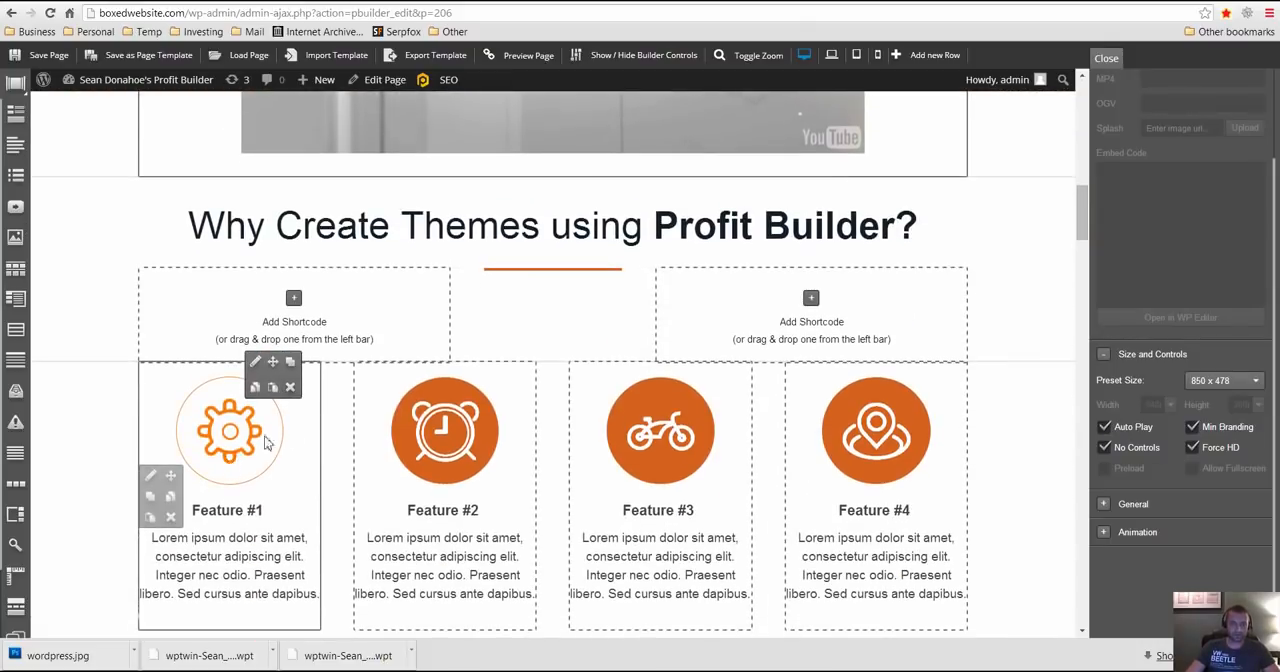
scroll(574, 491, "down", 2)
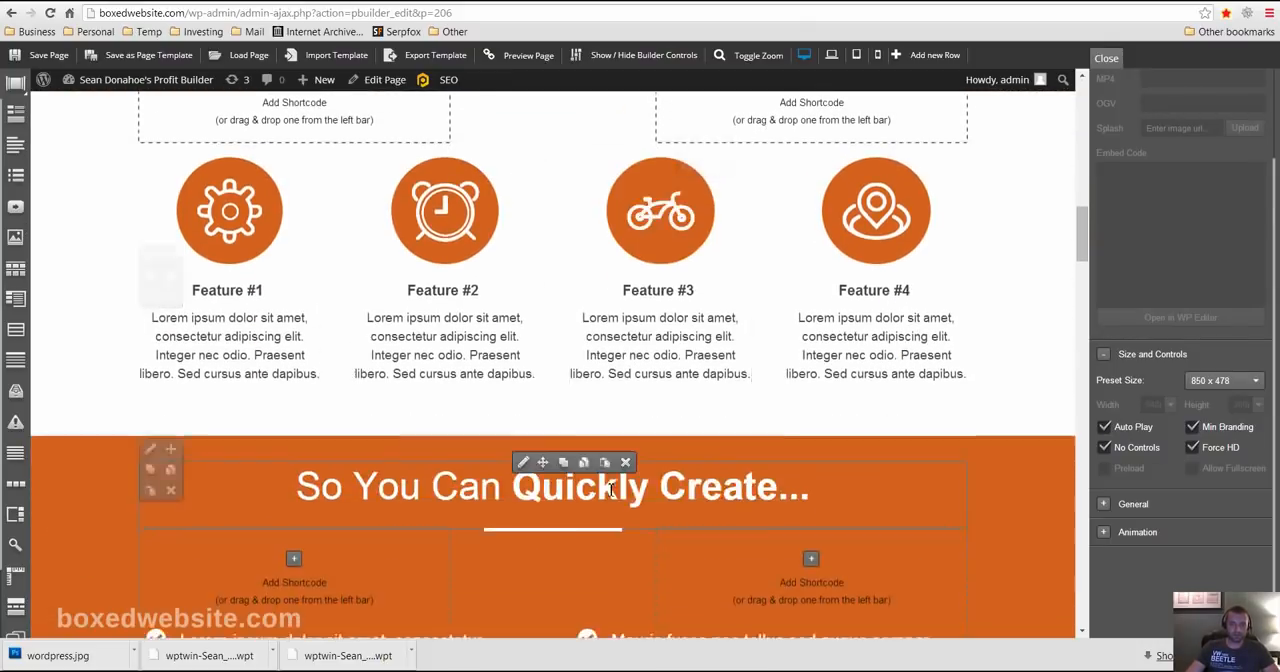
scroll(570, 492, "up", 2)
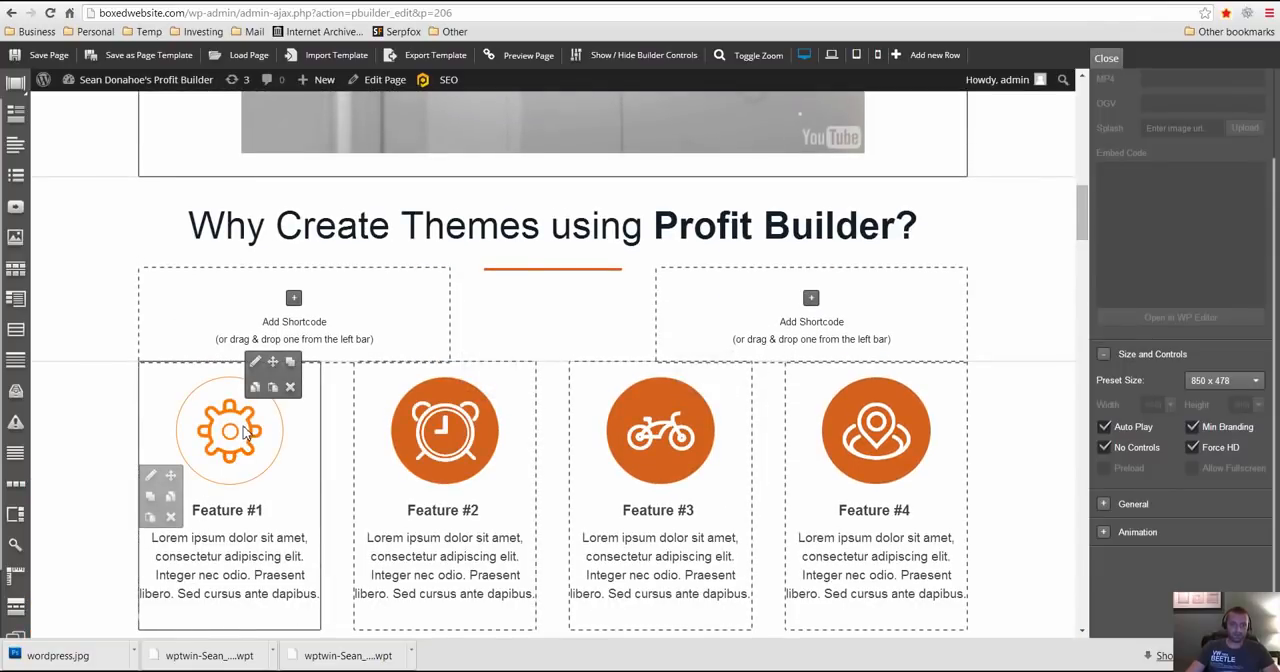
left_click(256, 362)
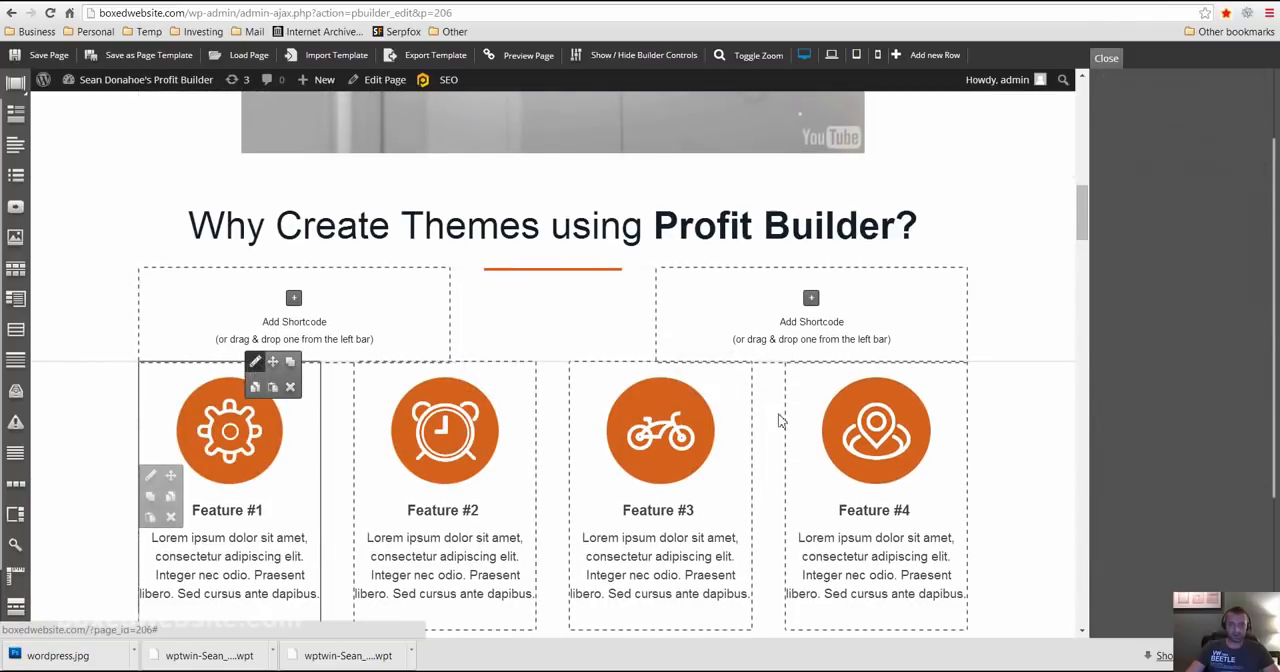
left_click(1244, 302)
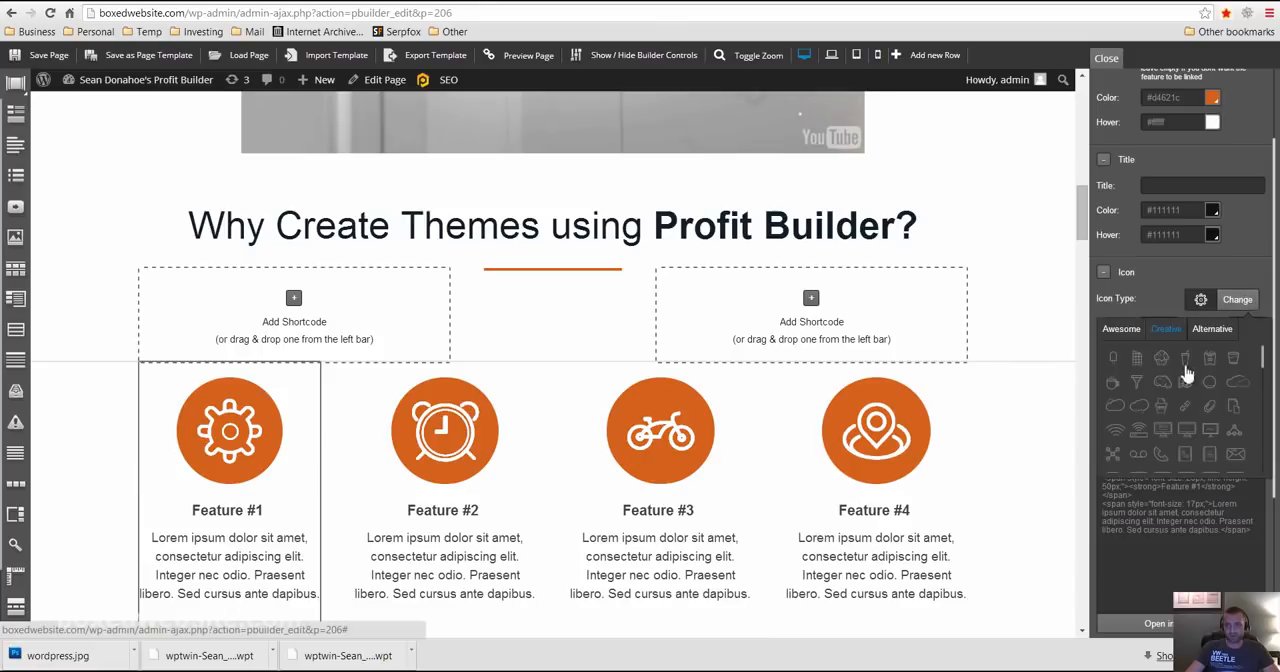
left_click(1212, 329)
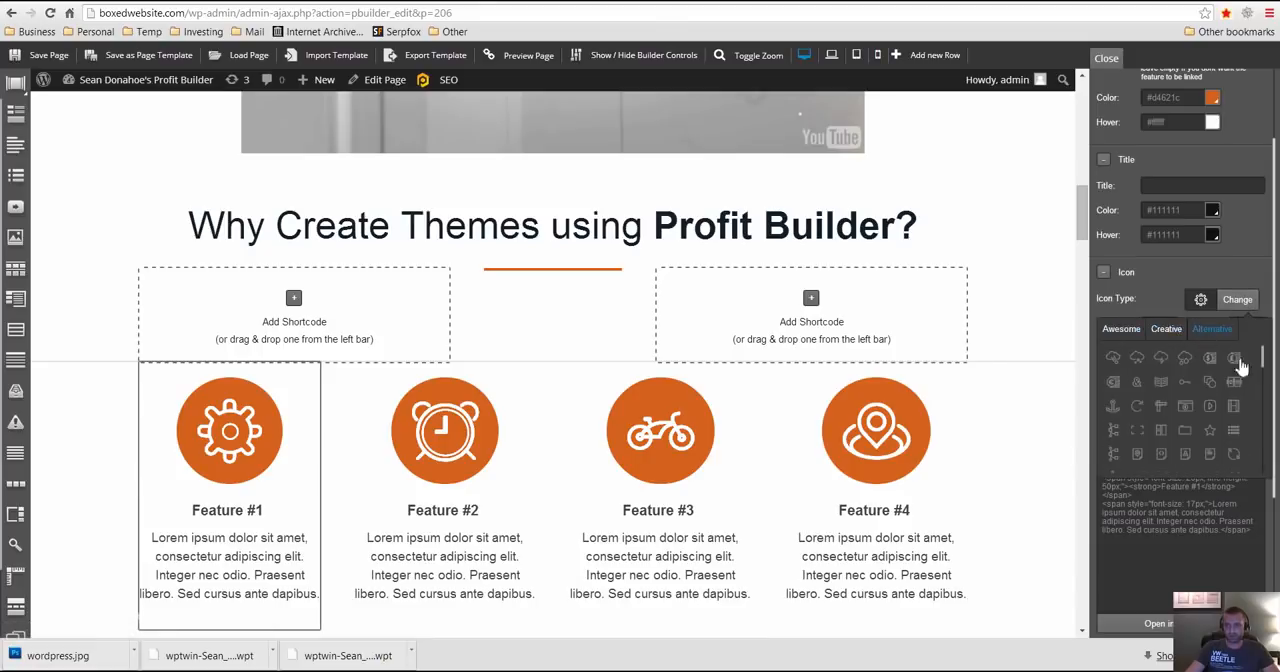
left_click_drag(1265, 358, 1264, 462)
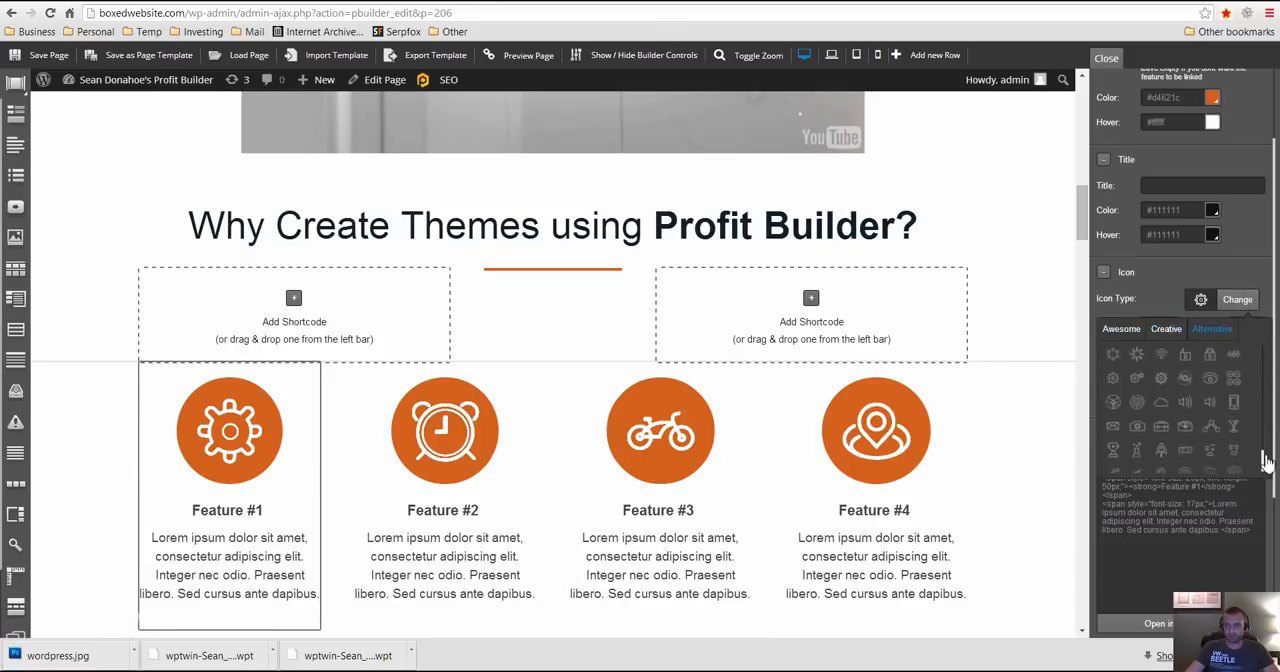
left_click(1185, 387)
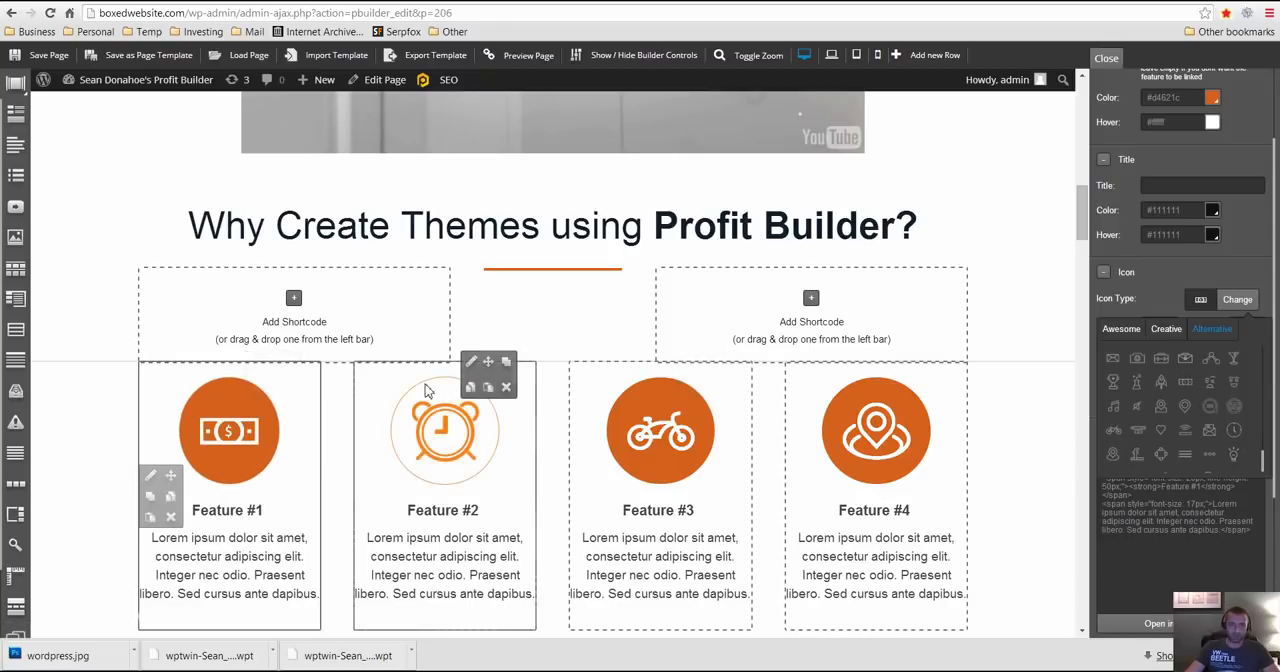
- Change the Feature #2 icon to the pizza slice from the Alternative icon set
left_click(474, 364)
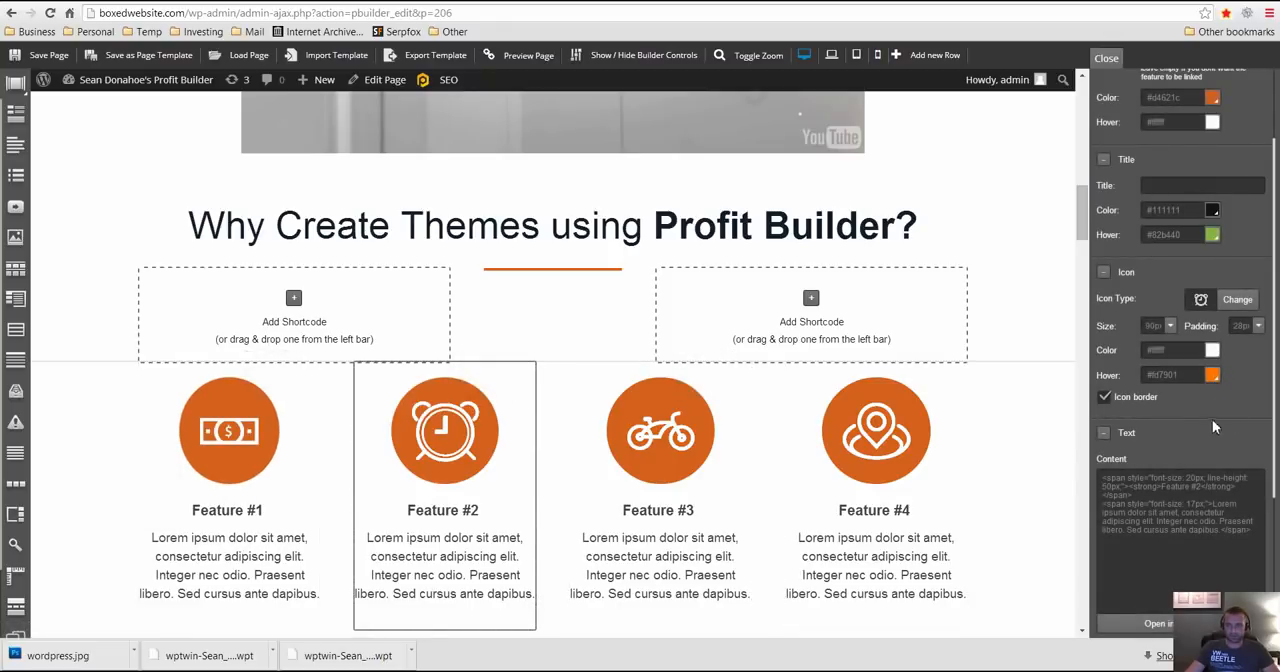
left_click(1236, 300)
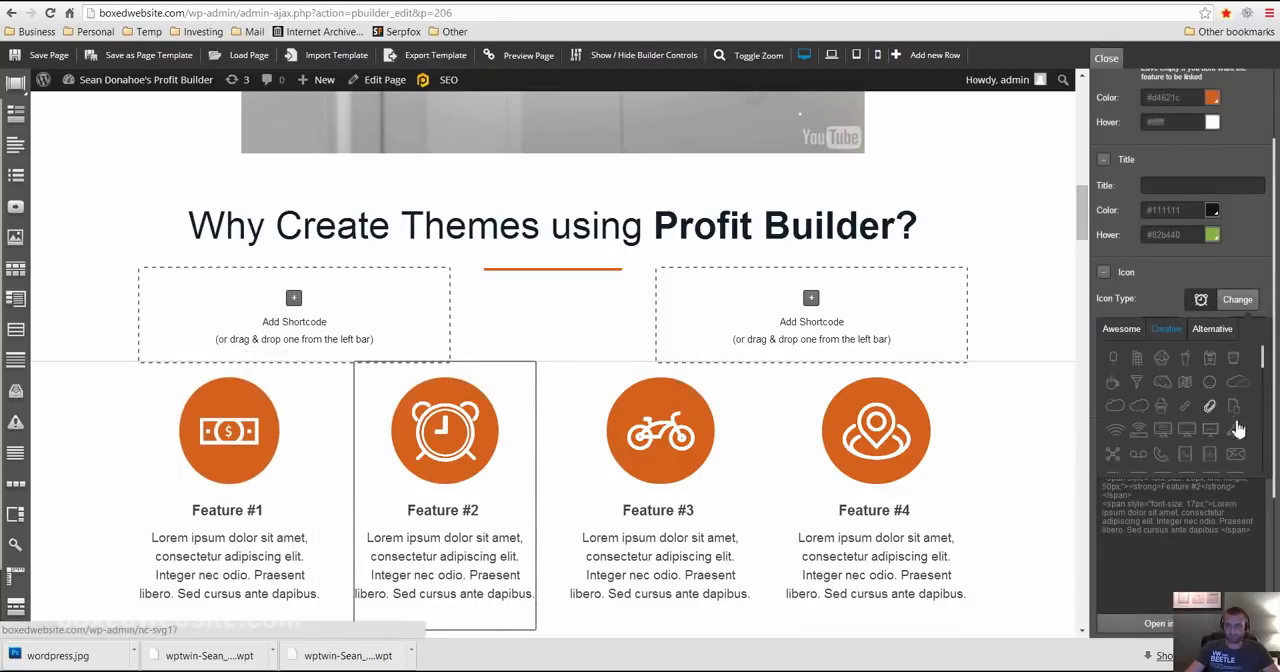
left_click(1213, 330)
left_click_drag(1265, 357, 1263, 400)
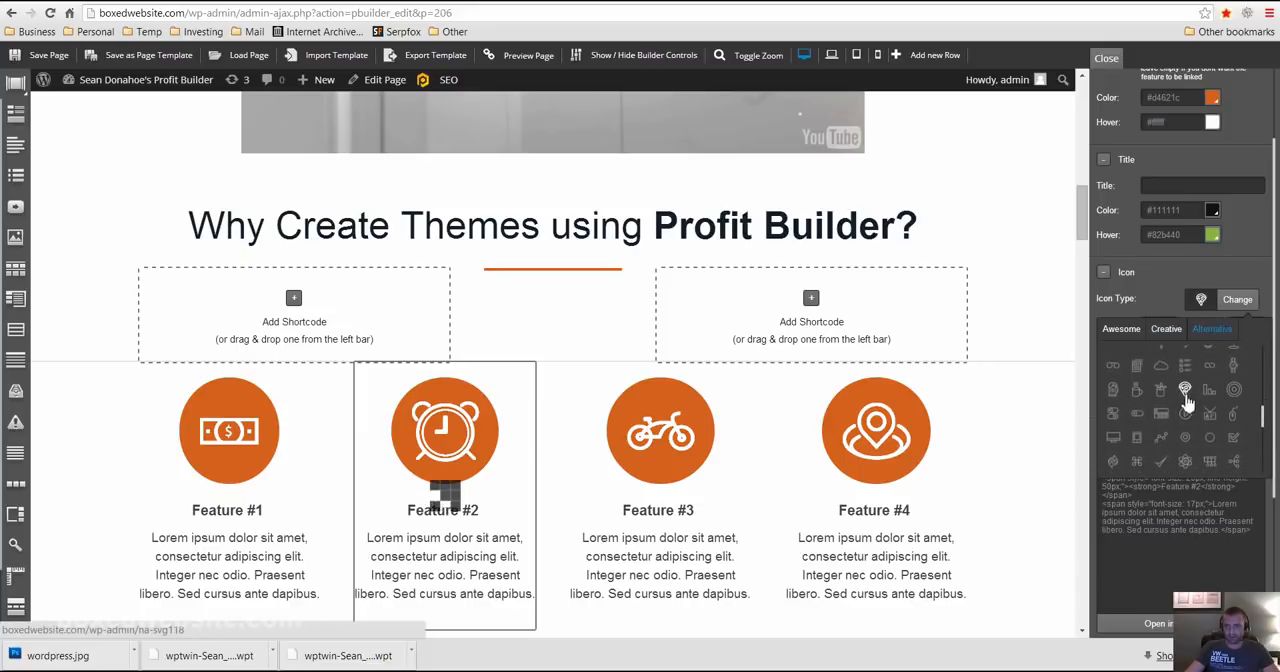
left_click(1186, 392)
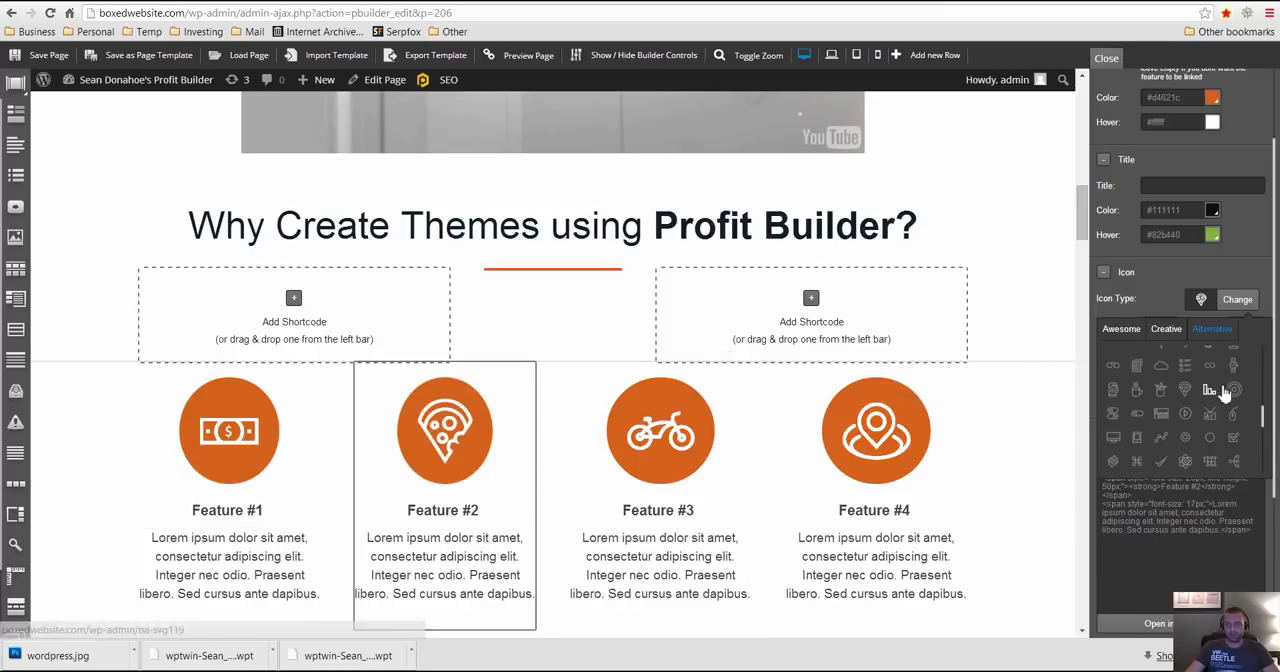
- Change the Feature #2 icon to the checklist and the Feature #3 icon to the browser window from the Alternative set
left_click(1185, 365)
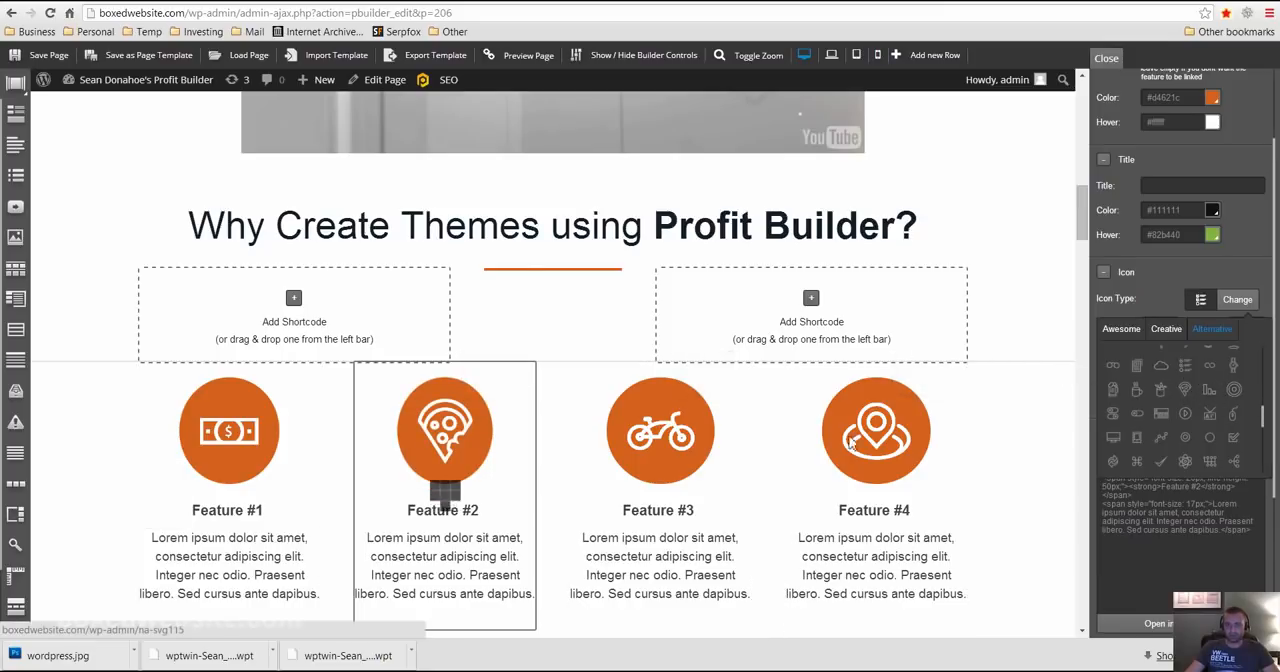
left_click(696, 370)
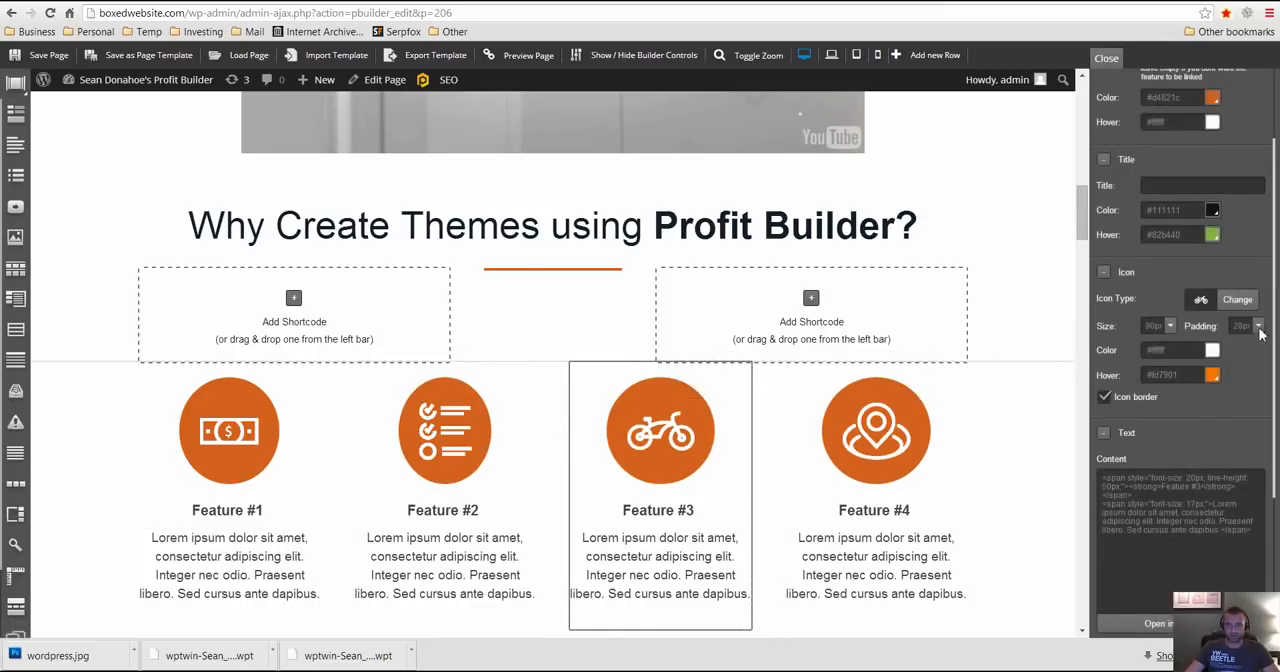
left_click(1238, 301)
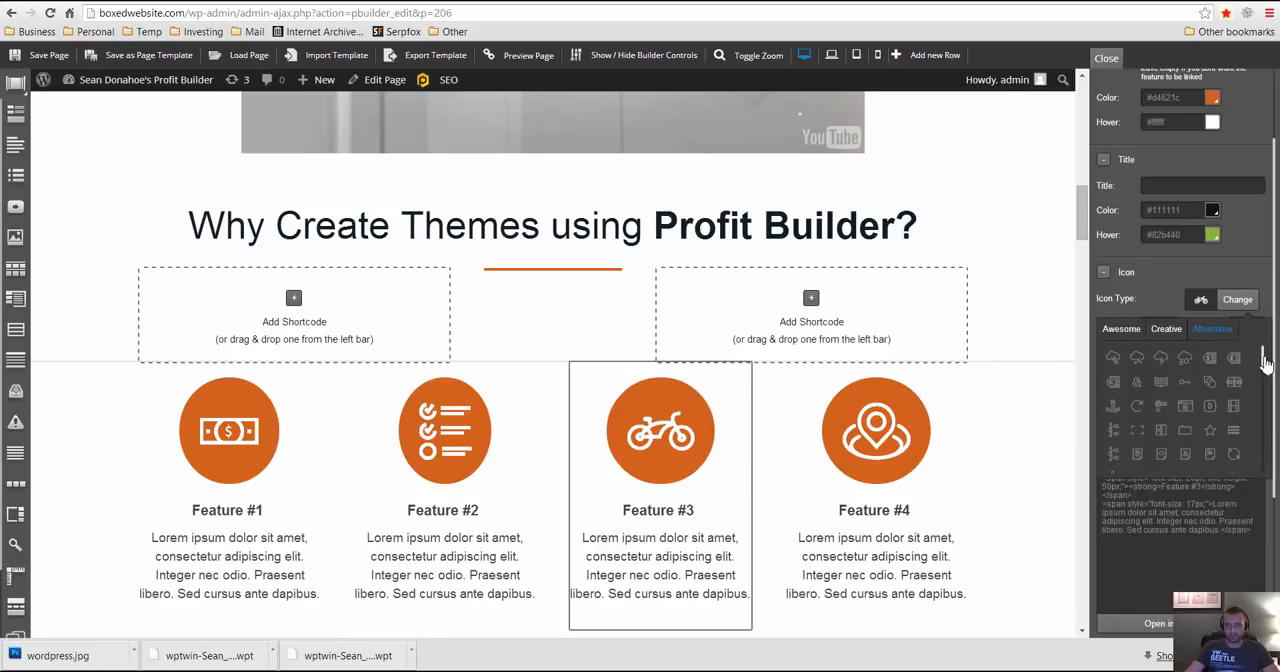
left_click(1209, 408)
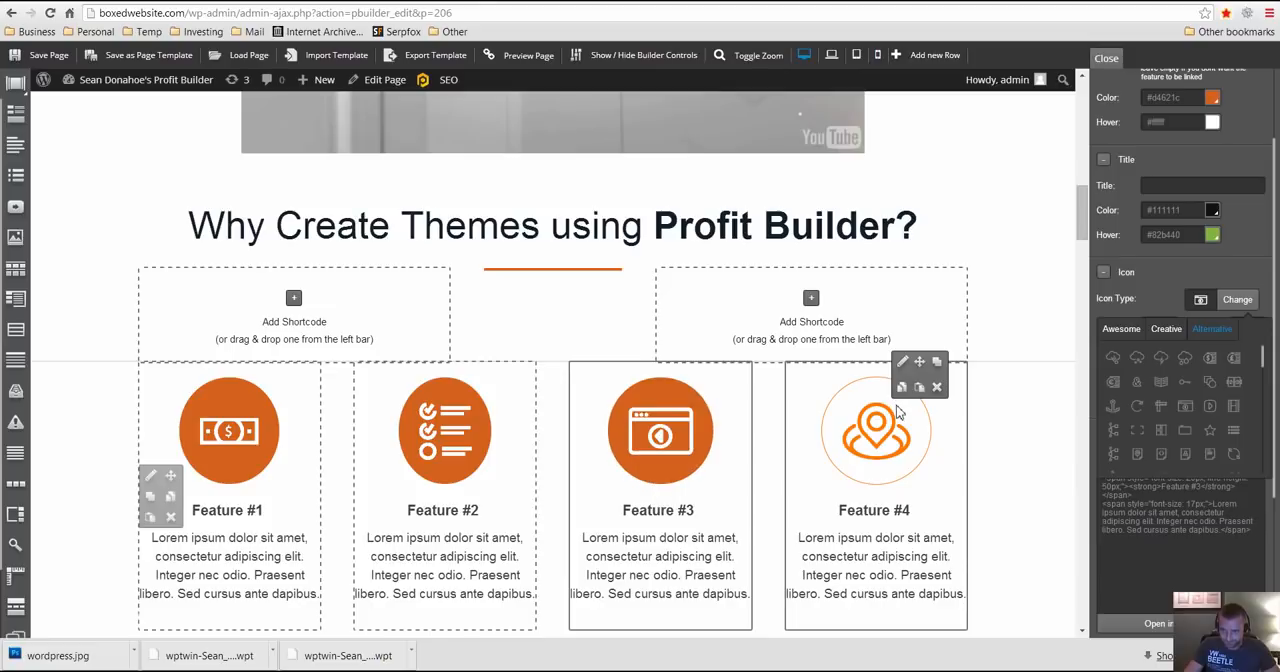
- Change the Feature #4 icon to the connected-dots line graph from the Alternative icon set
left_click(902, 362)
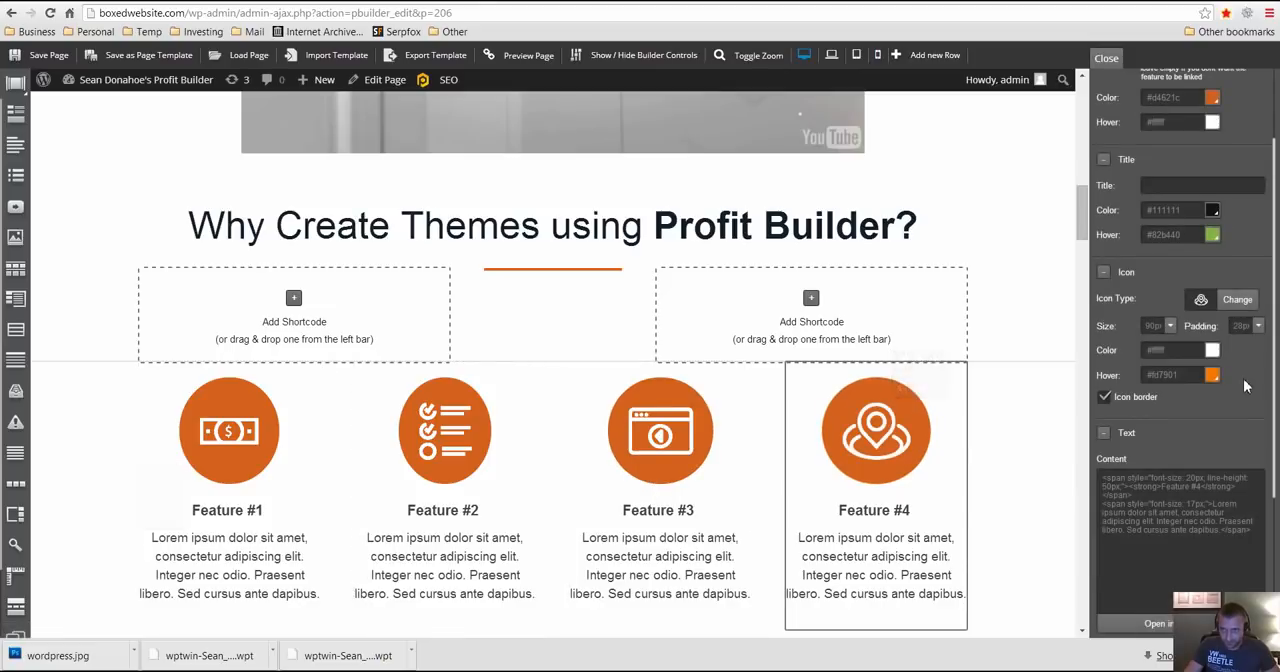
left_click(1247, 300)
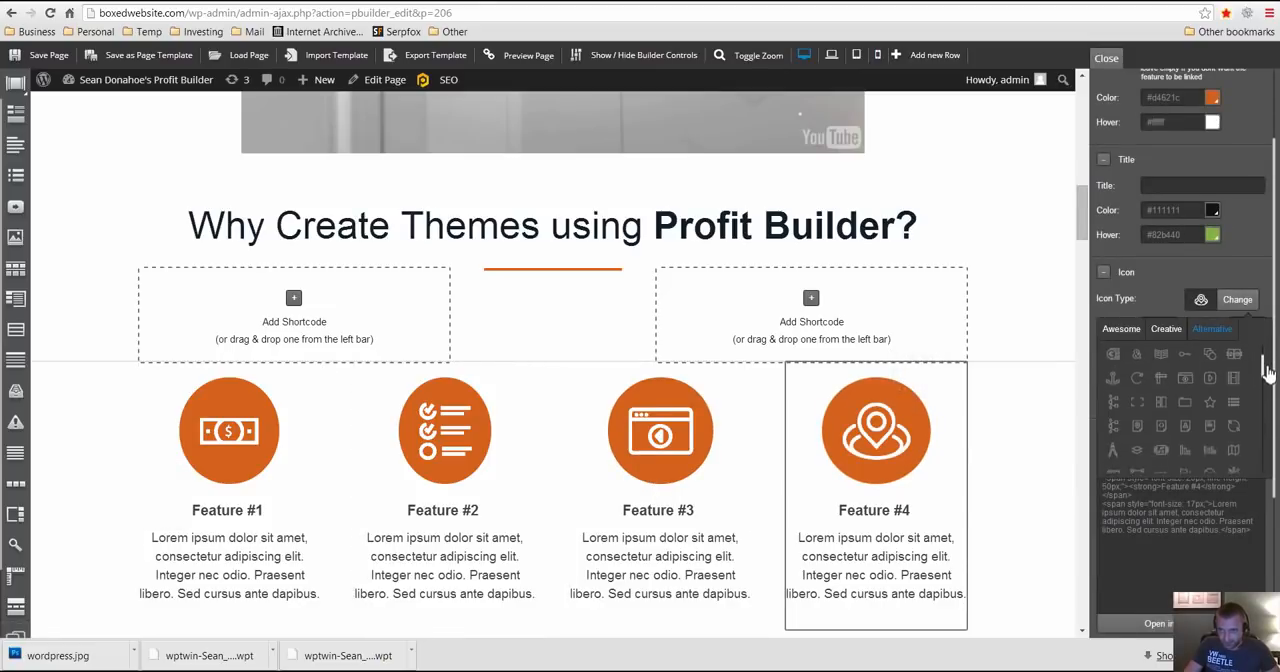
left_click_drag(1265, 400, 1258, 424)
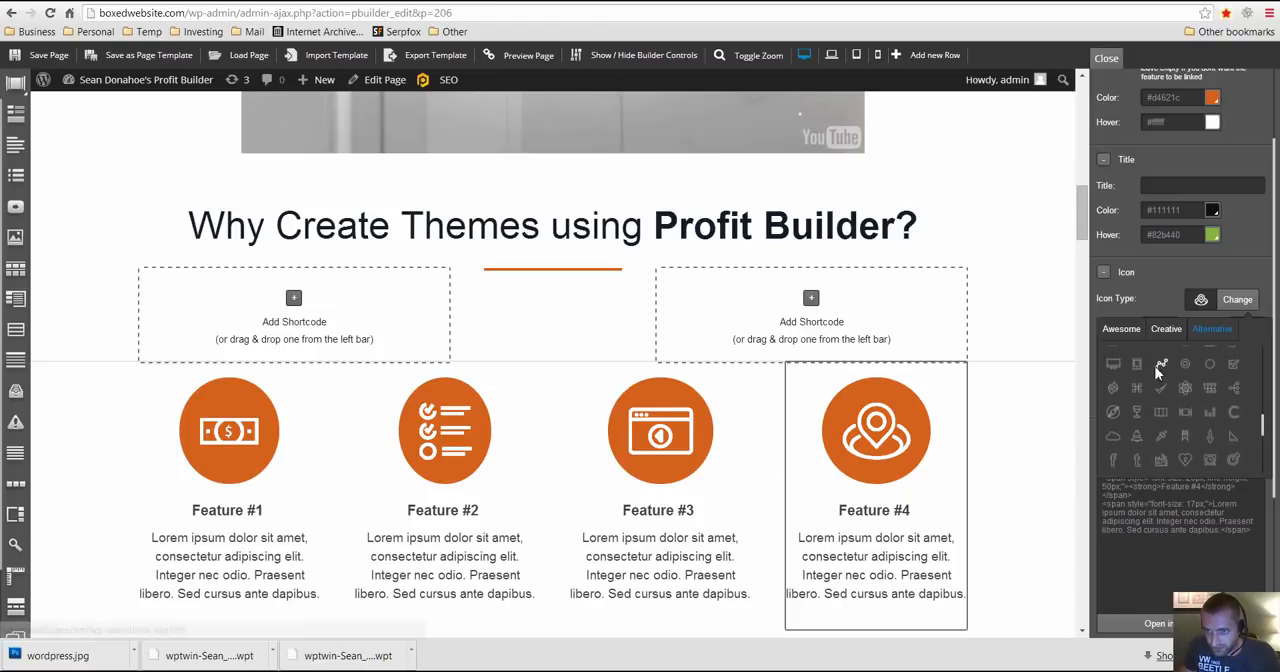
left_click(1161, 365)
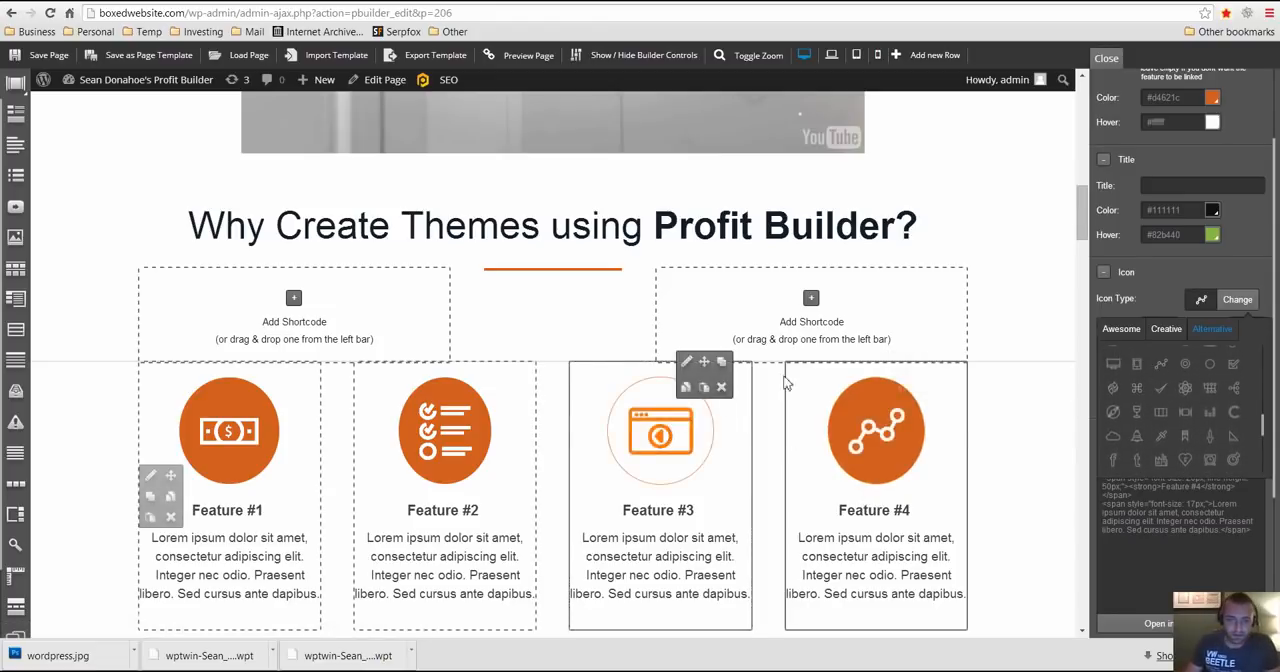
- Review the landing page from the header through the feature icons to the "So You Can Quickly Create..." section
scroll(786, 400, "down", 2)
scroll(428, 334, "up", 1)
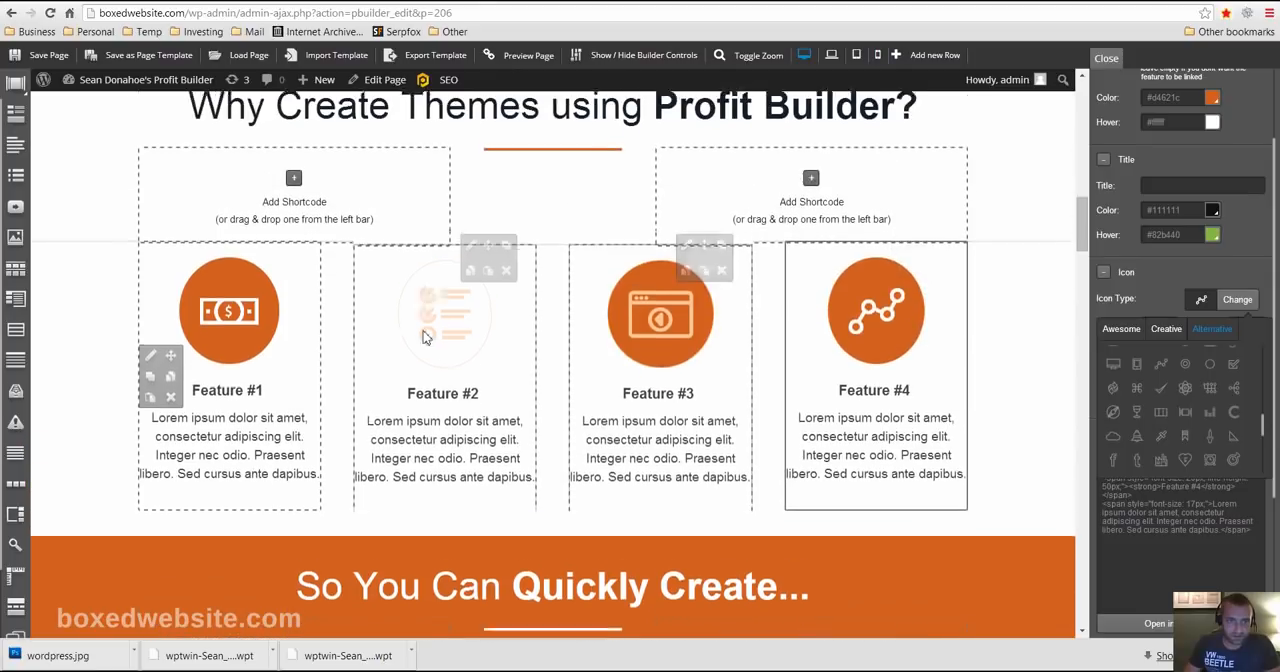
scroll(666, 343, "up", 10)
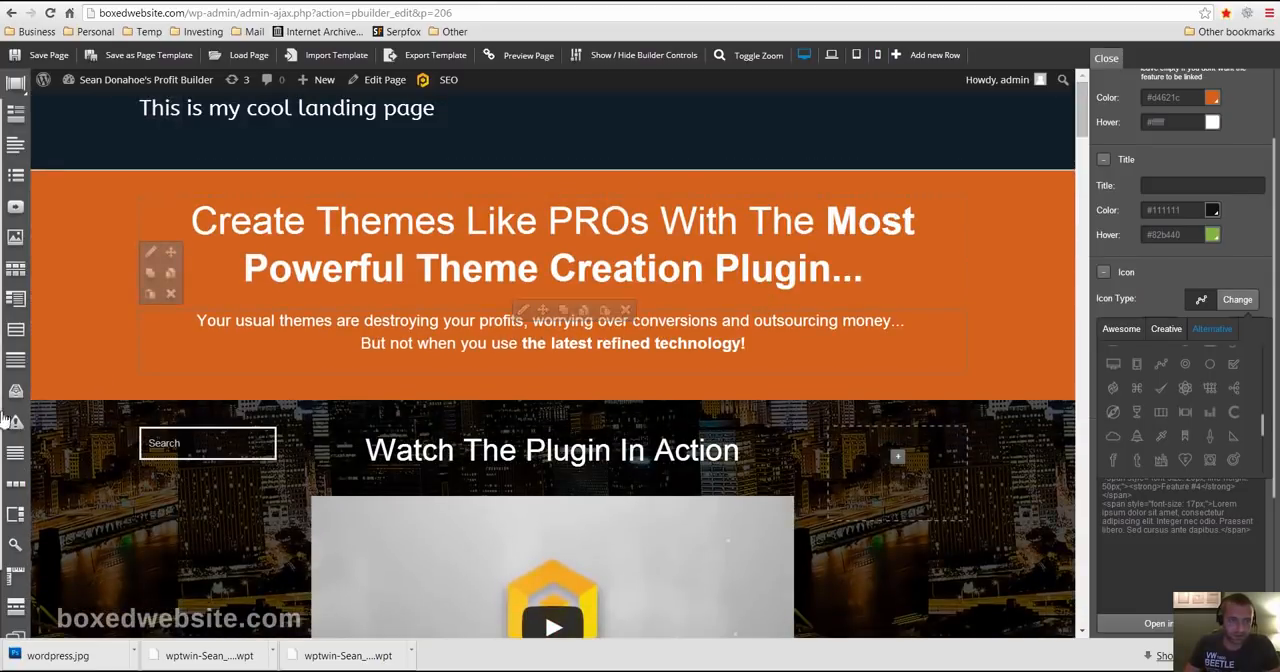
scroll(386, 423, "down", 10)
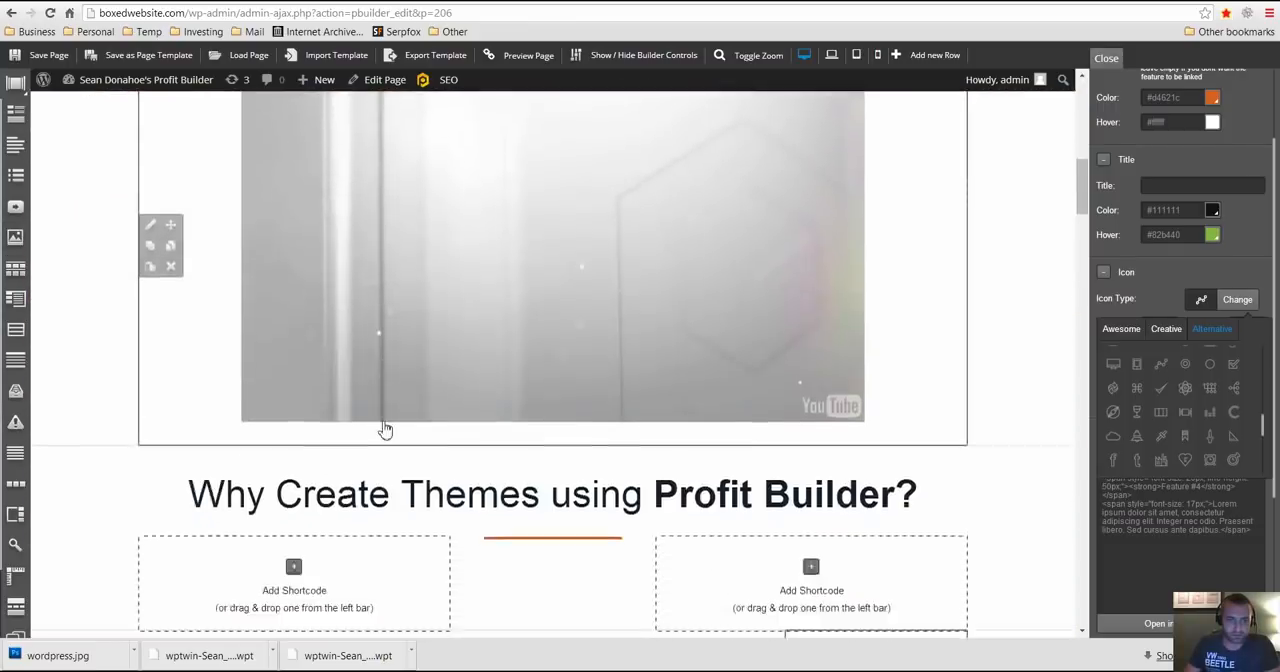
scroll(367, 460, "down", 3)
scroll(363, 466, "up", 6)
scroll(363, 449, "down", 8)
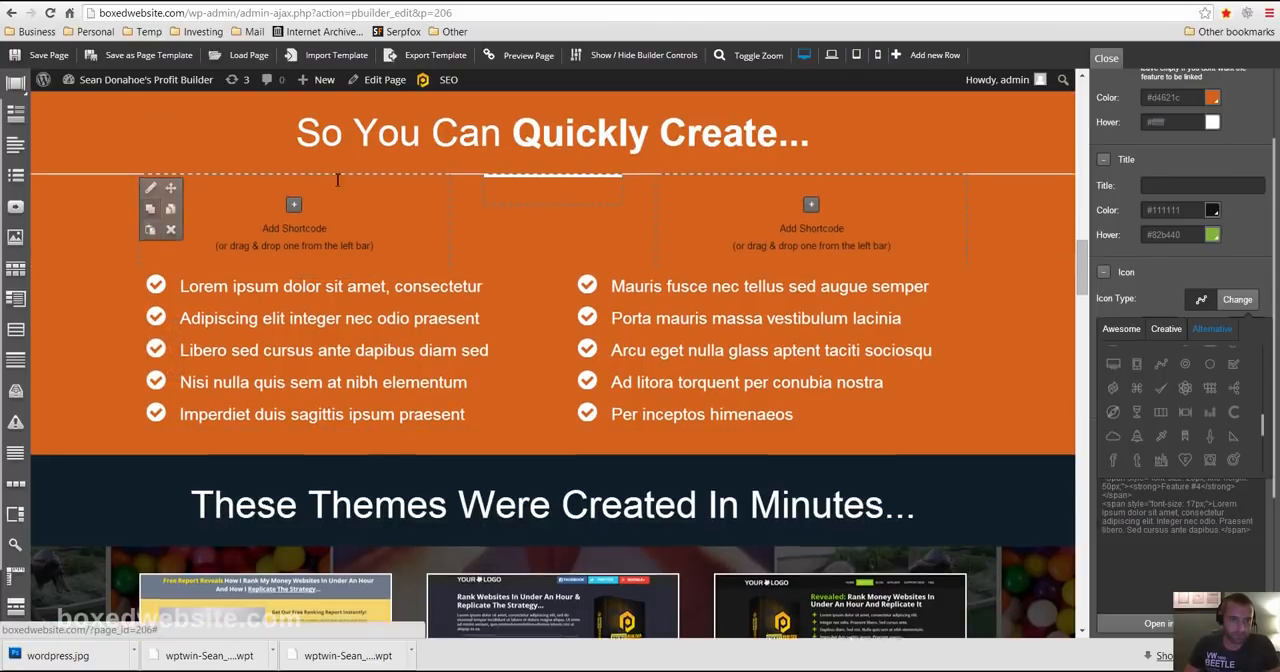
scroll(337, 180, "up", 1)
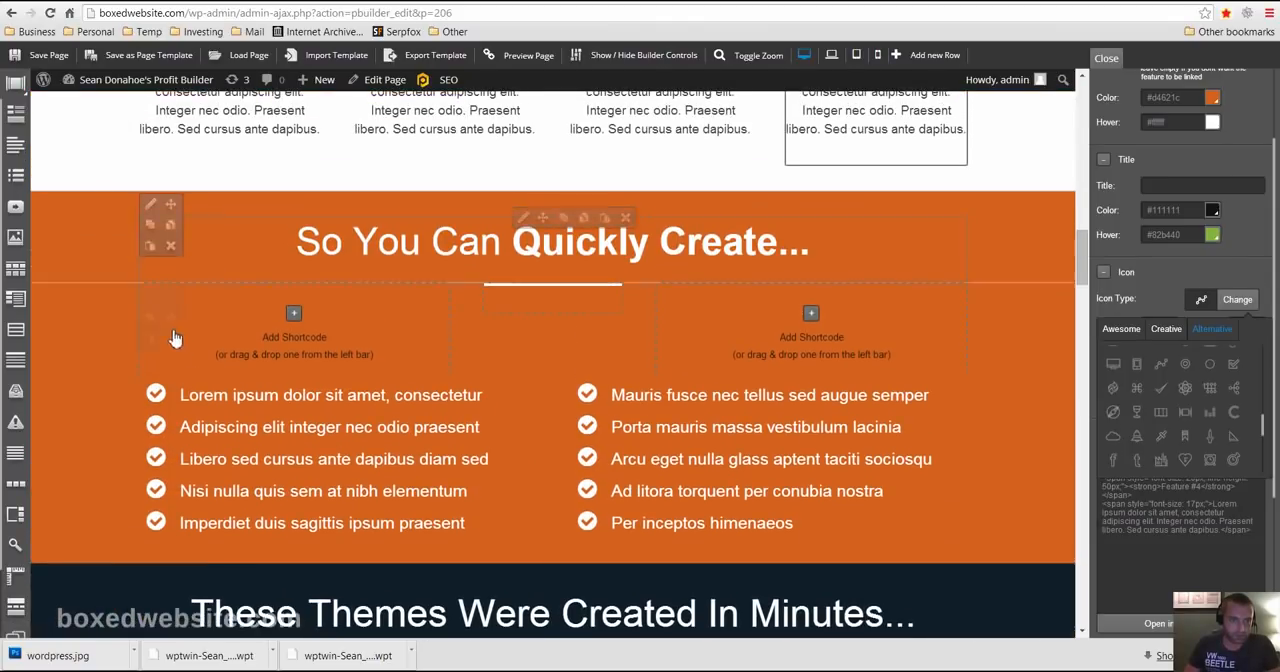
- Set the bright blue technology picture from the Media Library as background image of the "So You Can Quickly Create..." heading row
left_click(150, 206)
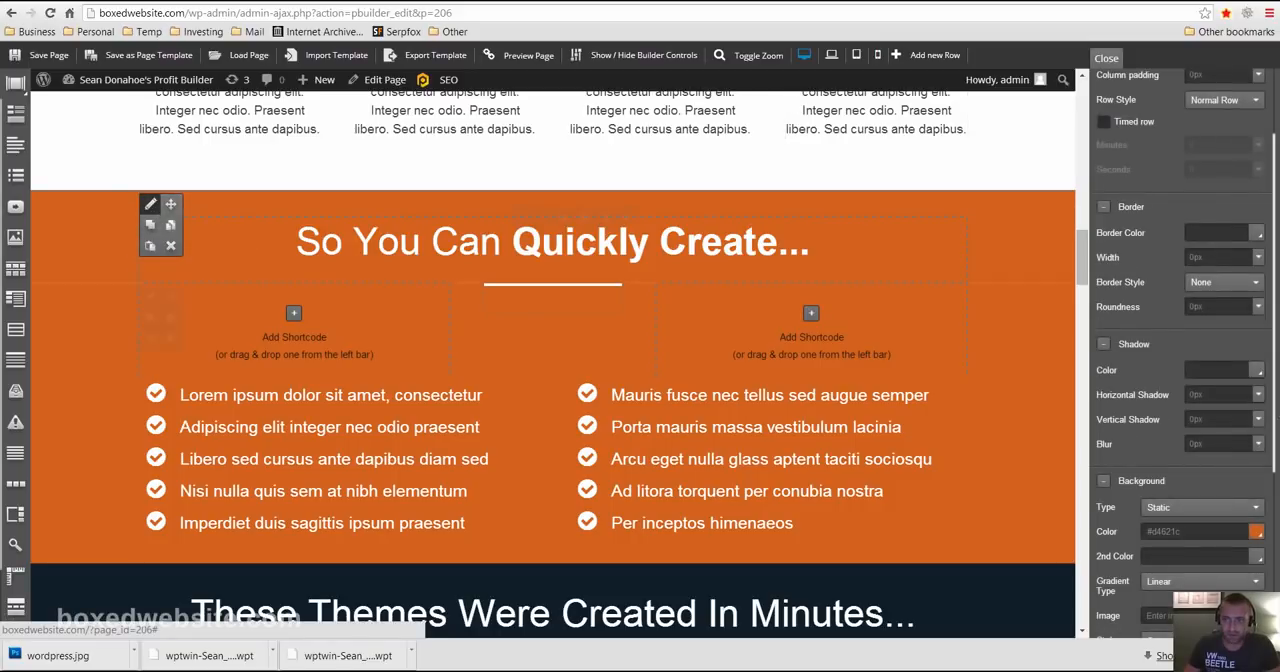
scroll(1245, 415, "down", 3)
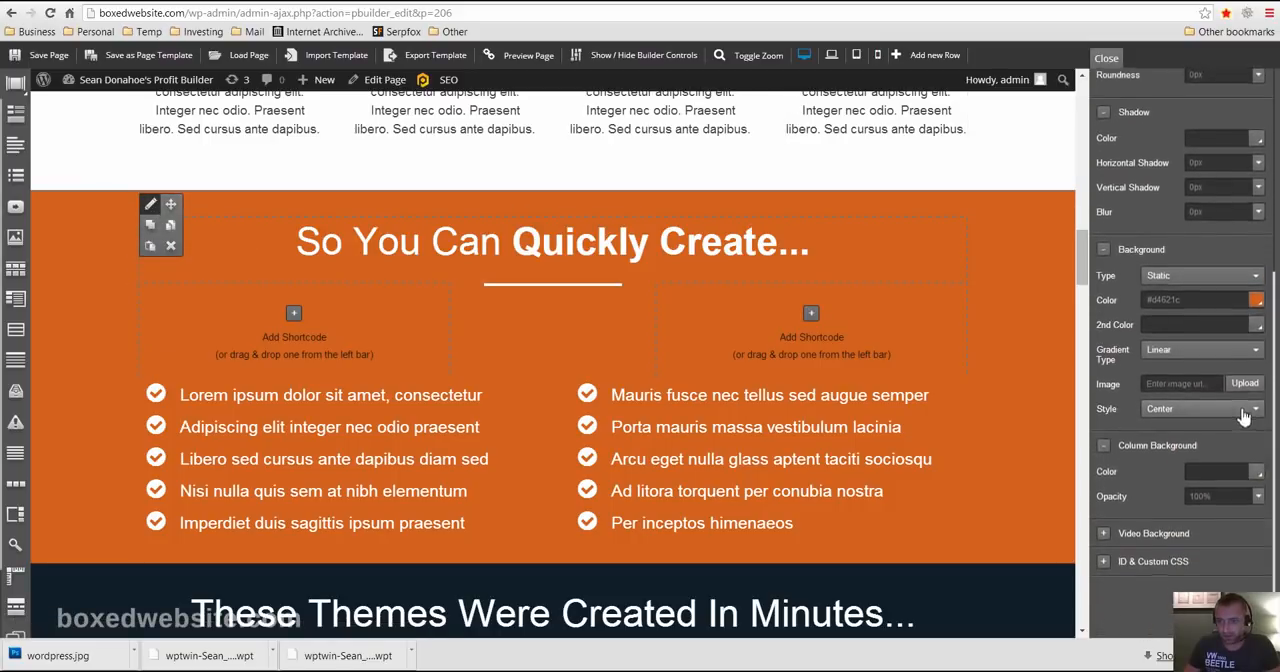
left_click(1248, 384)
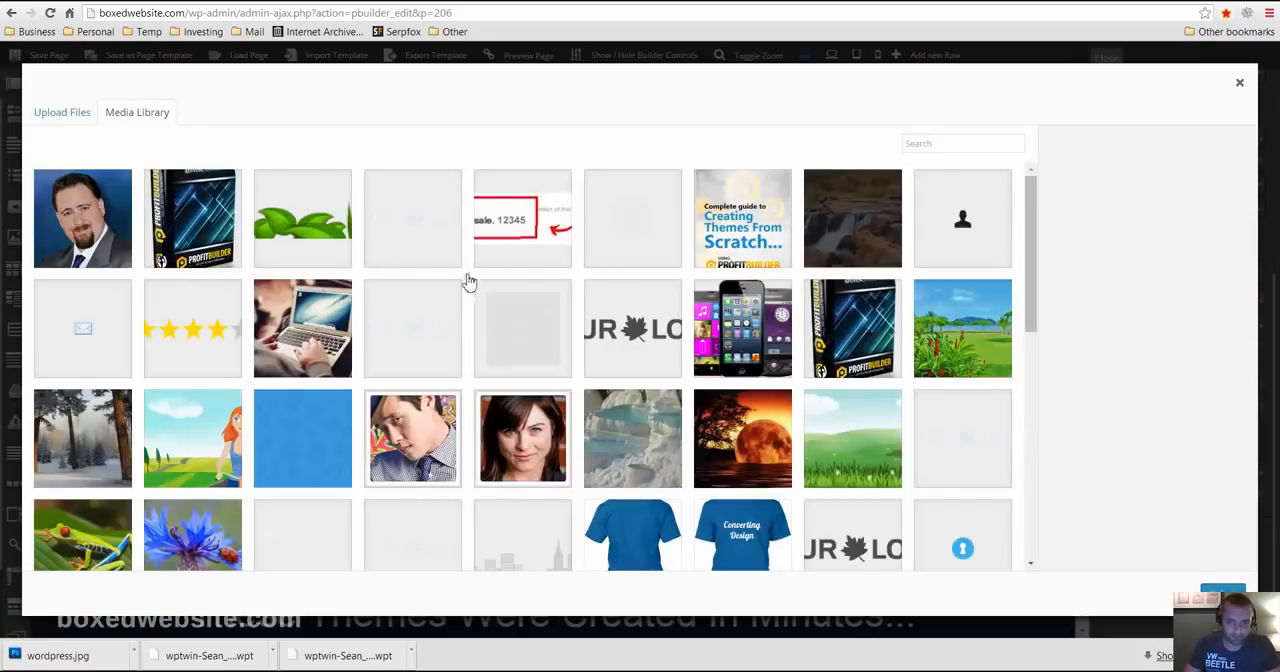
scroll(466, 277, "down", 3)
scroll(590, 416, "down", 5)
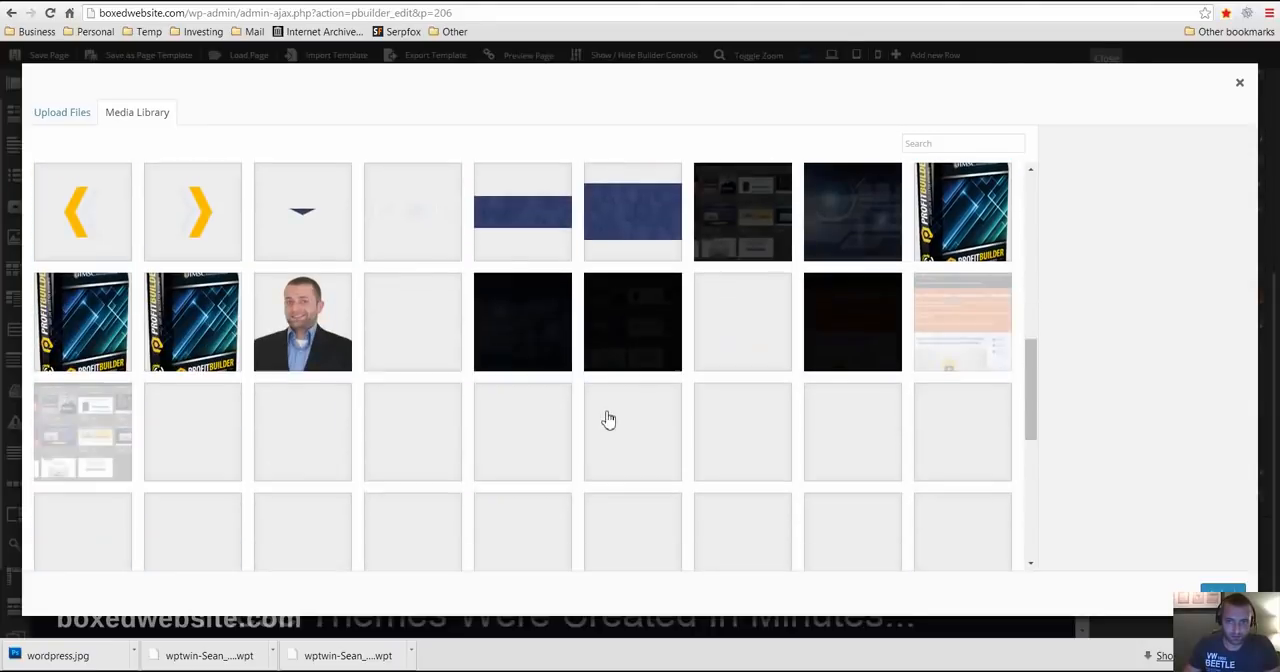
scroll(607, 420, "up", 2)
scroll(650, 400, "down", 2)
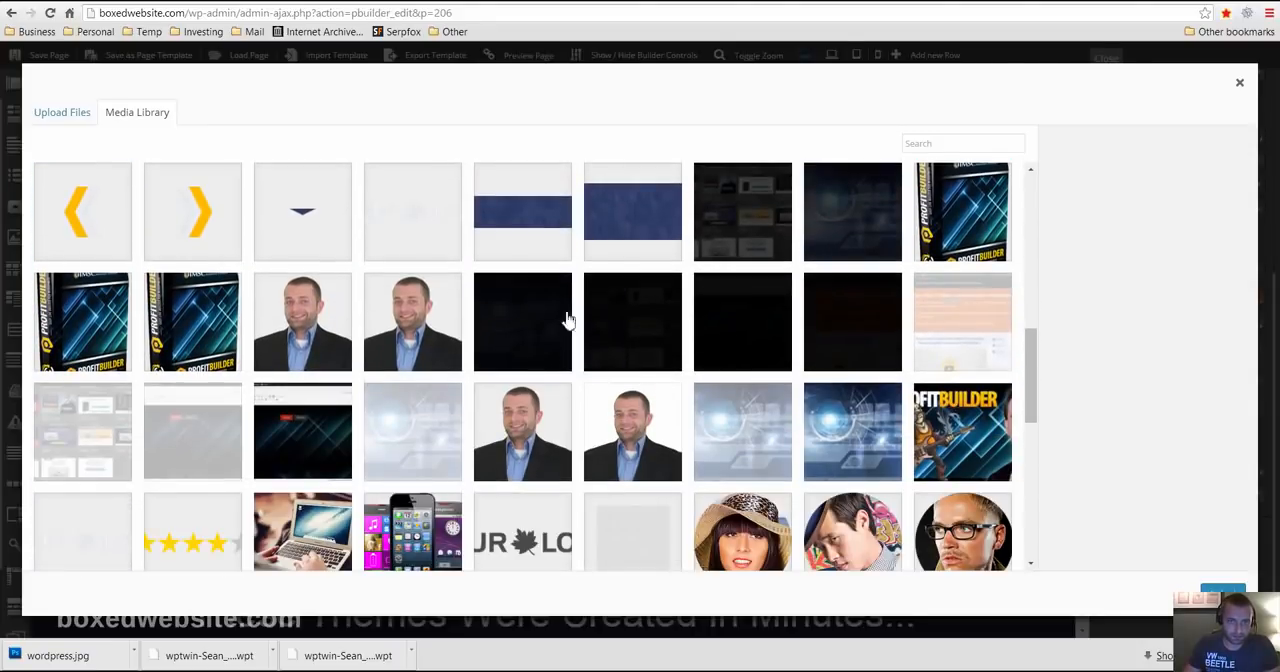
scroll(858, 308, "down", 1)
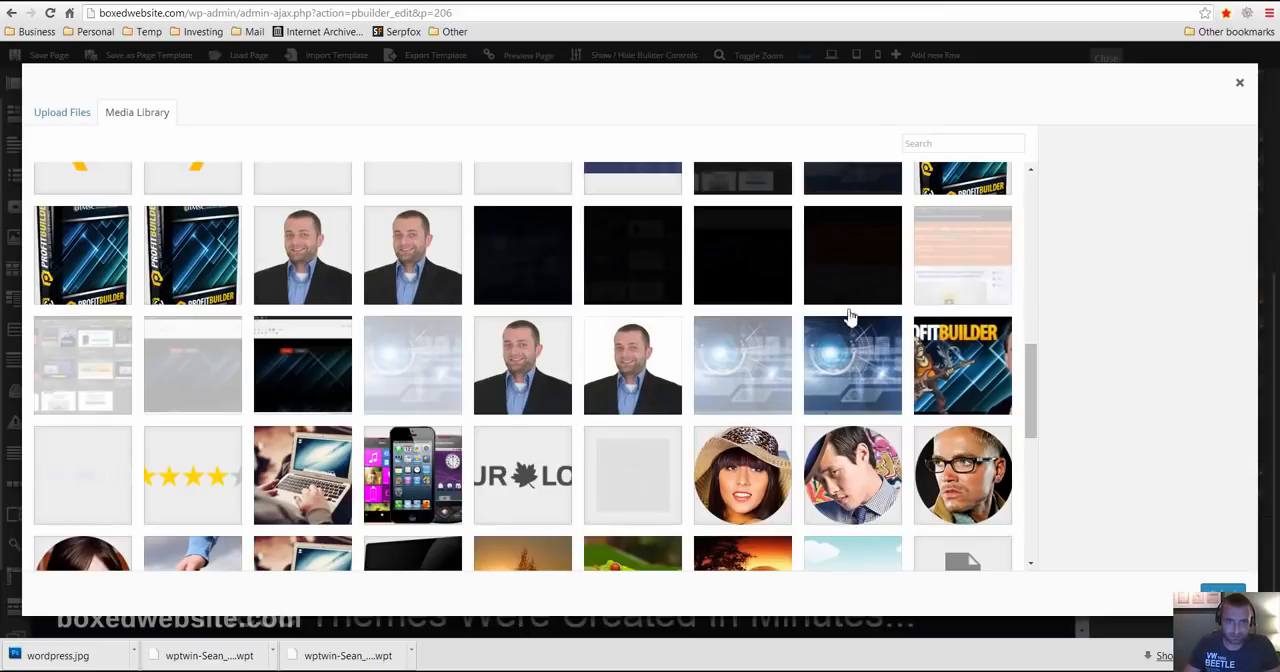
scroll(848, 316, "down", 1)
scroll(852, 264, "up", 2)
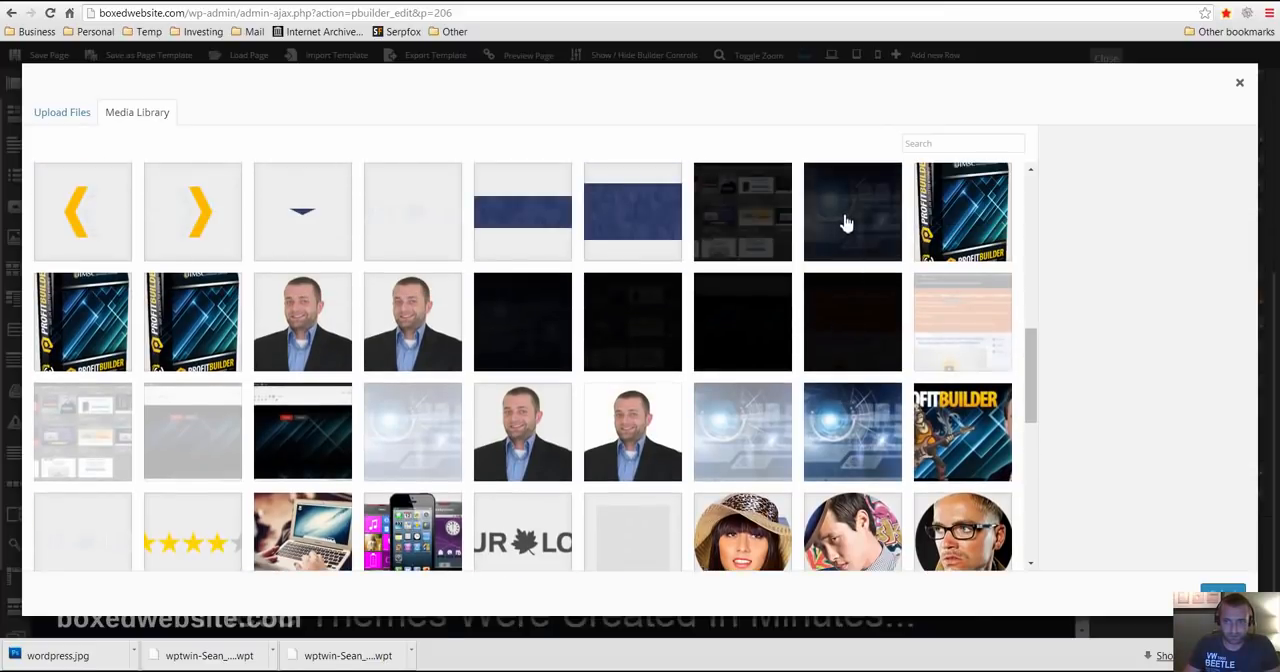
left_click(852, 430)
left_click(1222, 589)
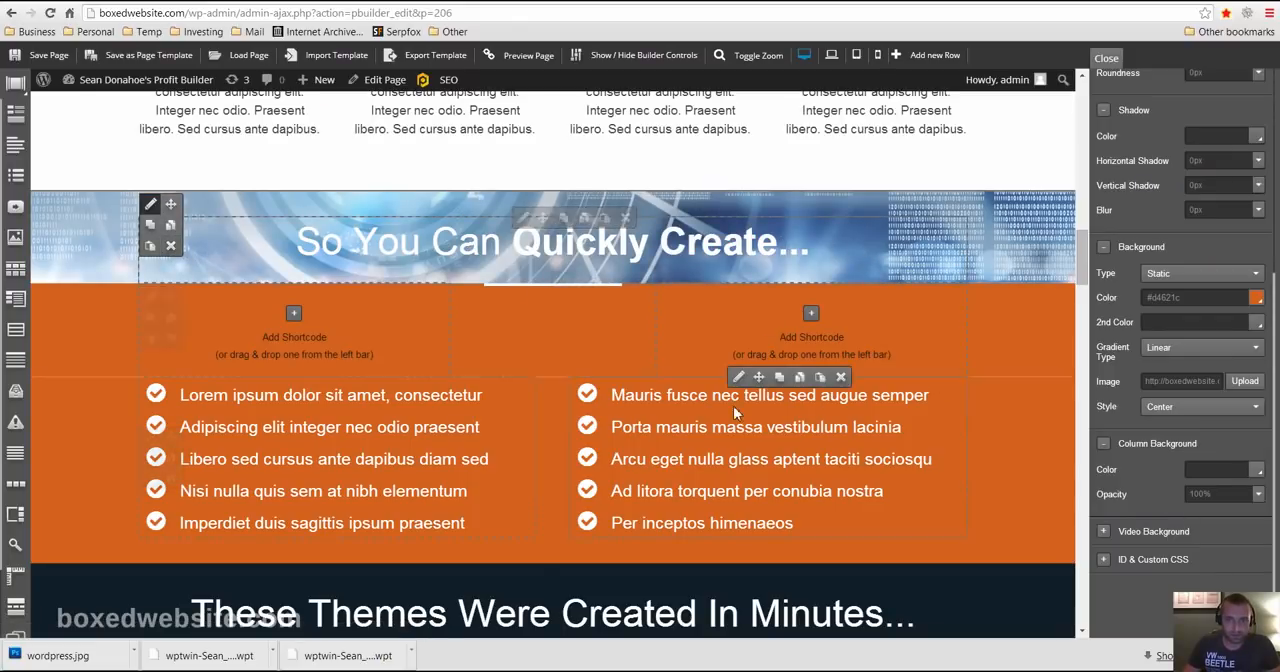
left_click(170, 245)
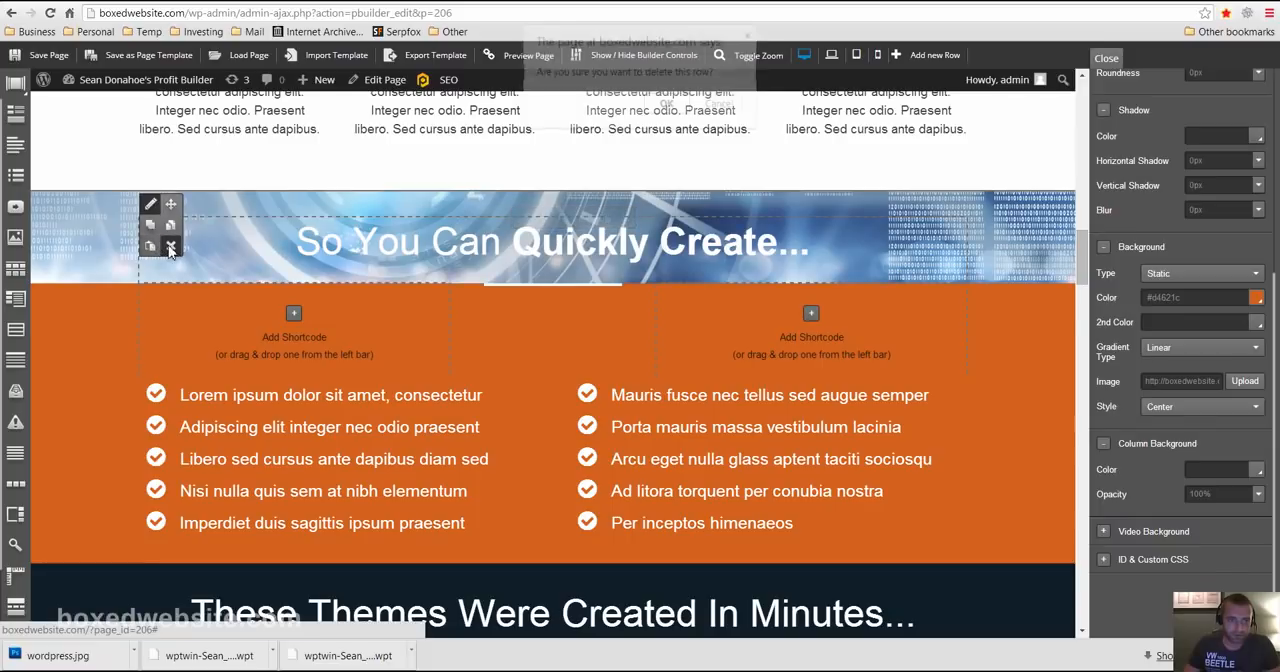
left_click(721, 104)
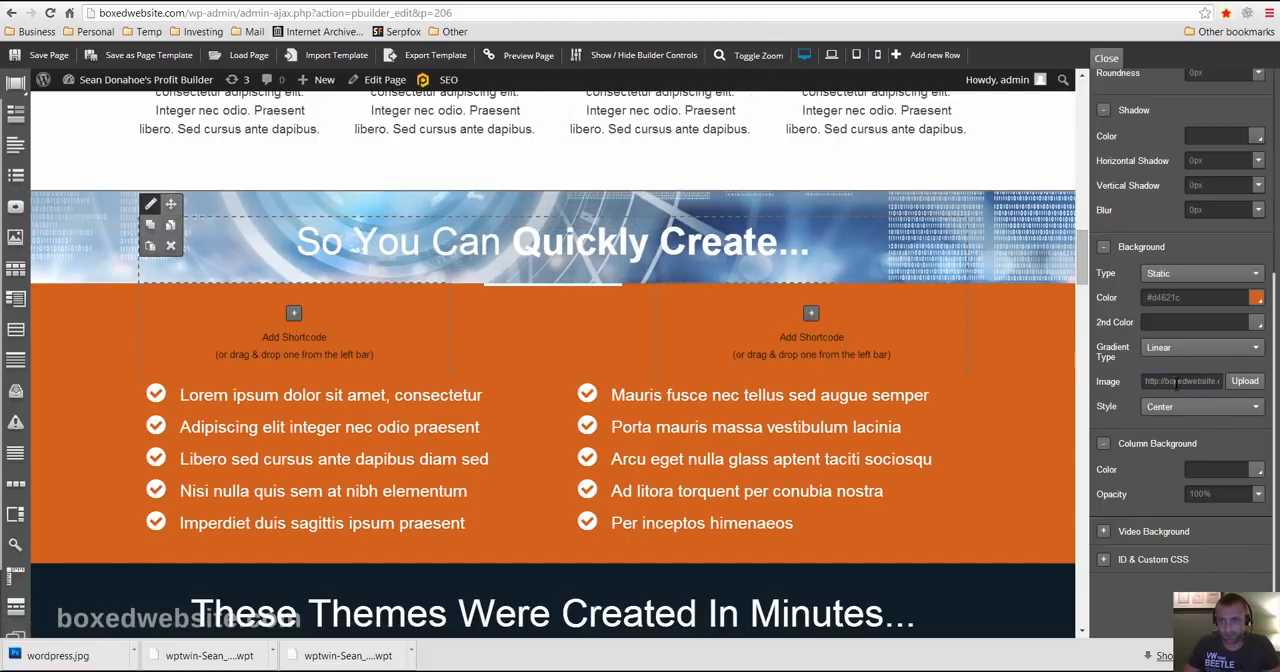
- Set image1_4.jpg from the Media Library as the background image of the row holding the four features
scroll(693, 282, "up", 7)
scroll(643, 334, "down", 2)
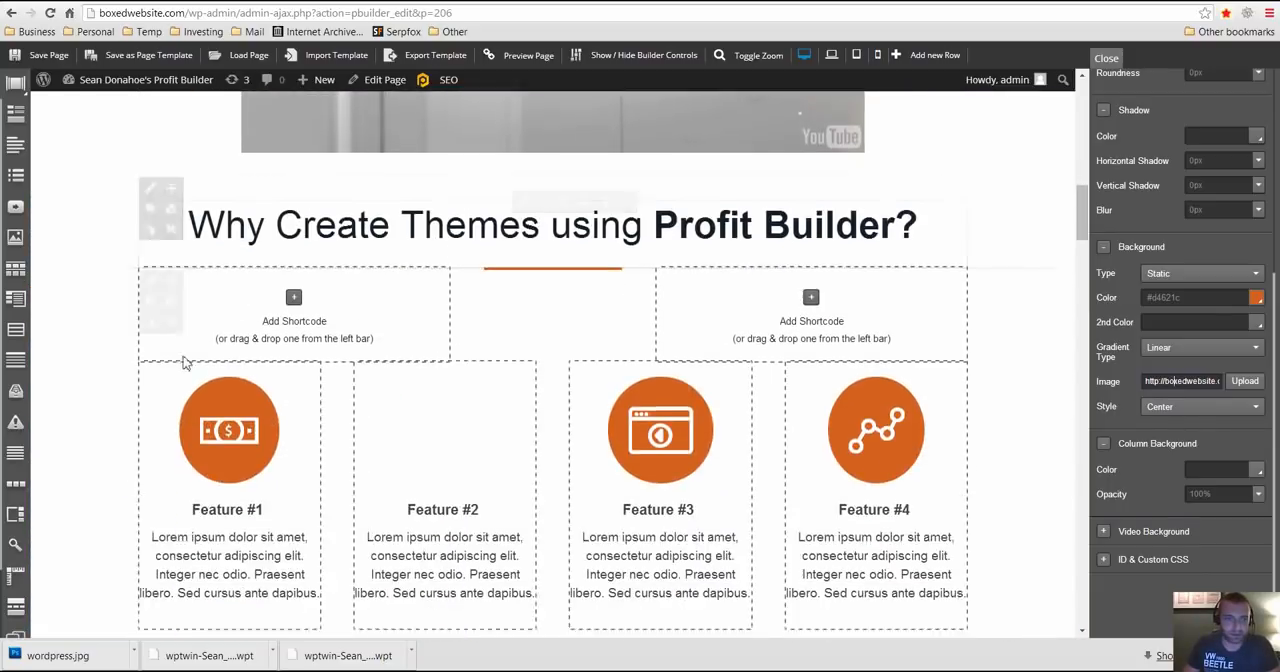
mouse_move(120, 395)
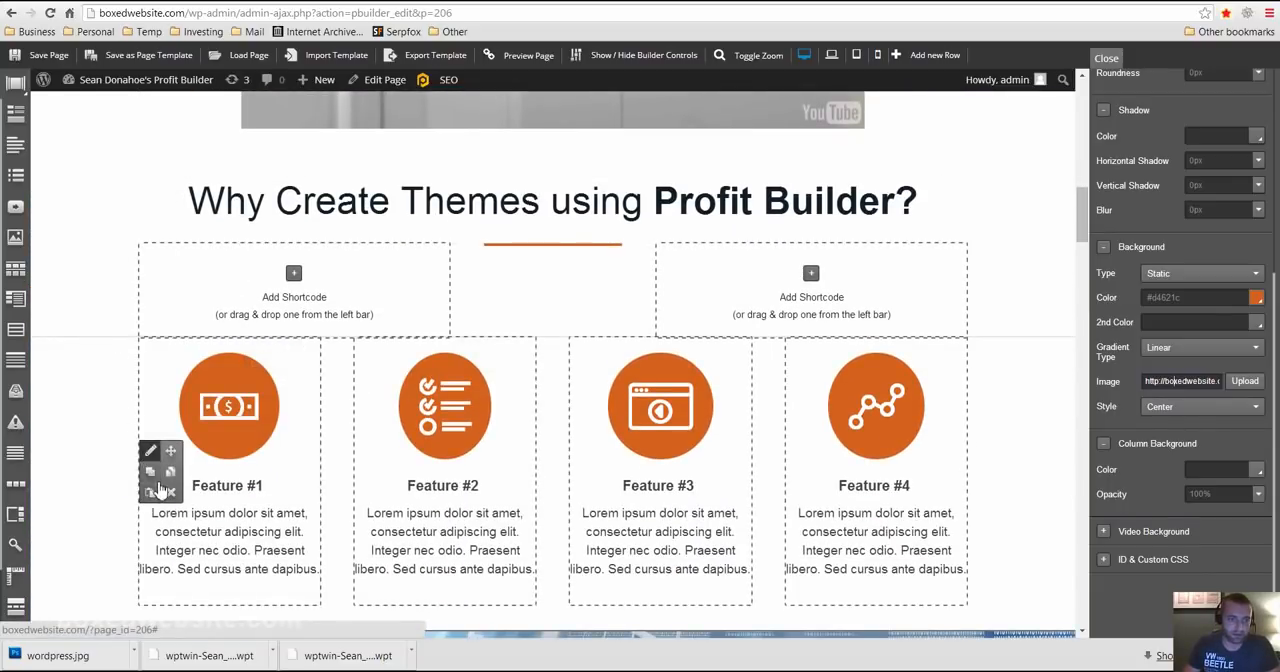
left_click(149, 456)
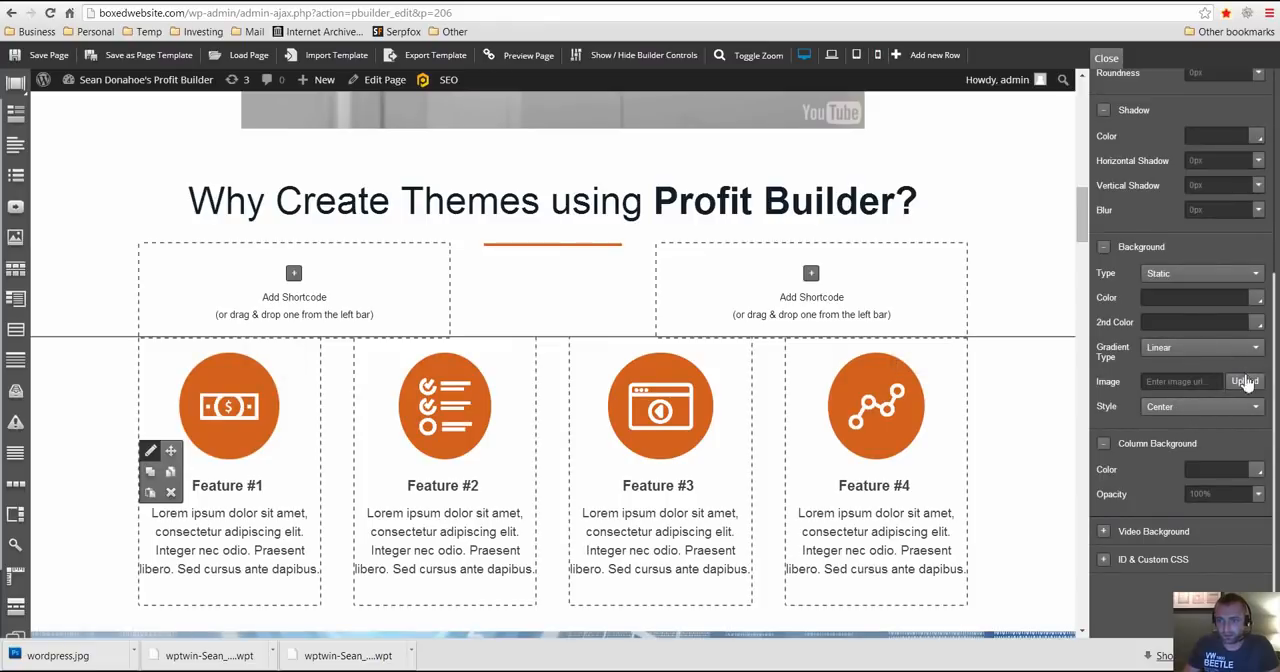
left_click(1243, 382)
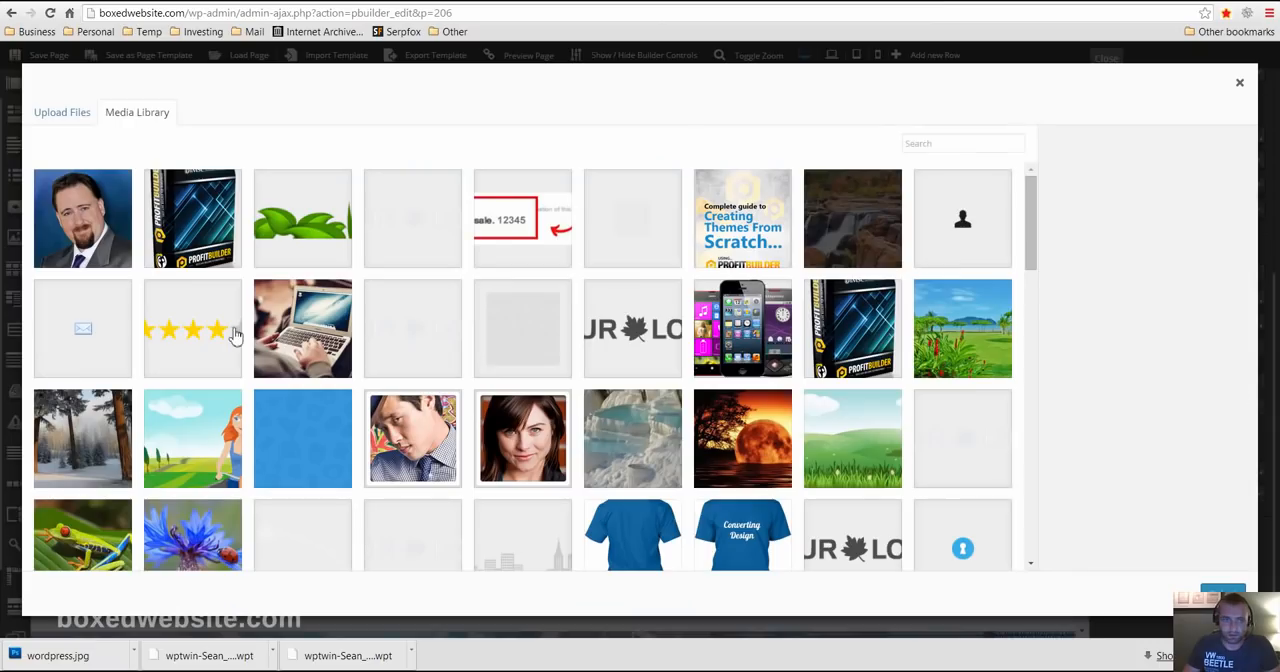
left_click(882, 231)
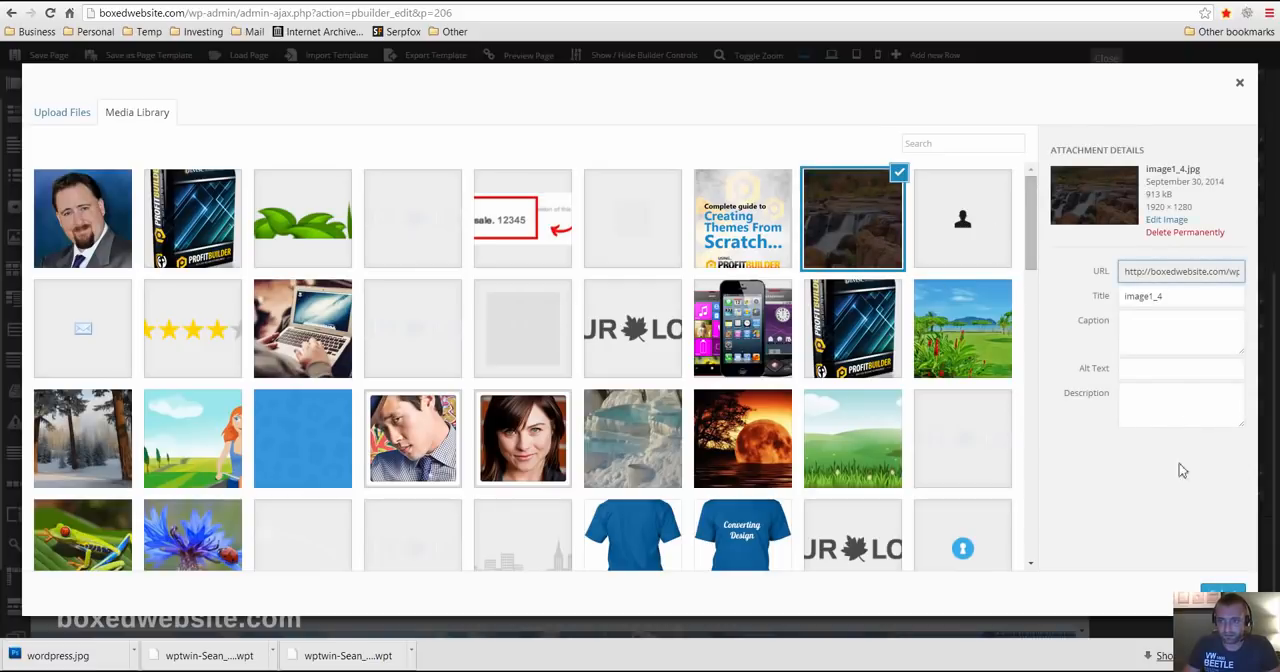
left_click(1222, 592)
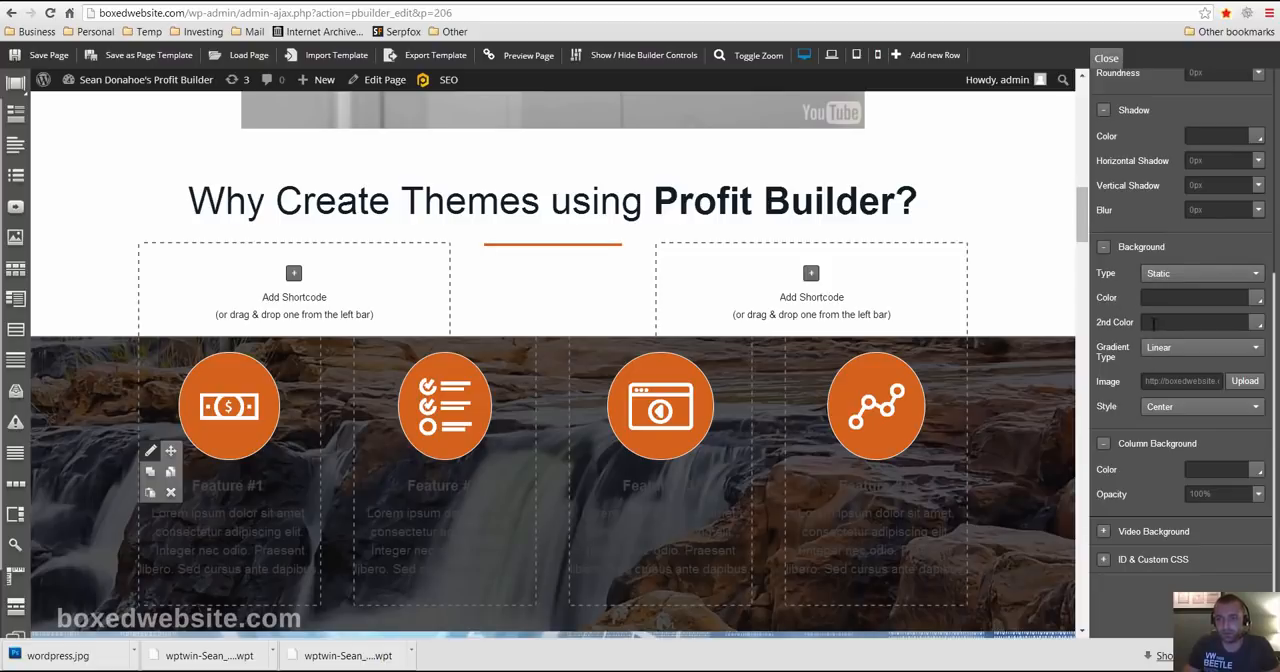
- Set the feature row's background type to Parallax and check the scrolling effect on the page
left_click(1175, 275)
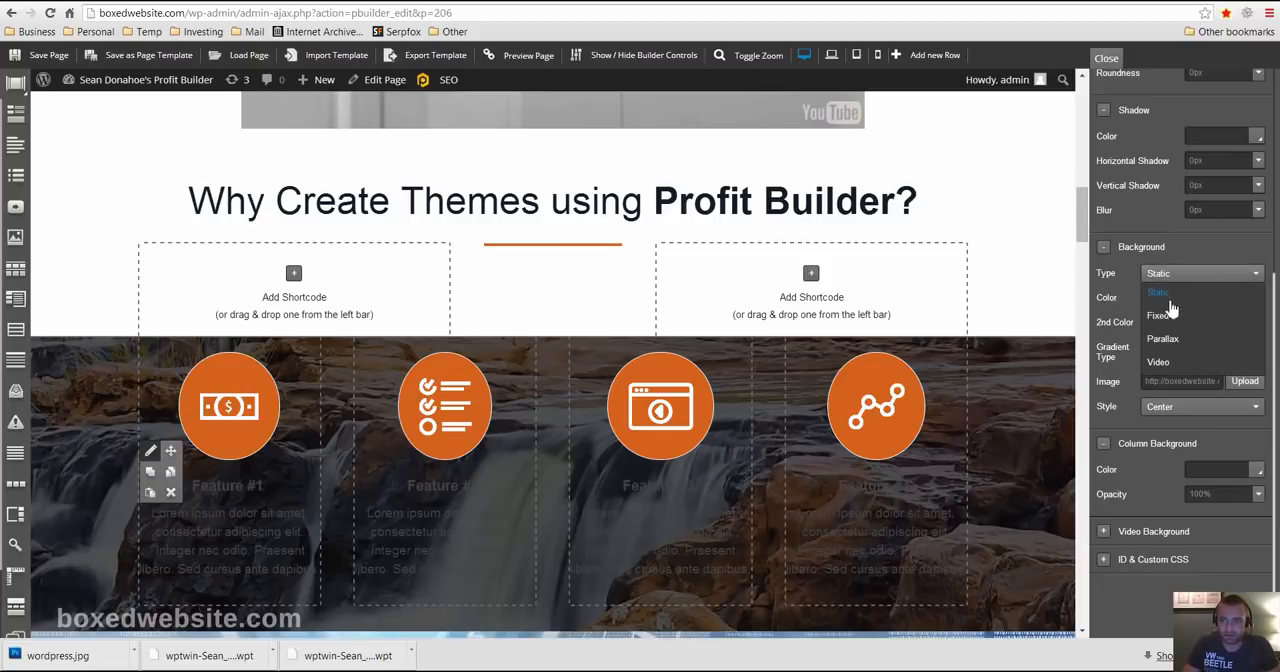
left_click(1165, 338)
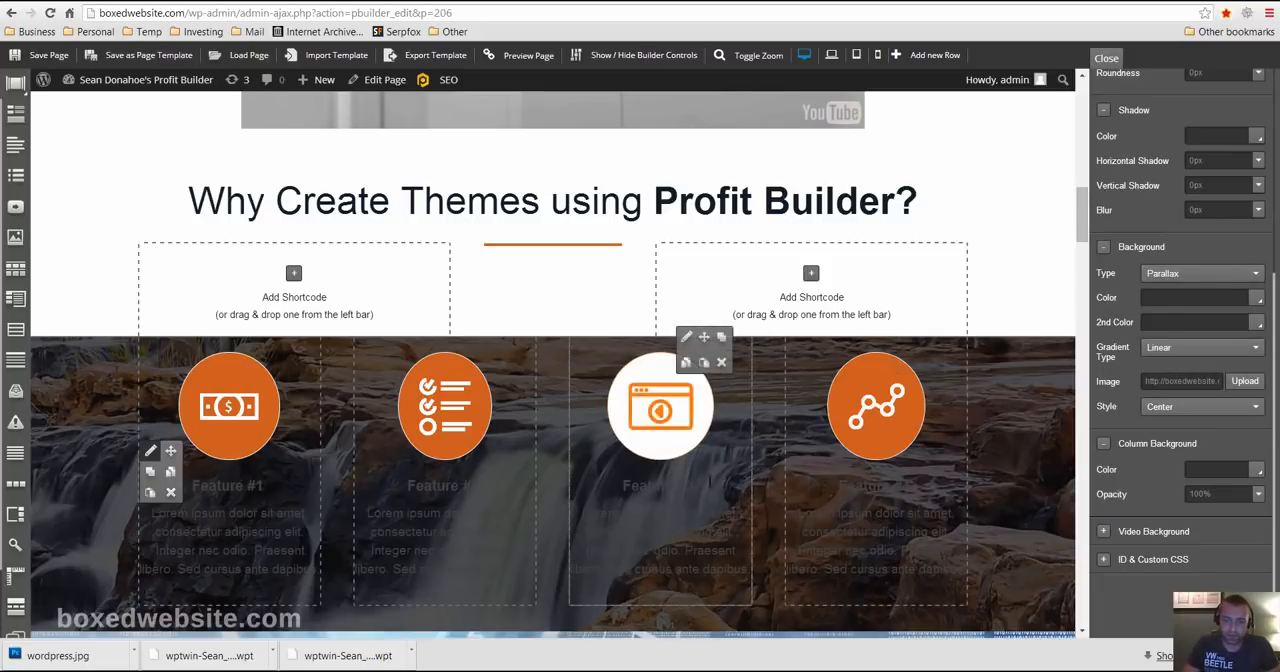
scroll(1093, 380, "down", 1)
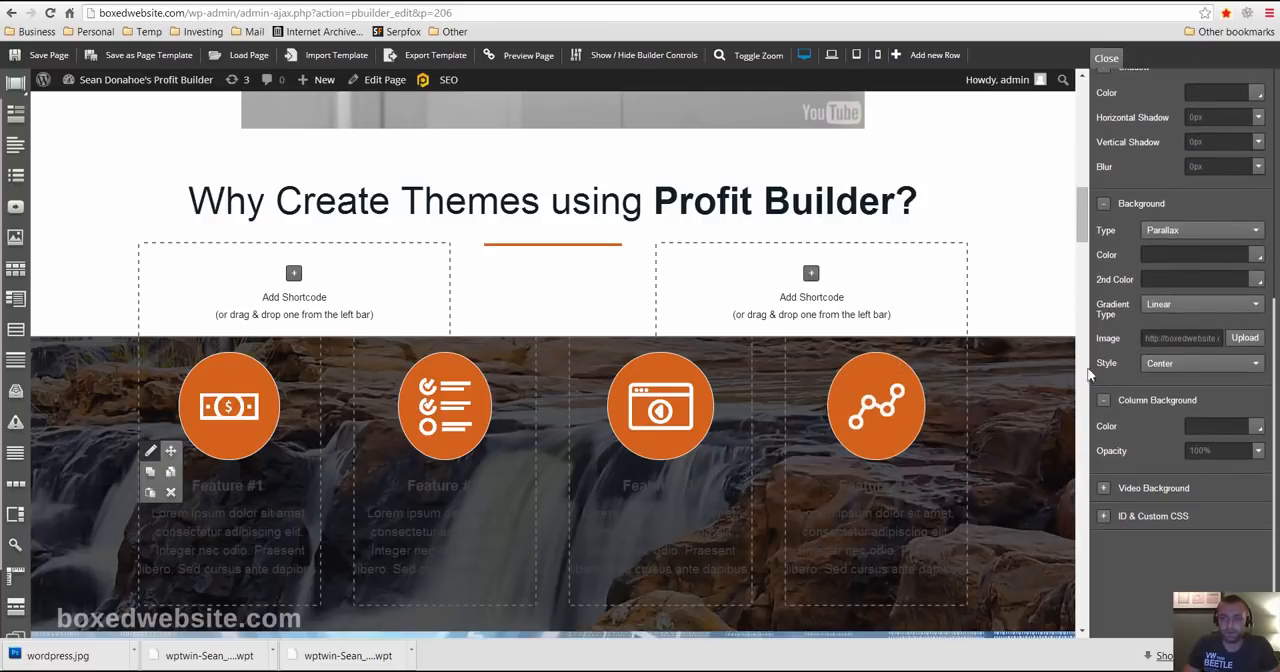
scroll(906, 420, "down", 3)
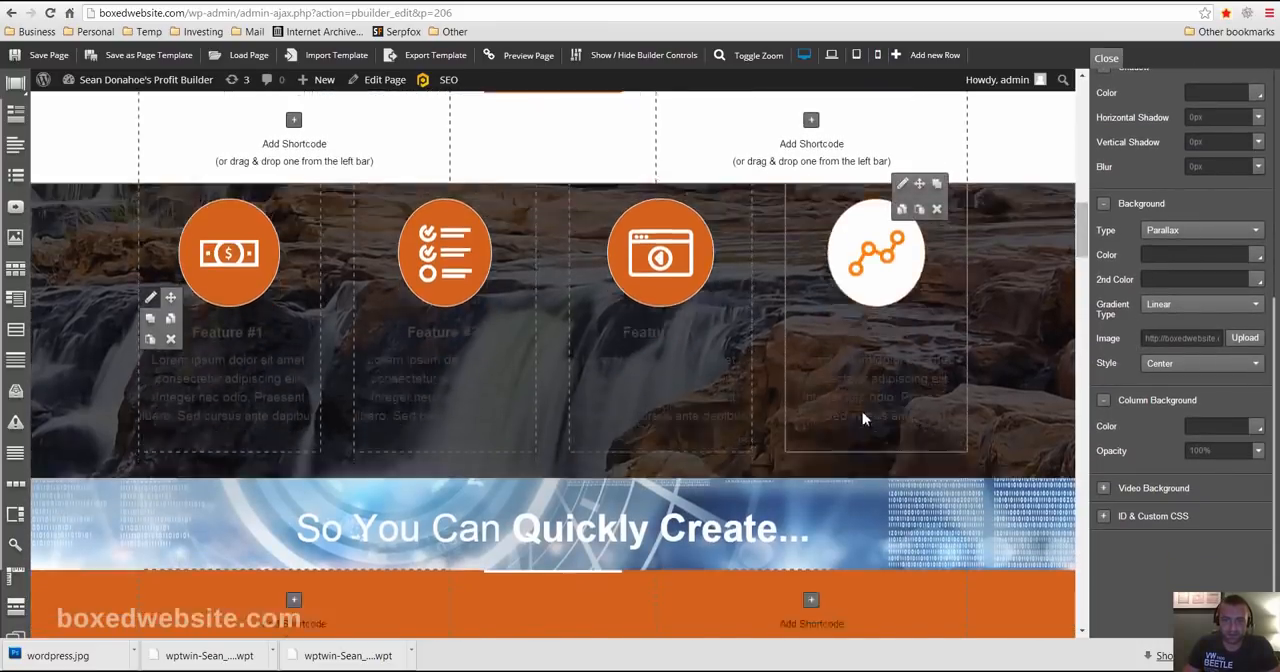
scroll(790, 370, "up", 2)
scroll(747, 358, "down", 1)
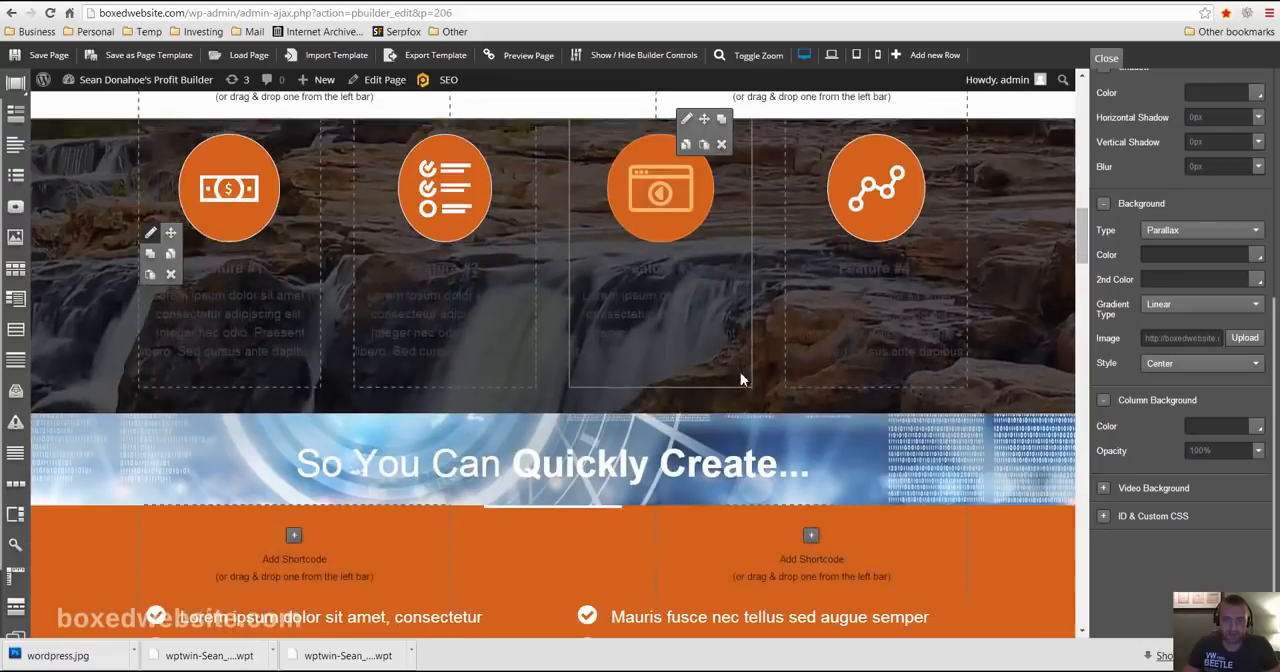
scroll(740, 372, "up", 2)
scroll(740, 372, "down", 5)
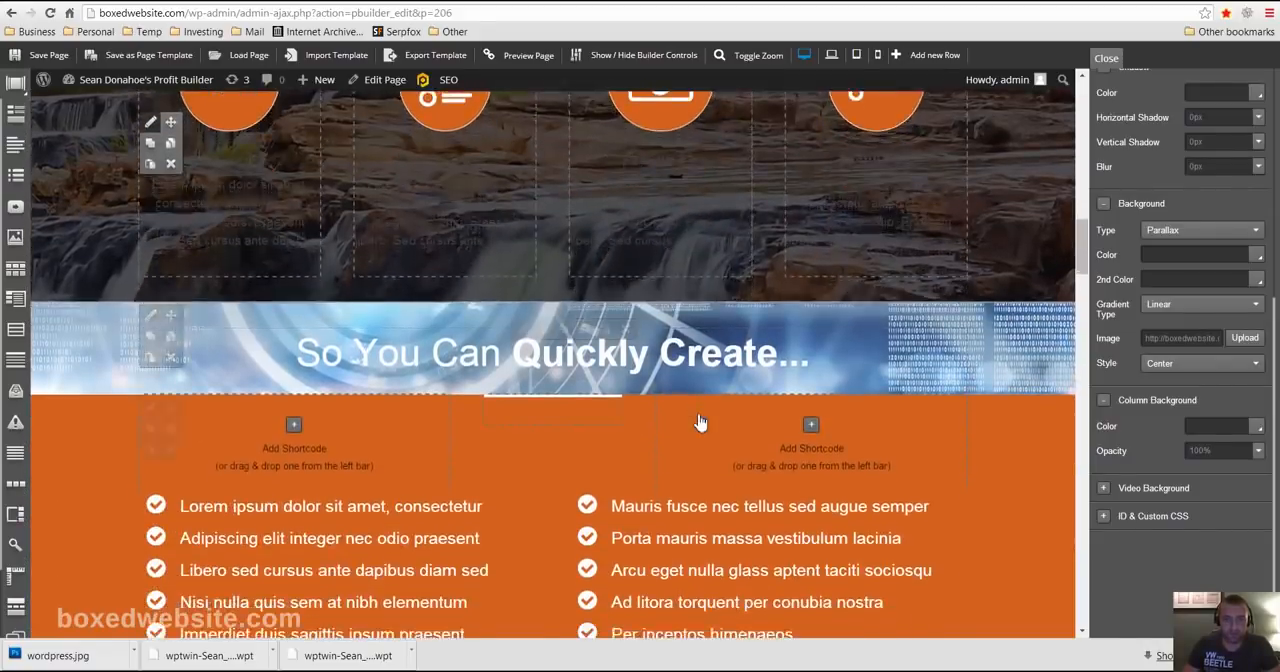
- Change the "Get Instant Access" button below the theme gallery to the Pre-Done type and look over its ready-made designs
scroll(700, 441, "down", 4)
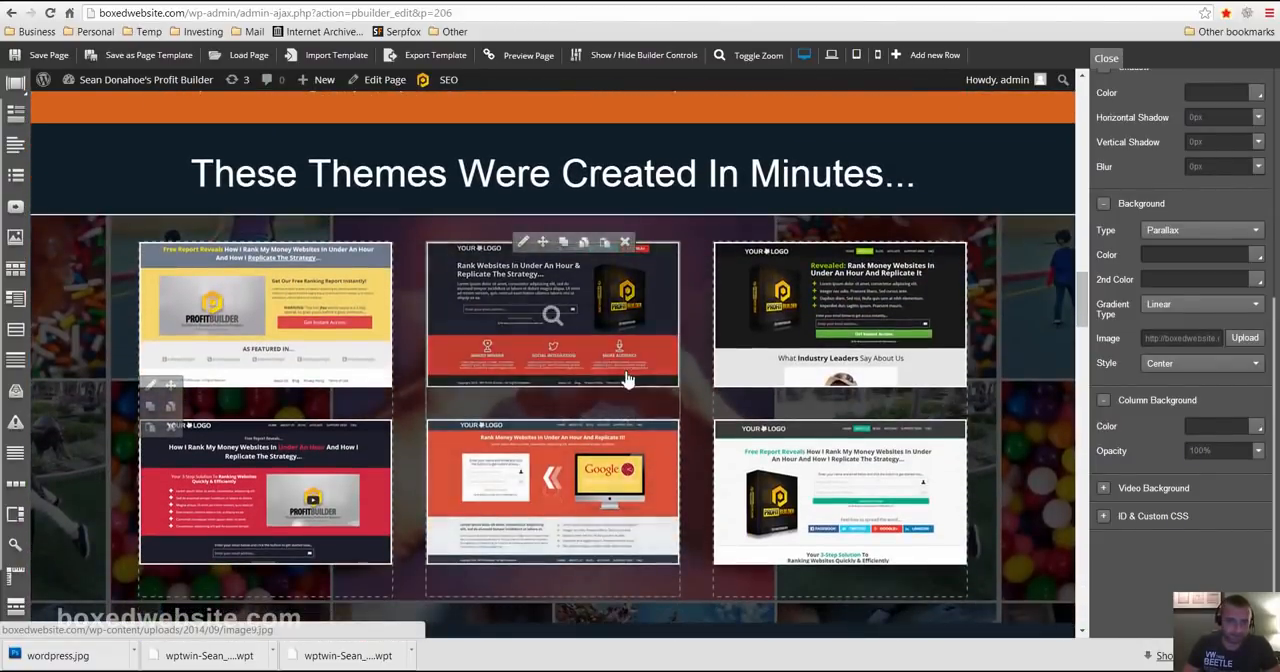
scroll(629, 374, "up", 1)
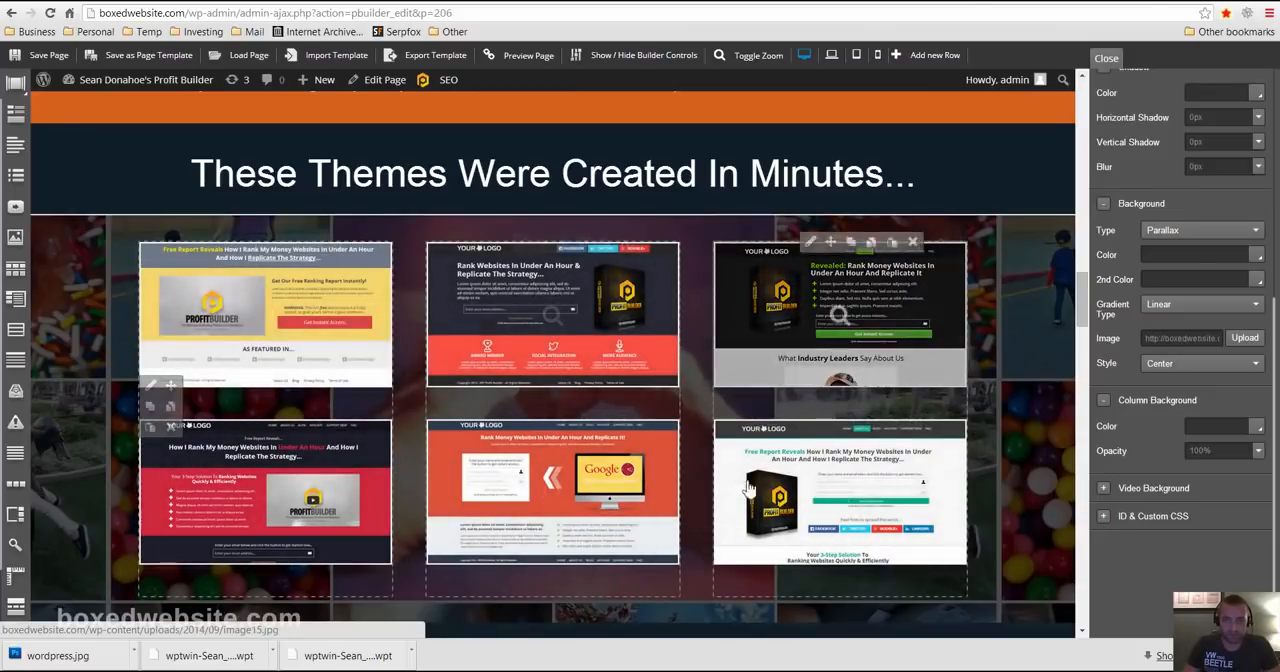
scroll(536, 470, "down", 1)
scroll(536, 470, "down", 5)
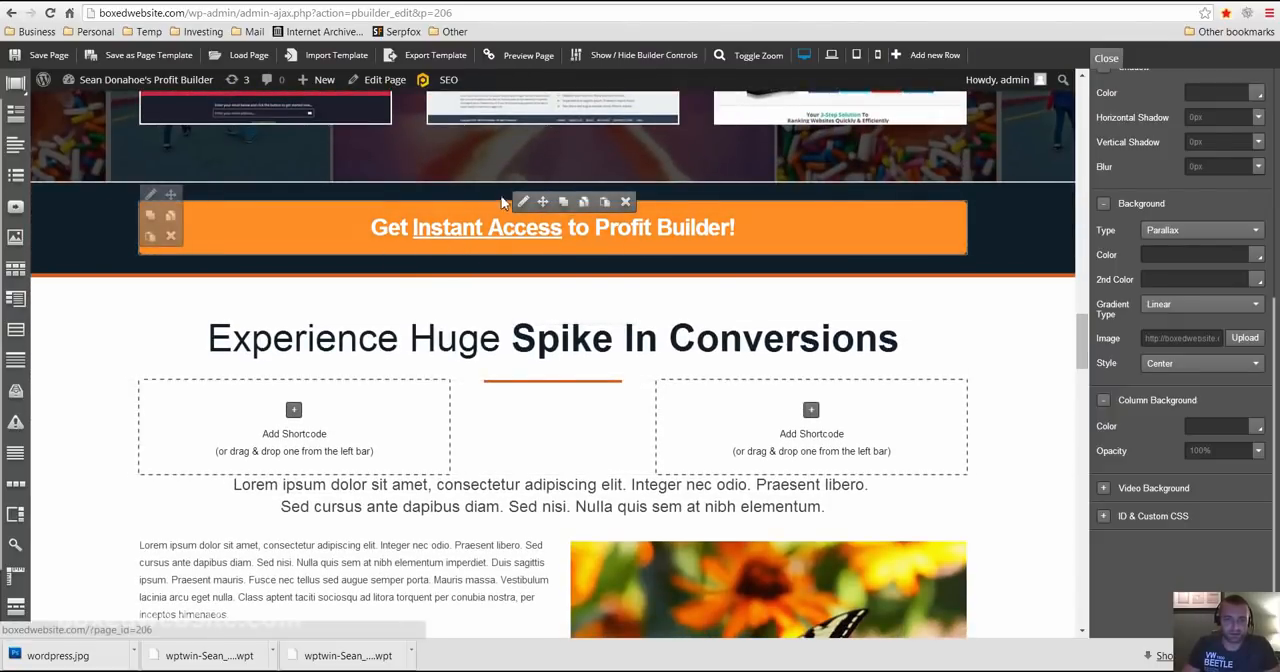
left_click(522, 201)
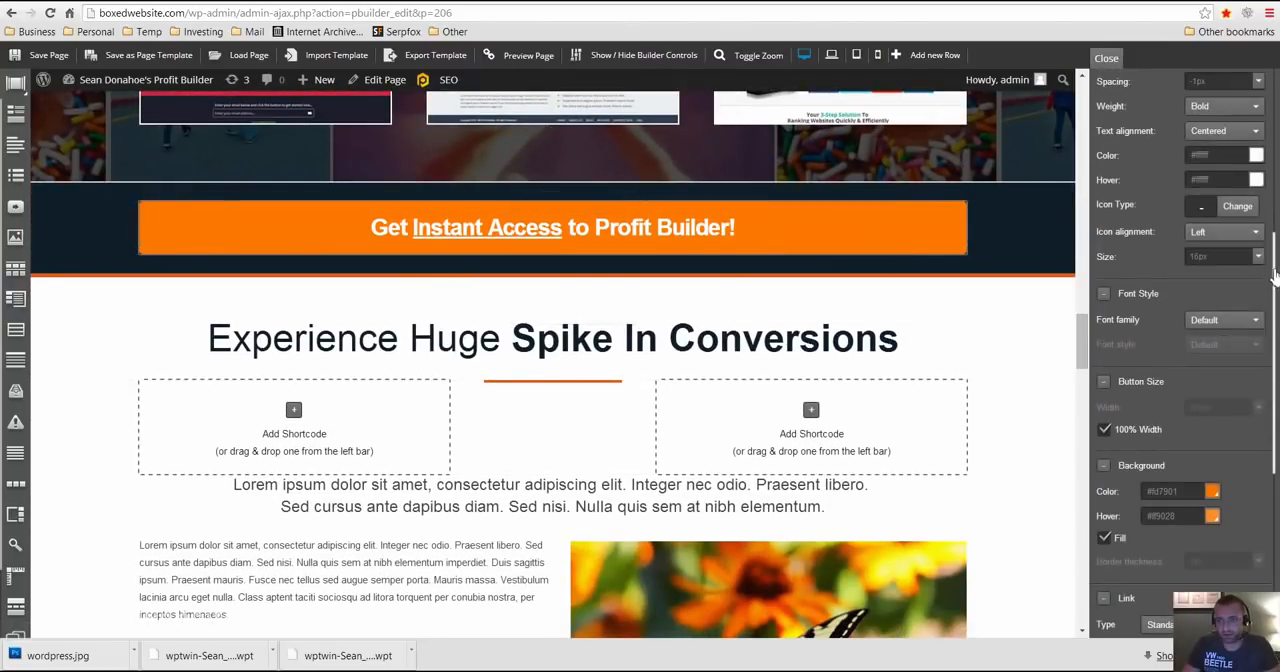
scroll(1274, 270, "up", 4)
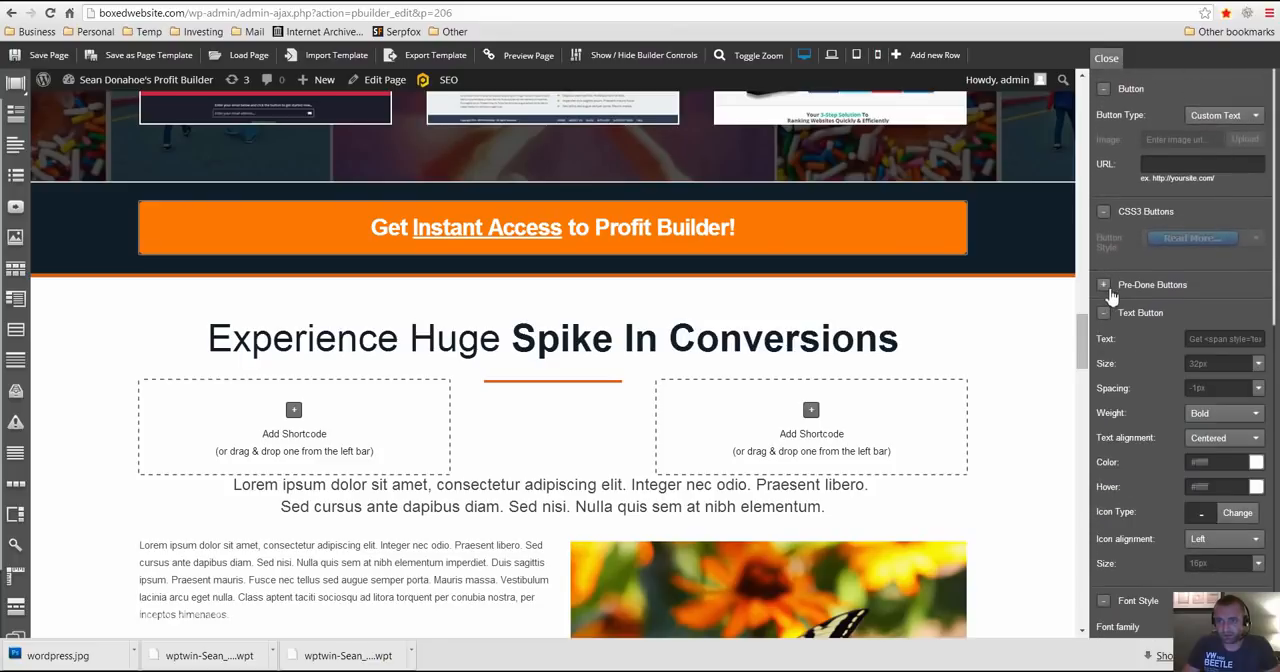
left_click(1104, 285)
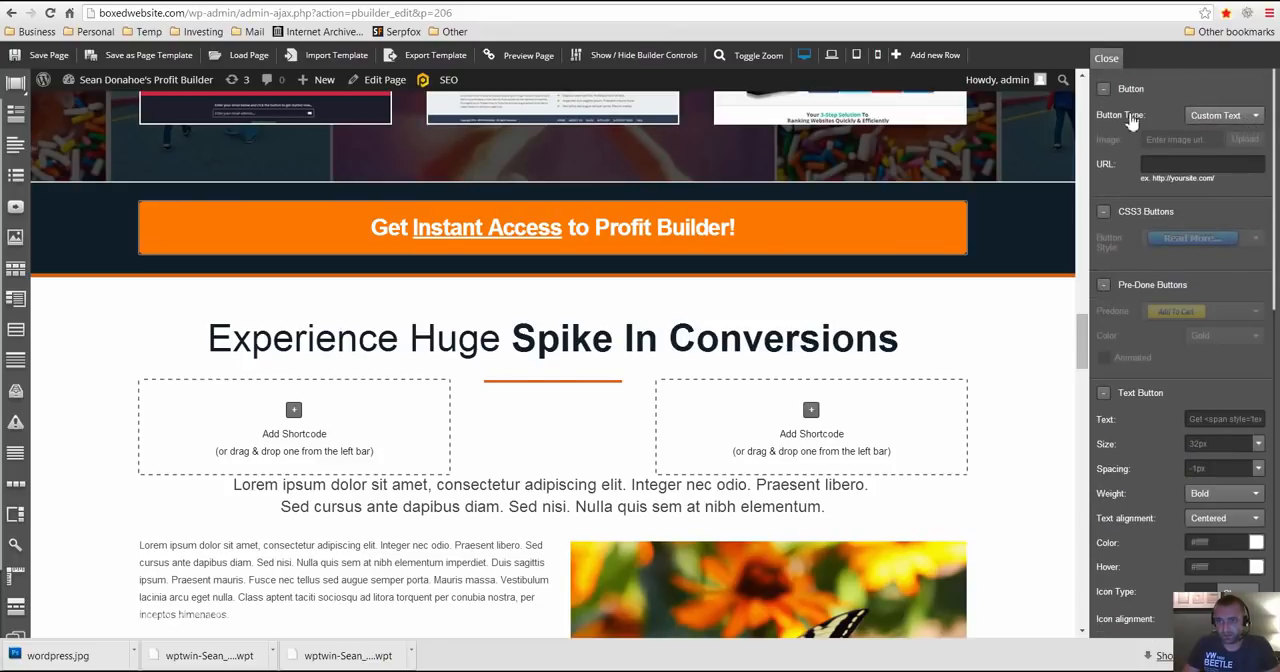
left_click(1225, 116)
left_click(1210, 180)
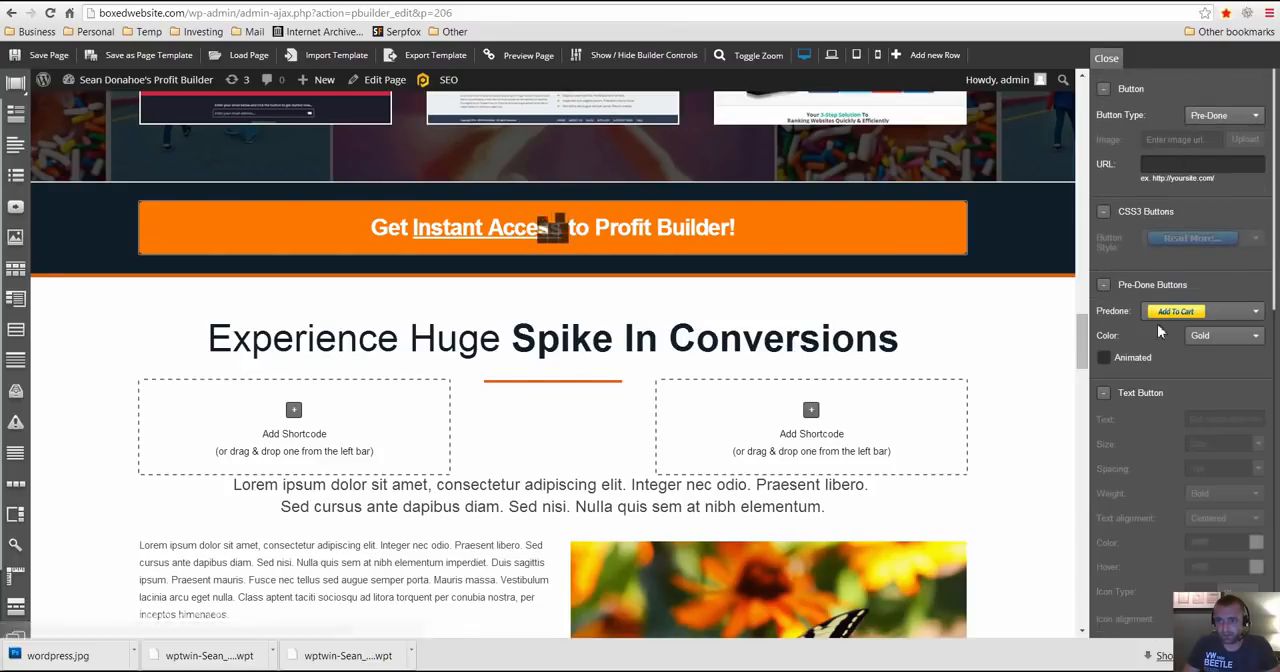
left_click(1190, 314)
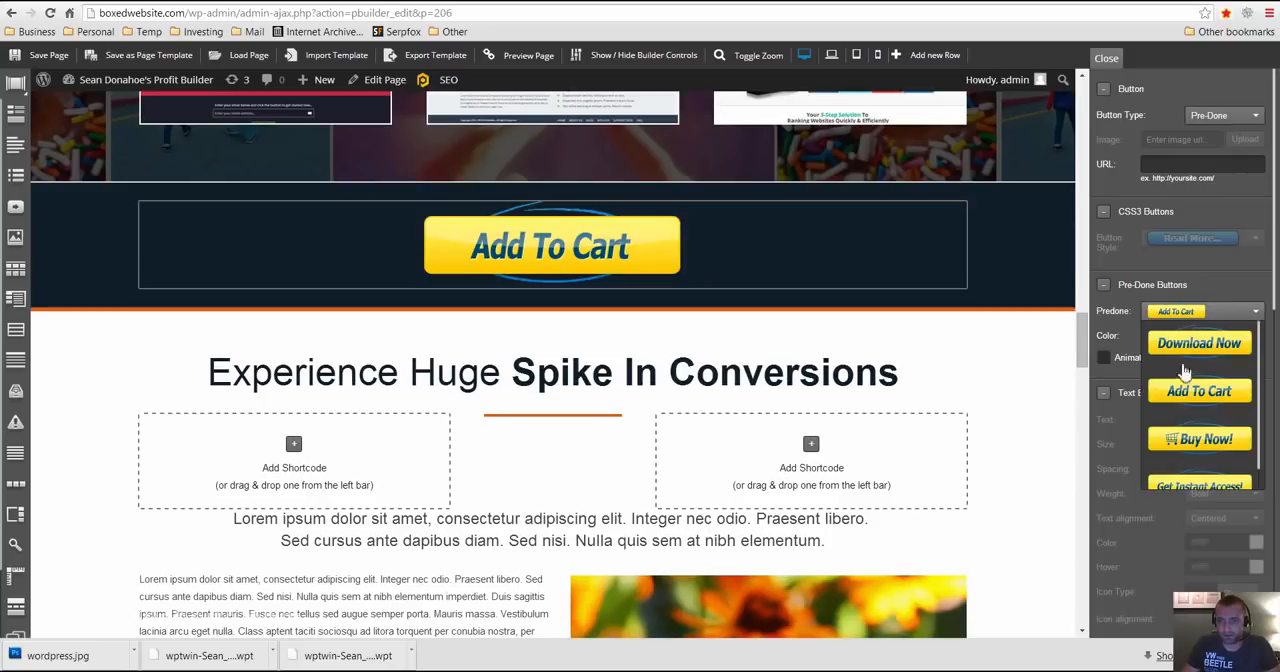
left_click(1128, 268)
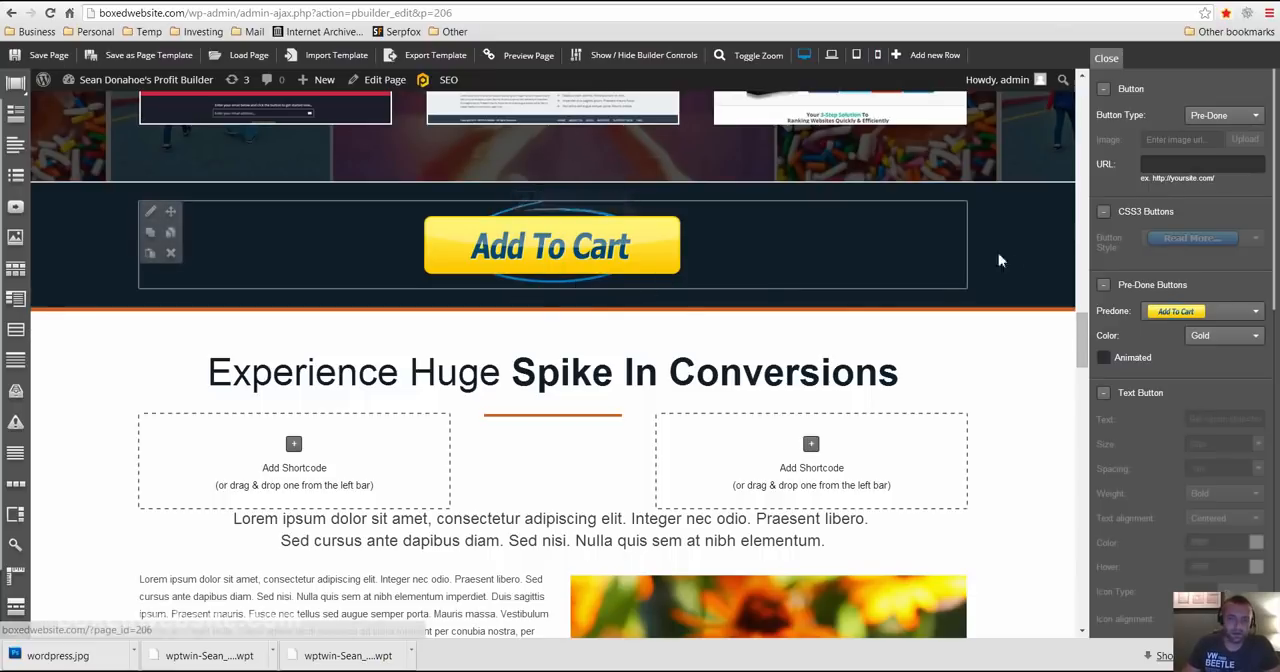
- Examine the Add To Cart button on the page and look through its remaining button settings
scroll(1000, 330, "up", 1)
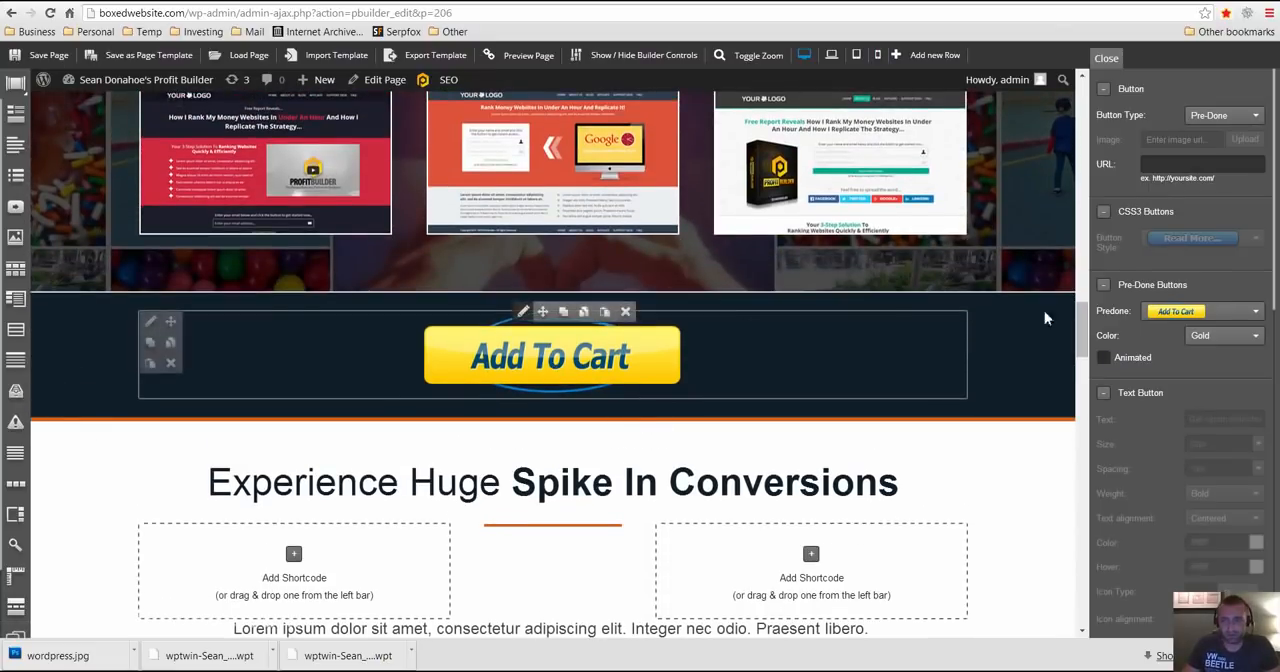
scroll(1220, 397, "down", 3)
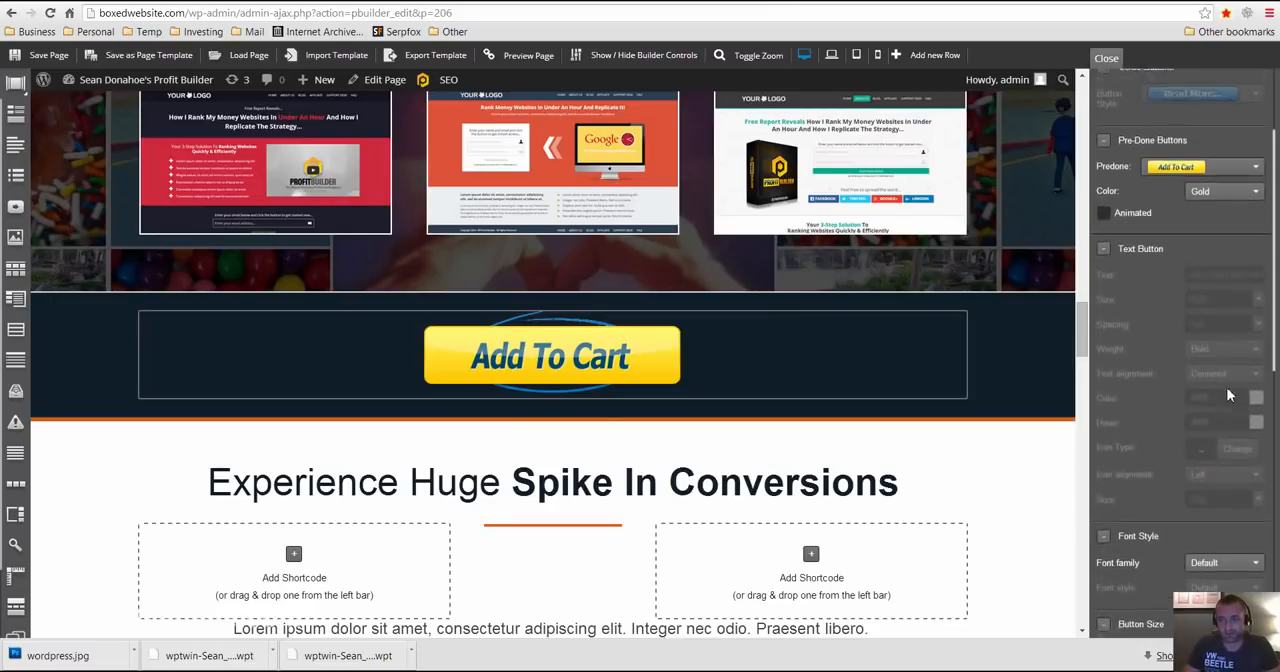
scroll(1229, 396, "up", 1)
scroll(1186, 433, "down", 3)
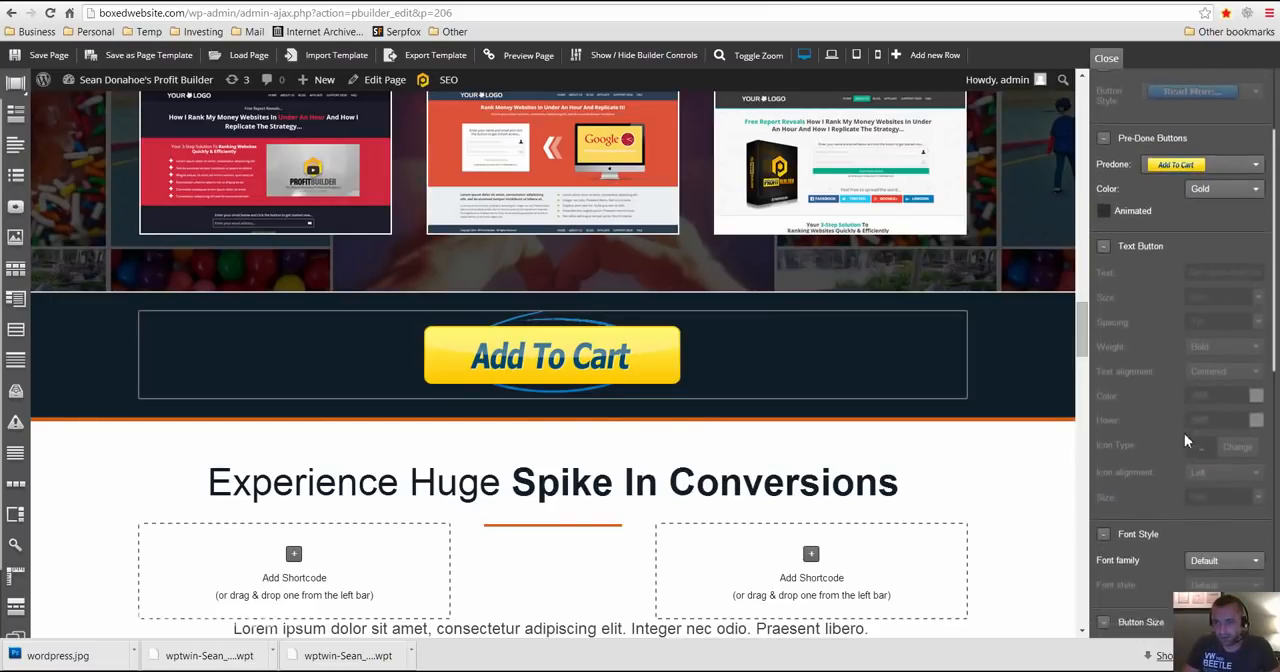
scroll(1200, 400, "up", 2)
scroll(1206, 350, "up", 3)
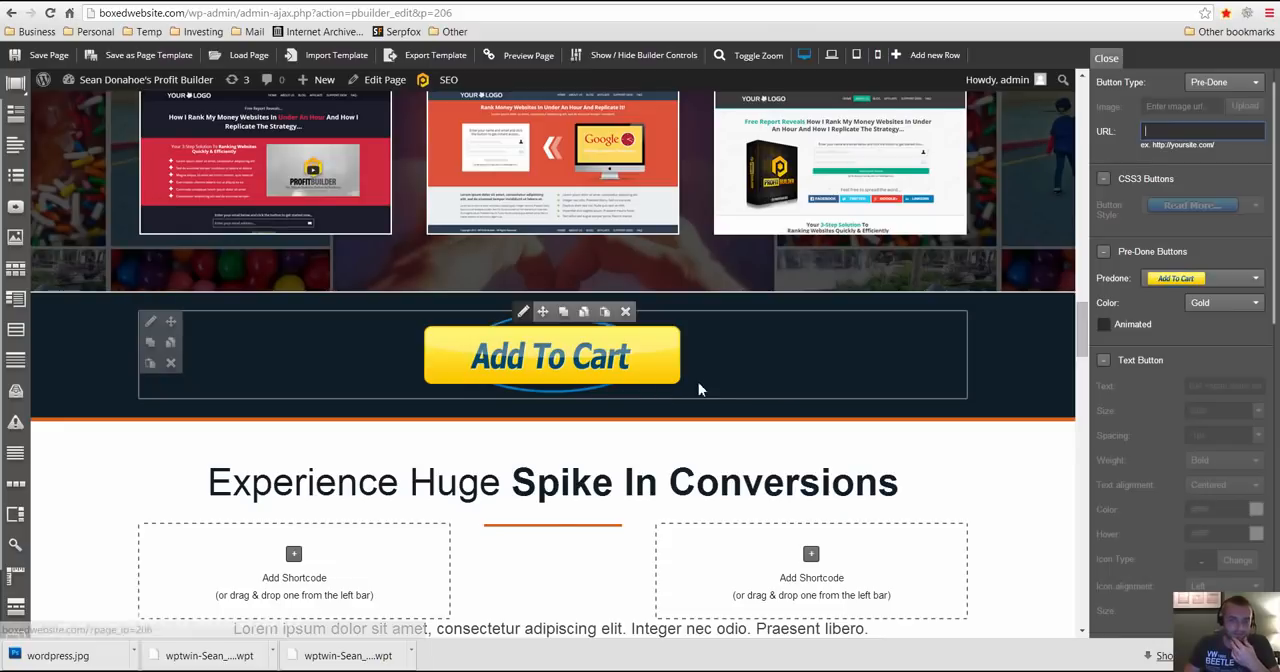
- Review the landing page's sections down through the testimonials to the "7-Day Money Back Guarantee" and back up to "Why Create Themes"
scroll(704, 390, "down", 2)
scroll(645, 422, "down", 2)
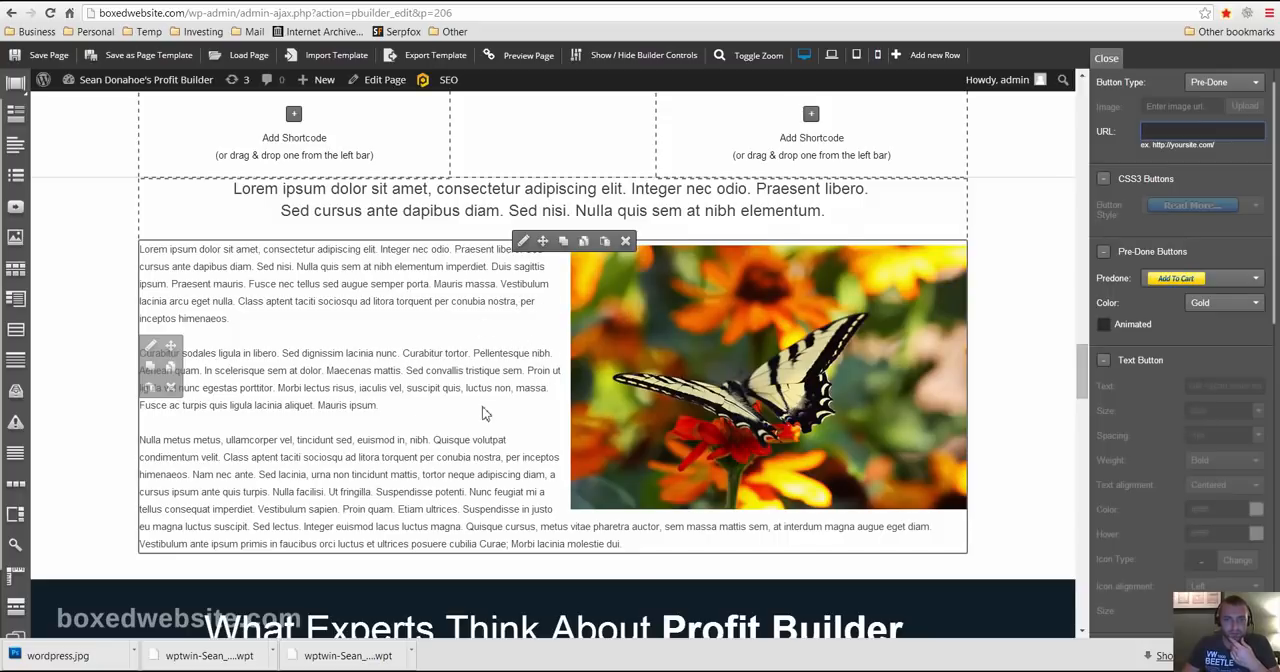
scroll(482, 412, "down", 1)
scroll(430, 414, "up", 1)
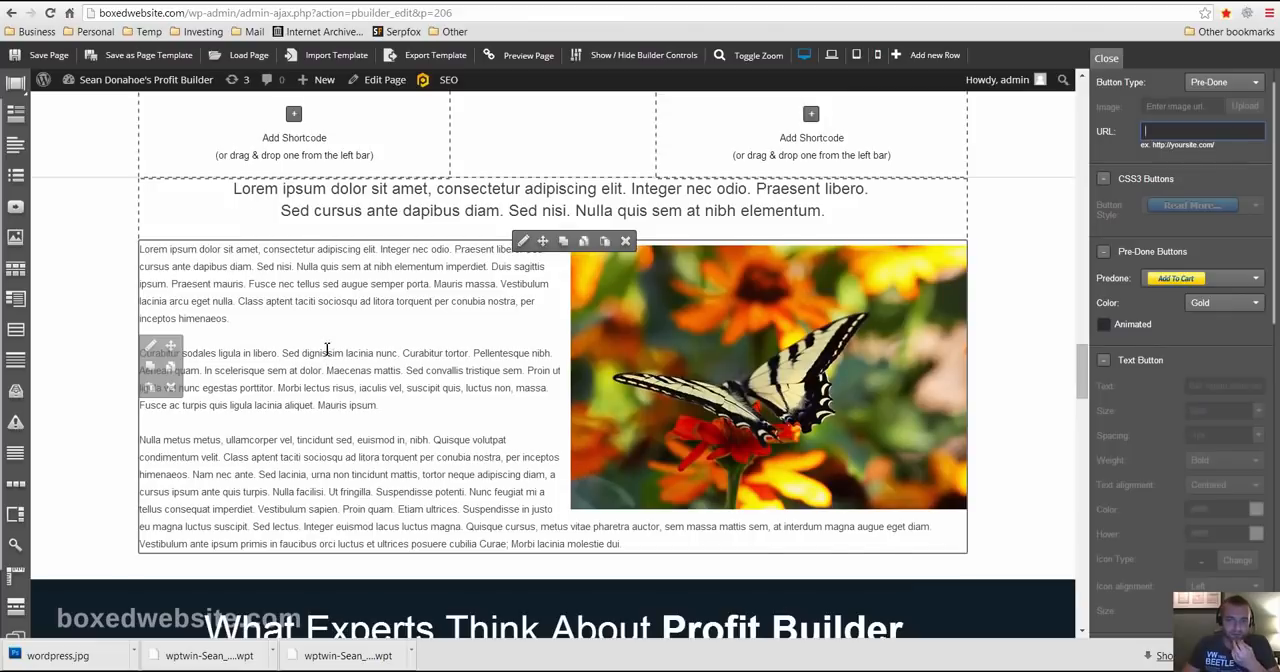
scroll(326, 349, "down", 3)
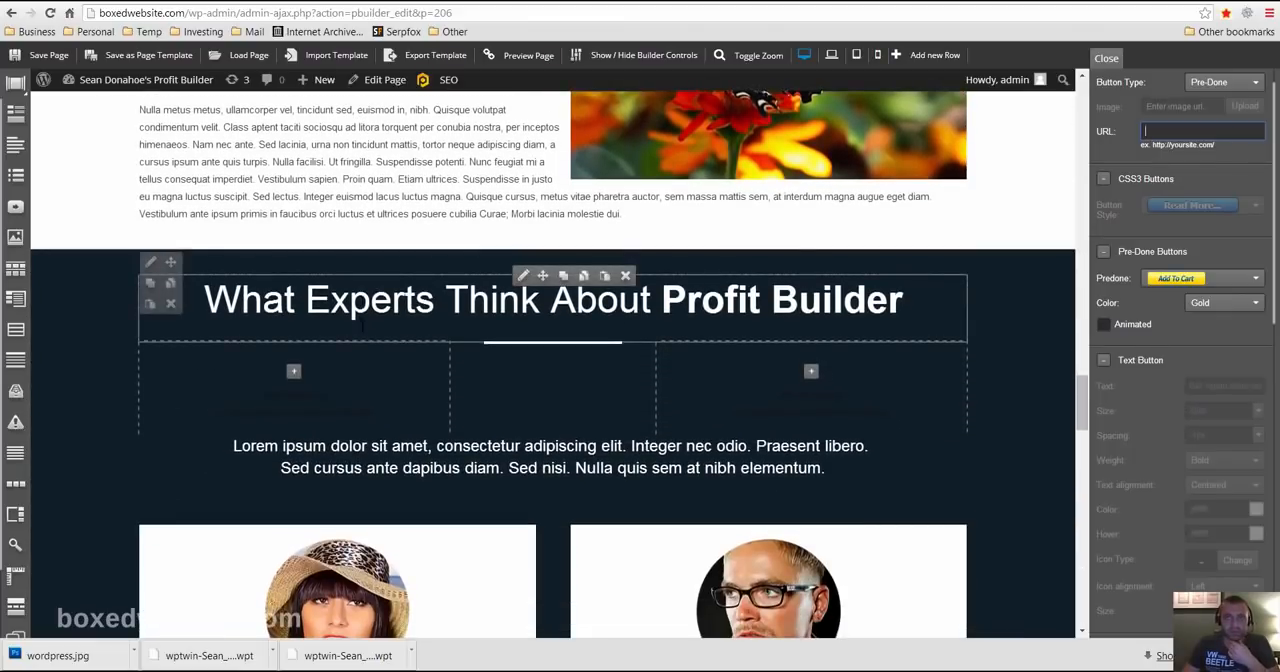
scroll(540, 400, "down", 4)
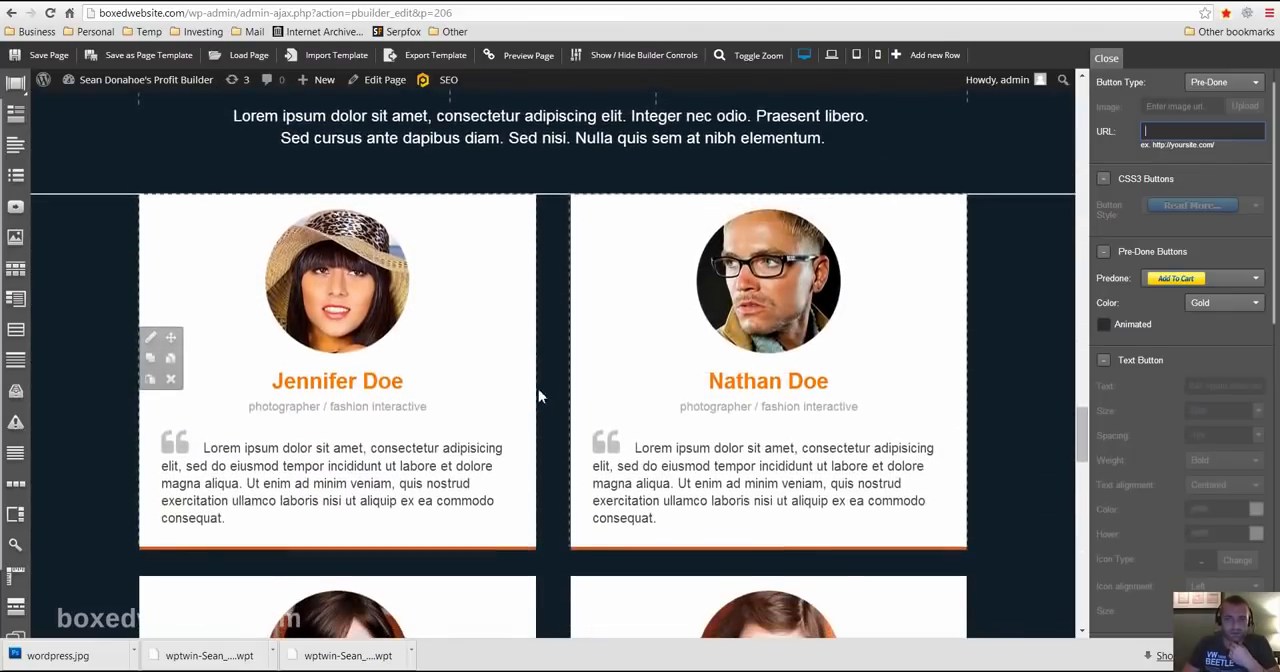
scroll(522, 313, "down", 5)
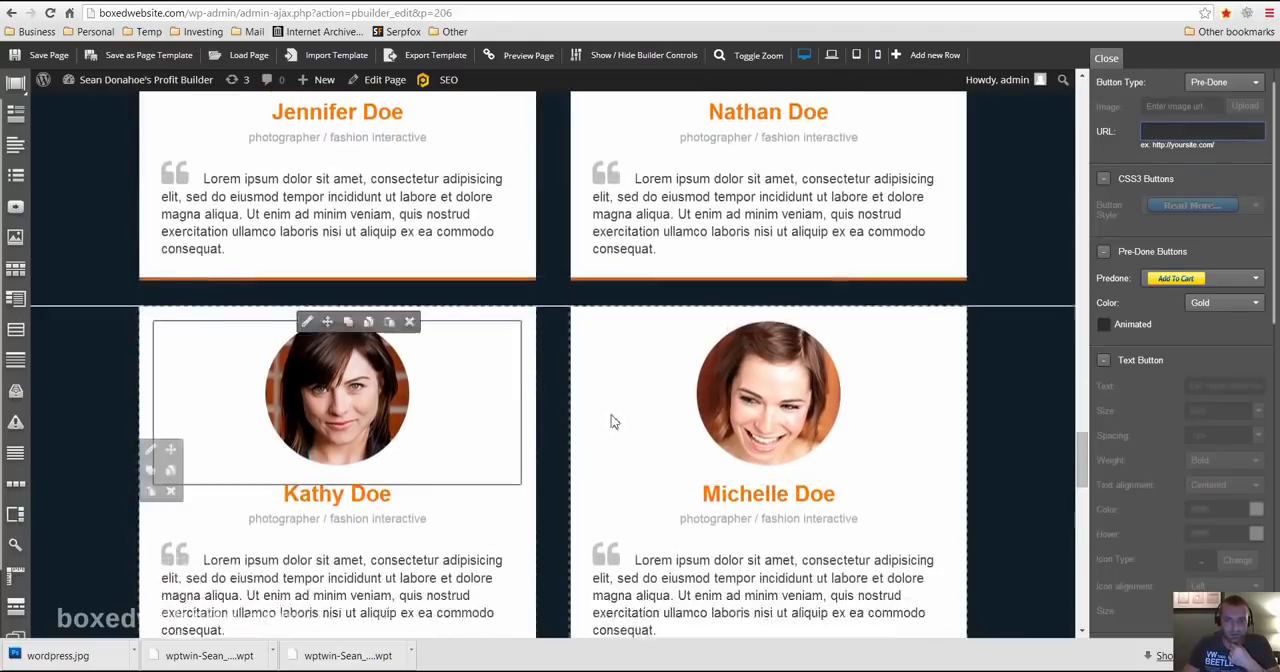
scroll(444, 314, "down", 10)
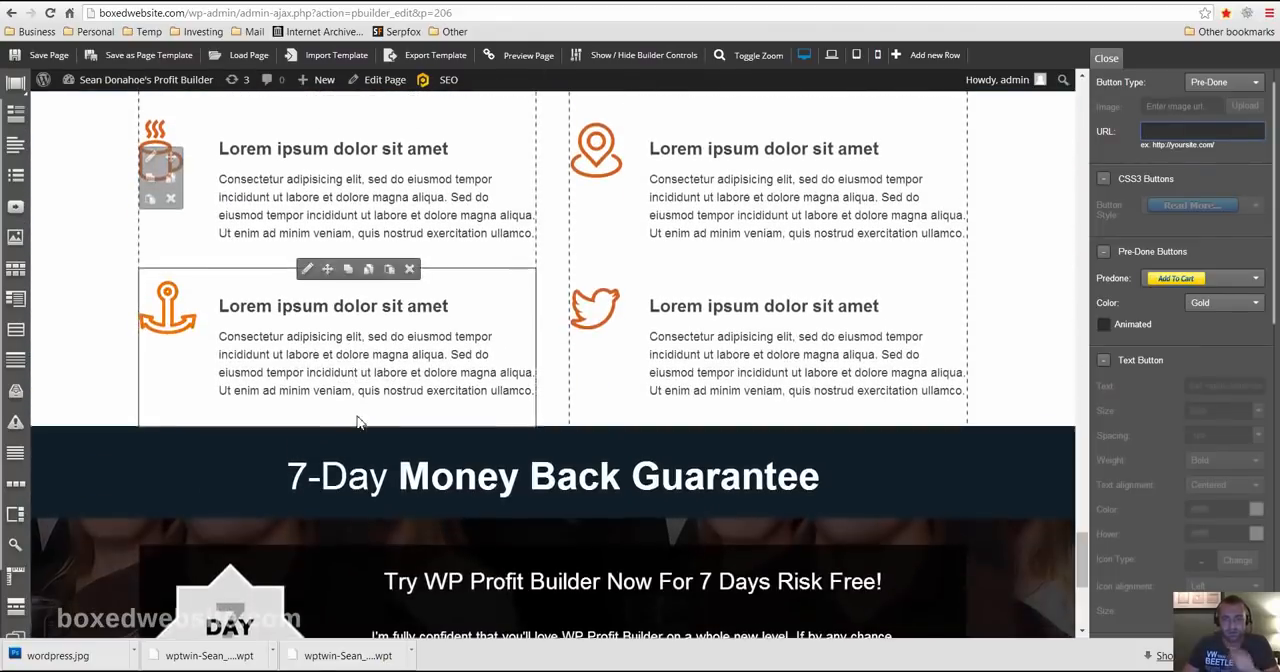
scroll(474, 437, "up", 18)
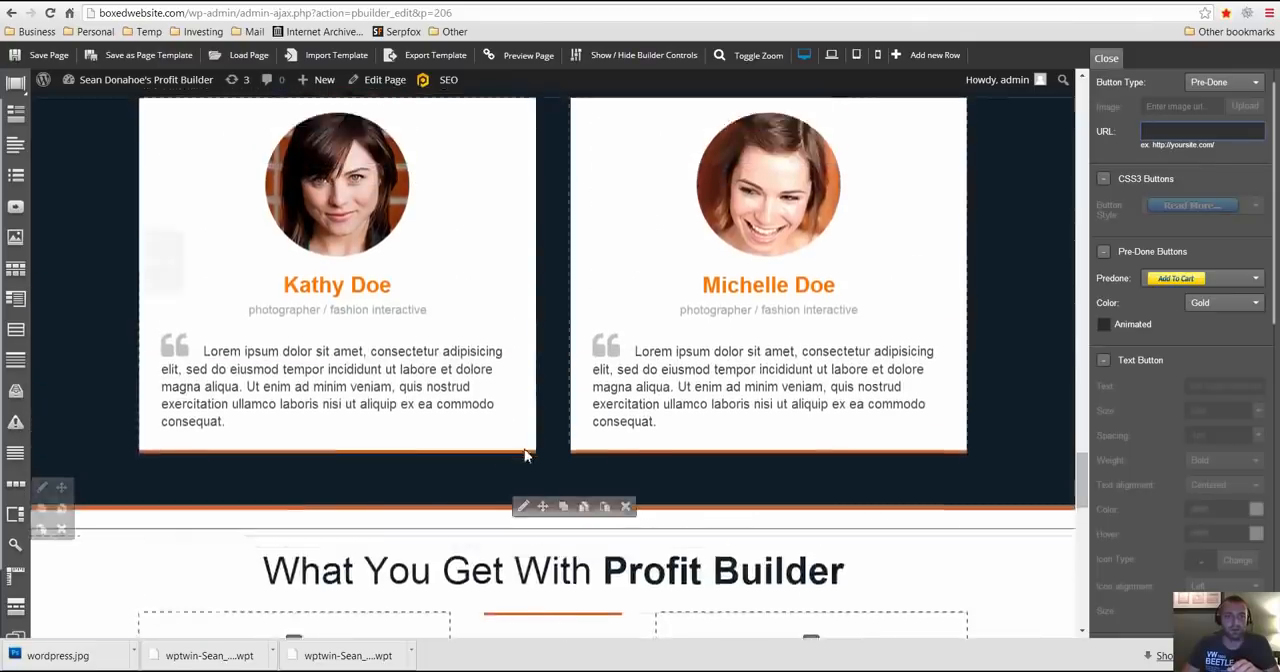
scroll(502, 448, "up", 20)
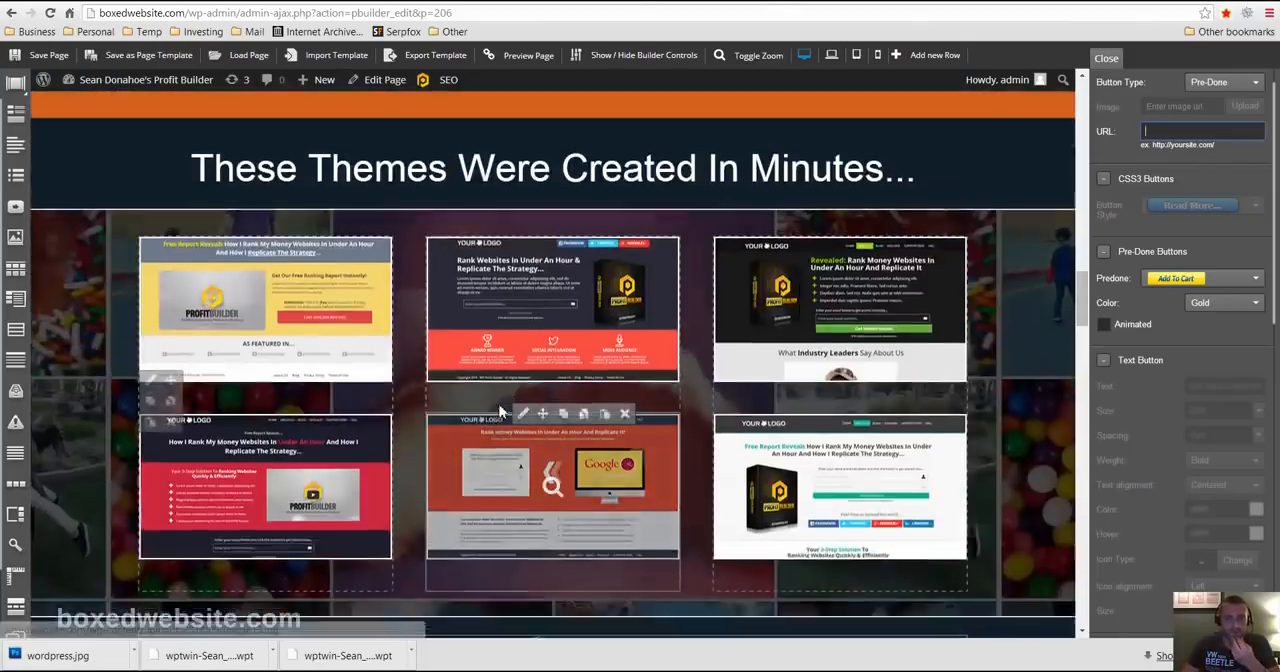
scroll(497, 385, "up", 9)
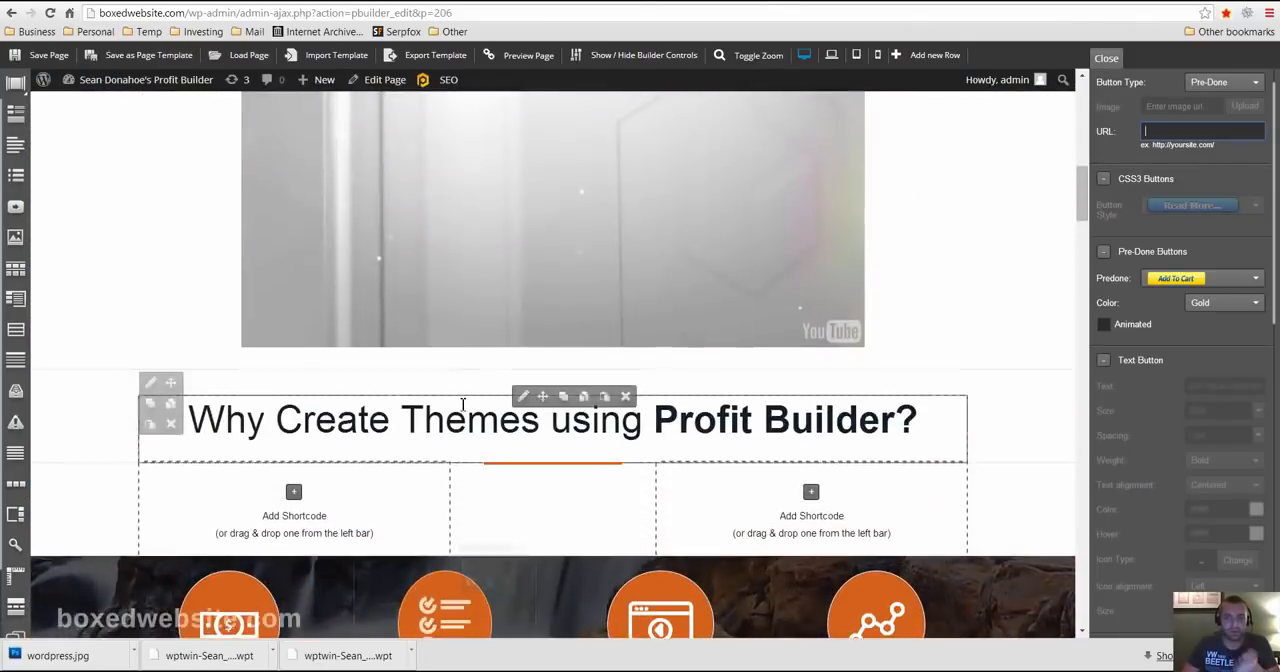
- Duplicate the "Watch The Plugin In Action" video row with the night skyline background, keeping the copy when asked about deletion
scroll(455, 420, "up", 3)
scroll(306, 494, "down", 3)
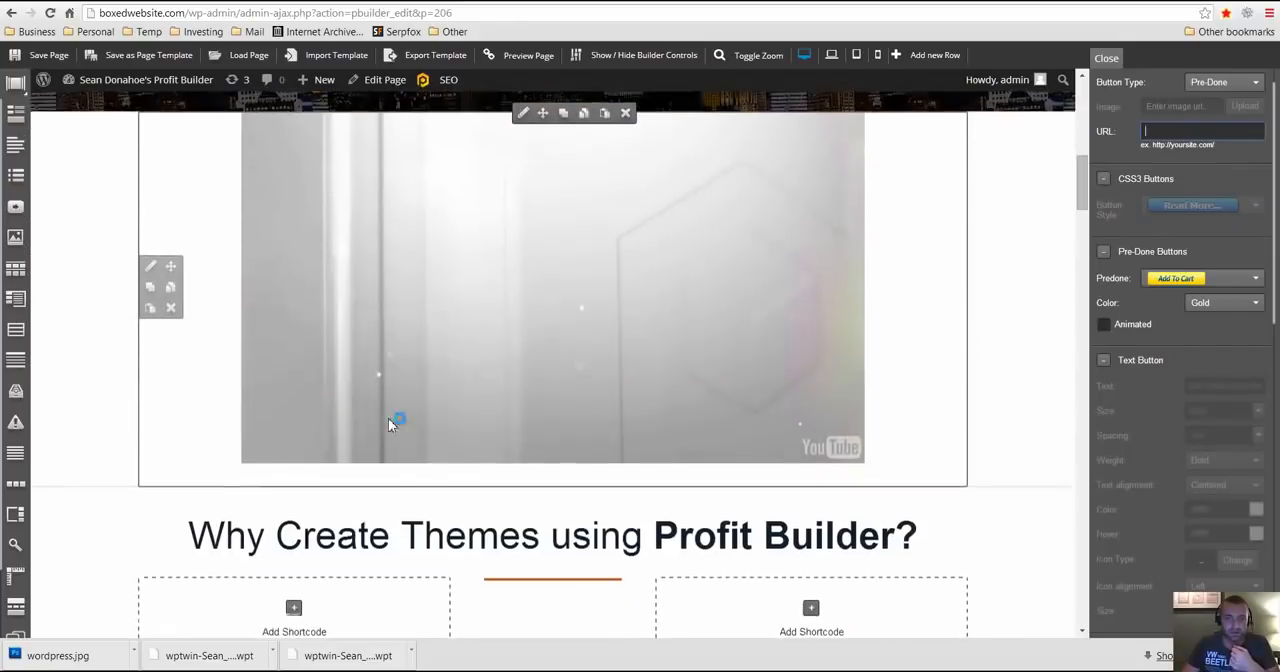
left_click(487, 273)
scroll(391, 394, "down", 2)
scroll(420, 402, "up", 8)
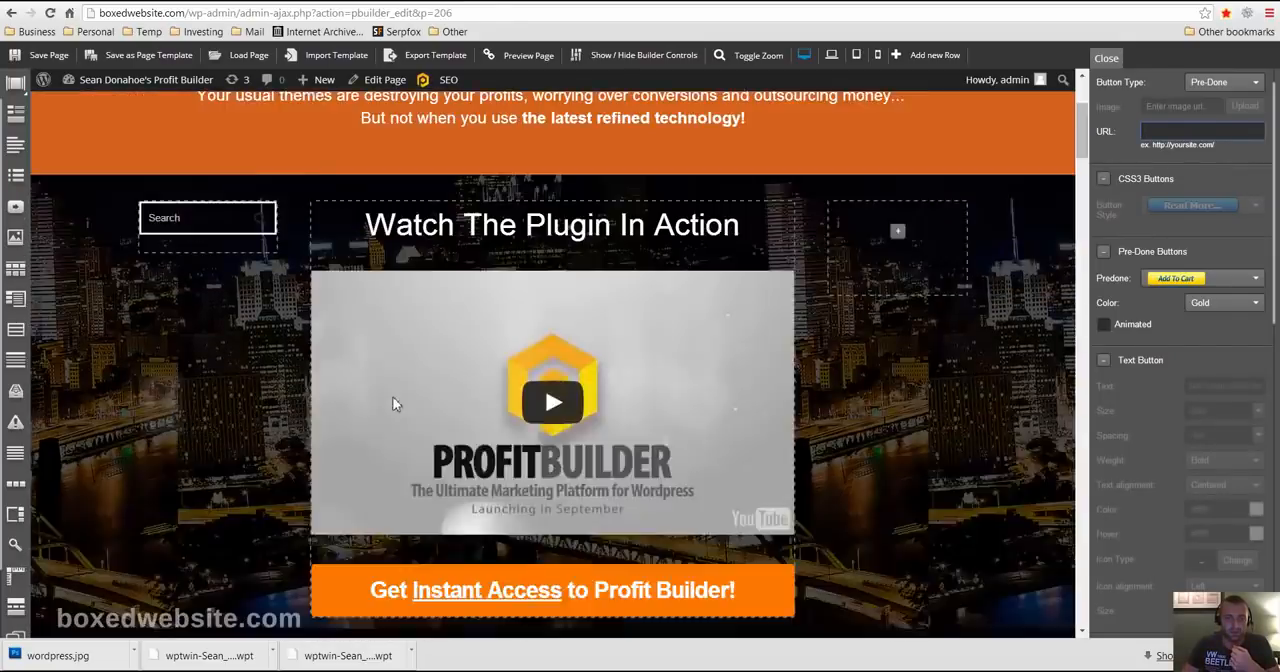
scroll(420, 402, "down", 5)
scroll(563, 214, "up", 2)
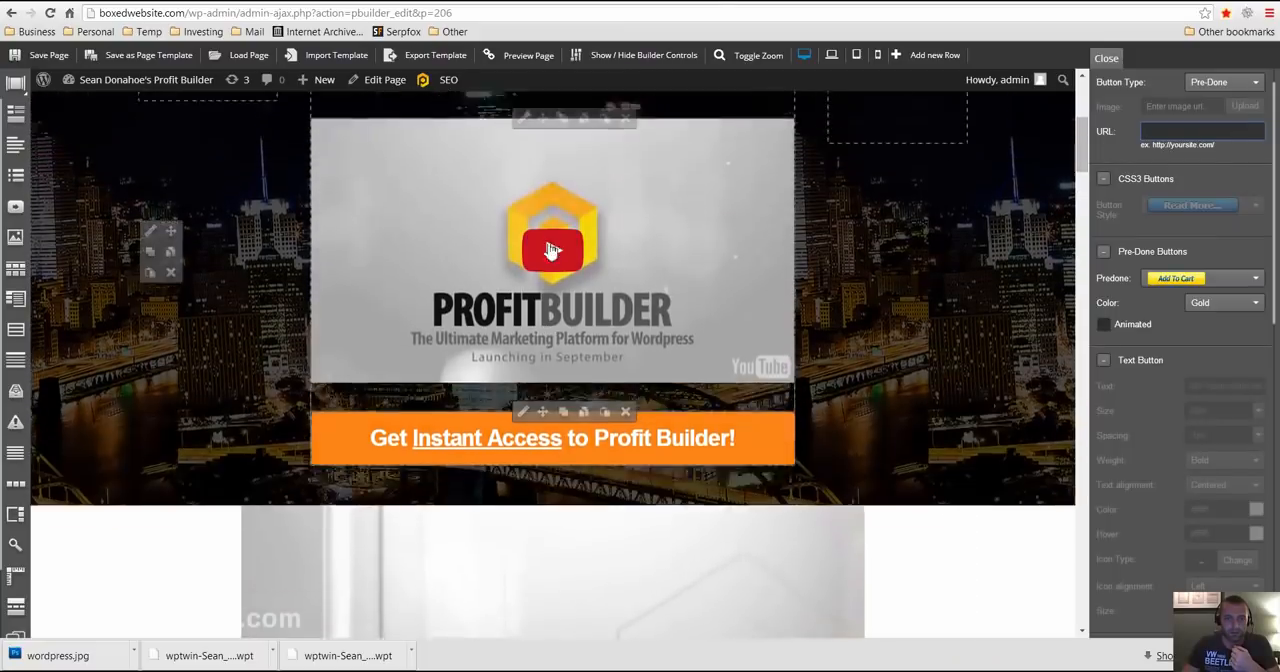
scroll(285, 289, "up", 2)
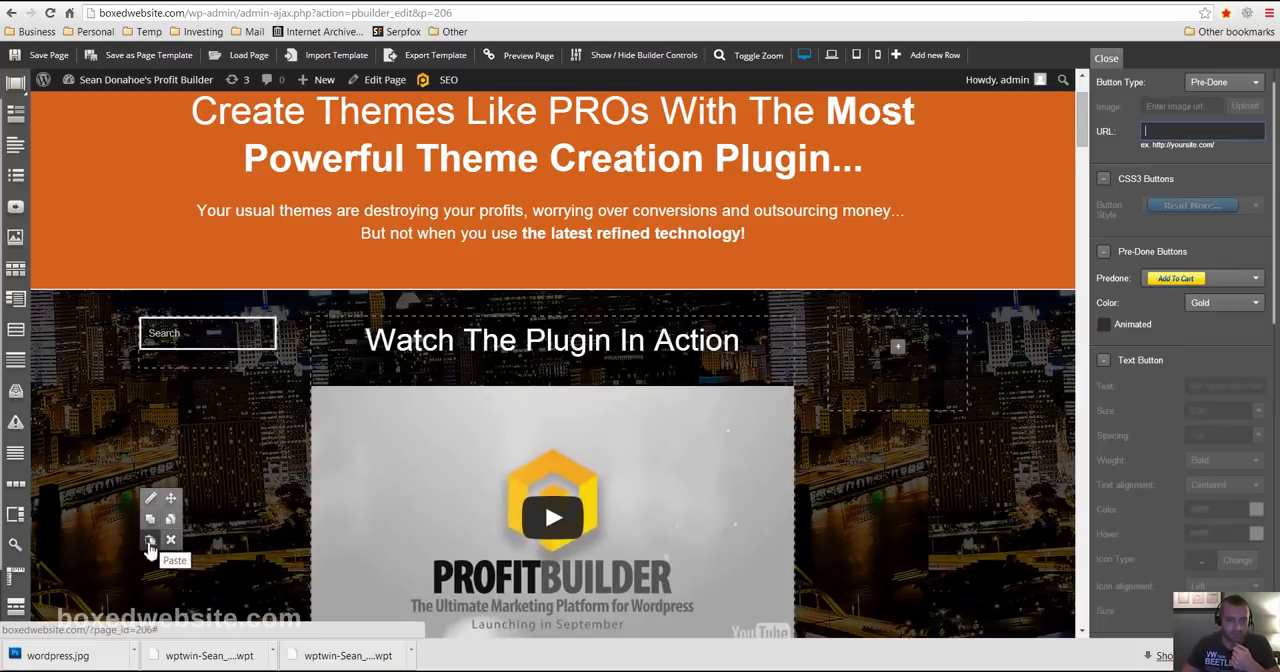
left_click(152, 527)
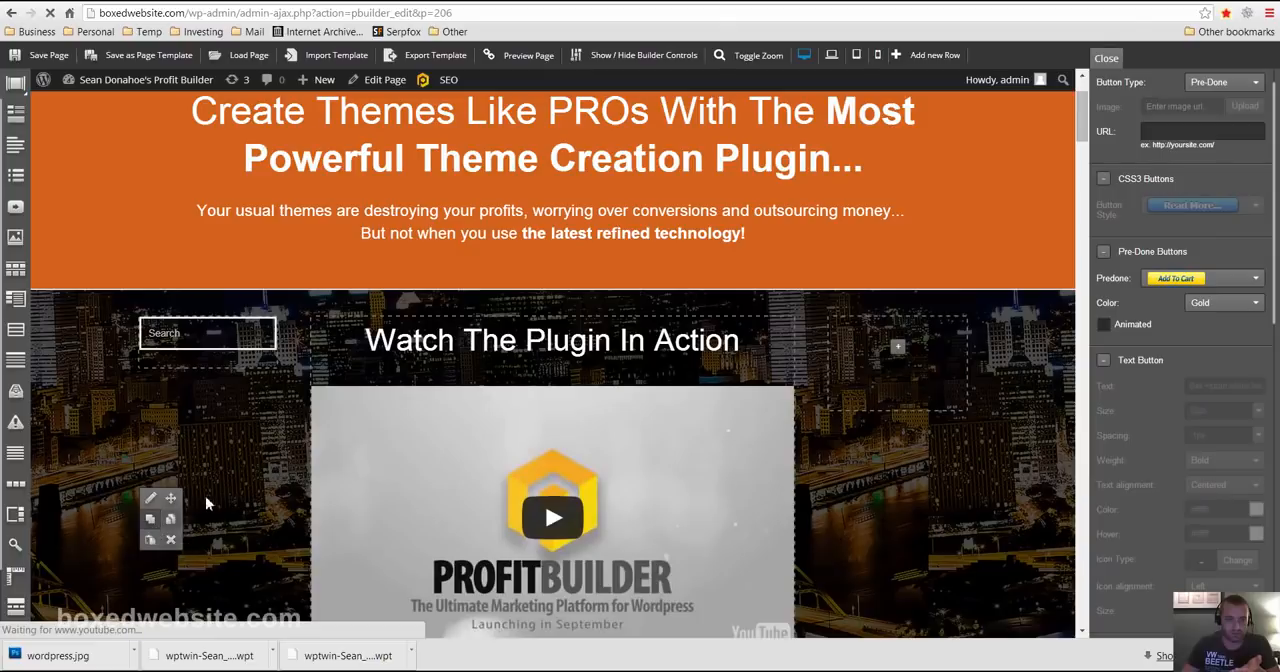
scroll(243, 456, "down", 5)
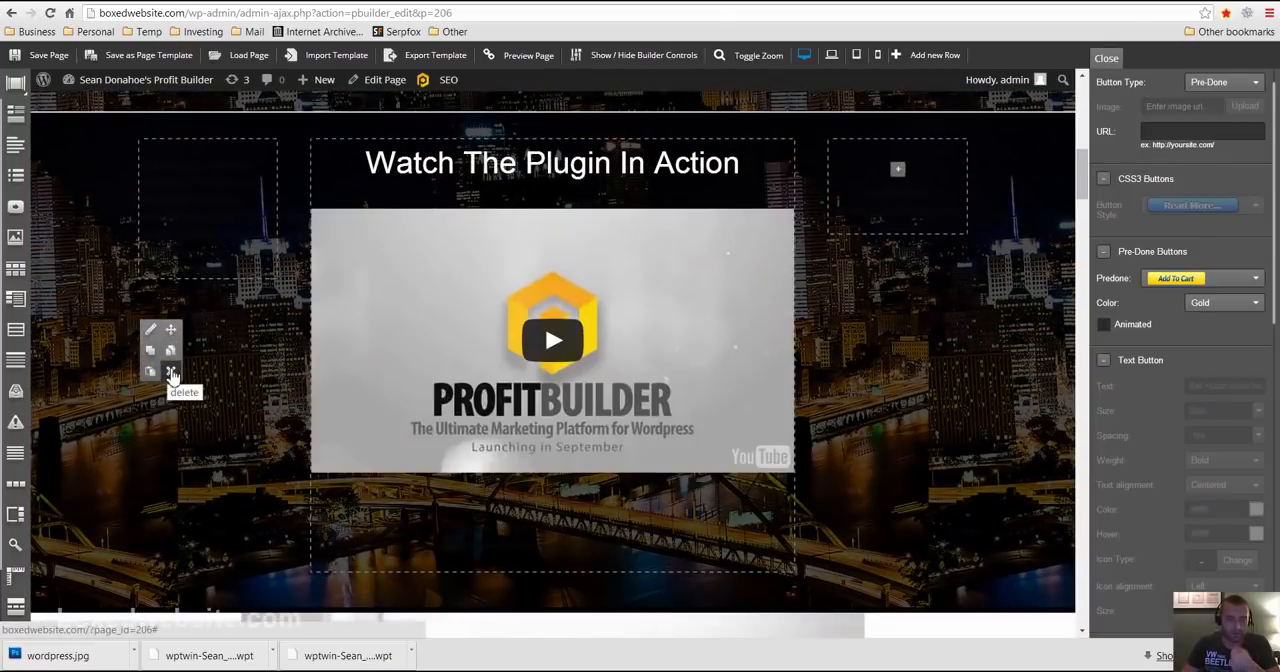
left_click(171, 372)
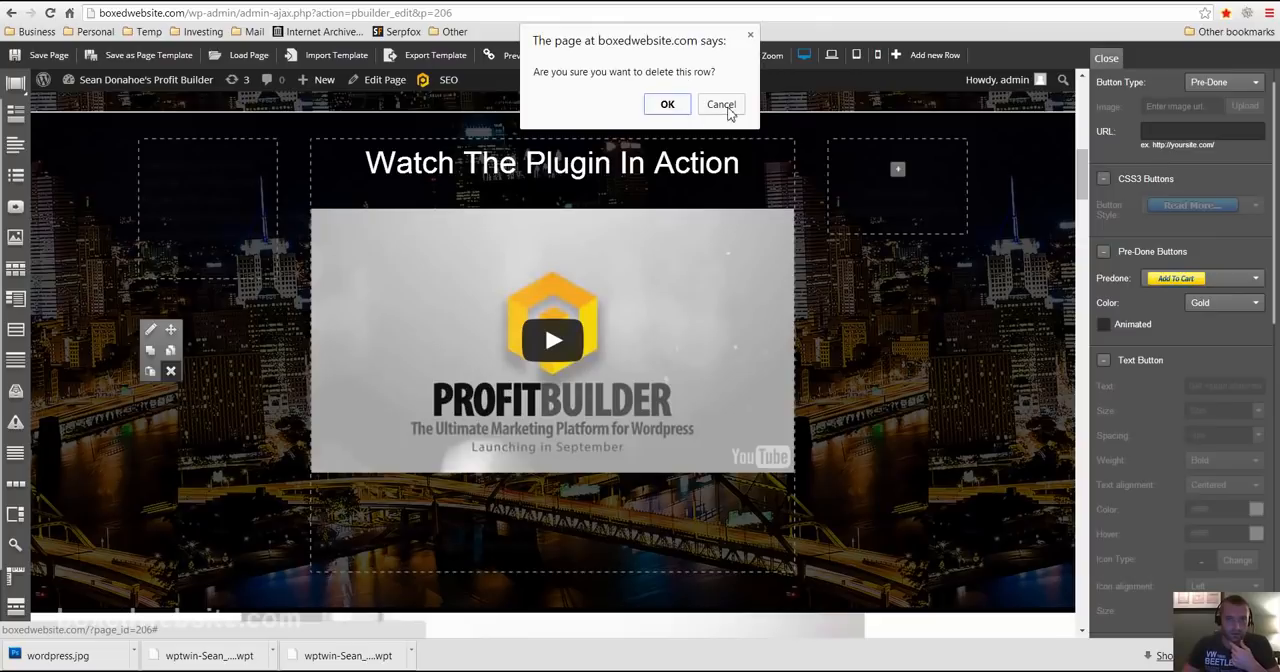
left_click(728, 112)
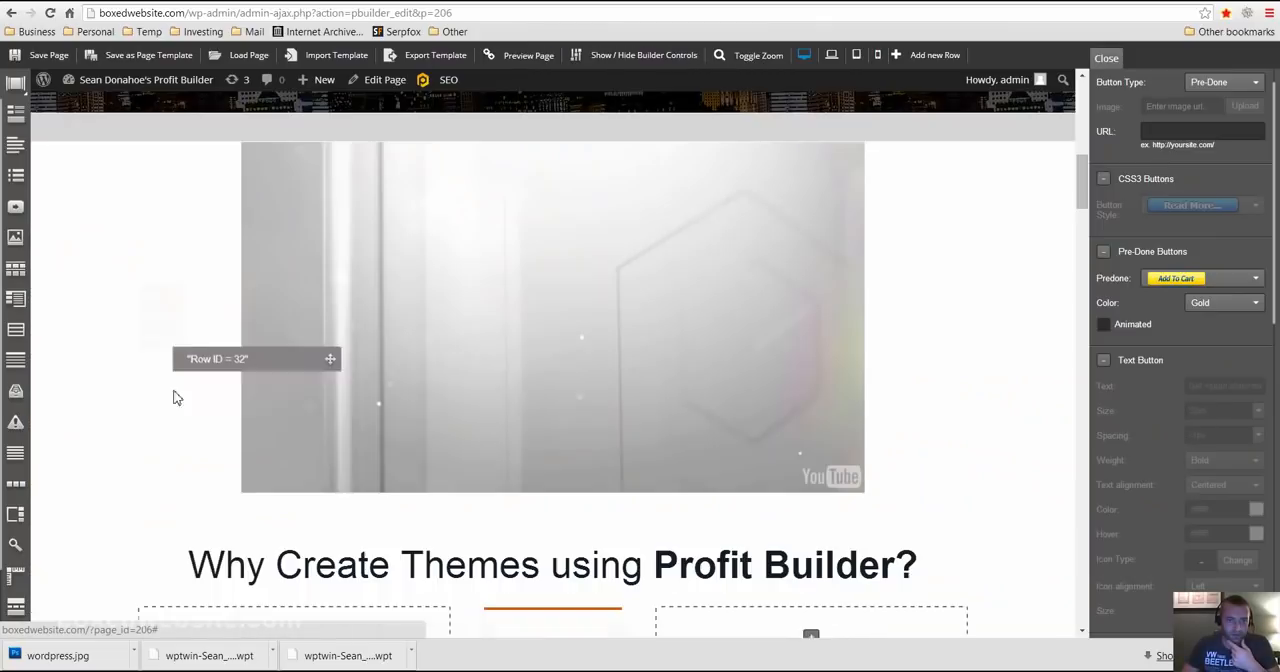
- Try to move the duplicated "Watch The Plugin In Action" row further down the page
left_click_drag(173, 398, 245, 615)
scroll(312, 430, "down", 1)
scroll(340, 405, "up", 4)
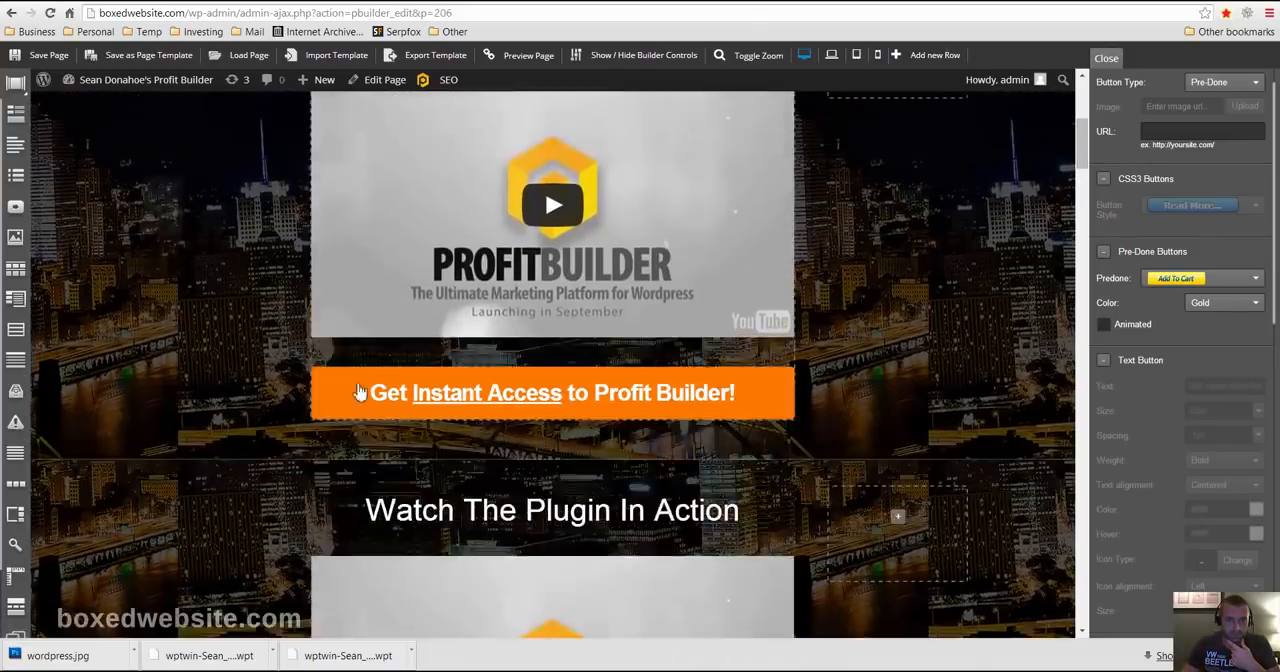
scroll(370, 389, "up", 3)
scroll(372, 375, "down", 8)
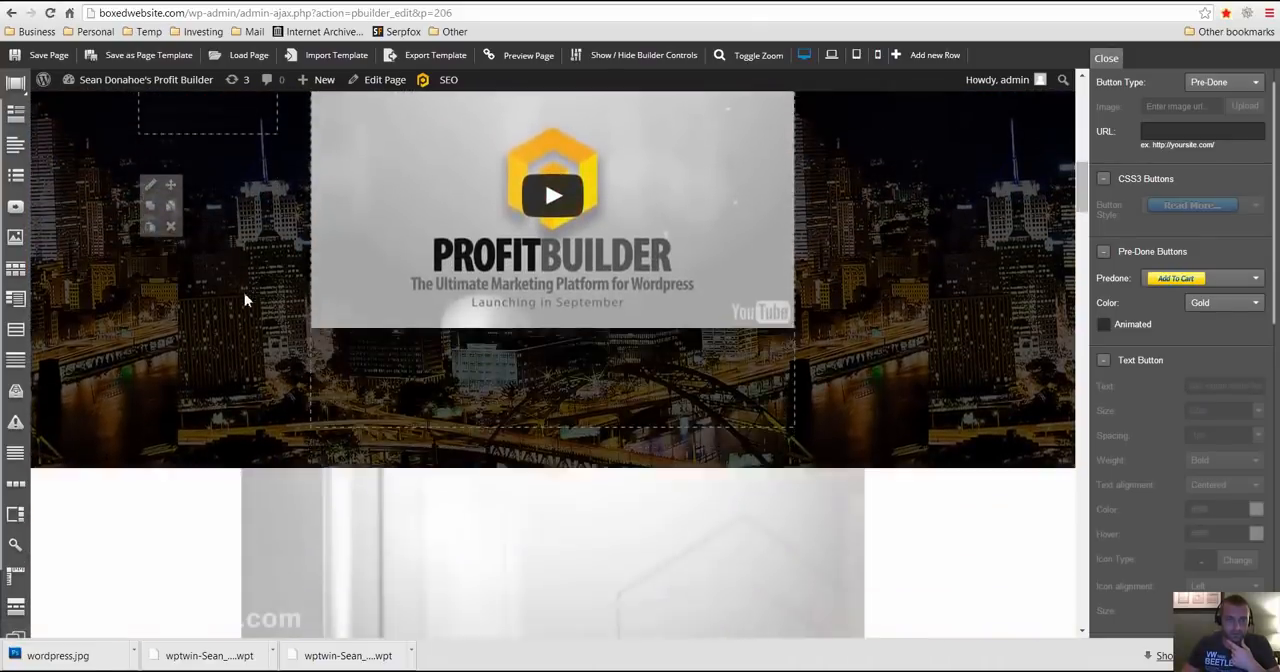
scroll(245, 300, "down", 1)
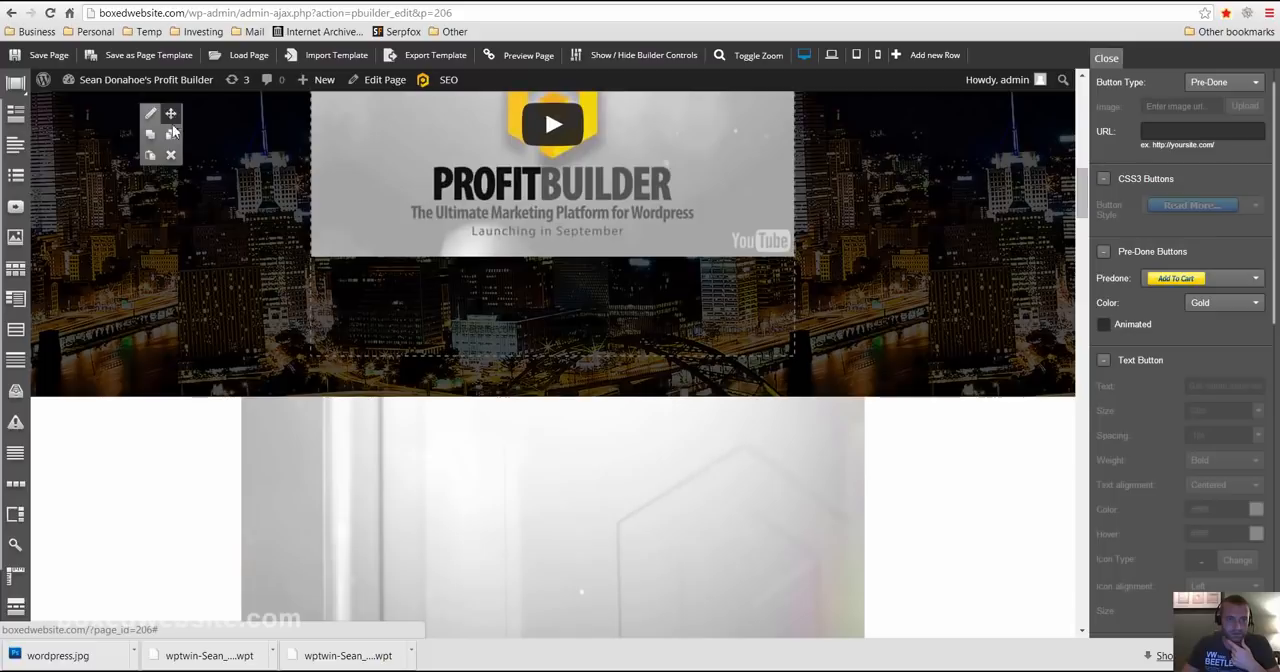
- Move the duplicated video row below the "Why Create Themes using Profit Builder?" heading section and check its placement
left_click_drag(170, 114, 181, 613)
scroll(260, 420, "down", 3)
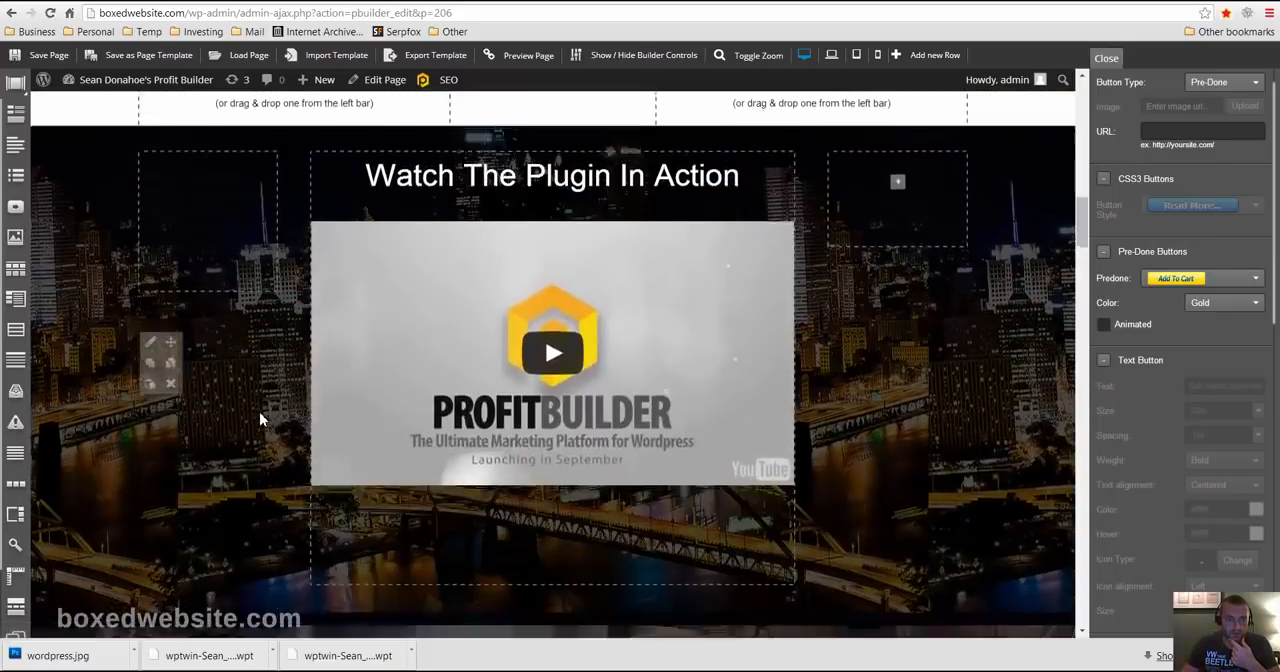
scroll(259, 413, "down", 5)
scroll(262, 410, "up", 20)
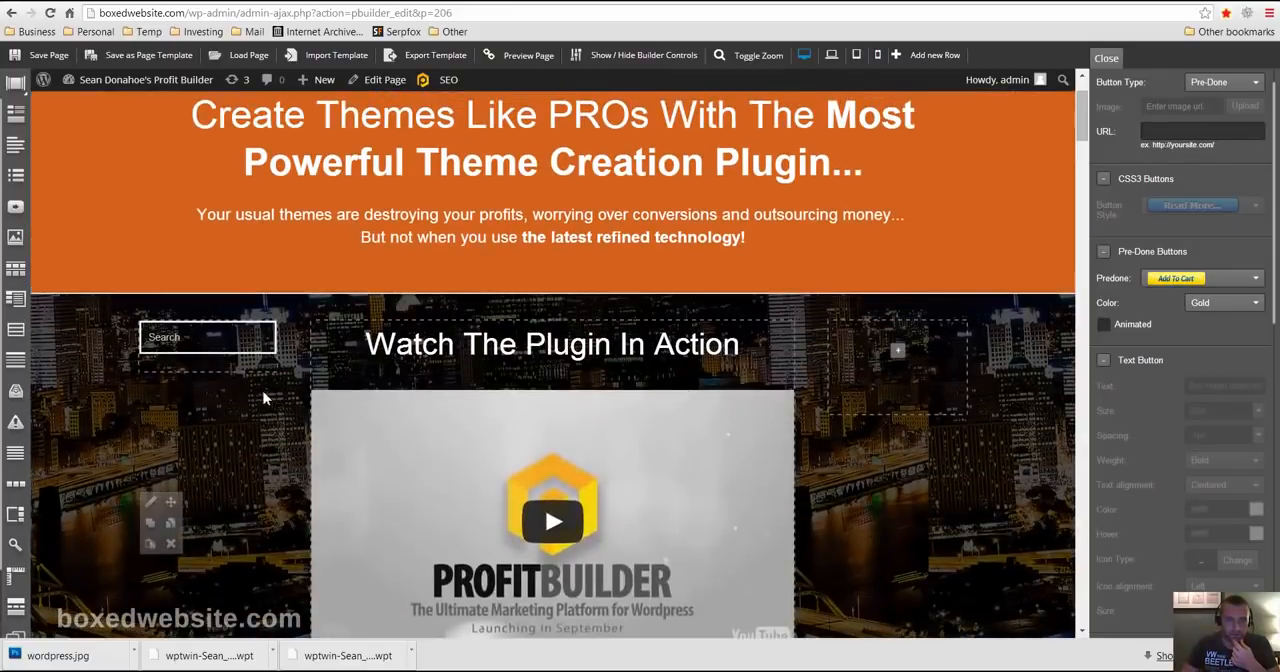
- Delete the "Watch The Plugin In Action" row with the night skyline background, confirming the deletion
left_click(170, 543)
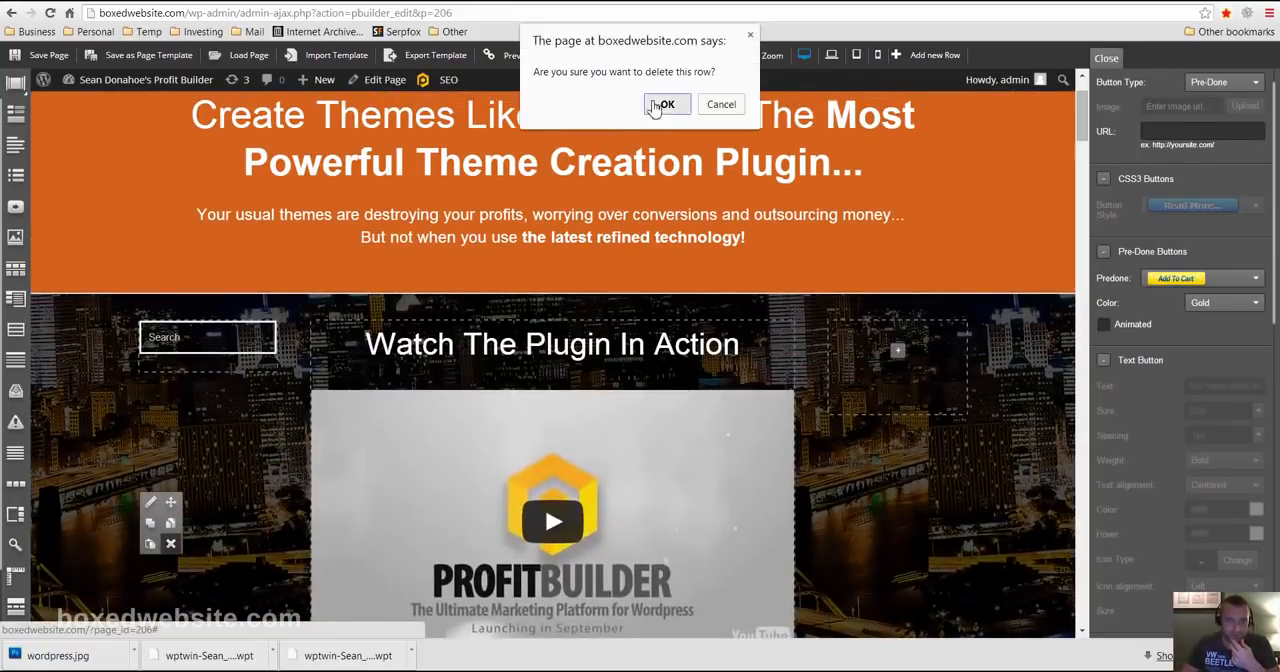
left_click(663, 104)
scroll(246, 437, "down", 10)
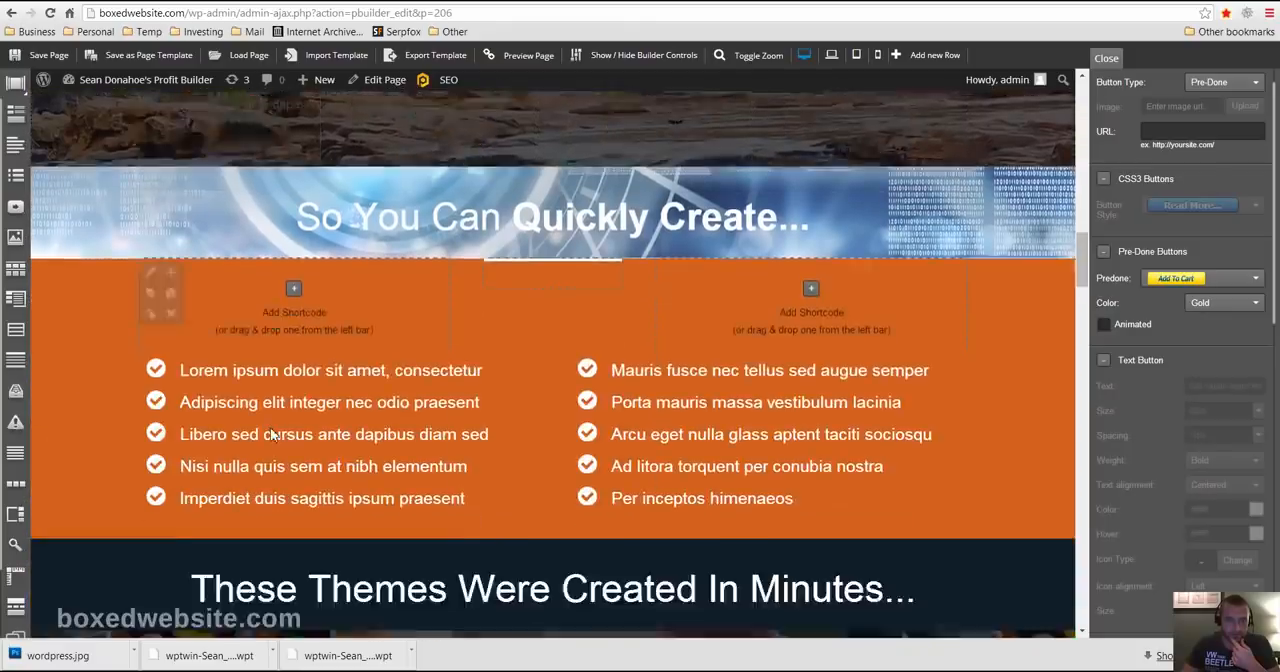
scroll(270, 433, "up", 15)
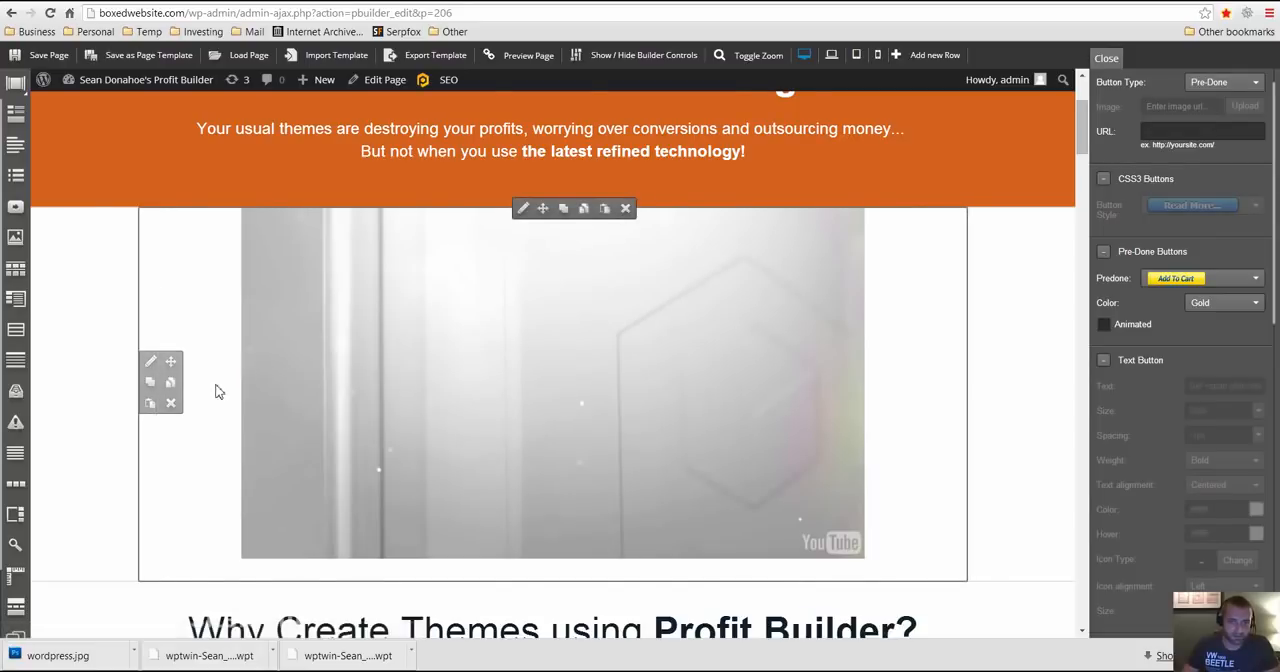
- Move the YouTube video row from above "Why Create Themes using Profit Builder?" to below the "What Experts Think About Profit Builder" heading and check its placement
scroll(224, 421, "down", 1)
scroll(224, 421, "down", 20)
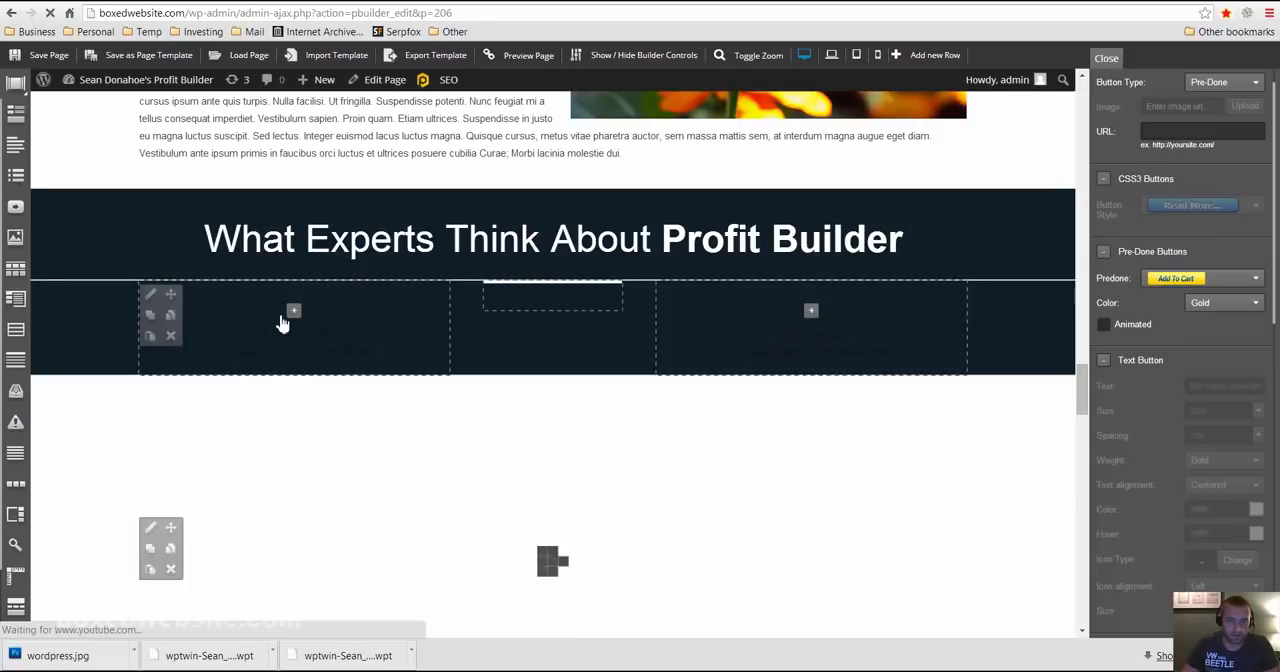
scroll(284, 328, "down", 3)
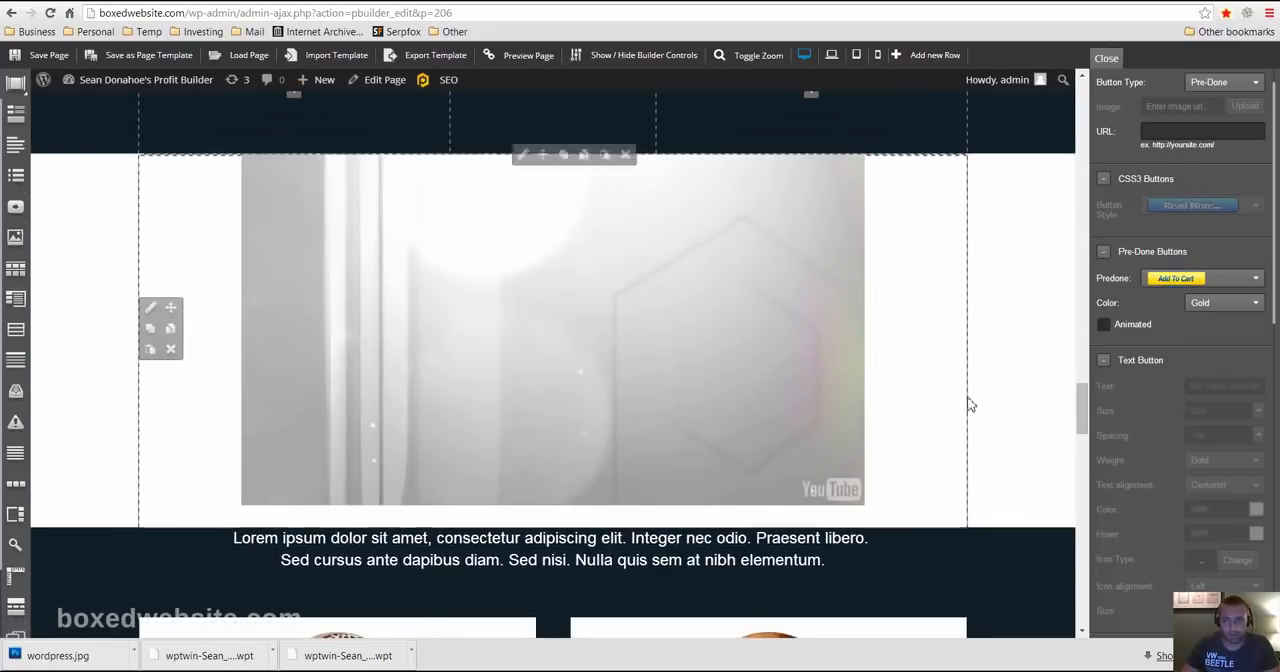
scroll(892, 341, "up", 7)
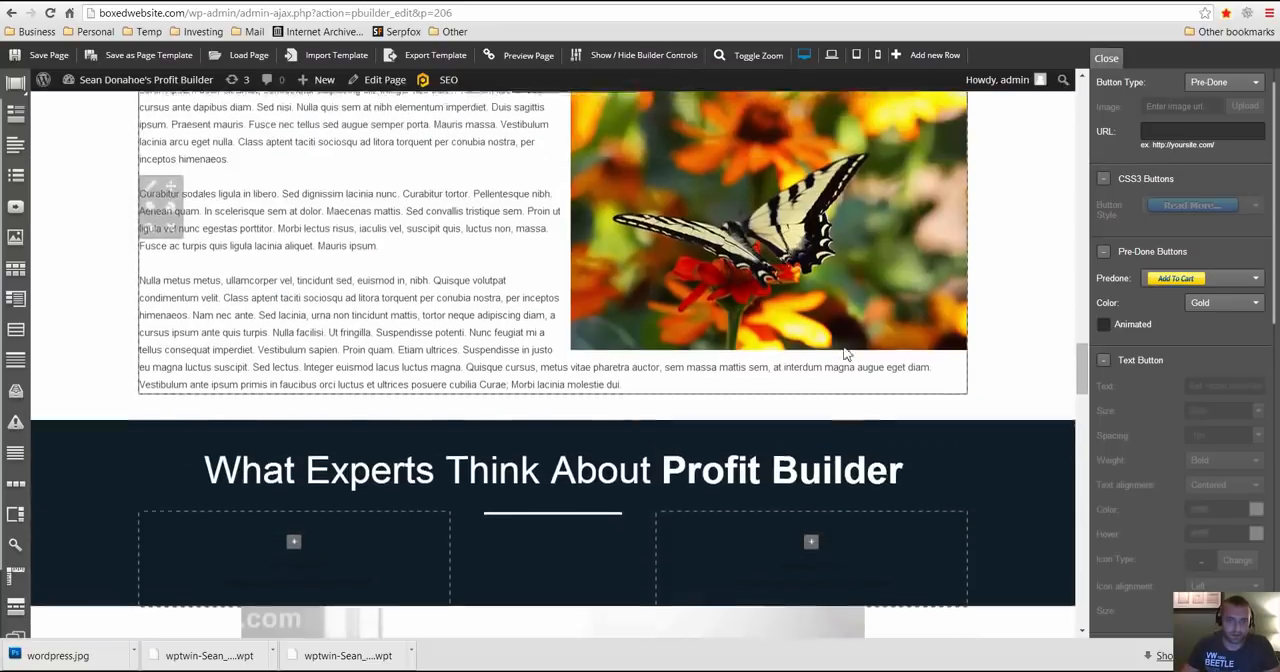
scroll(772, 381, "down", 2)
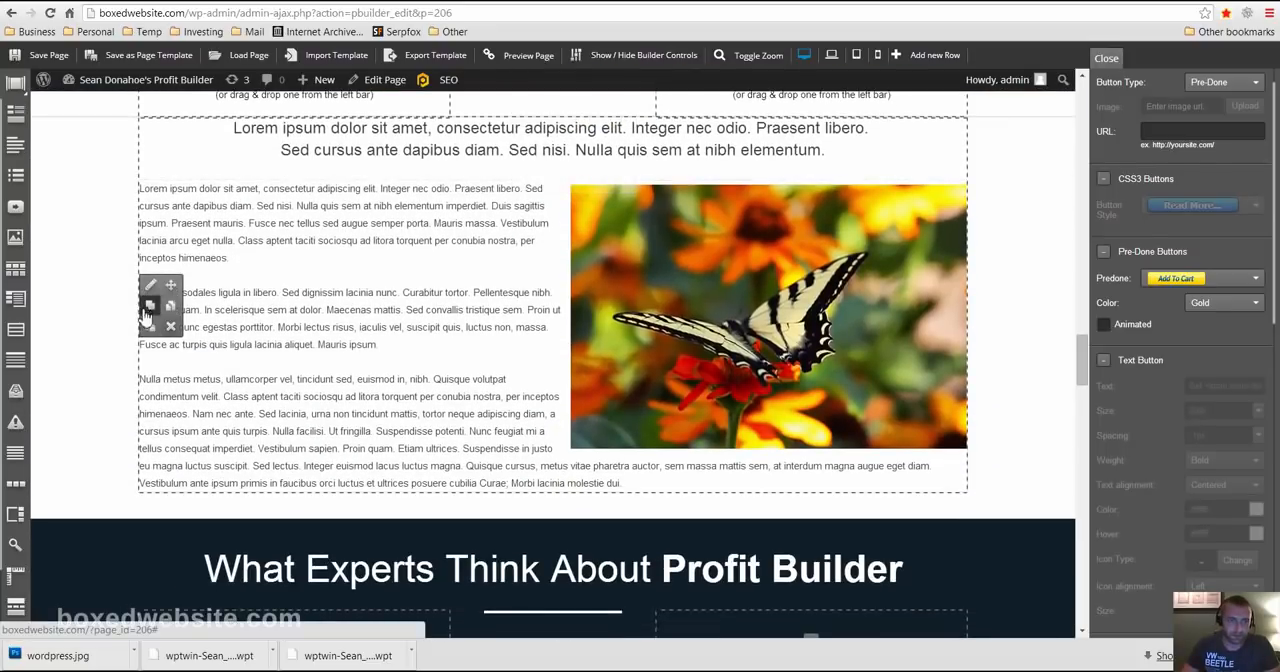
scroll(150, 320, "down", 4)
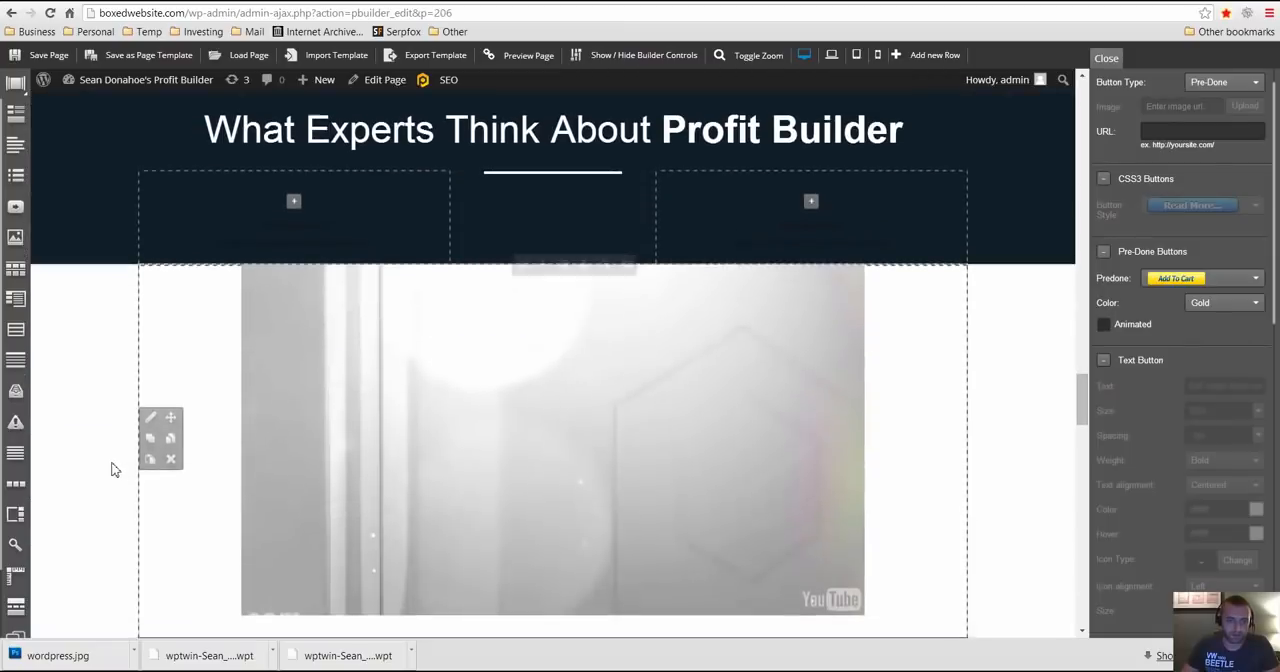
- Open the settings of the video below "What Experts Think About Profit Builder" and copy its YouTube URL
left_click(150, 420)
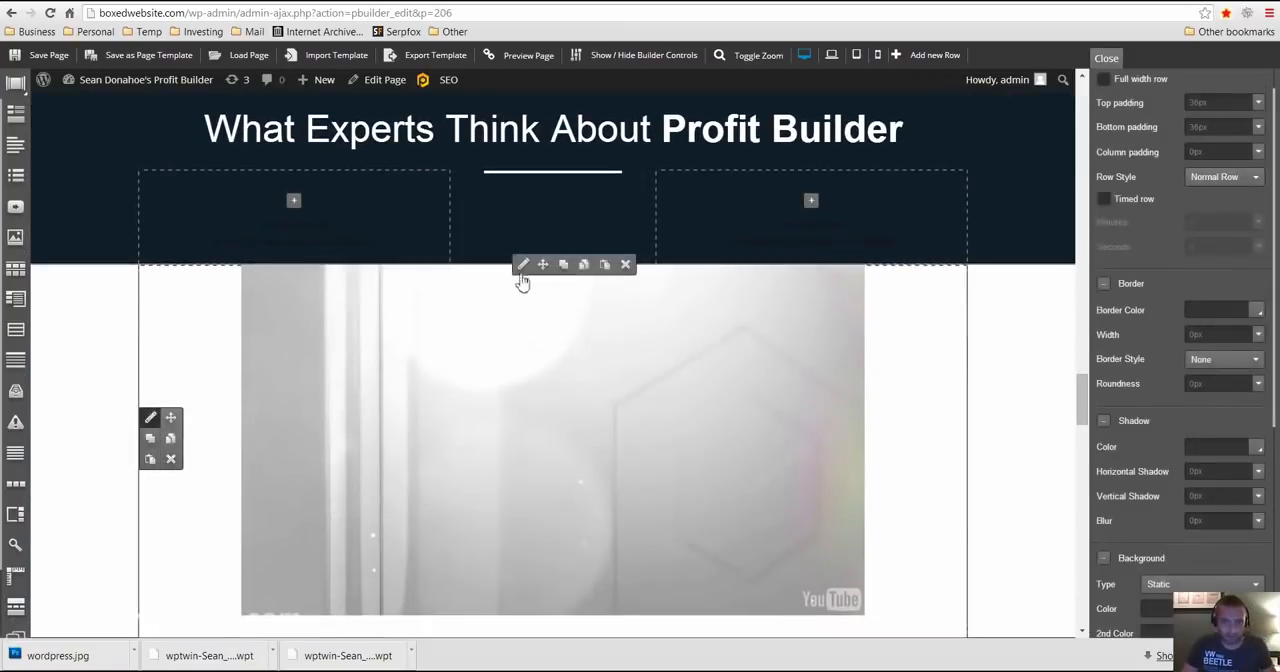
left_click(880, 289)
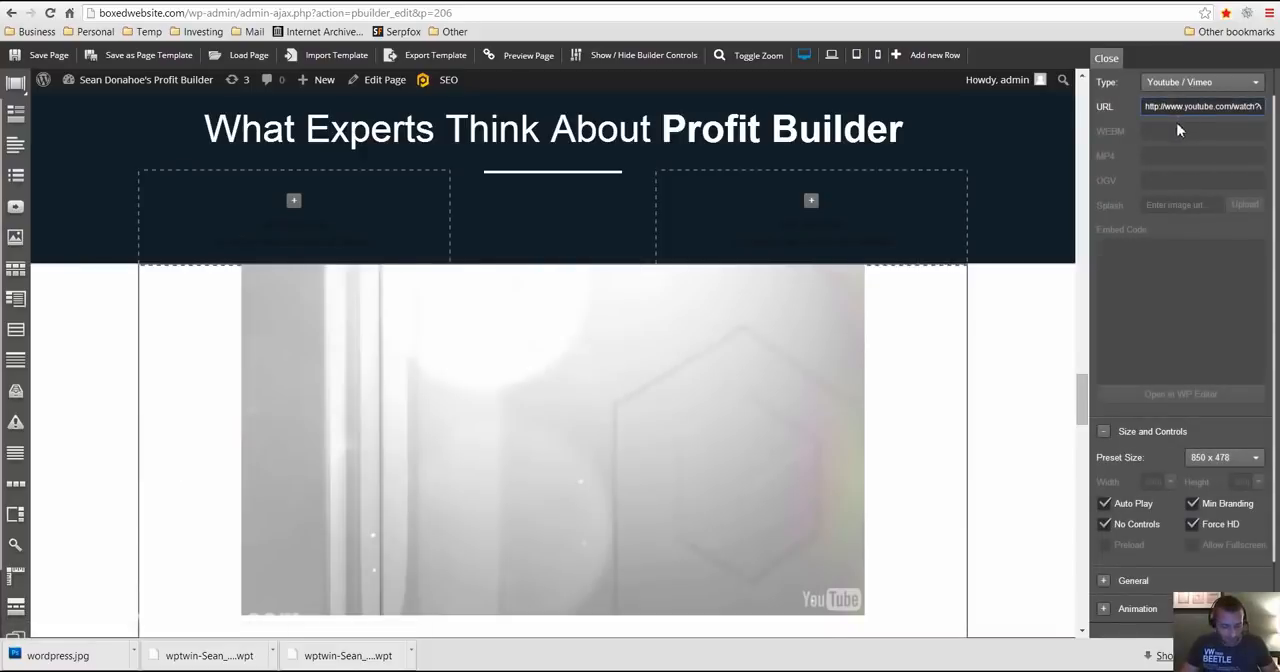
key("ctrl+a")
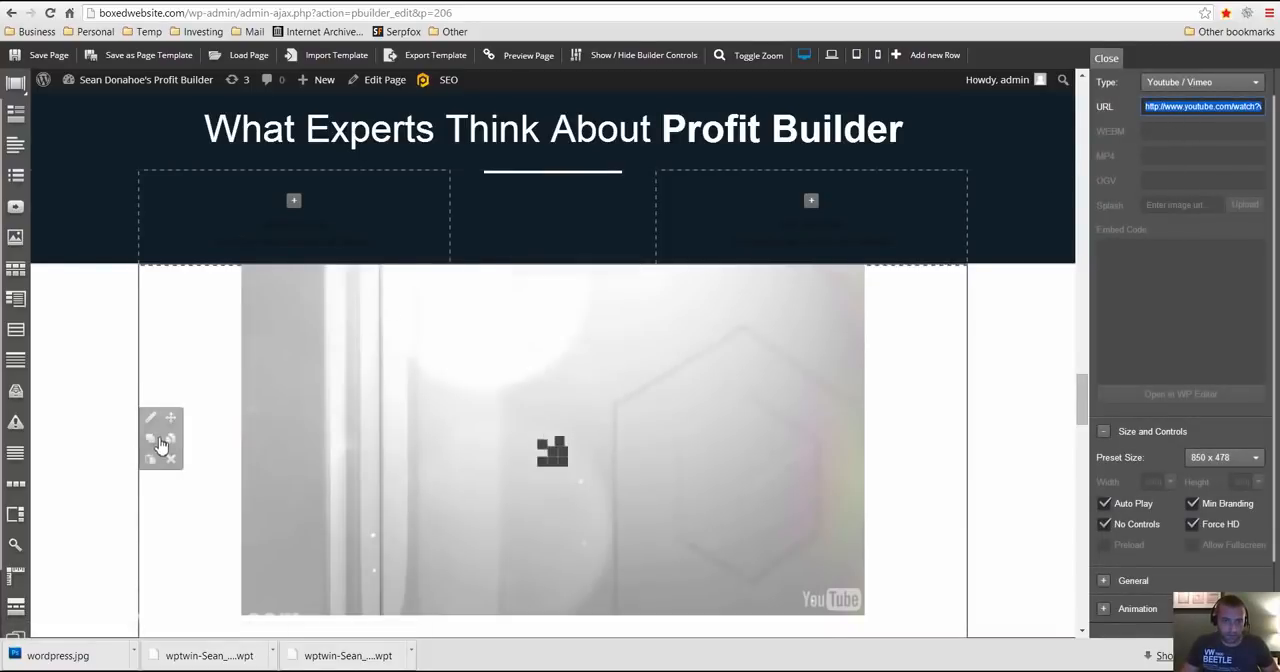
- Set the background type of the butterfly text row under "Experience Huge Spike In Conversions" to Video
scroll(160, 444, "up", 6)
scroll(155, 340, "down", 2)
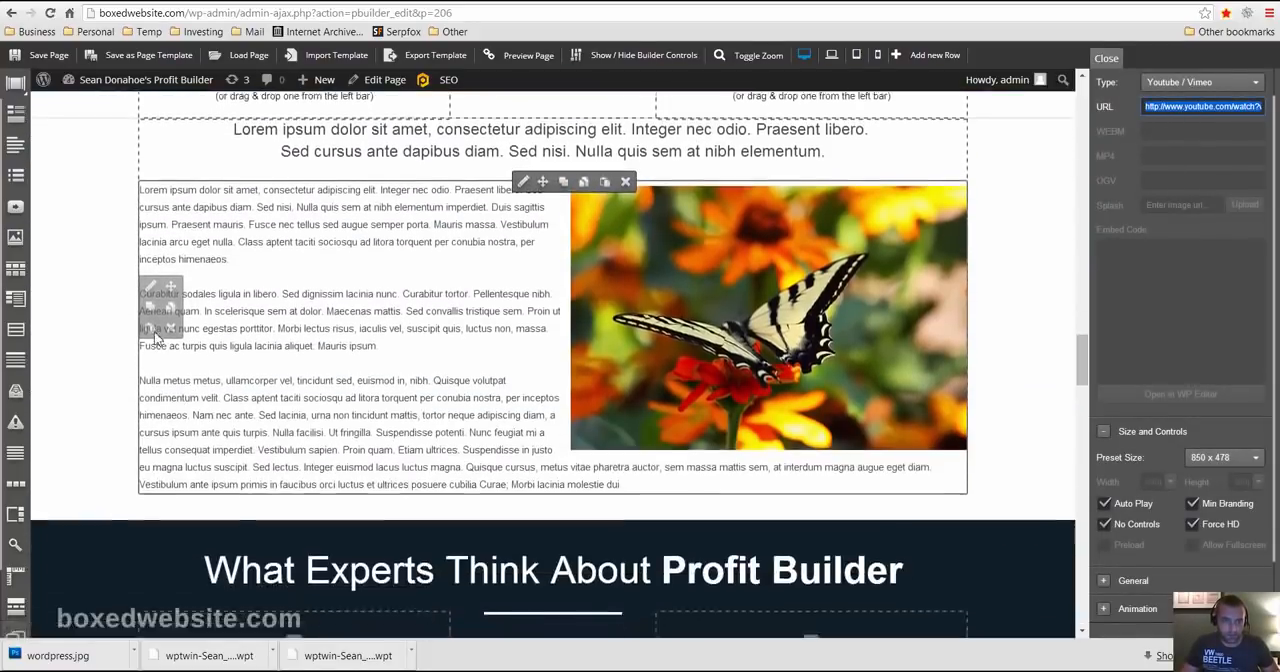
scroll(466, 535, "down", 6)
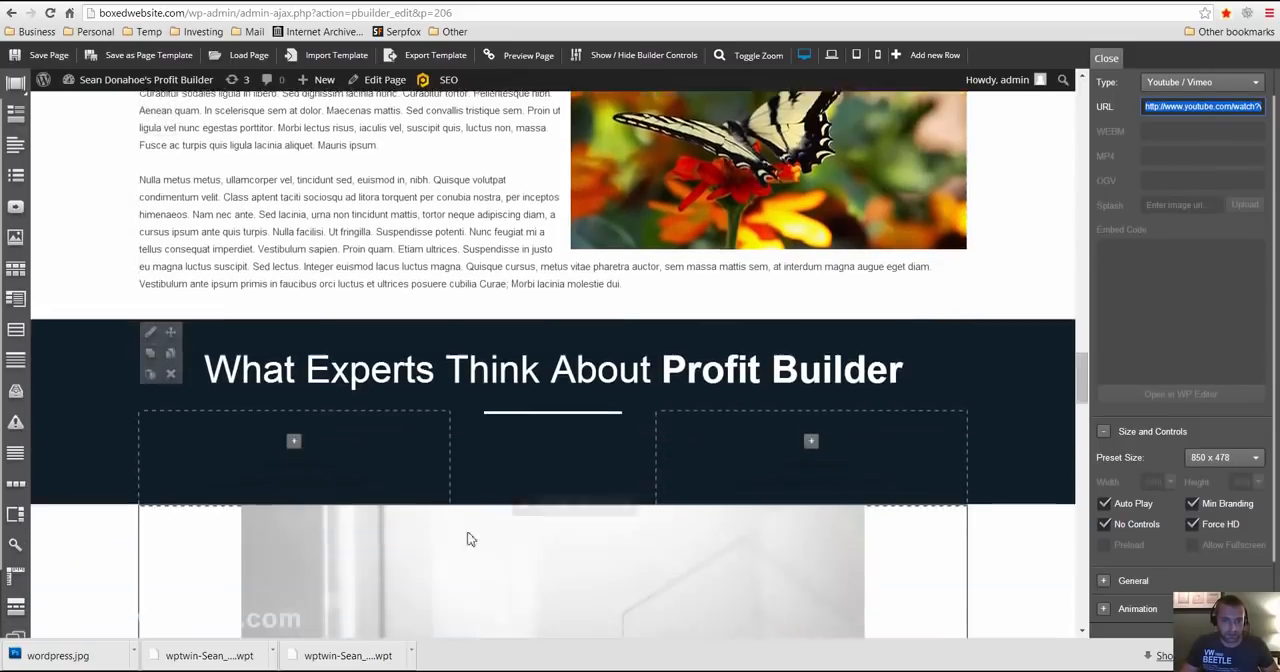
scroll(150, 530, "up", 10)
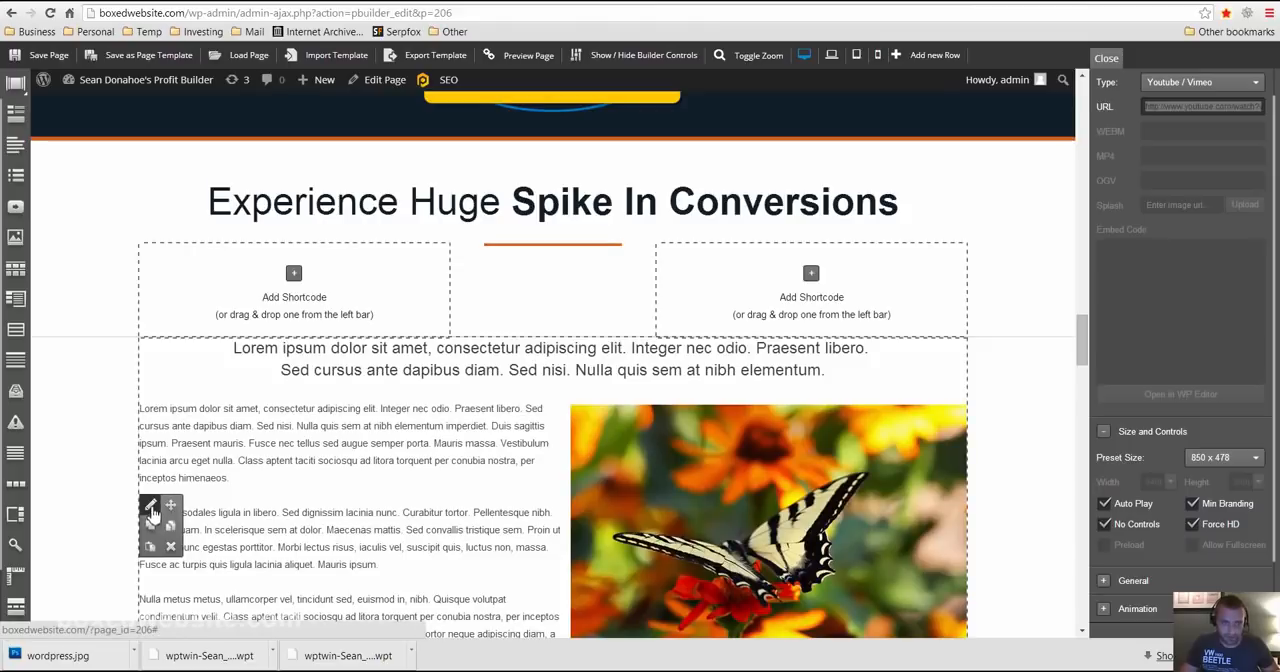
left_click(151, 508)
left_click_drag(1273, 303, 1260, 503)
left_click(1183, 340)
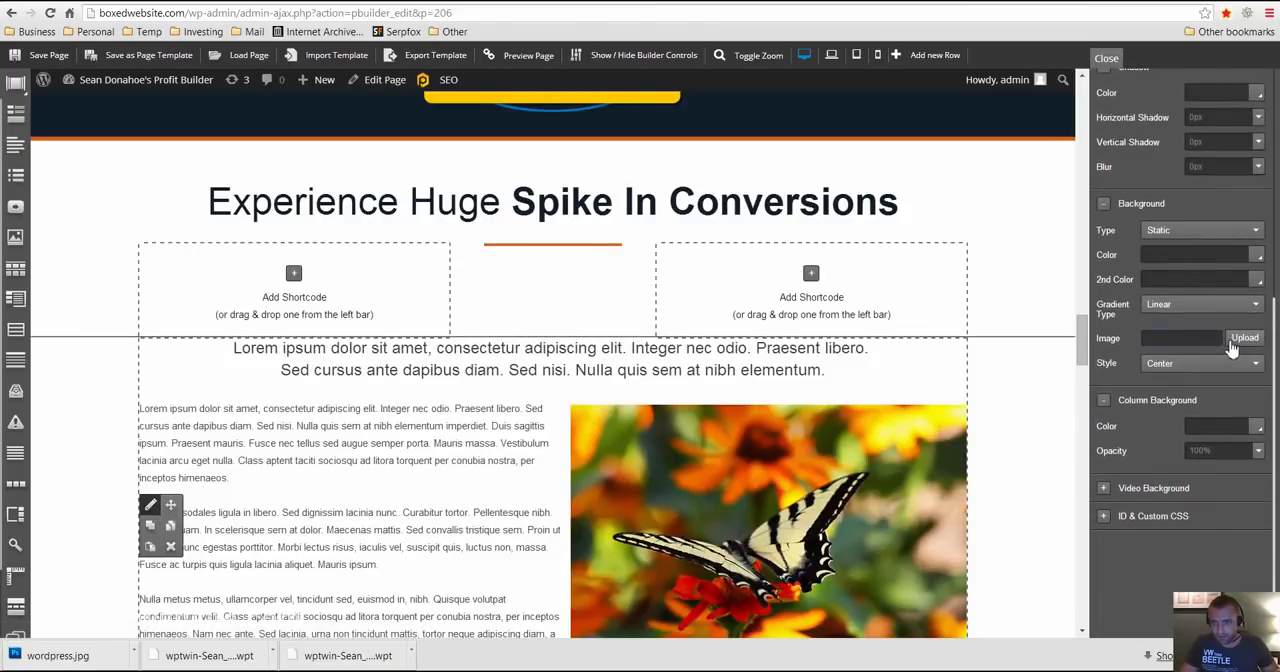
left_click(1212, 306)
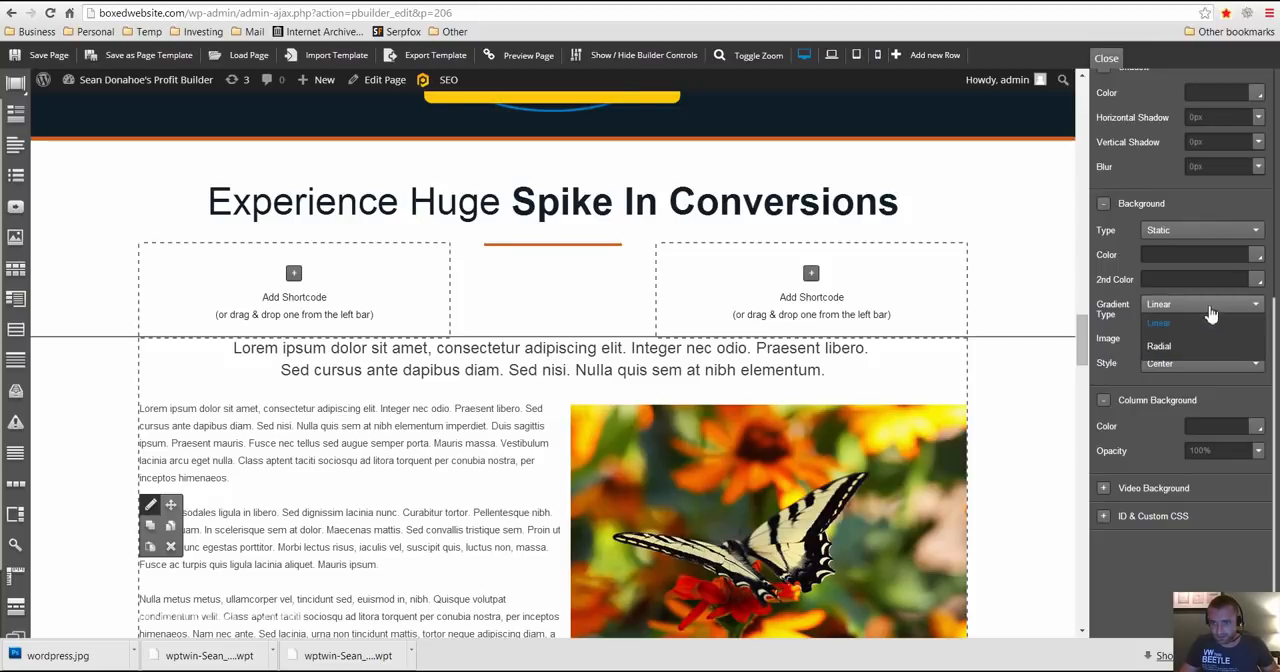
left_click(1183, 233)
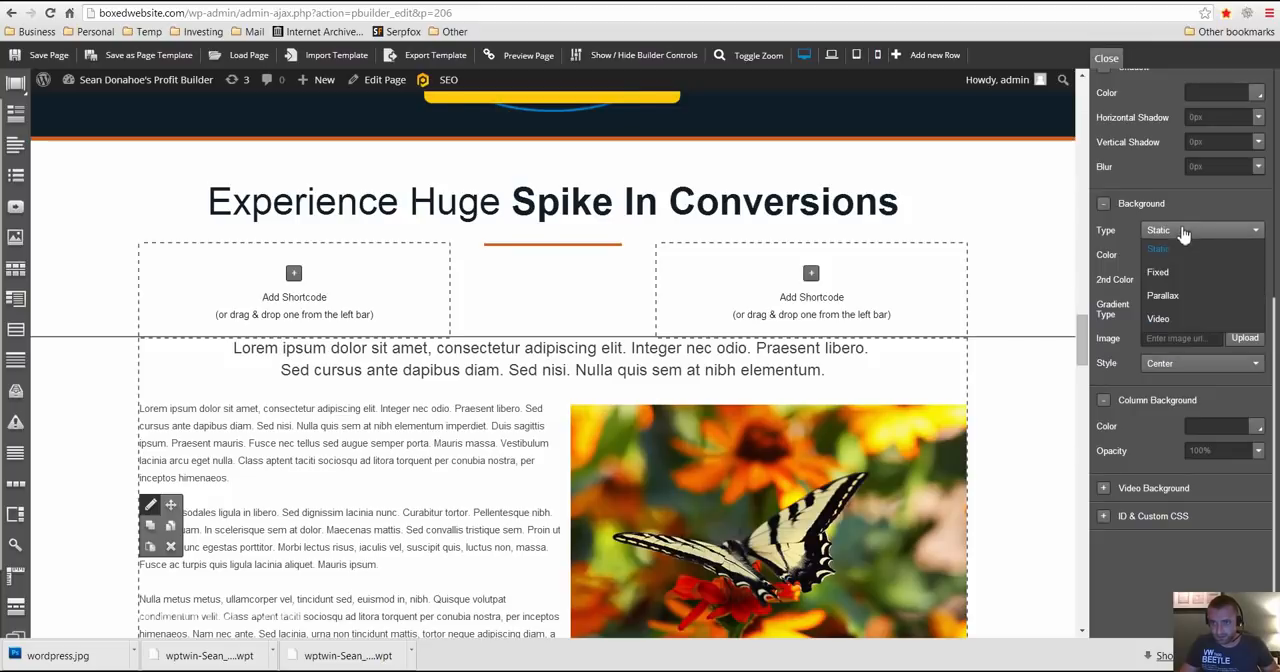
left_click(1165, 318)
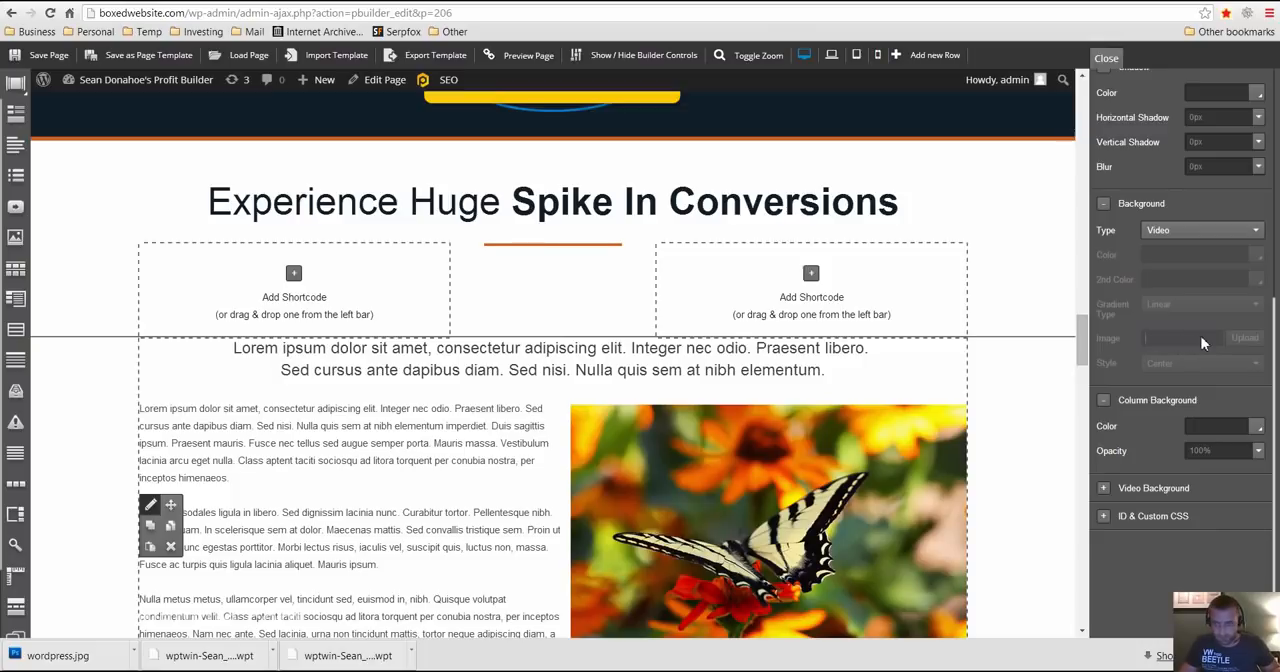
- Try to paste the copied YouTube URL as the butterfly row's background image address and look through the row's other settings
left_click(1201, 336)
key("ctrl+v")
scroll(1160, 390, "up", 4)
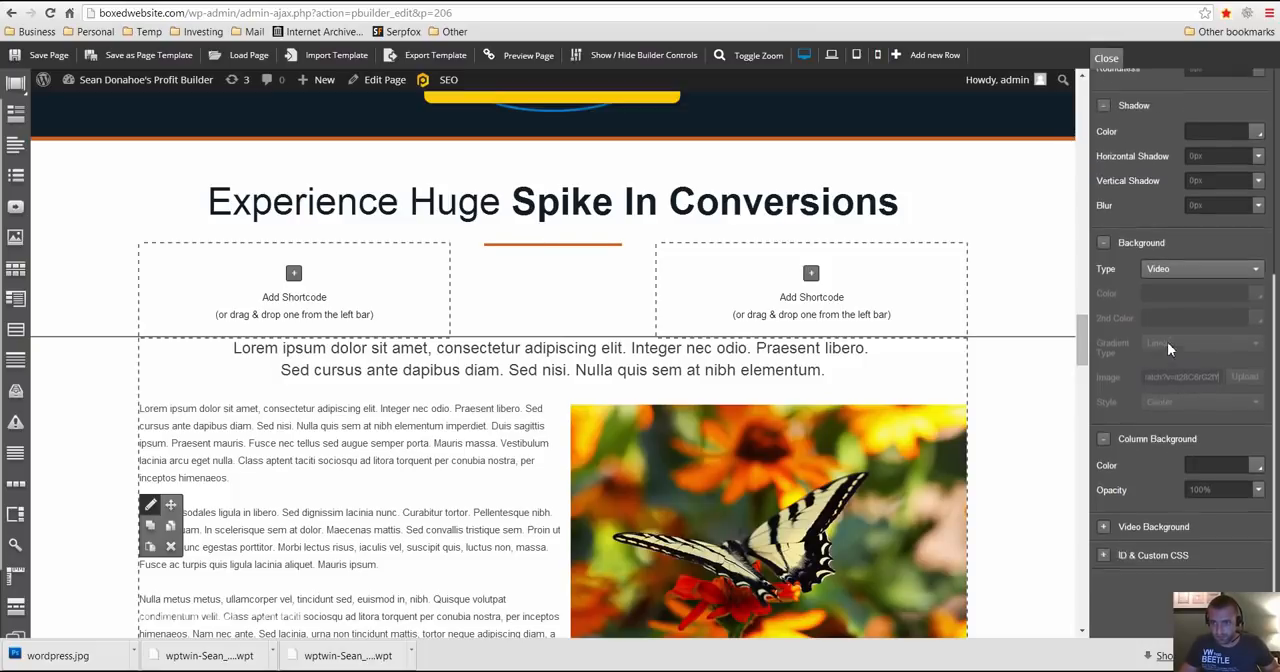
scroll(1172, 355, "down", 5)
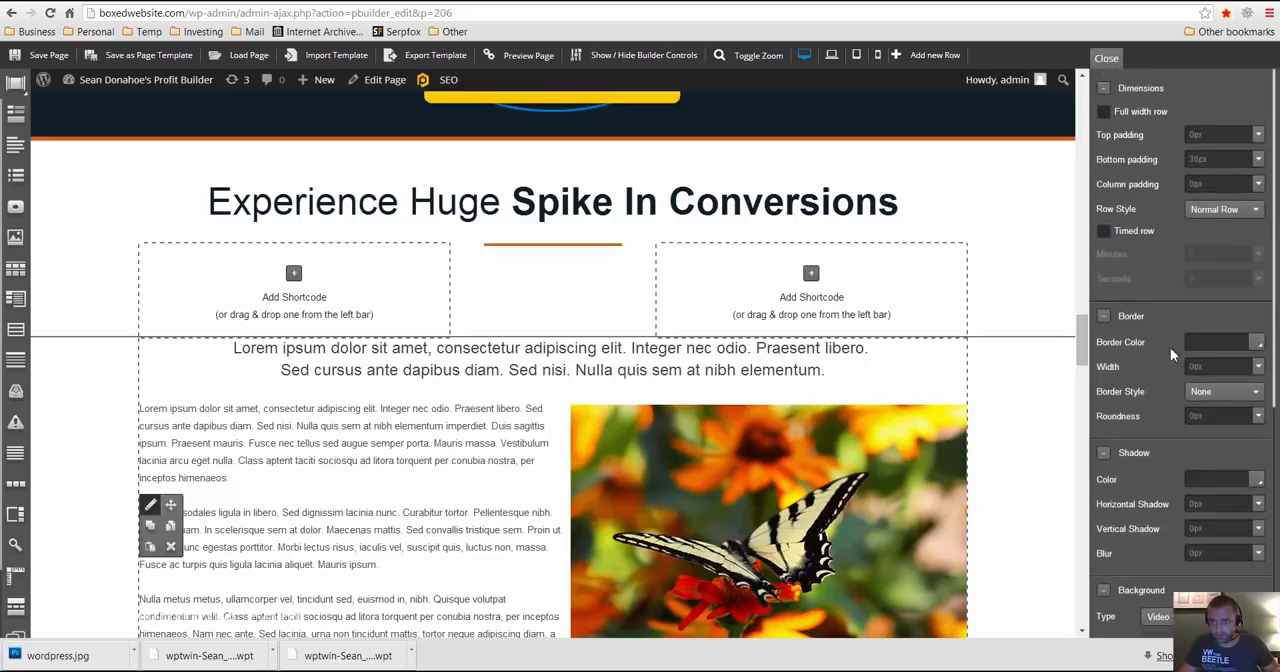
scroll(1160, 490, "down", 1)
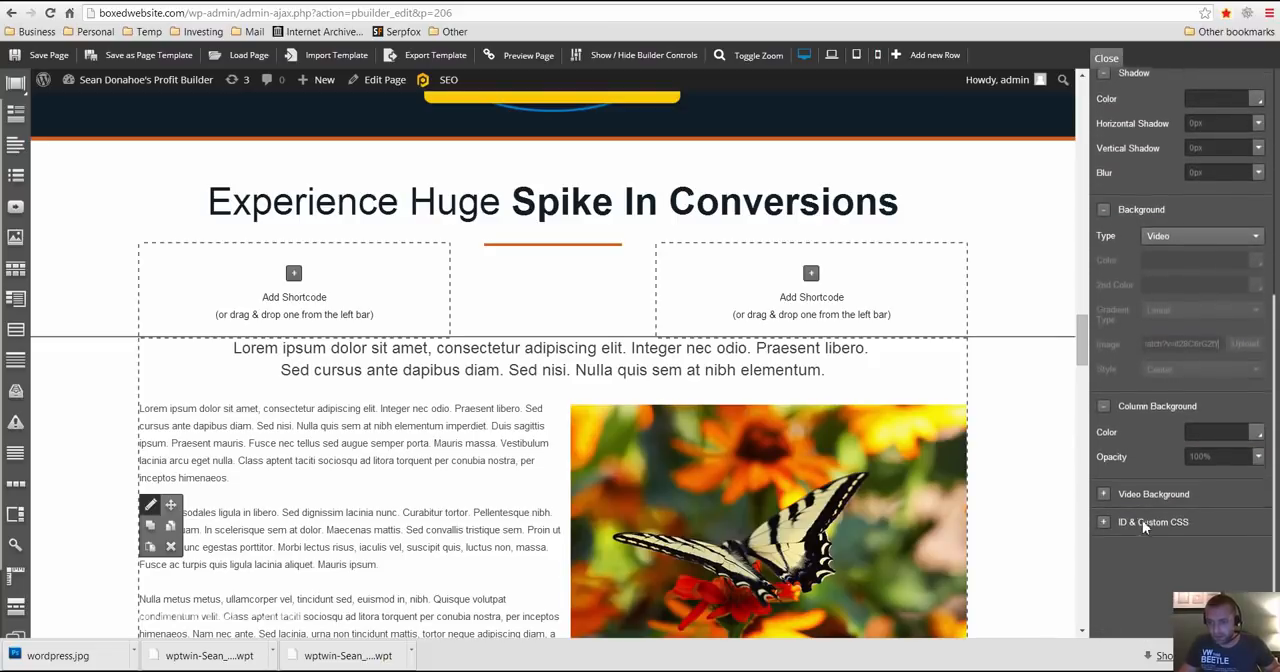
- Paste the copied YouTube URL as the Youtube video ID of the butterfly row's video background and check the row on the page
left_click(1150, 486)
scroll(1178, 500, "down", 2)
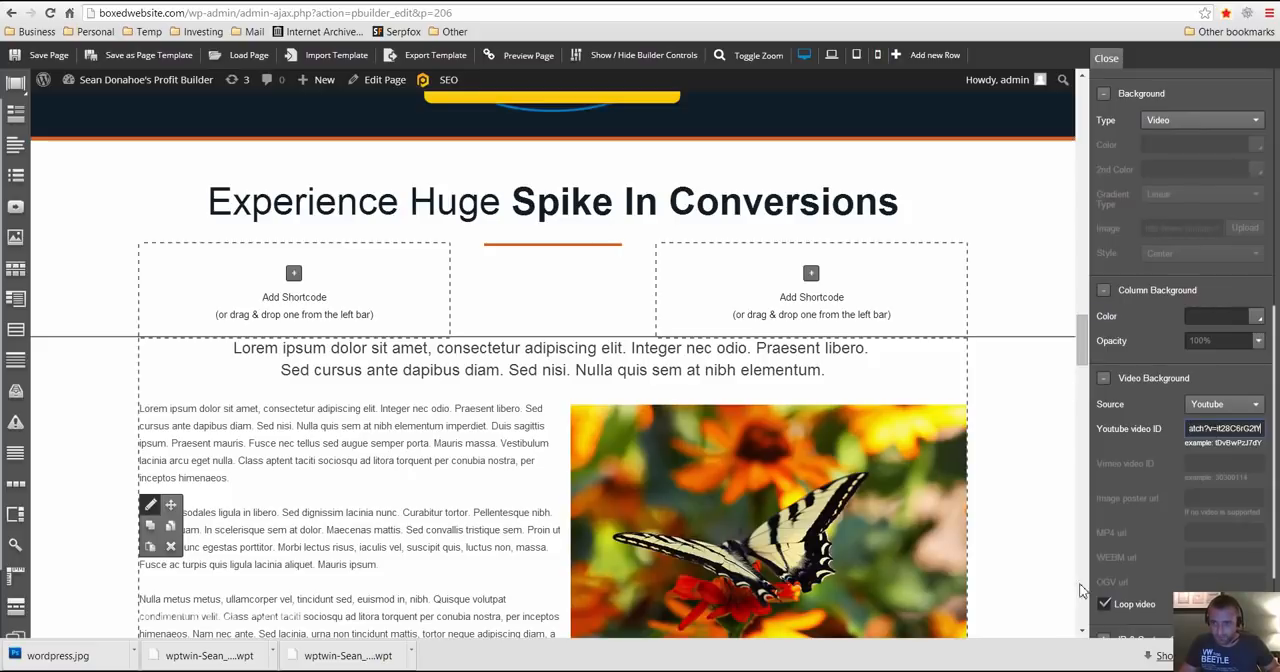
scroll(1163, 506, "down", 3)
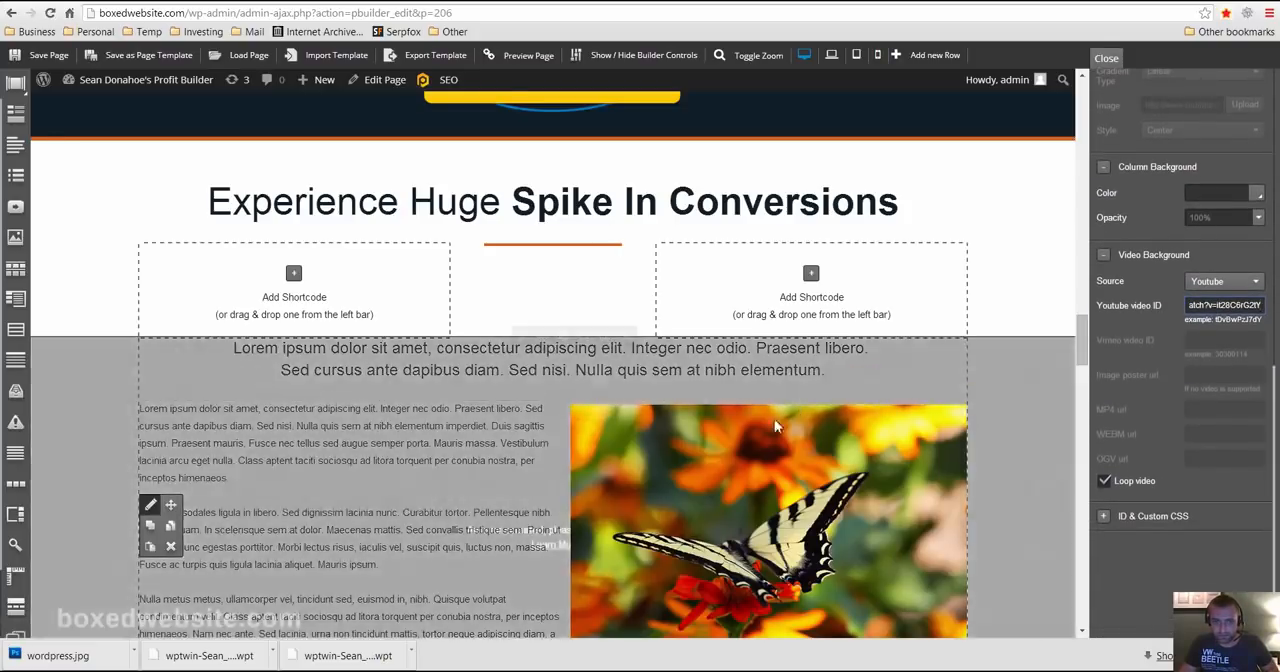
scroll(775, 427, "down", 3)
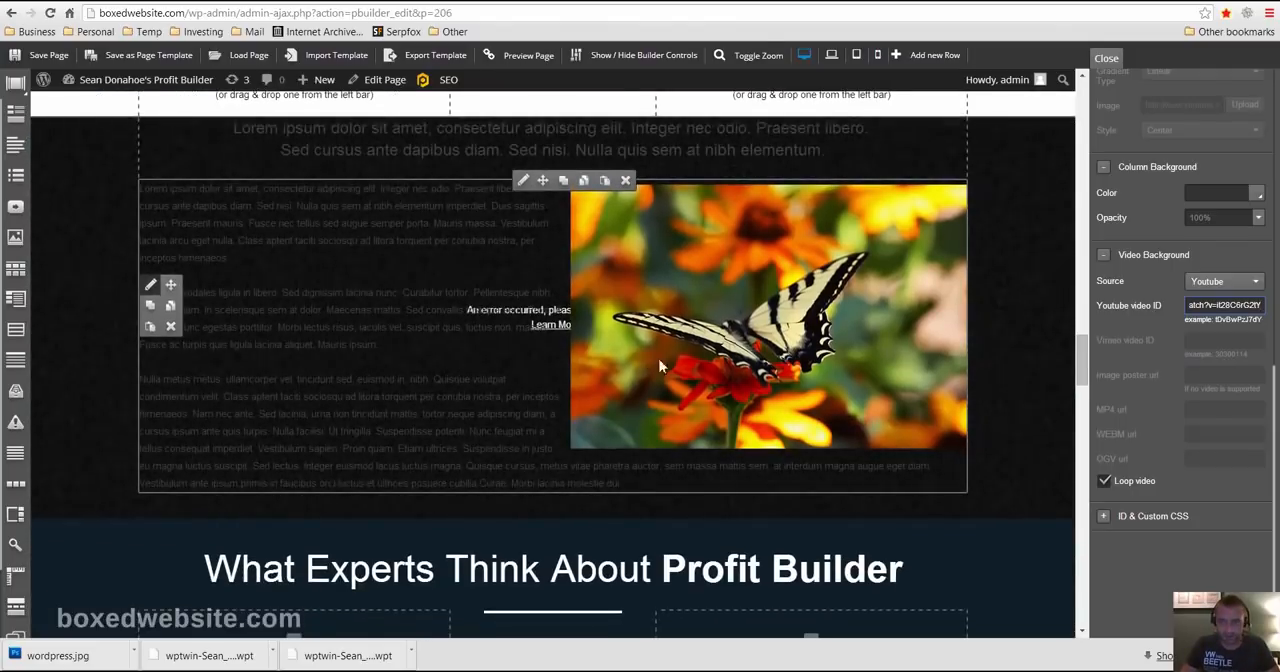
scroll(660, 367, "up", 3)
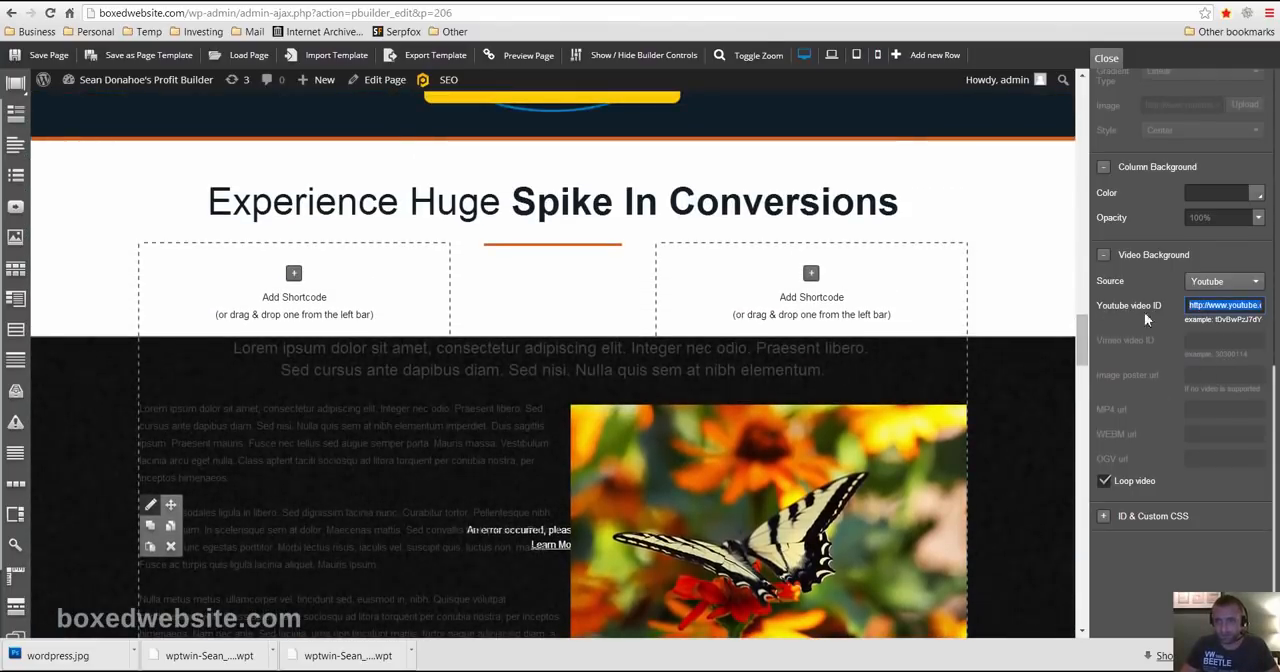
scroll(320, 326, "down", 3)
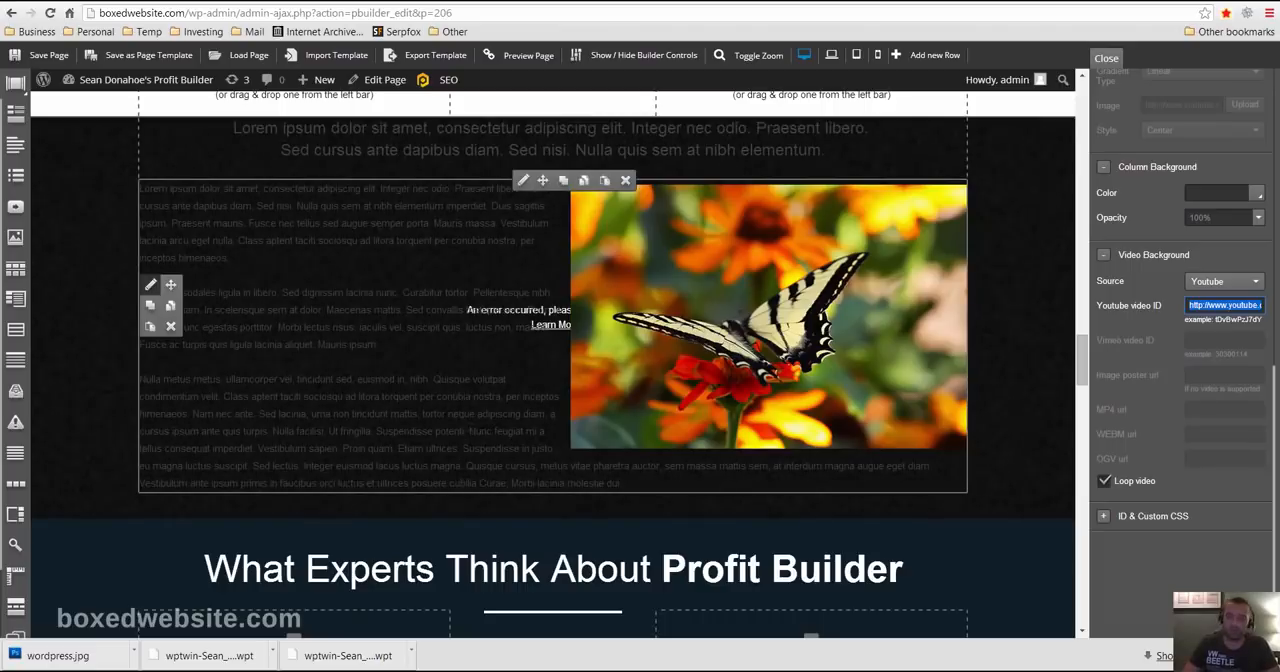
scroll(524, 386, "up", 20)
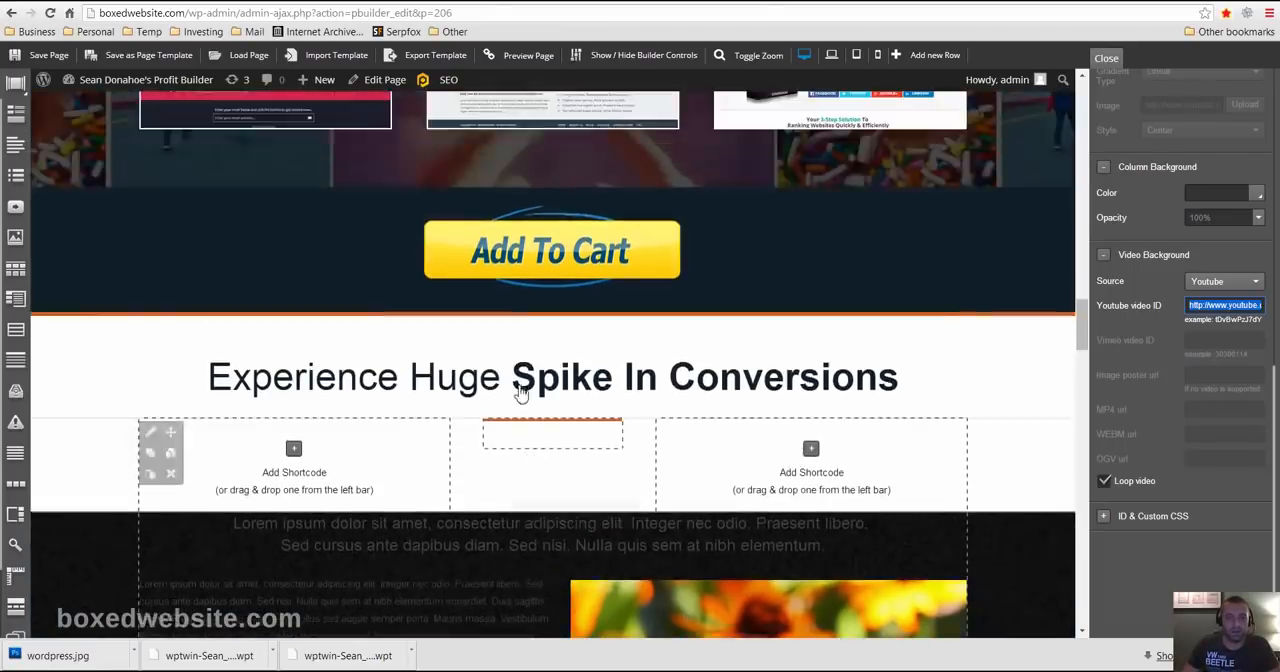
- Examine the finished "WP Profit Builder: How To Make Landing Pages In WordPress" page from its introduction through the examples and how-to sections, returning to the start
scroll(524, 386, "up", 15)
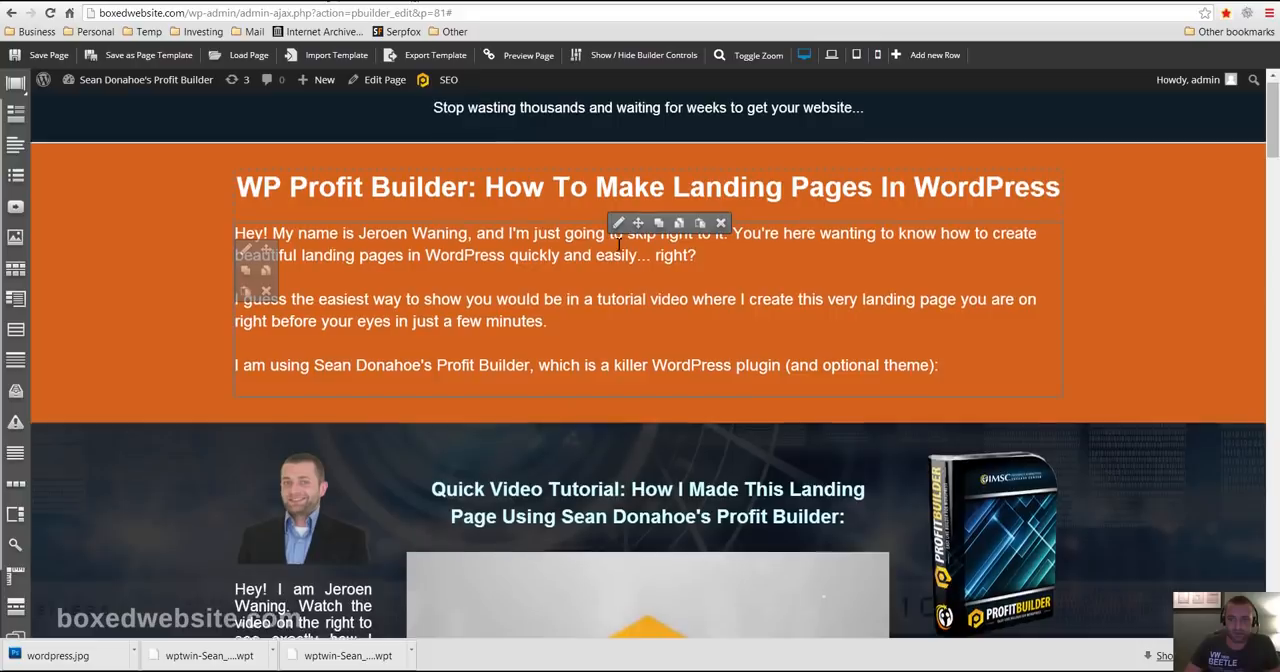
scroll(618, 243, "down", 8)
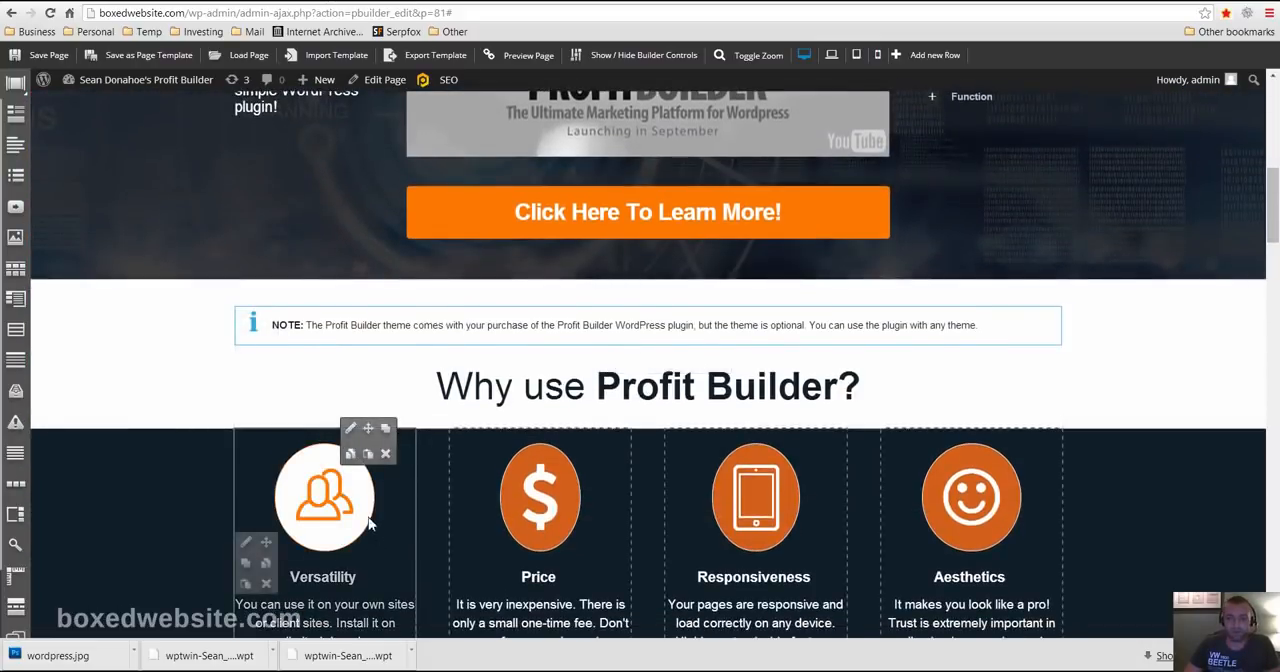
scroll(368, 522, "down", 11)
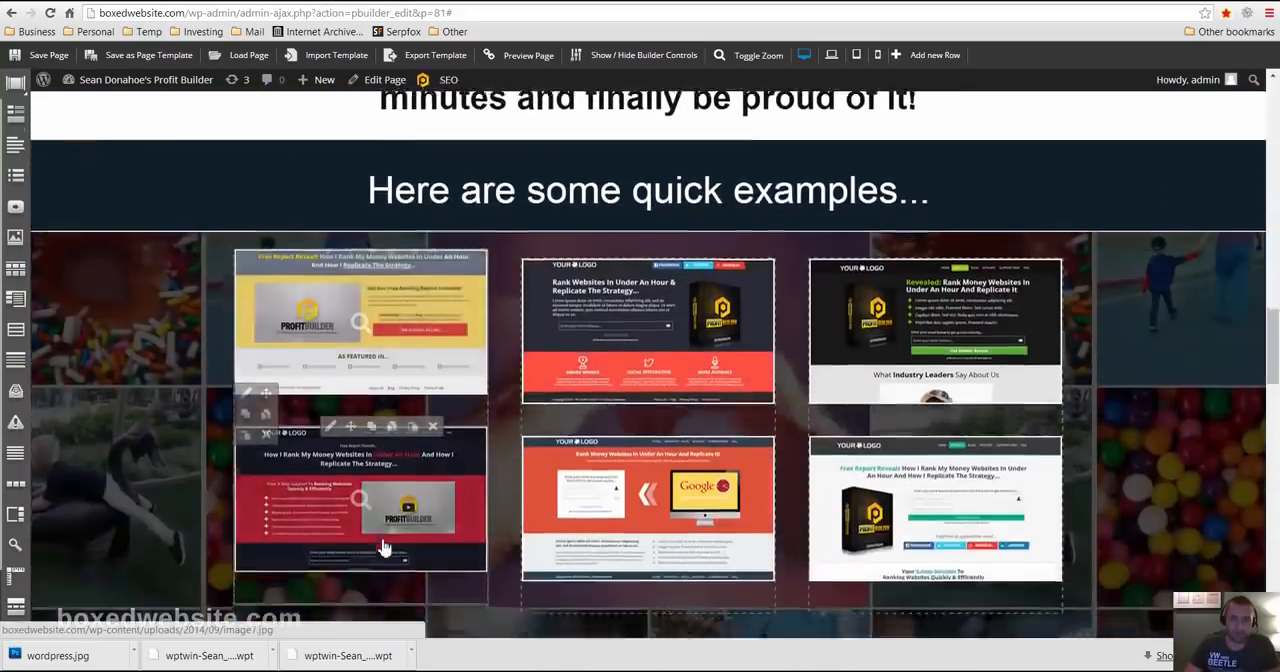
scroll(383, 560, "down", 9)
scroll(491, 597, "up", 3)
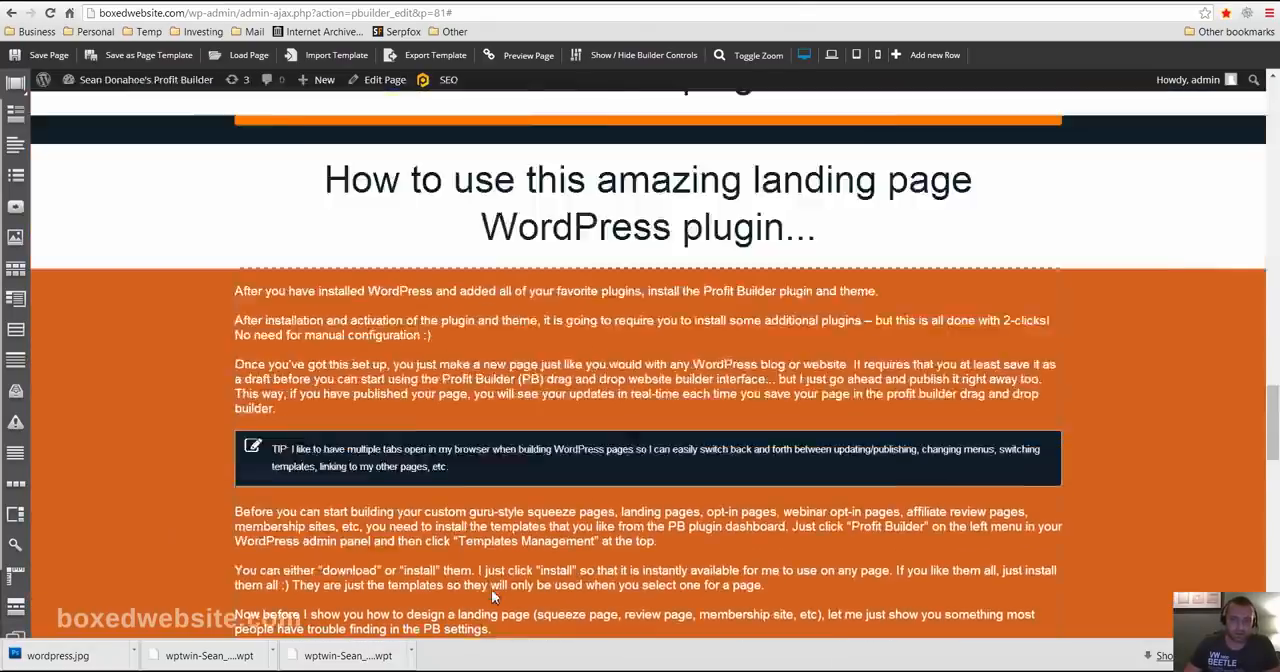
scroll(491, 597, "up", 2)
scroll(173, 434, "down", 4)
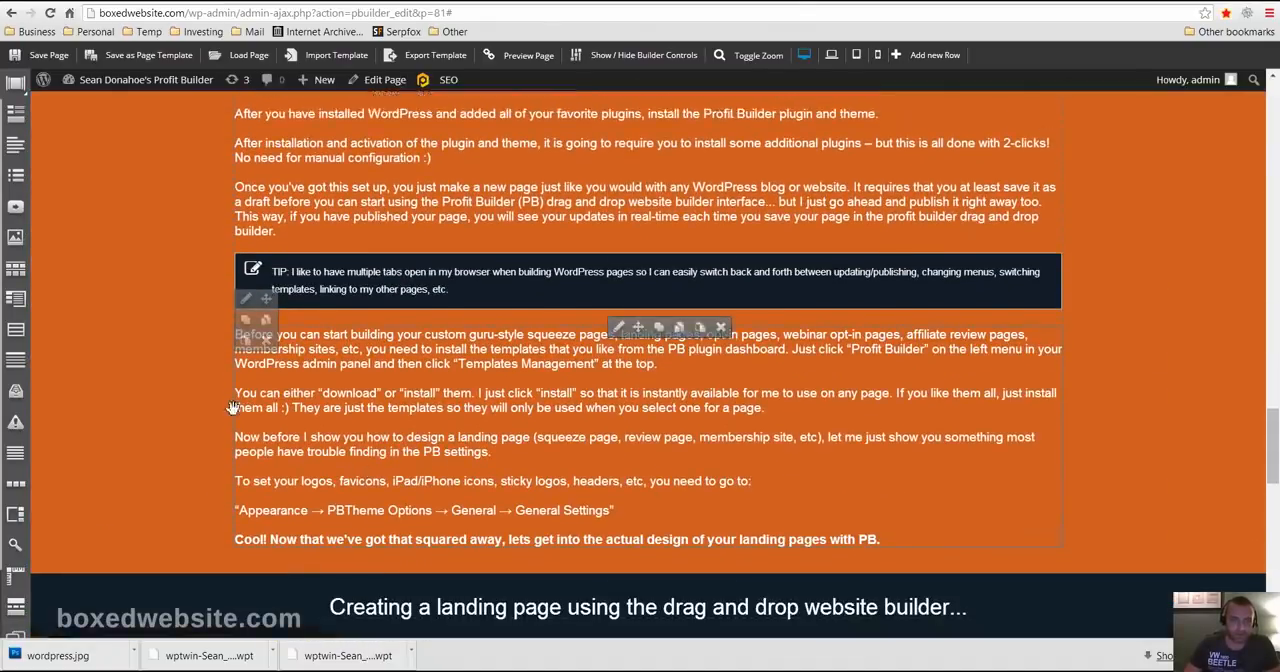
scroll(232, 408, "up", 6)
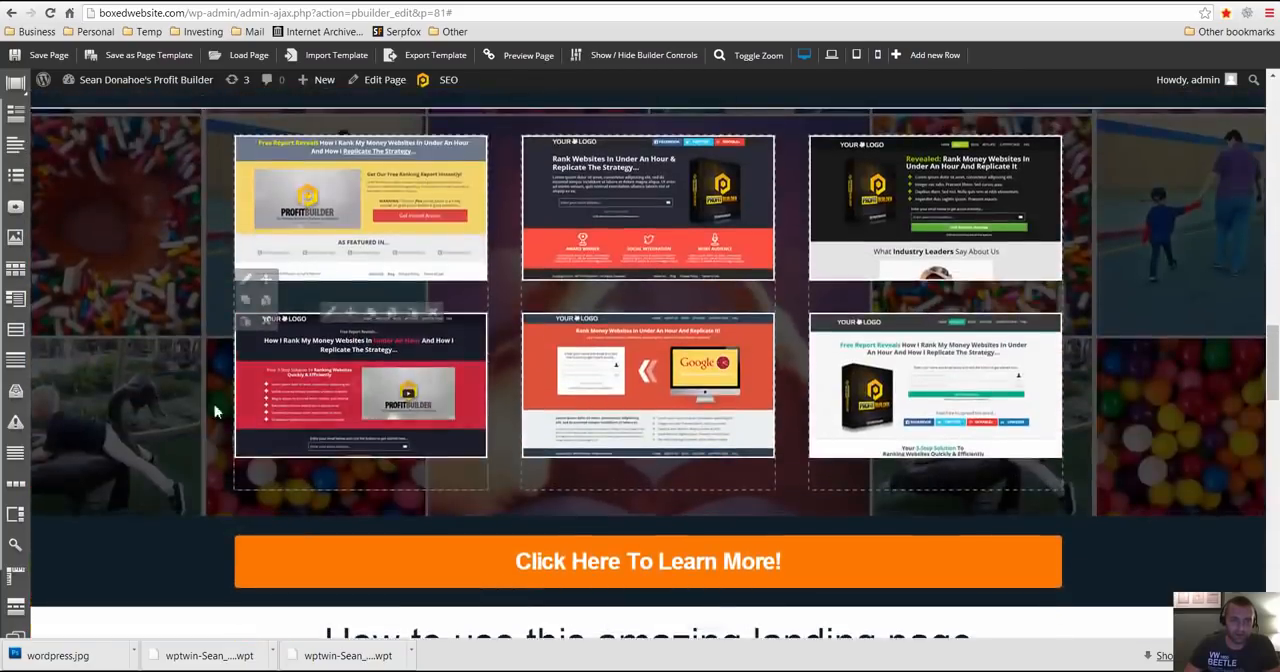
scroll(150, 350, "up", 3)
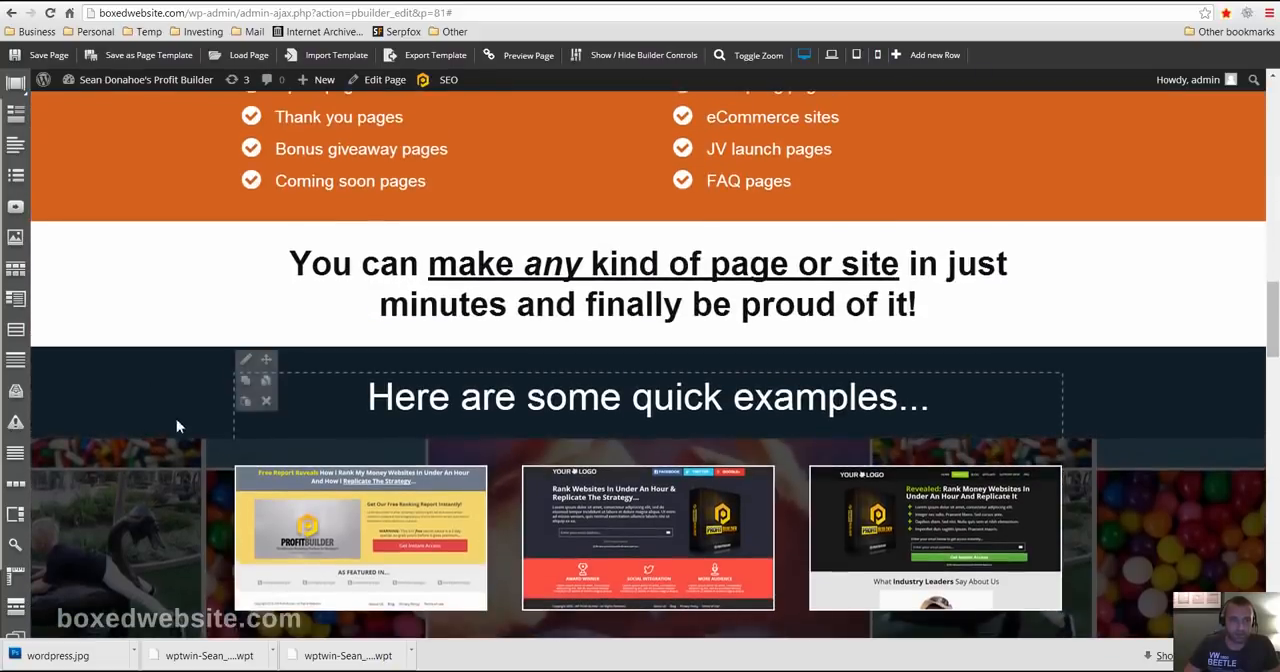
scroll(177, 426, "up", 18)
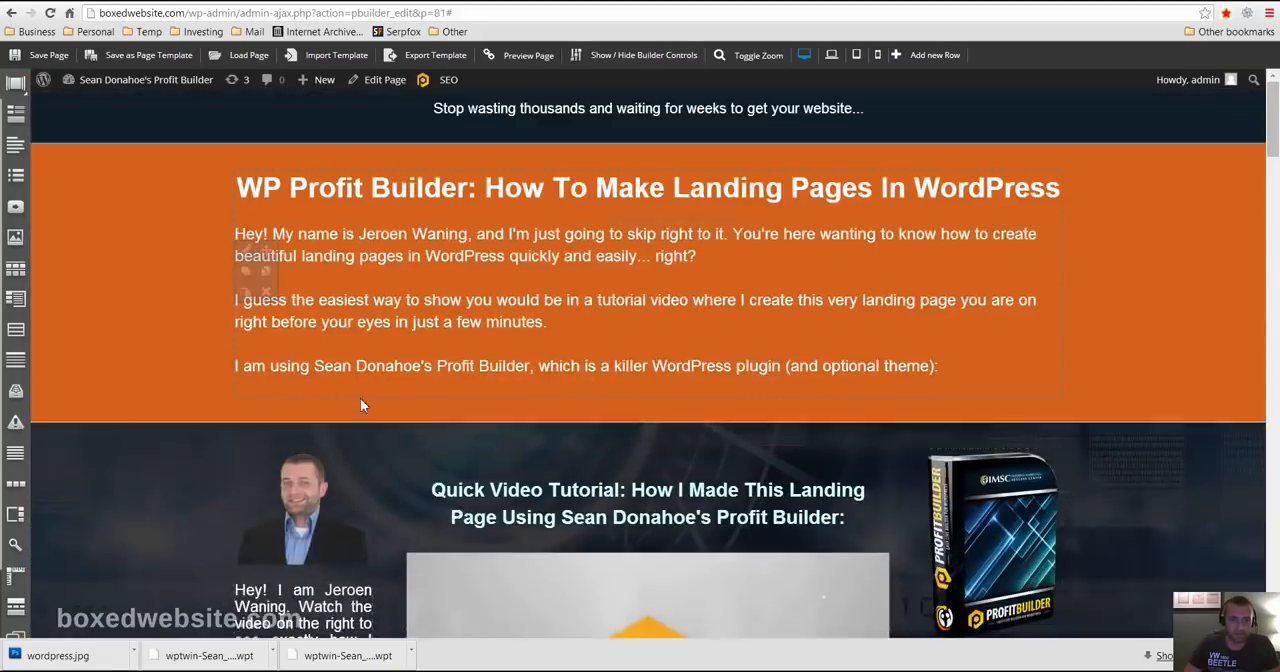
- Examine the "Quick Video Tutorial" row of the finished page, expanding the Simplicity and Aesthetics items under the product box image
scroll(362, 404, "down", 2)
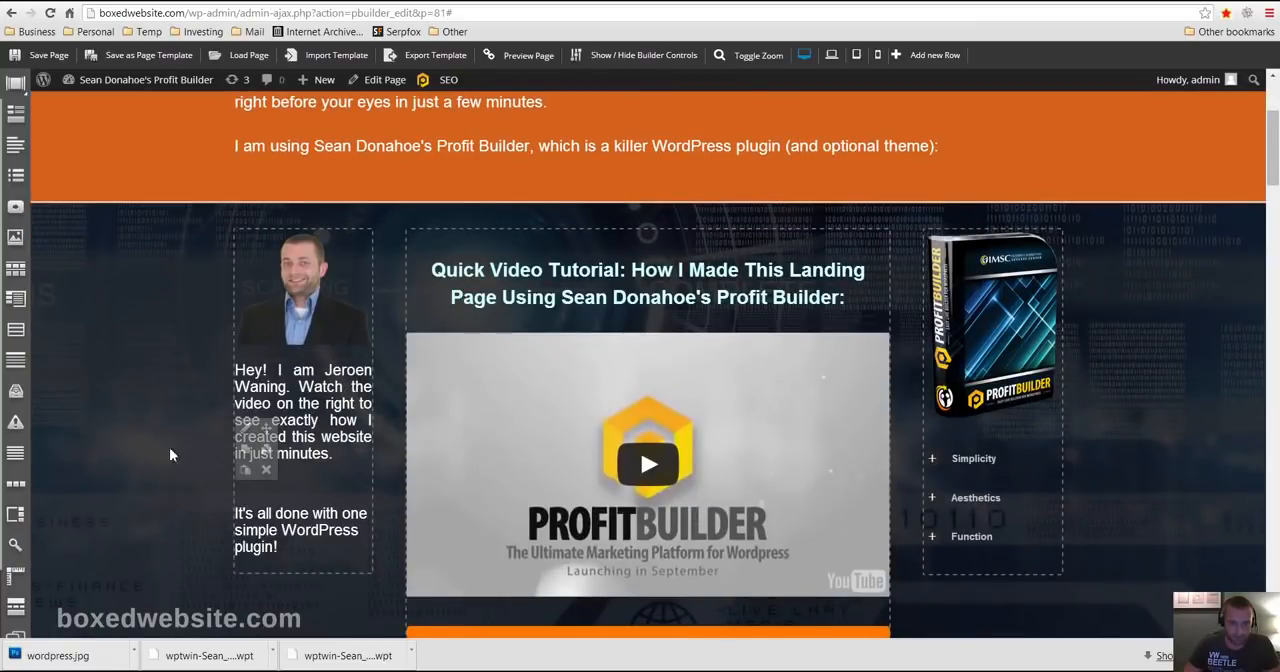
scroll(164, 440, "down", 1)
scroll(543, 437, "up", 3)
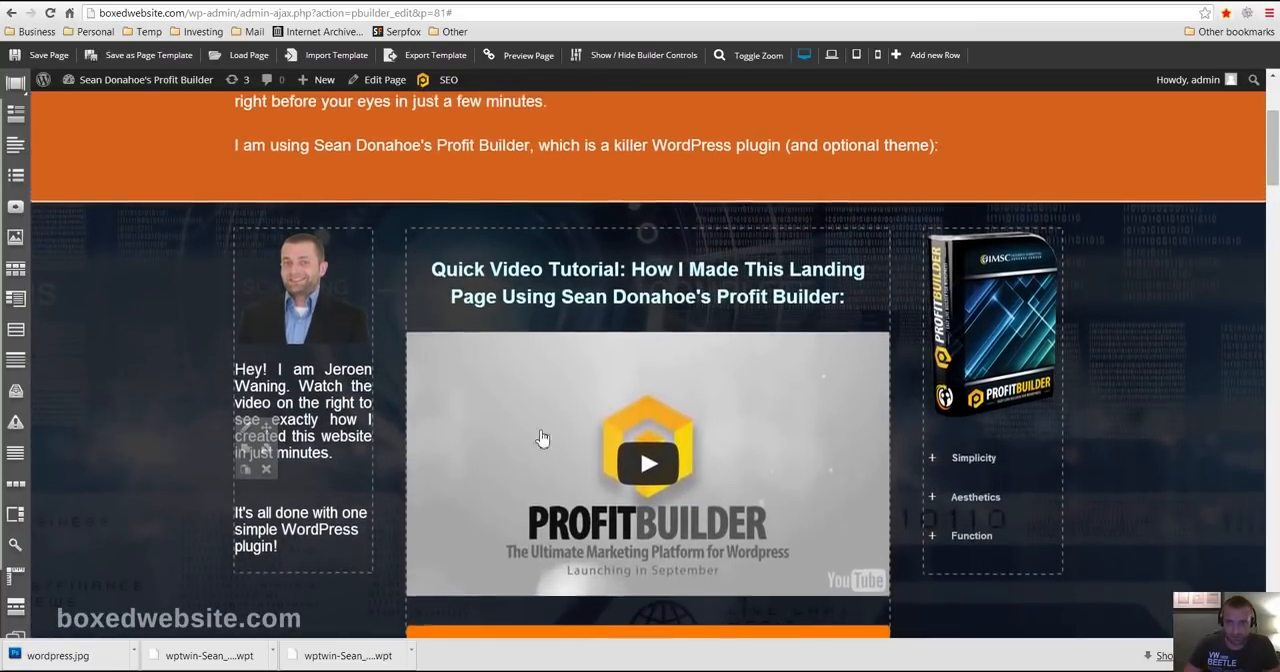
scroll(1086, 354, "down", 3)
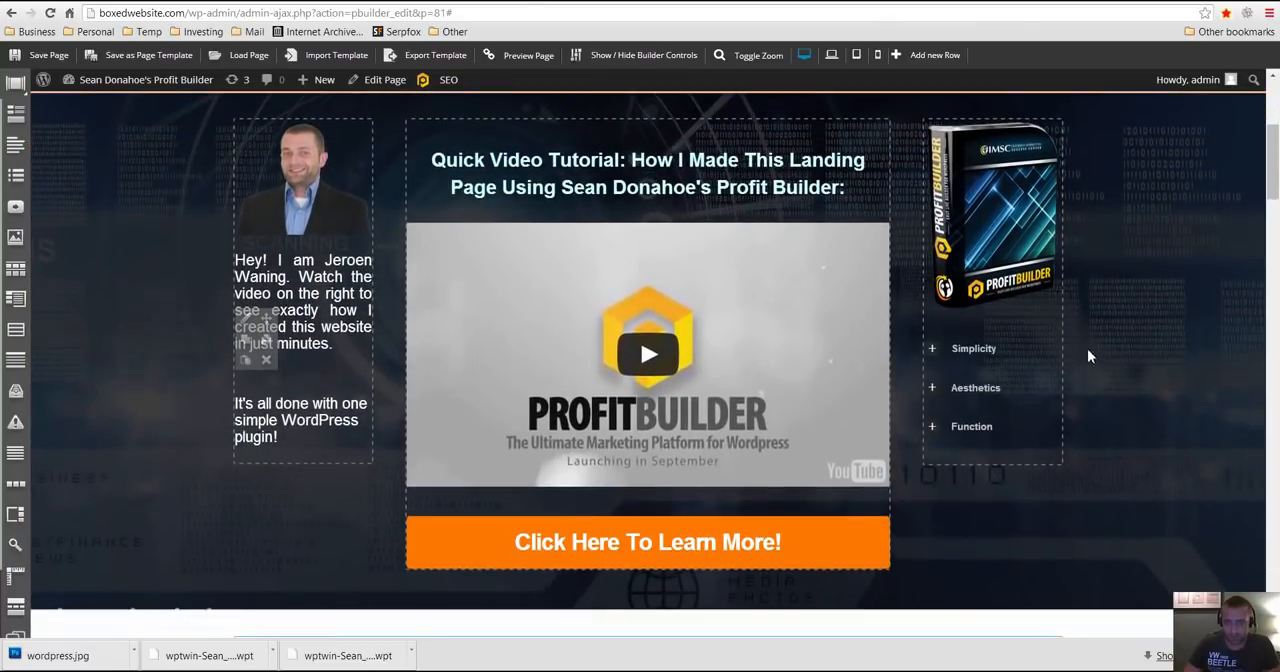
left_click(941, 356)
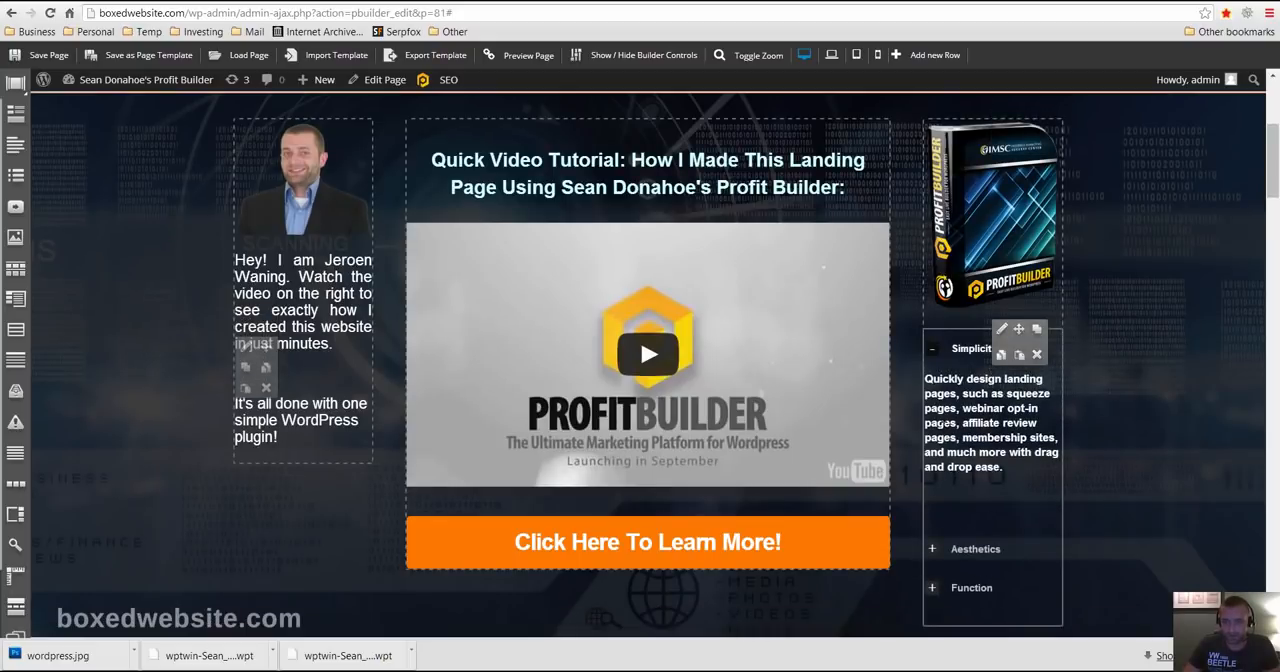
left_click(940, 548)
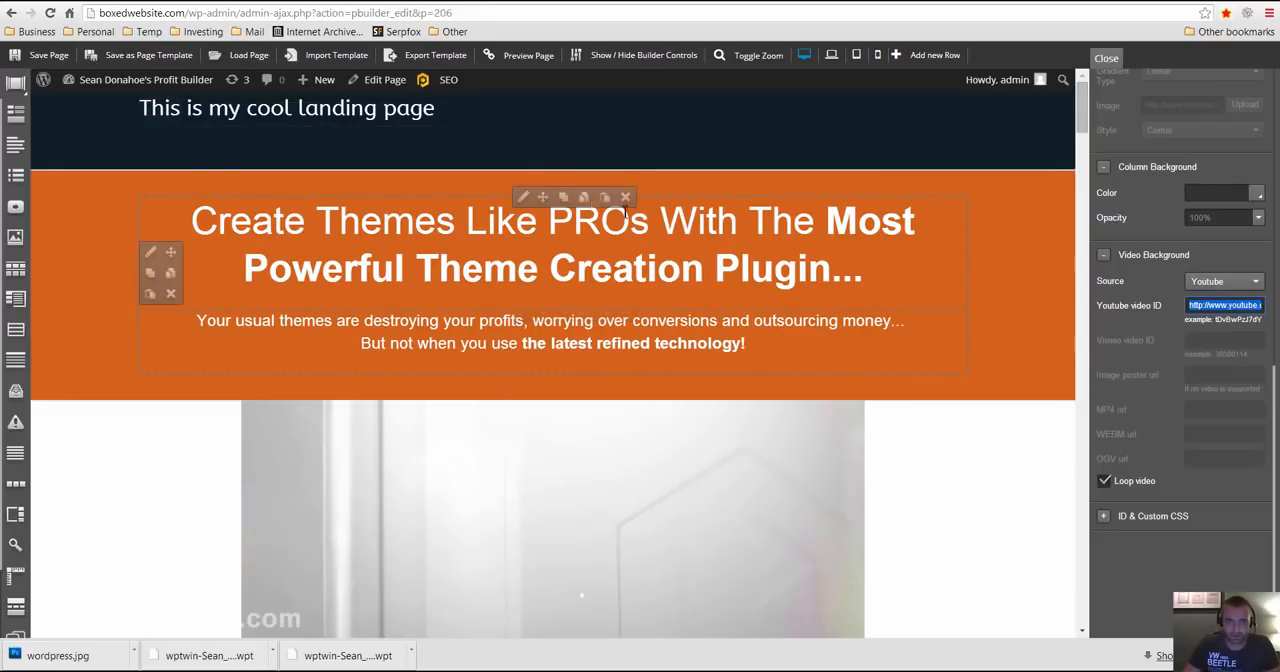
- Add a row with two equal columns between the video row and "Why Create Themes using Profit Builder?" on the "cool landing page"
left_click(716, 169)
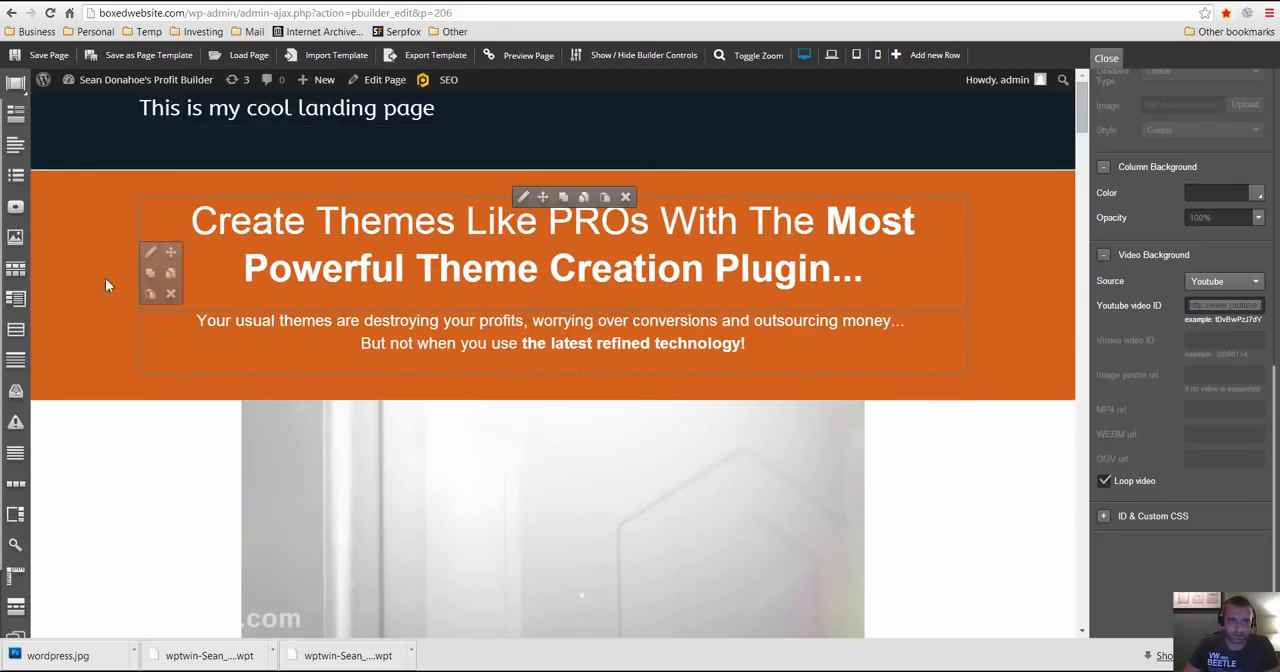
scroll(403, 383, "down", 3)
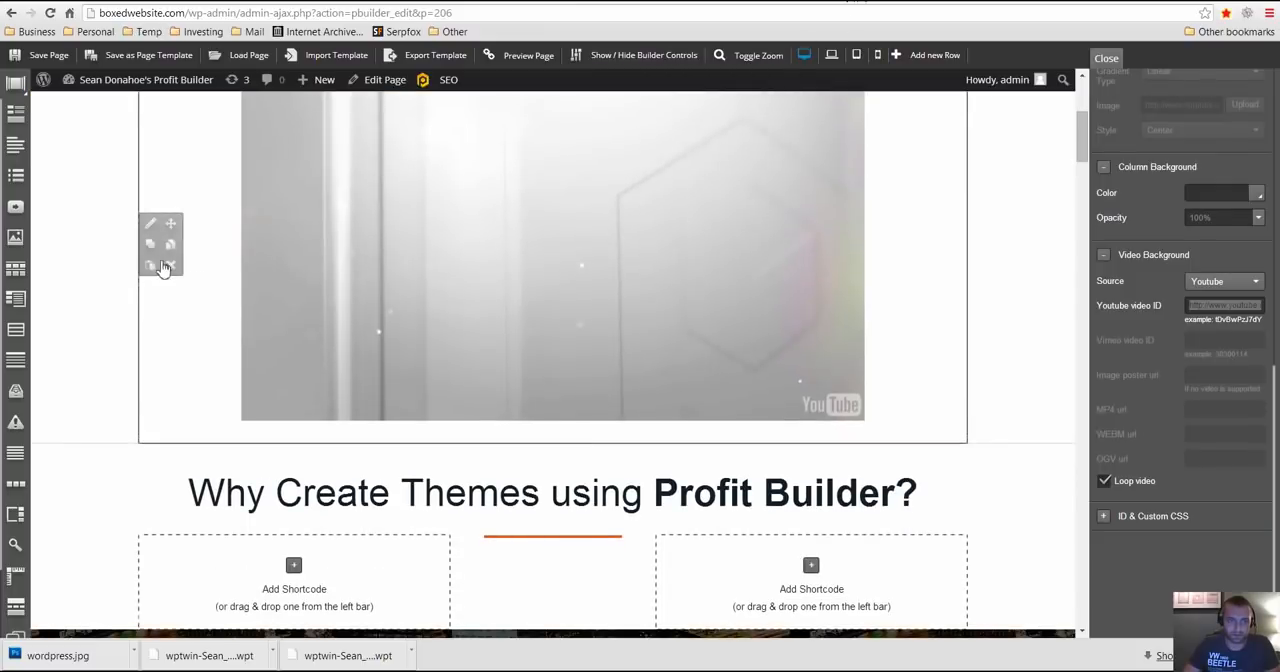
left_click(150, 224)
left_click(921, 58)
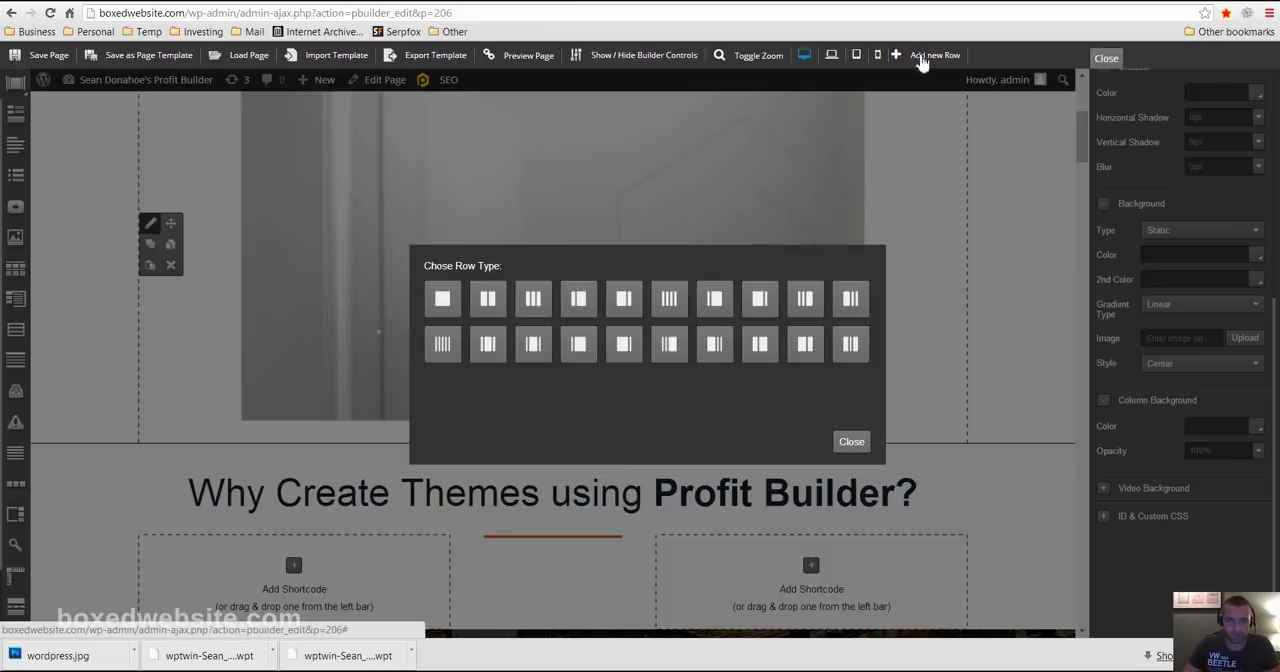
left_click(487, 300)
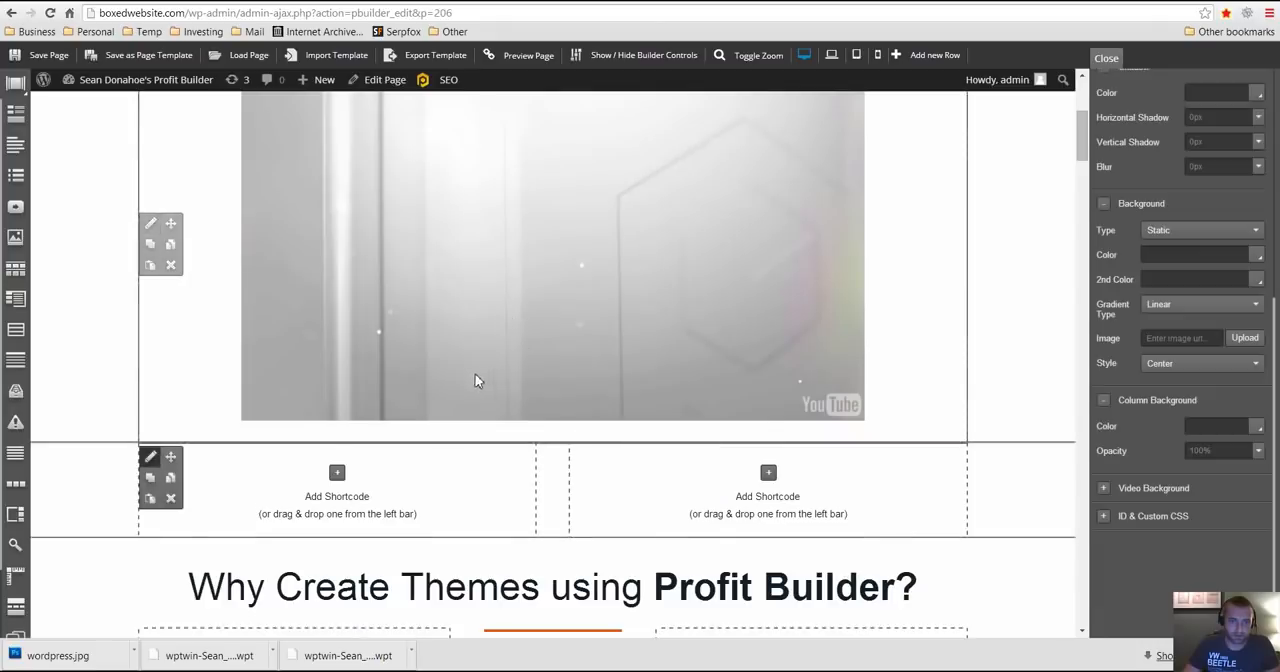
- Insert a Slider shortcode from the Content group into the left column of the new two-column row
scroll(474, 377, "down", 1)
left_click(337, 253)
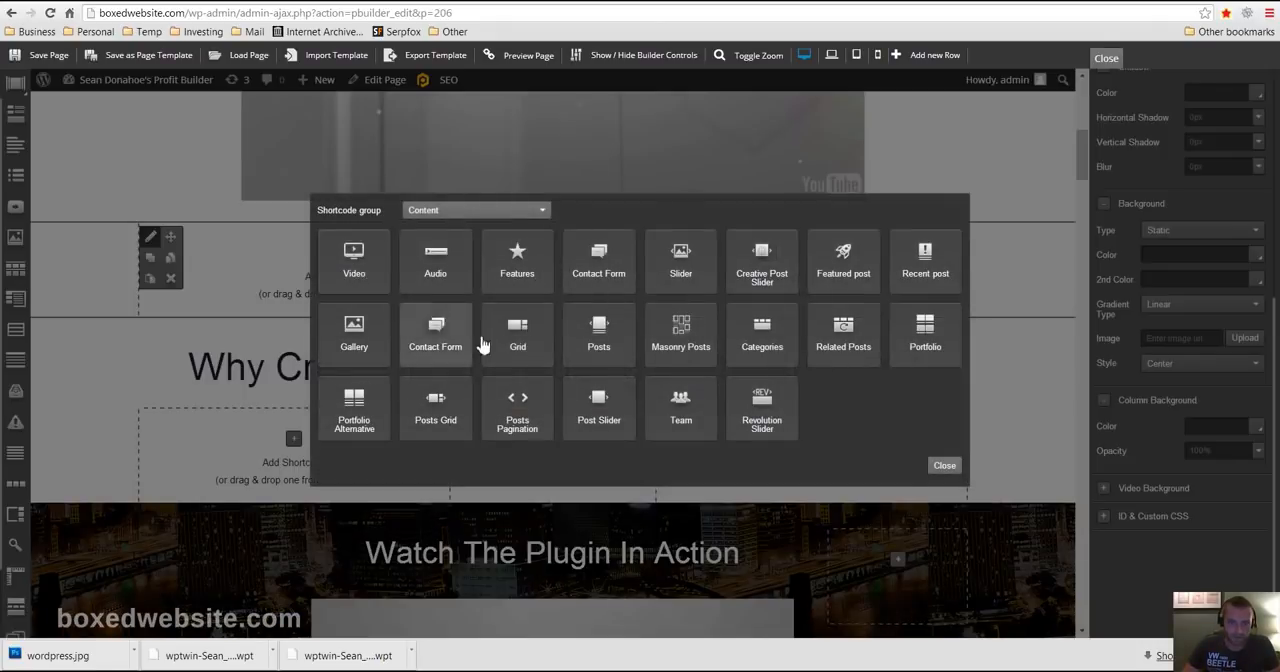
left_click(681, 262)
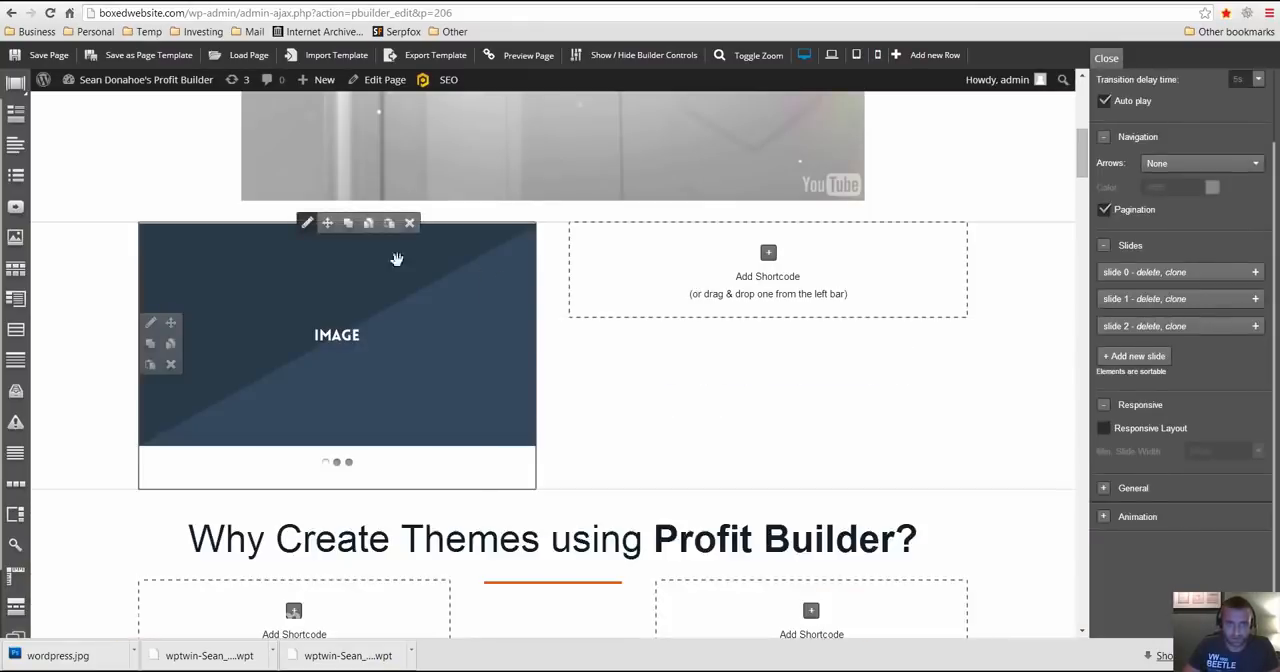
- Try a Revolution Slider in the right column beside the image slider, and delete that element
left_click(768, 252)
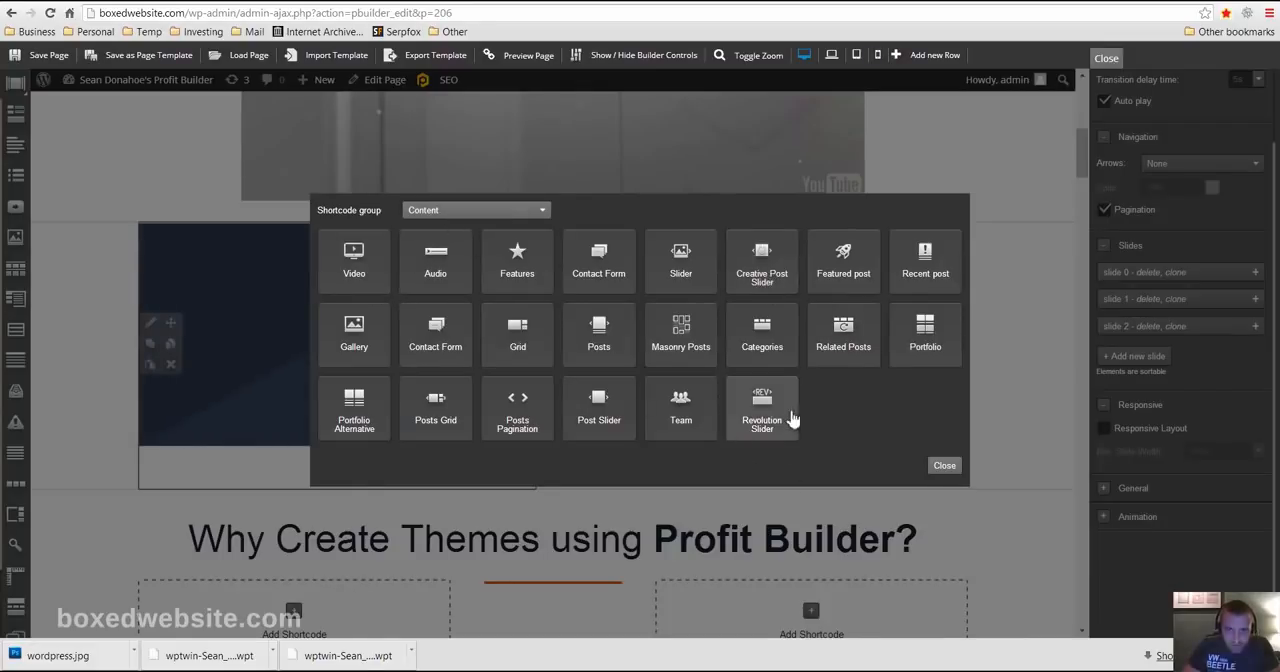
left_click(790, 422)
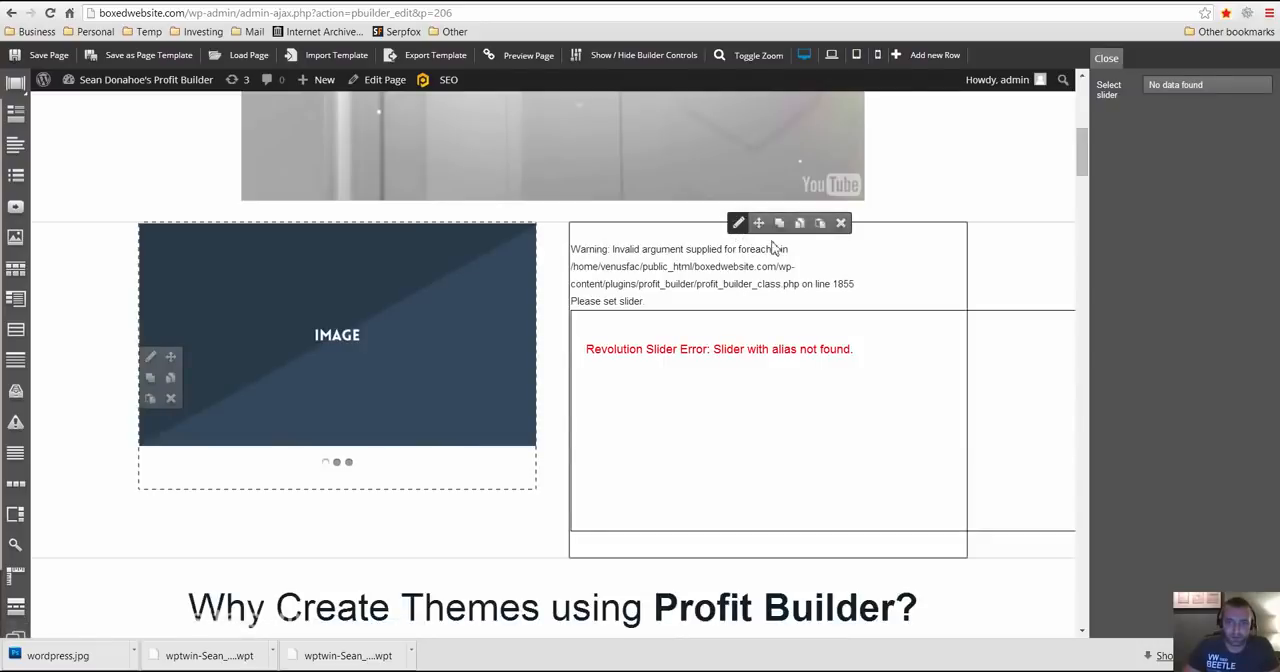
left_click(843, 226)
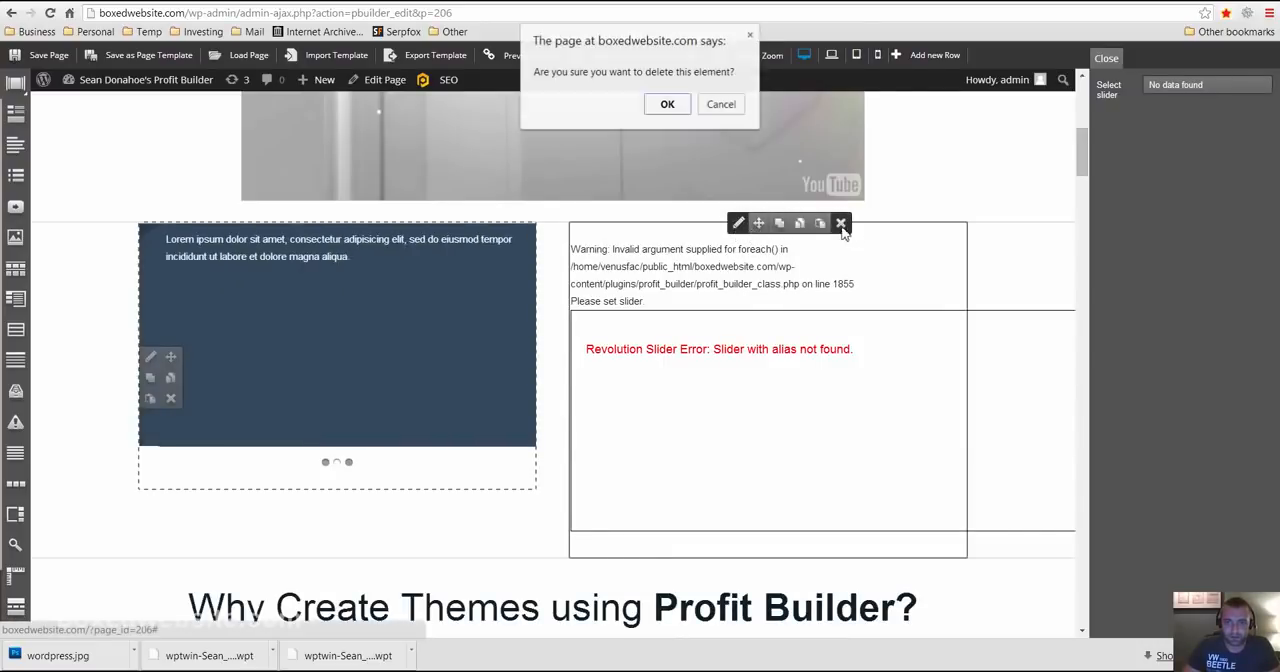
left_click(667, 105)
- Try a Creative Post Slider in the right column beside the image slider, and delete that element
left_click(829, 266)
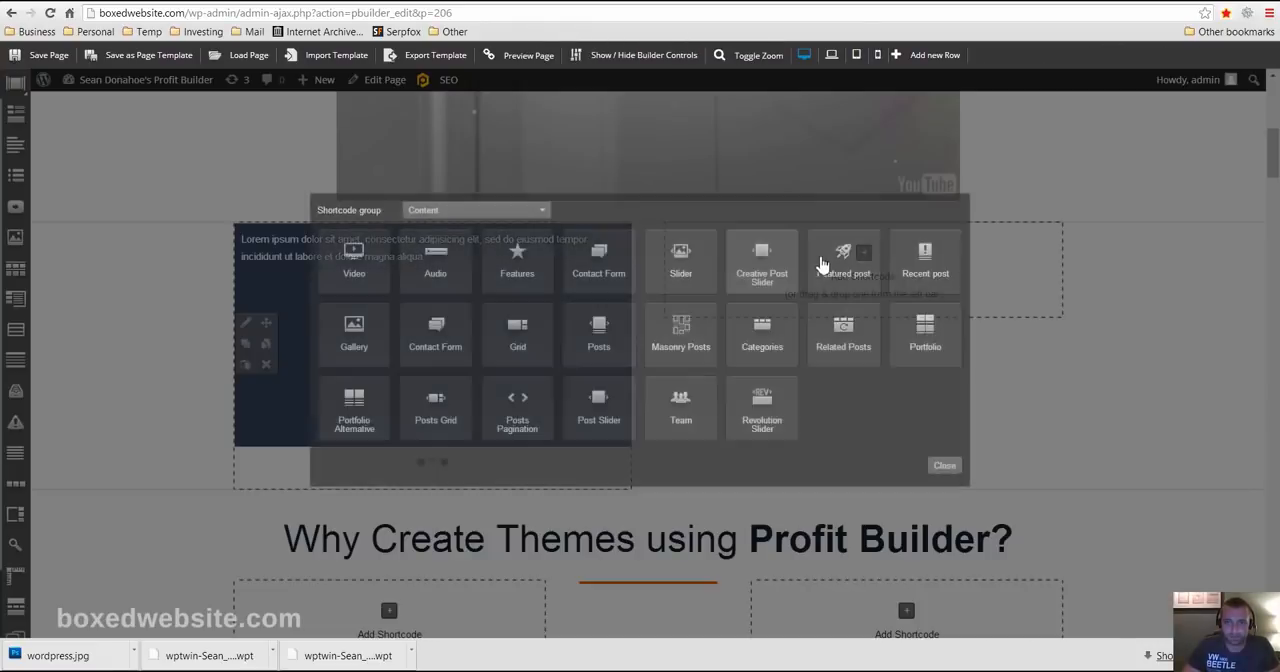
left_click(824, 262)
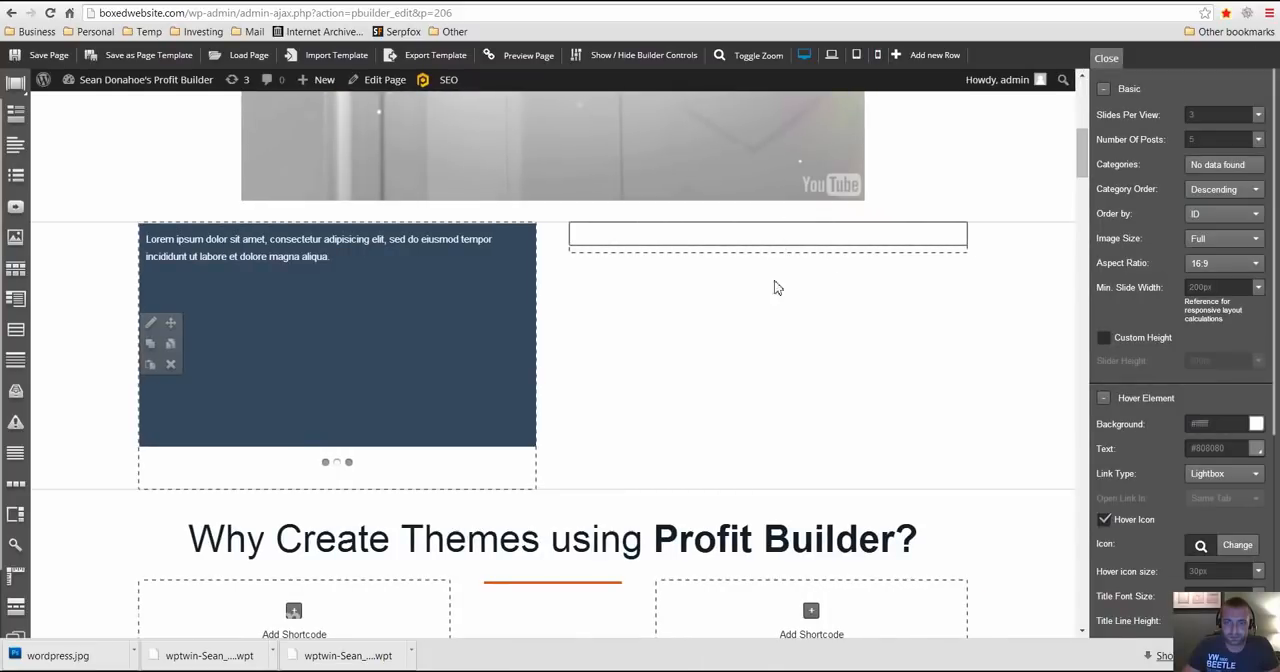
mouse_move(771, 249)
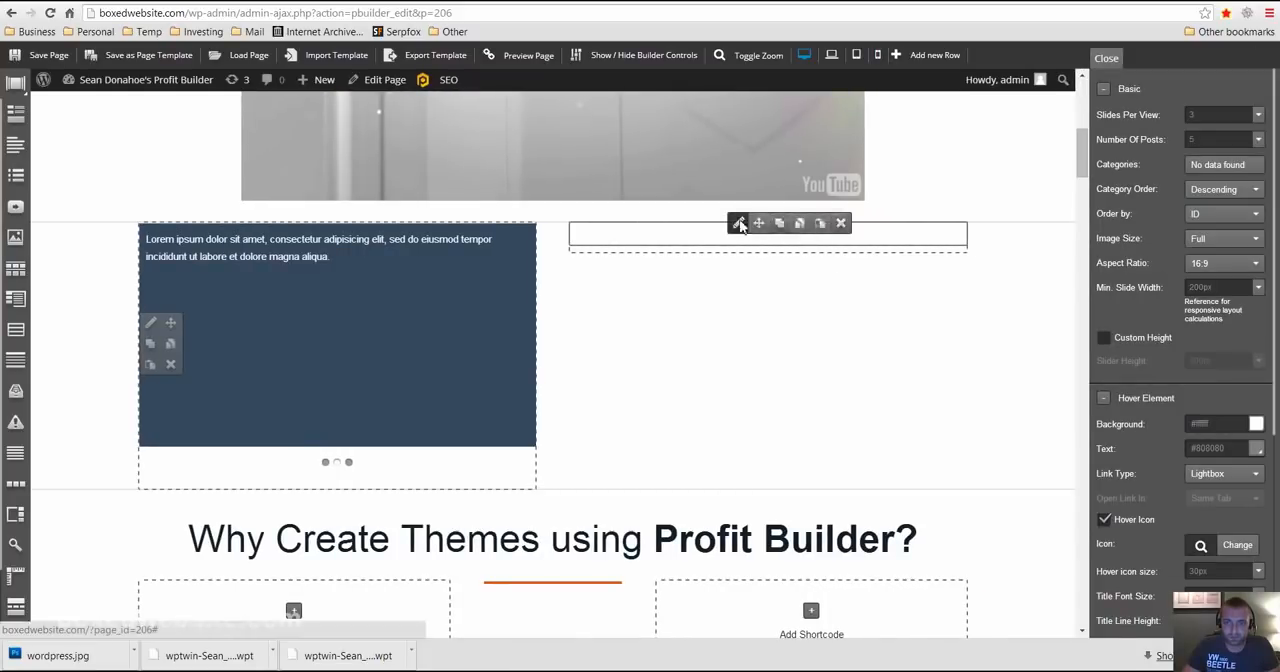
left_click(841, 225)
left_click(665, 105)
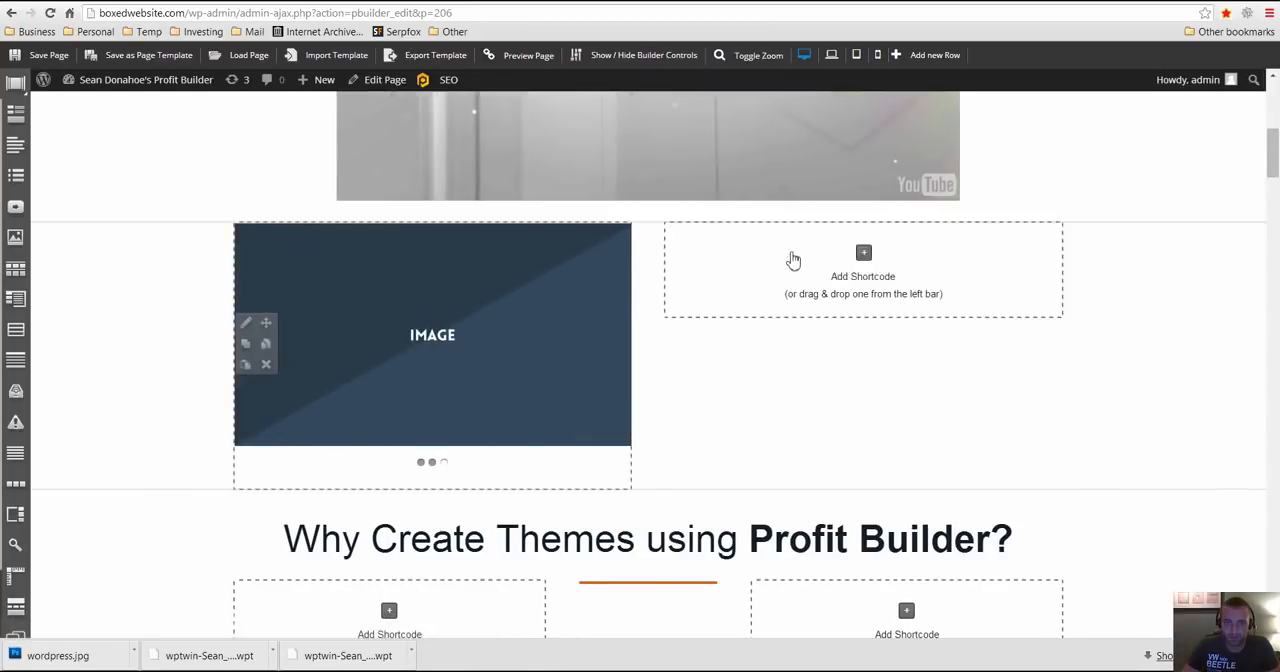
- Browse the shortcode groups, try the PBTheme WooCommerce Cart in the right column, and delete that element
left_click(791, 260)
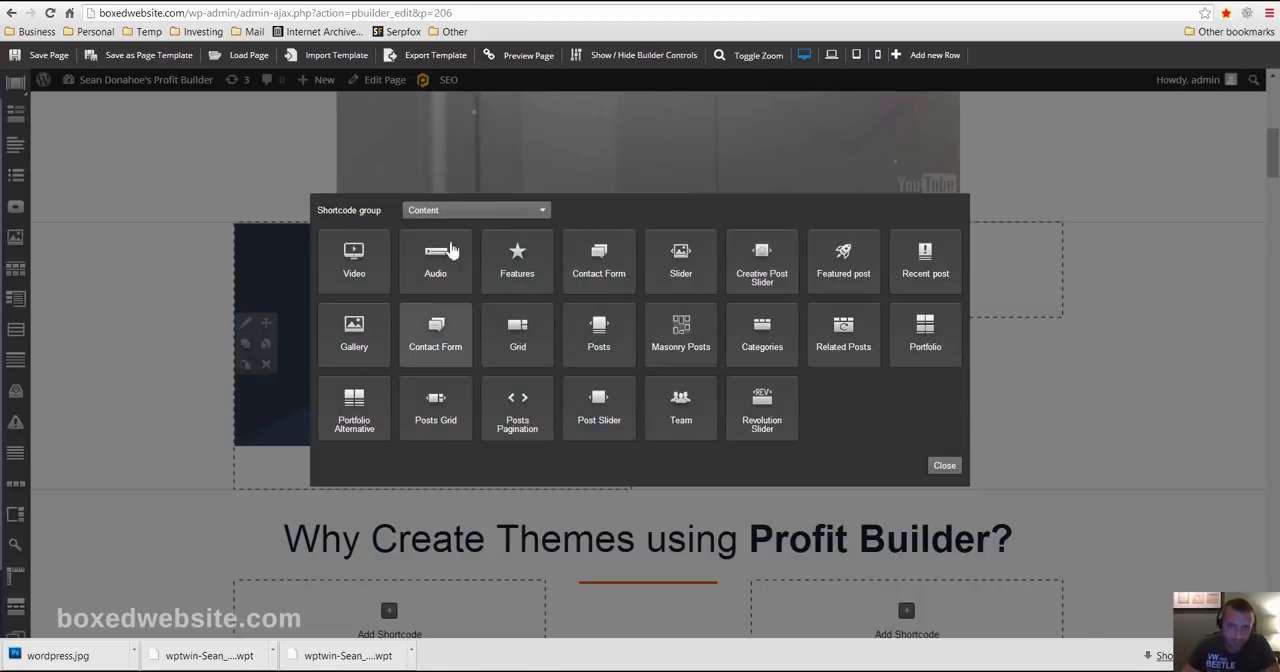
left_click(481, 211)
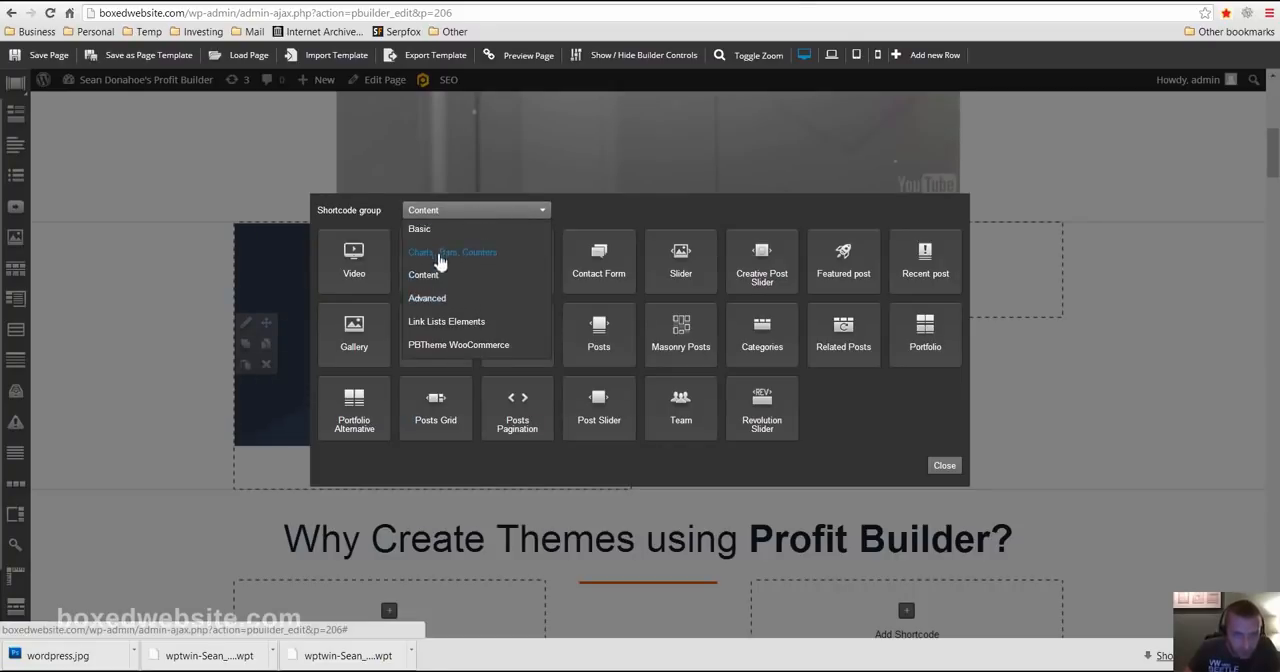
left_click(438, 257)
left_click(434, 210)
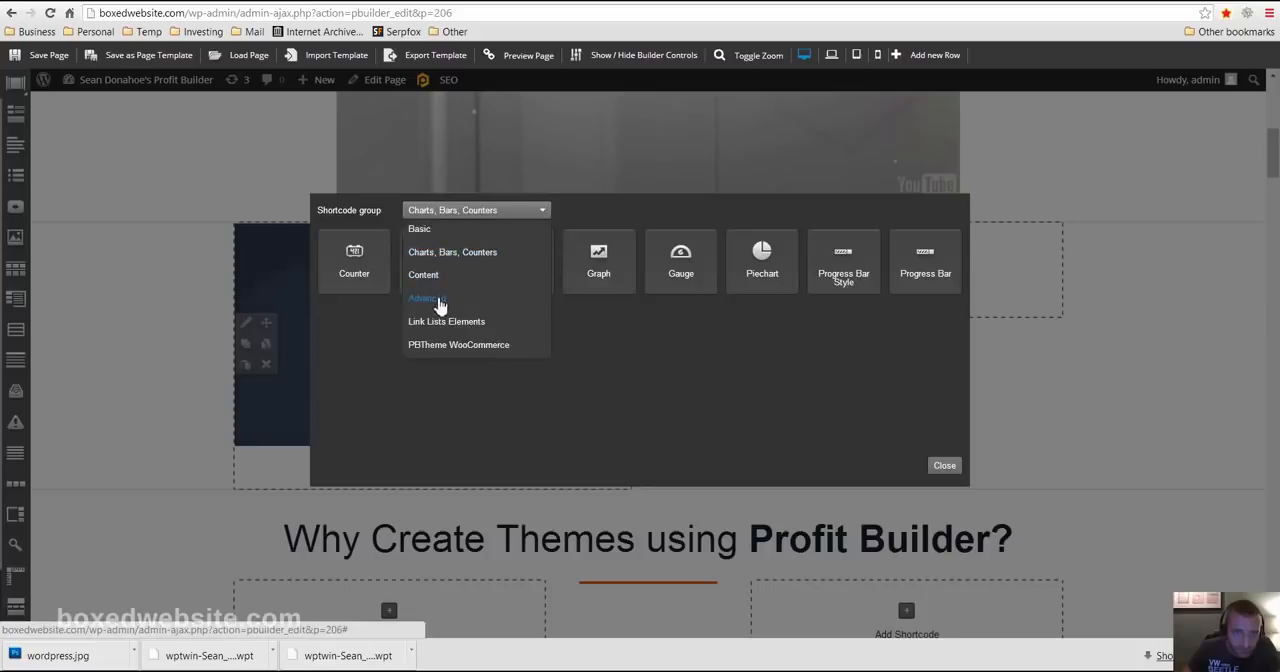
left_click(436, 346)
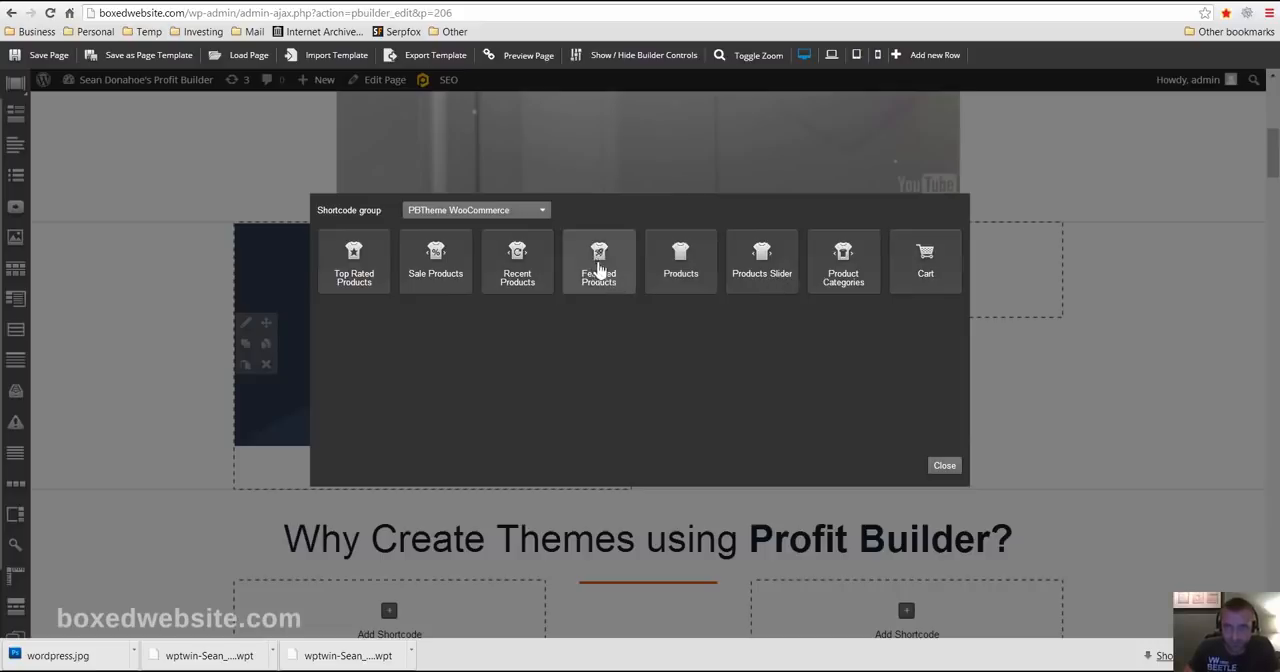
left_click(927, 264)
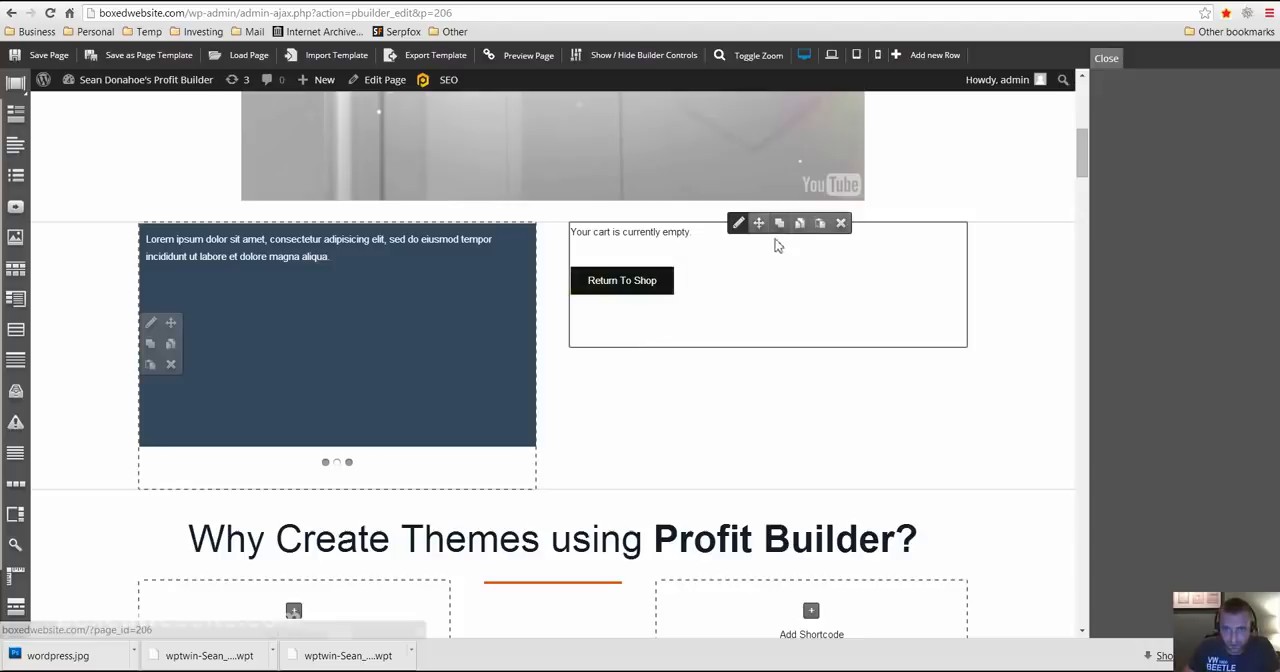
left_click(840, 223)
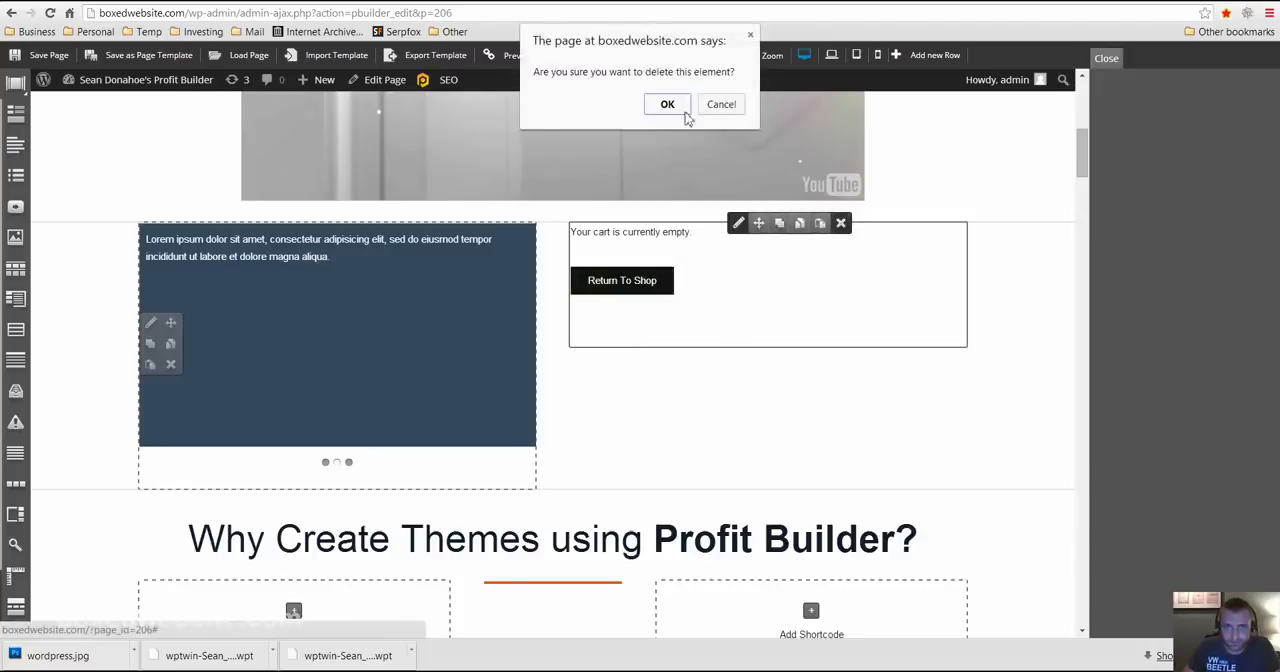
left_click(664, 104)
- Try the PBTheme WooCommerce Products element in the right column, and delete it
left_click(781, 256)
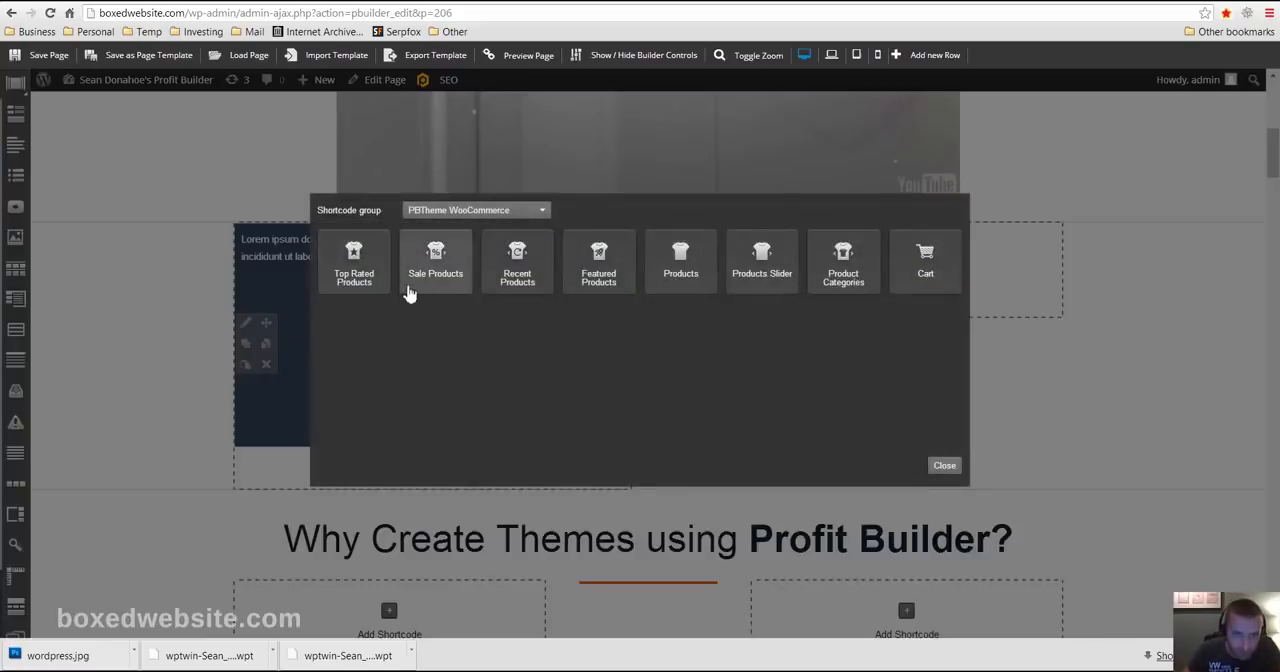
left_click(663, 270)
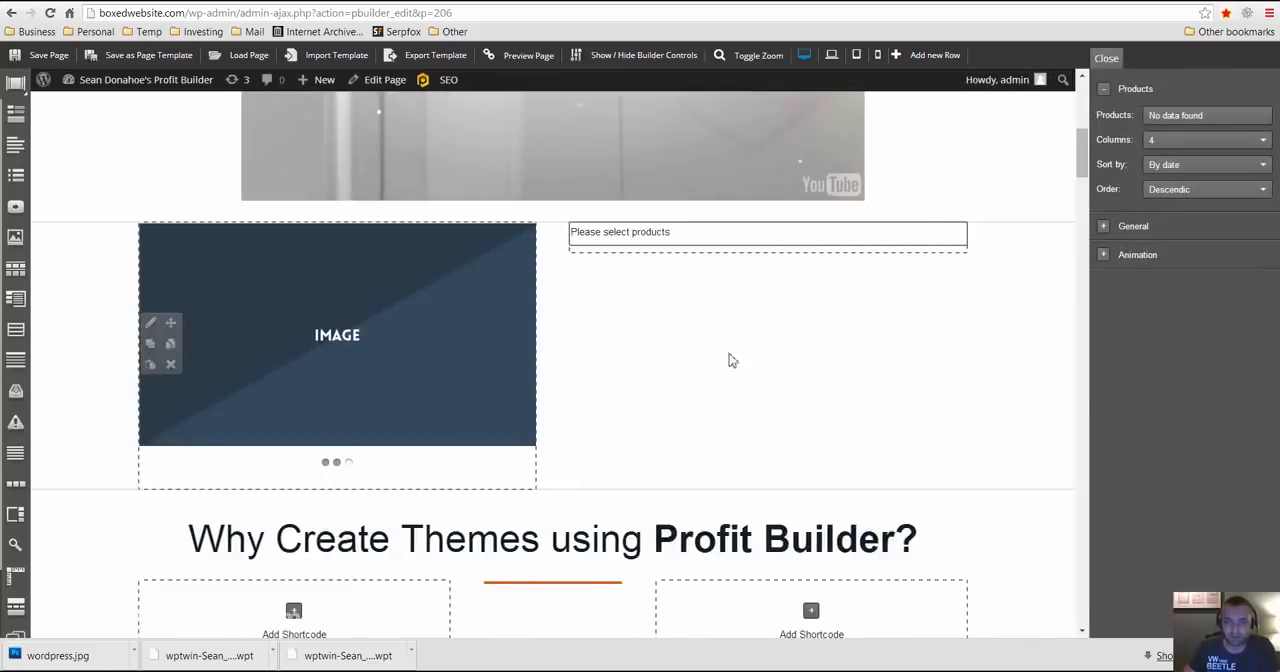
mouse_move(787, 232)
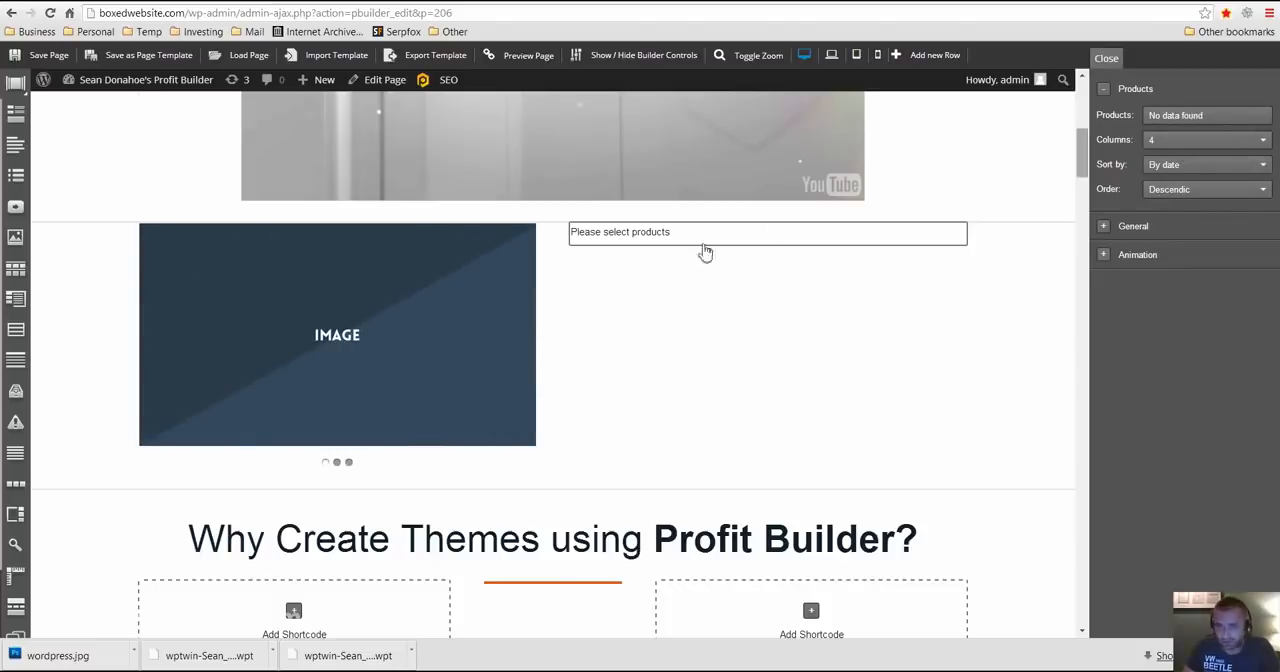
mouse_move(740, 228)
left_click(841, 224)
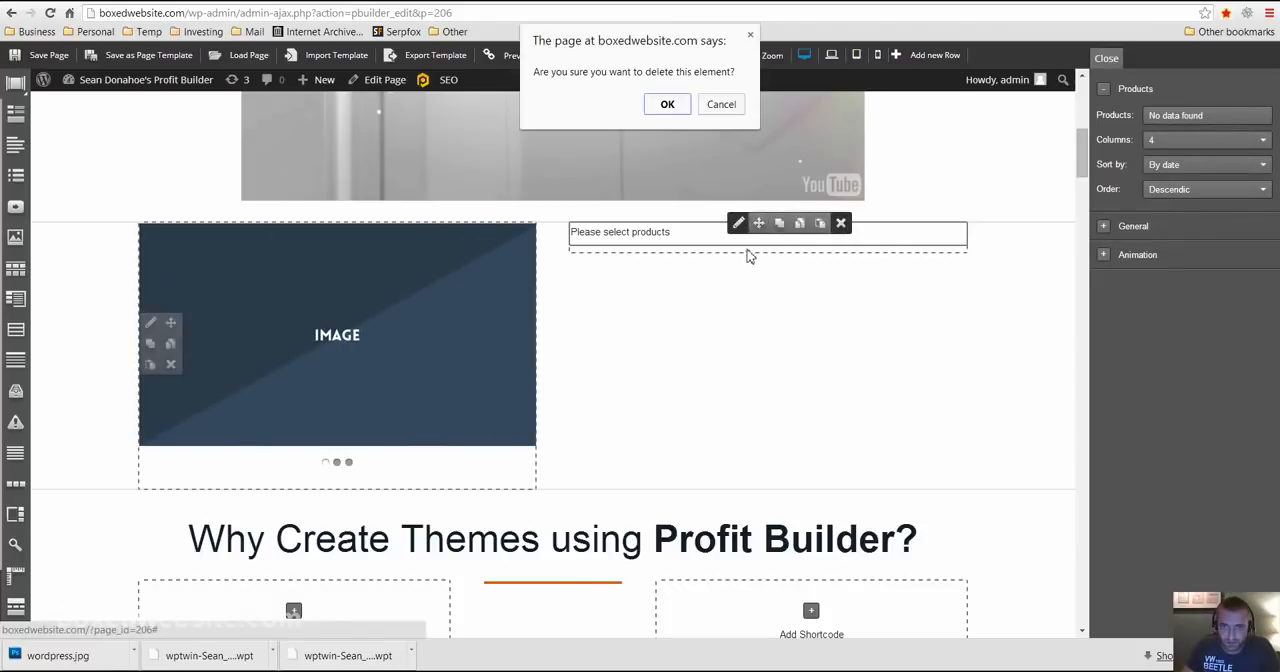
left_click(668, 105)
- Insert a Text Links element from the Link Lists Elements group into the right column beside the image slider
left_click(860, 254)
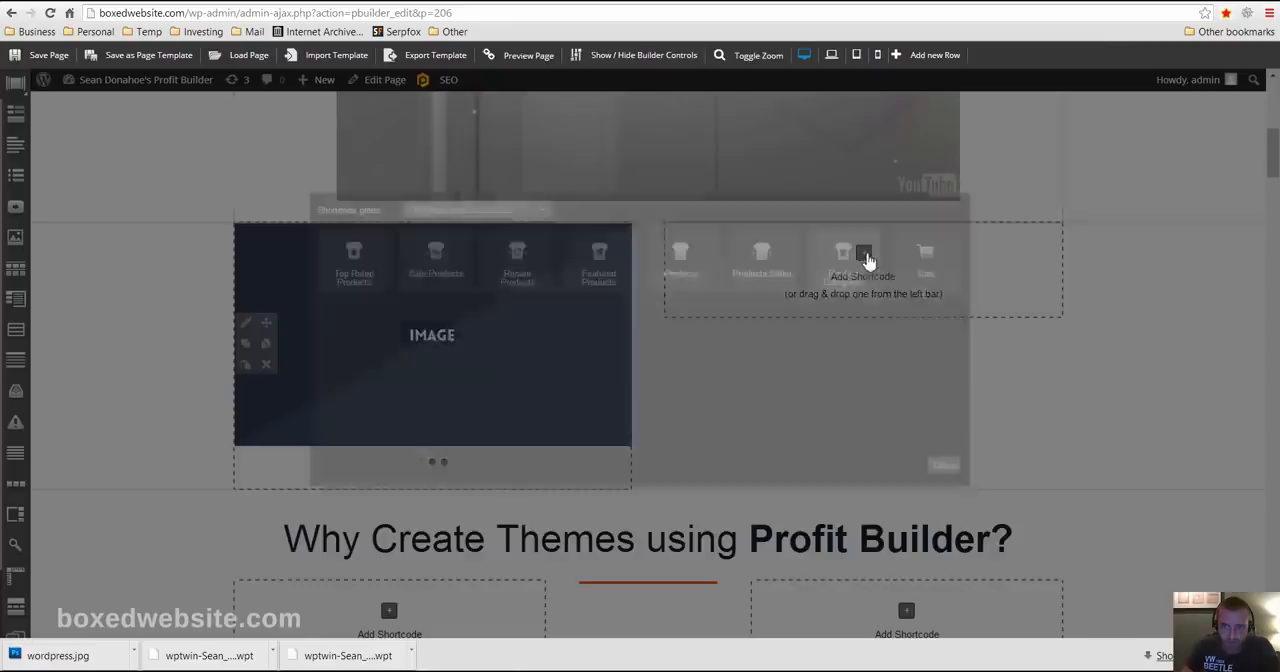
left_click(478, 211)
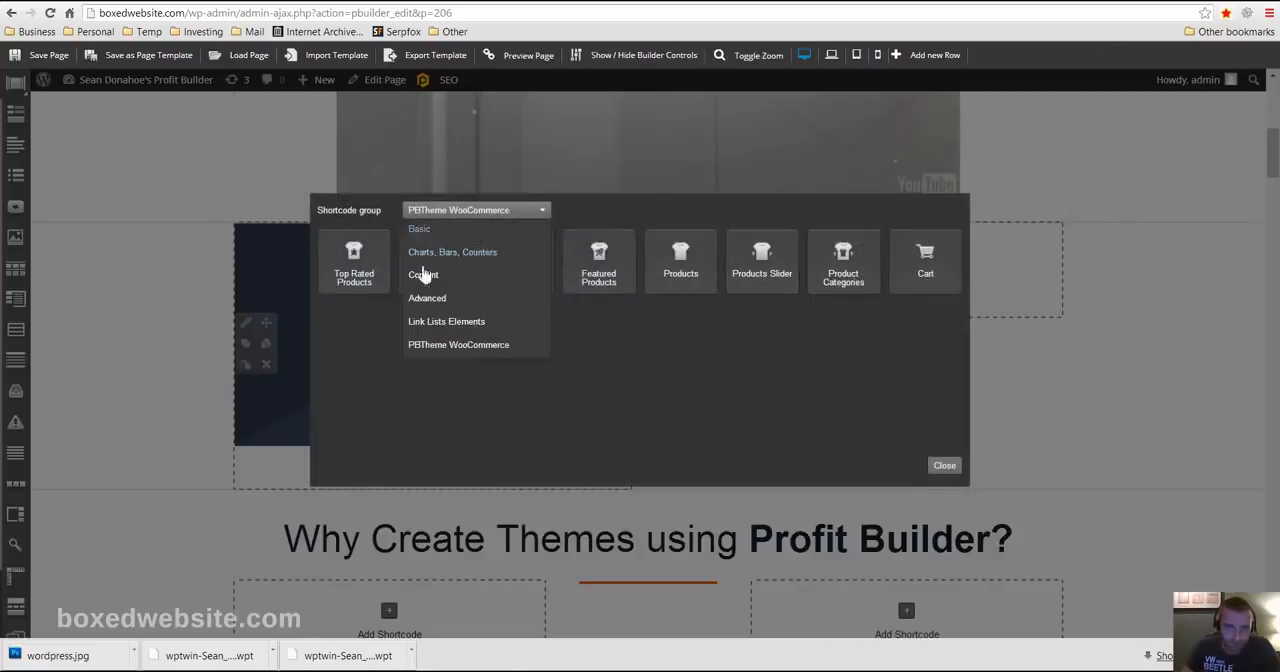
left_click(438, 322)
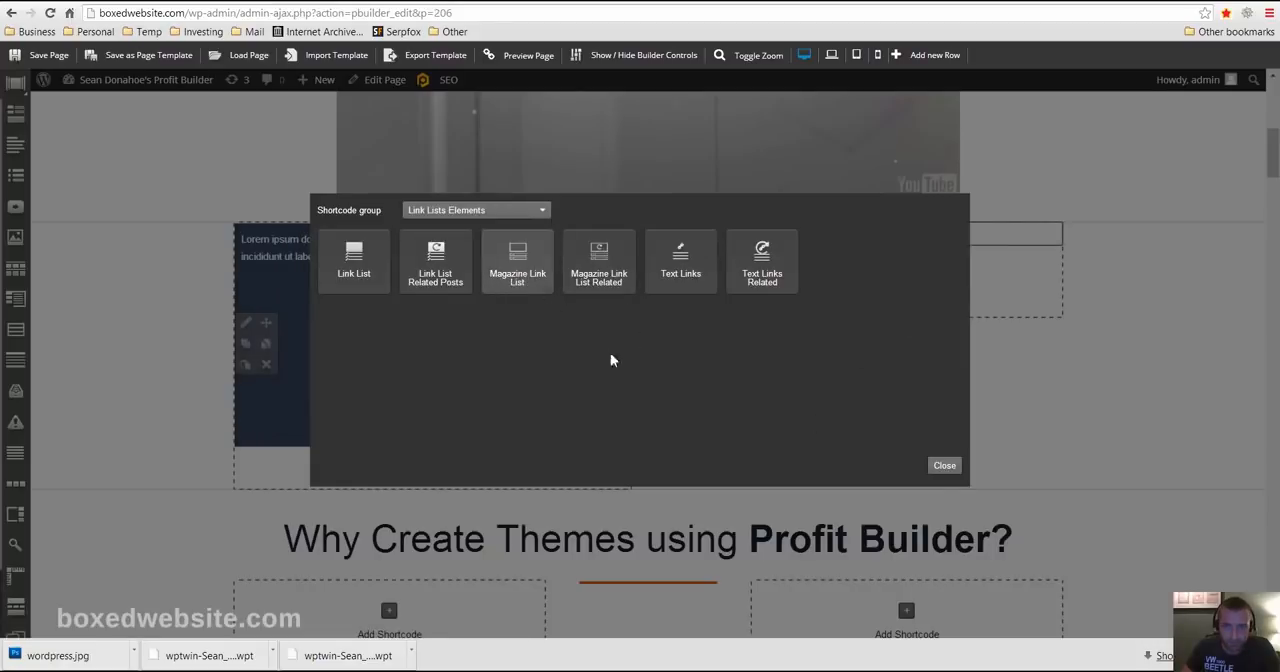
left_click(659, 278)
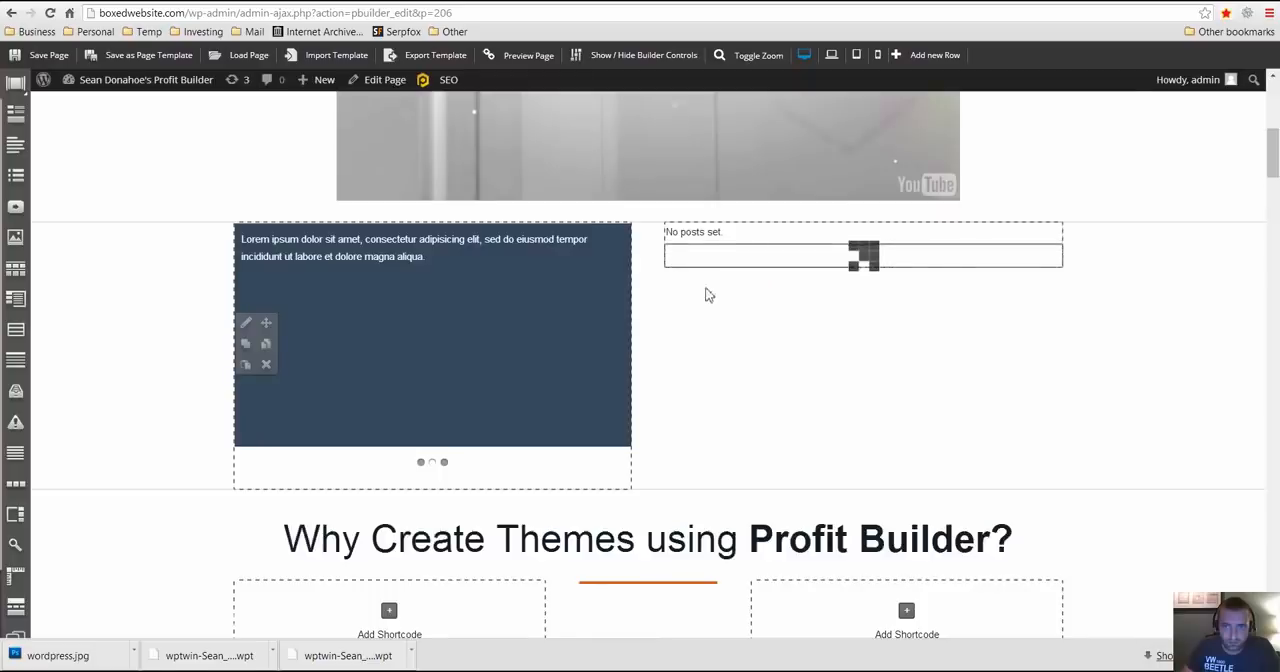
mouse_move(786, 266)
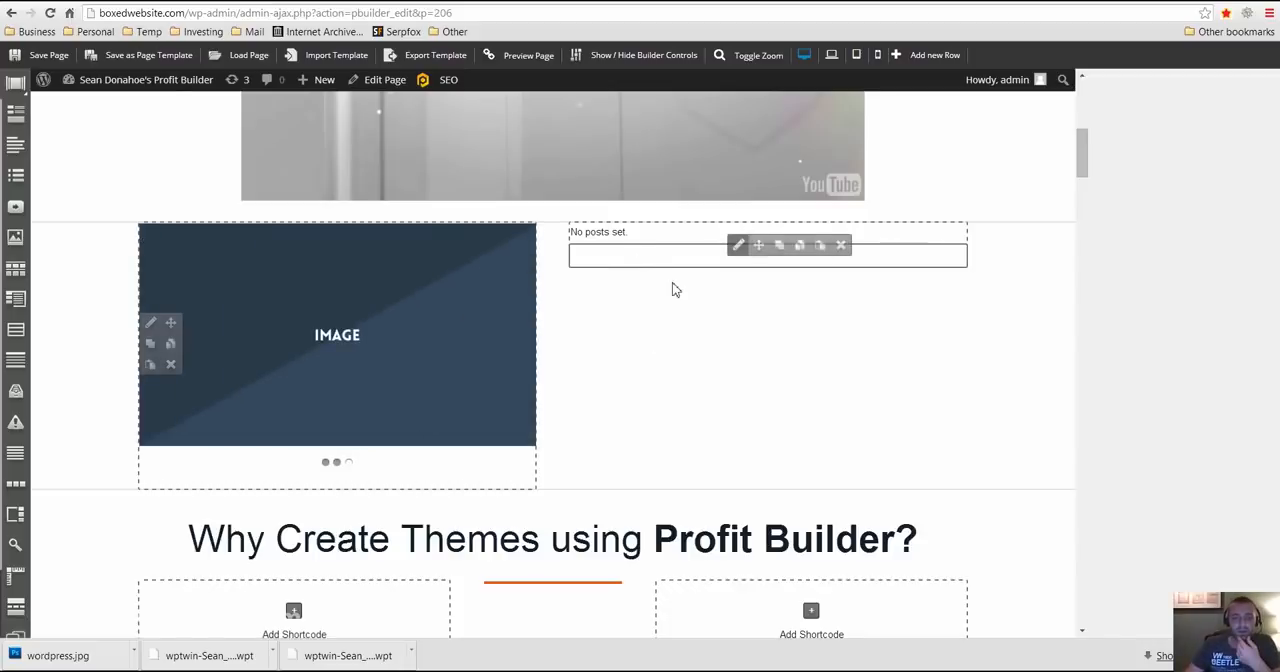
scroll(600, 290, "down", 3)
scroll(650, 315, "down", 2)
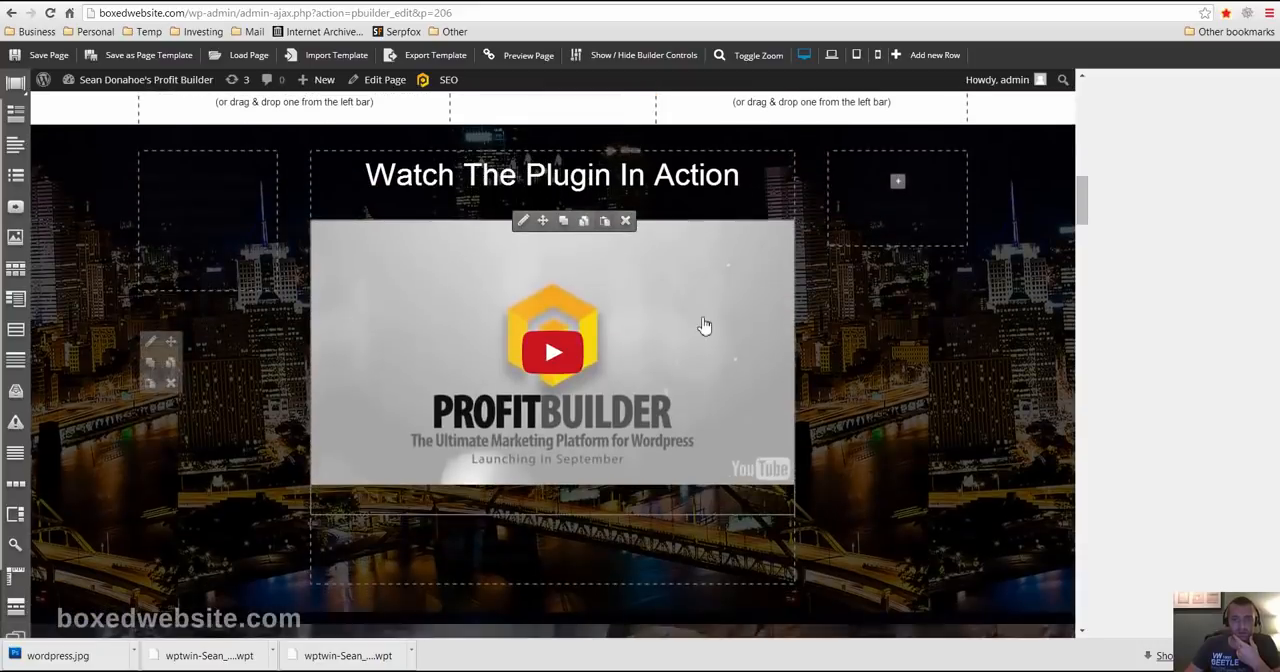
scroll(700, 300, "up", 6)
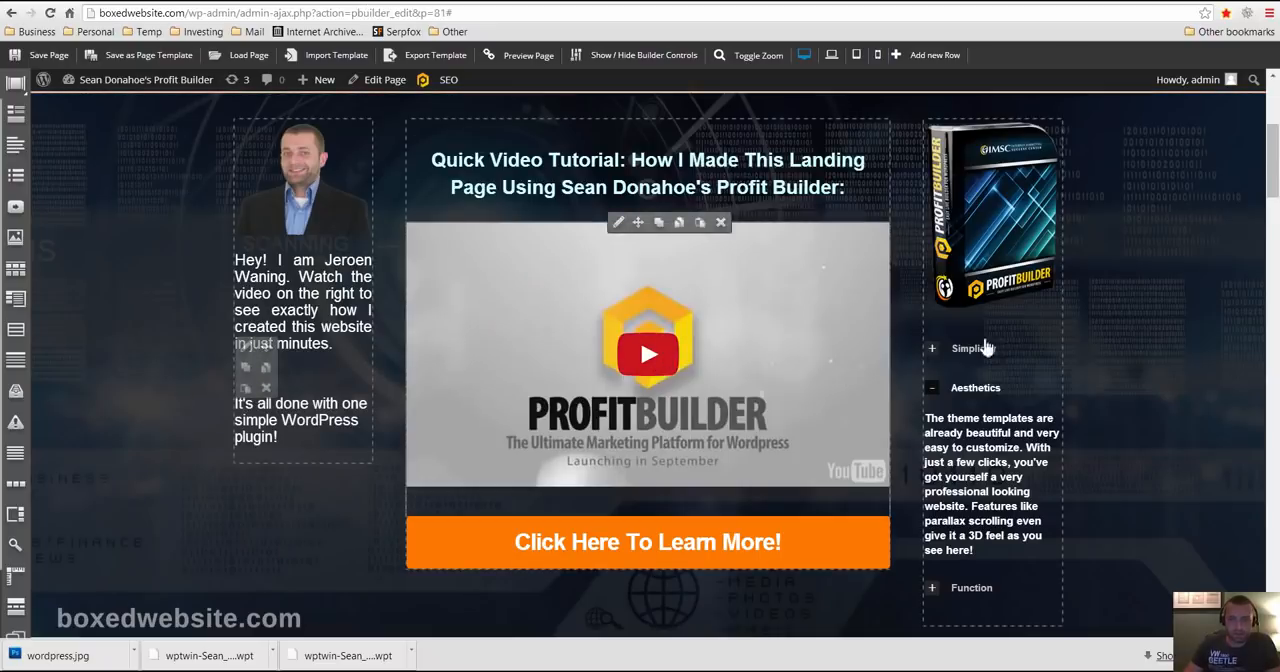
- Examine the finished landing page's sections in the builder, from the video row through the feature icons and page types to the quick examples
scroll(985, 347, "down", 10)
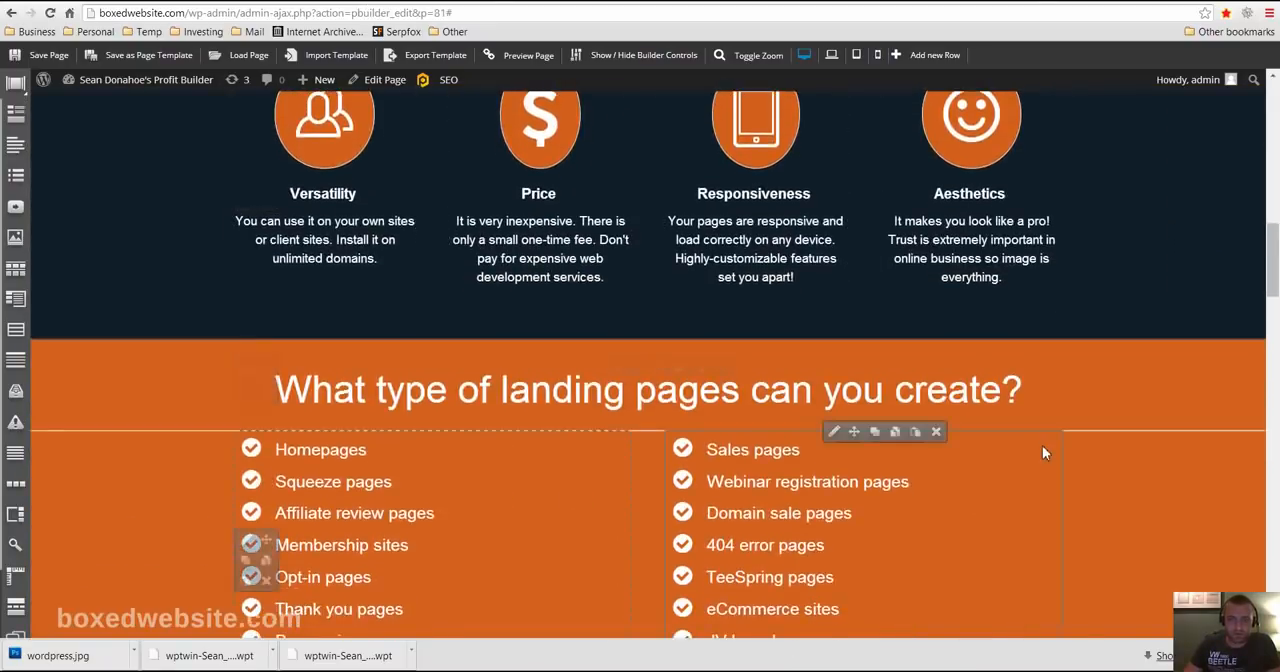
scroll(1000, 430, "down", 3)
scroll(981, 406, "up", 5)
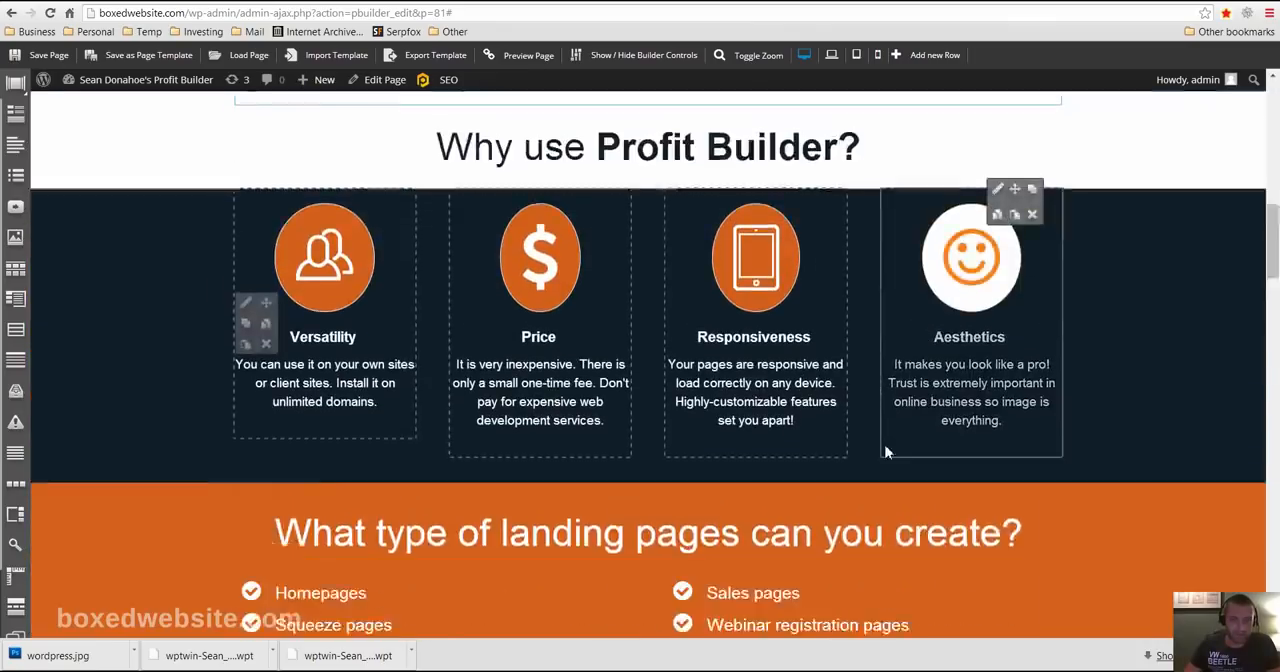
scroll(820, 450, "down", 3)
scroll(820, 453, "down", 6)
scroll(393, 389, "up", 1)
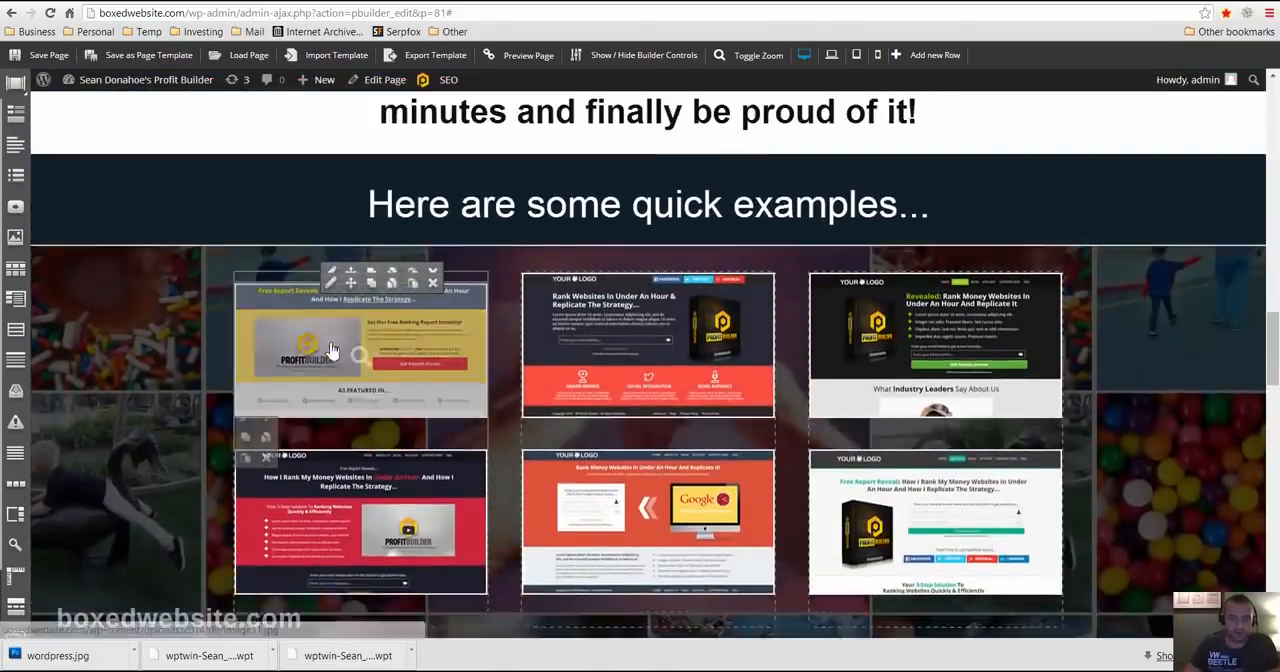
scroll(393, 389, "down", 3)
scroll(393, 389, "down", 3)
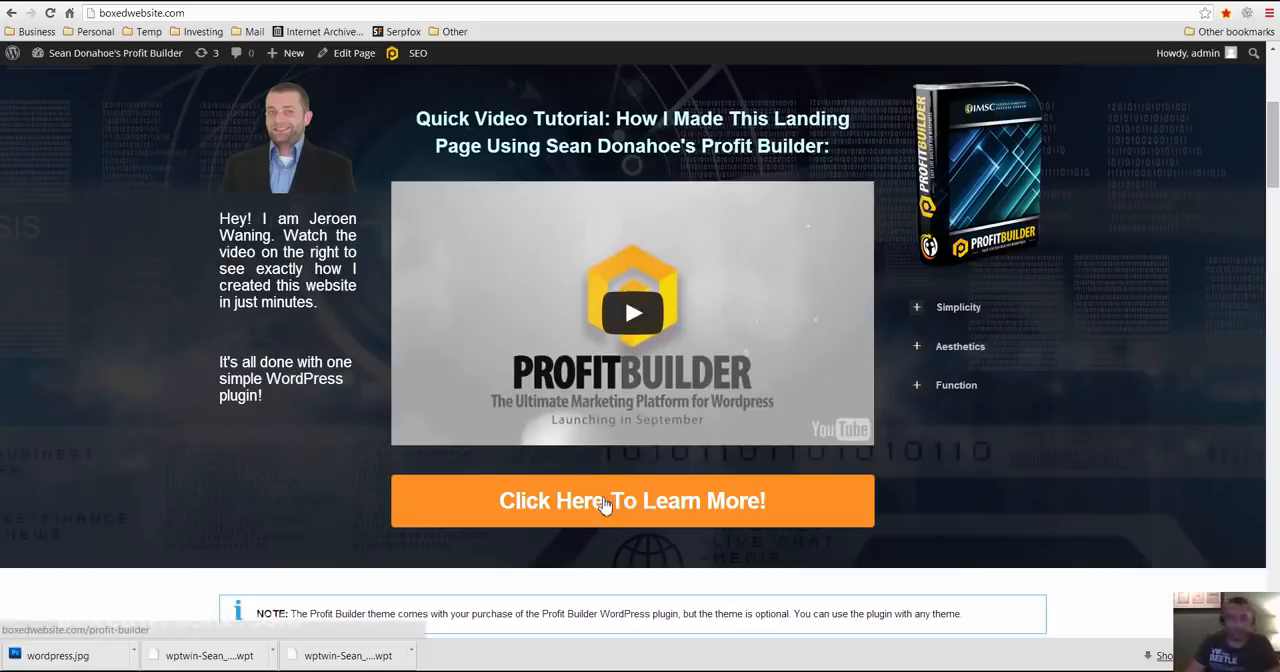
- Follow the "Click Here To Learn More!" button on the live landing page and examine the ProfitBuilder sales page
left_click(563, 510)
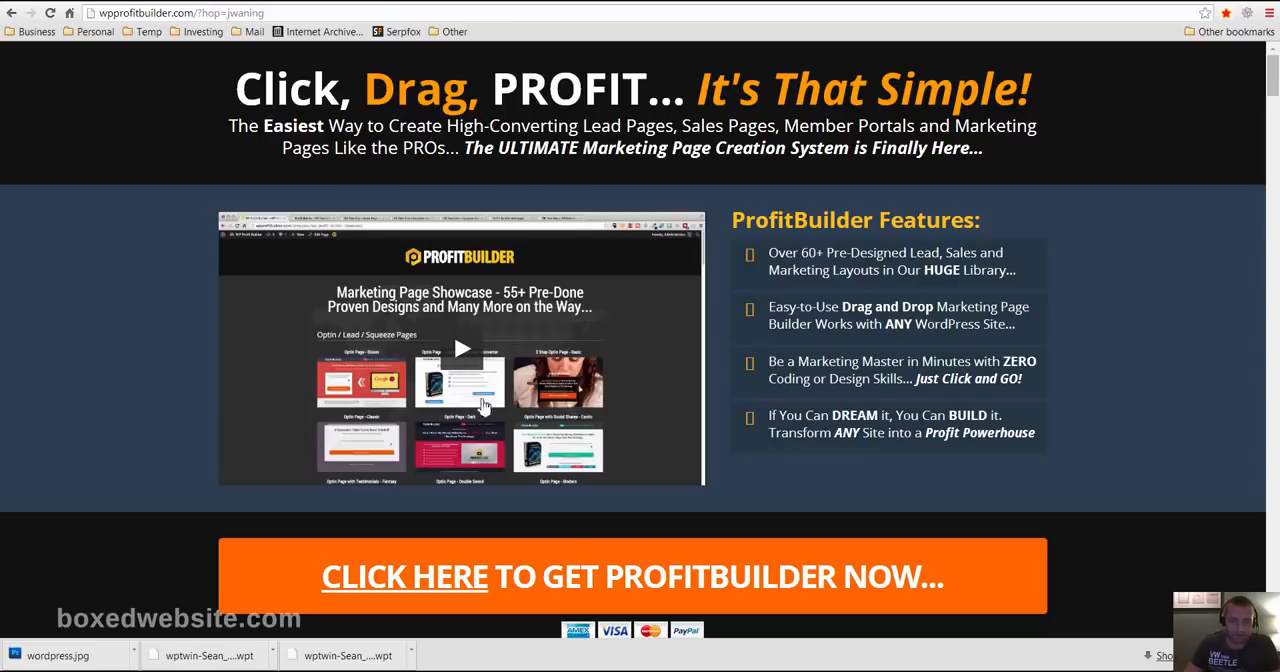
scroll(224, 452, "down", 3)
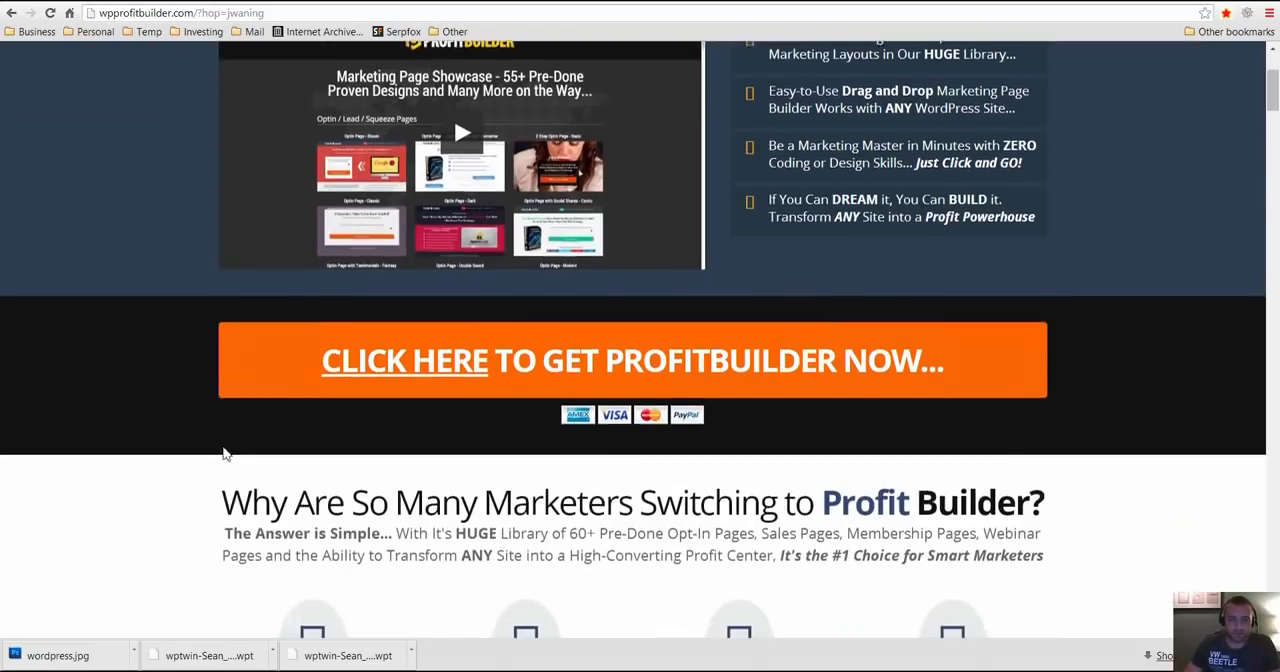
scroll(224, 452, "up", 3)
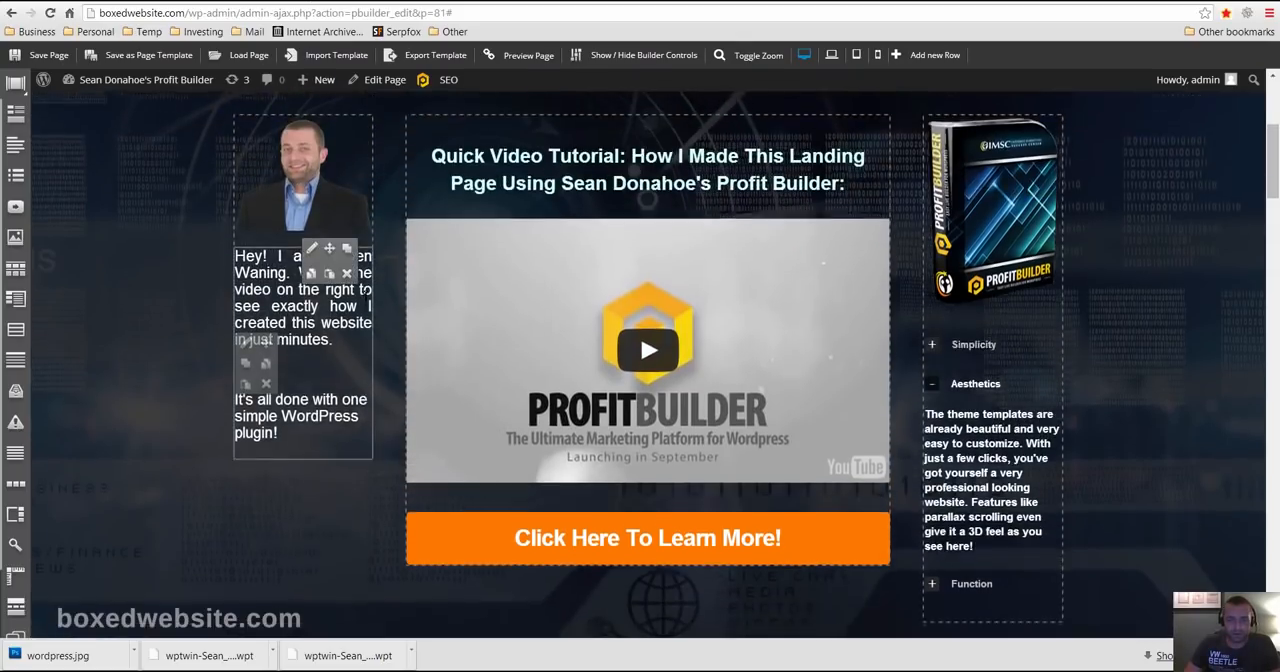
scroll(383, 476, "up", 2)
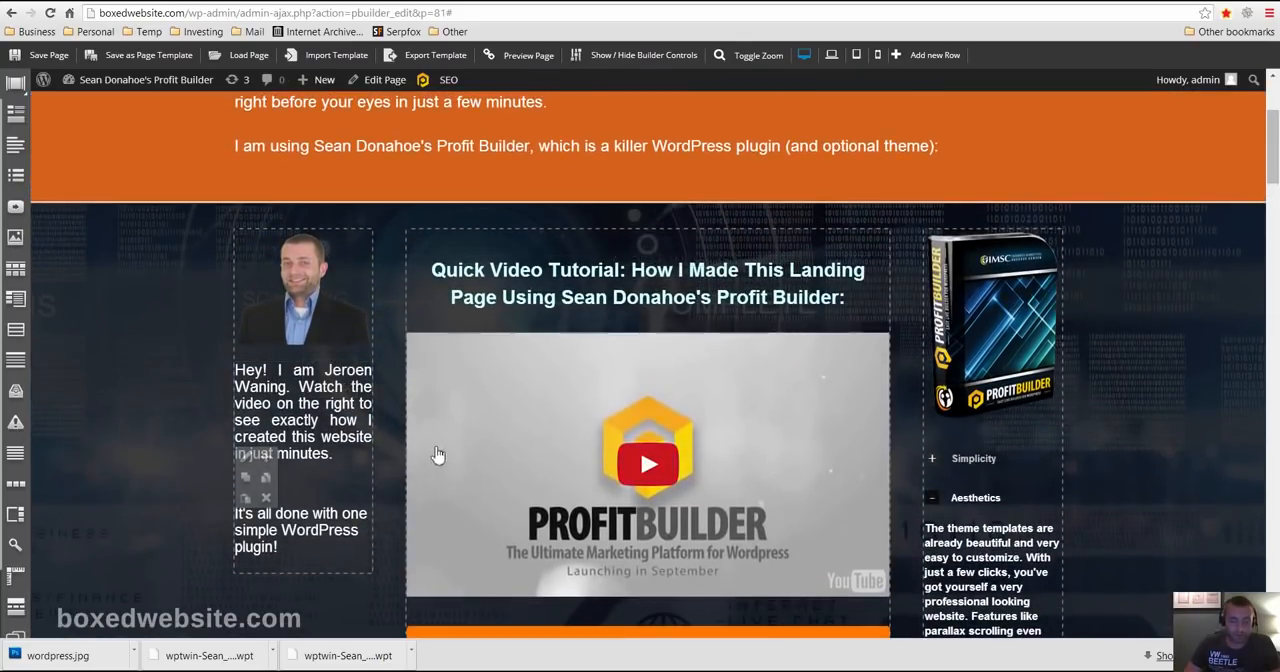
scroll(486, 514, "down", 2)
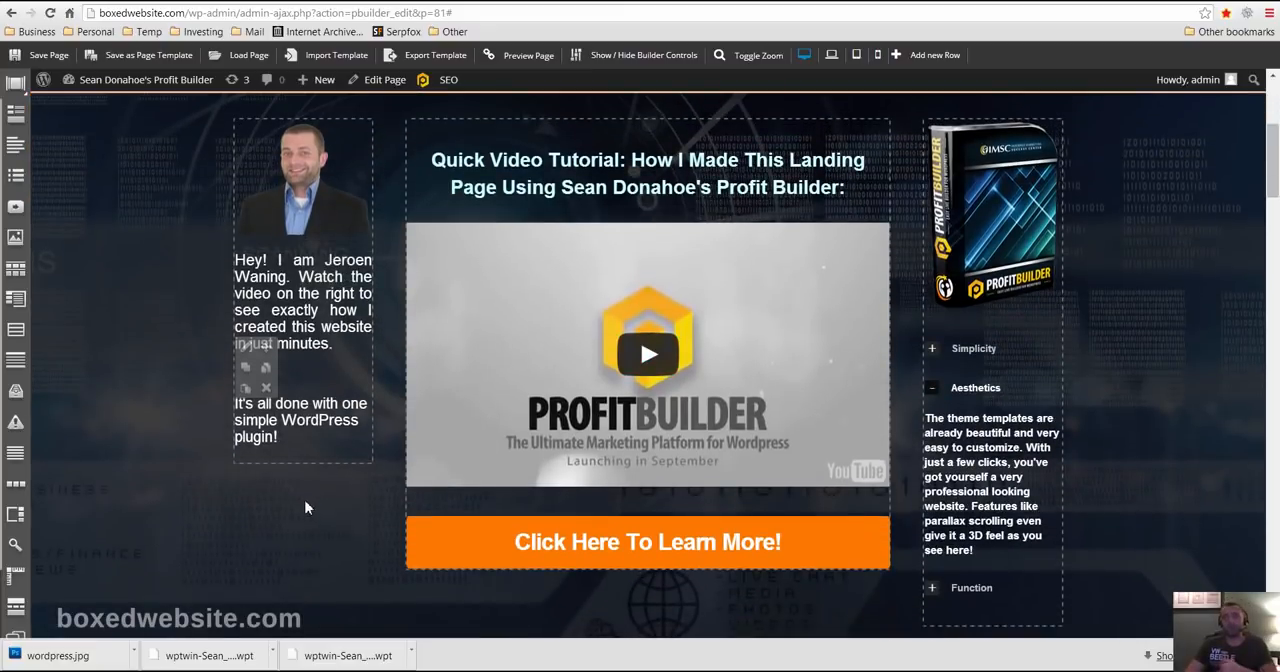